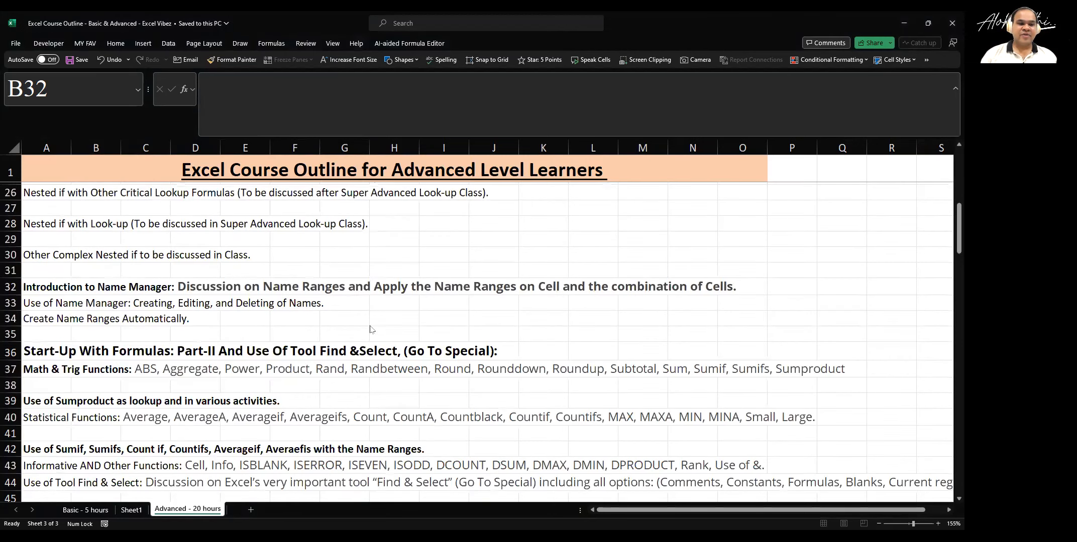
# Review the advanced course outline from the nested IF topics through Name Manager and math functions to the lookup formulas
pyautogui.scroll(-1, 370, 329)
pyautogui.scroll(4, 371, 329)
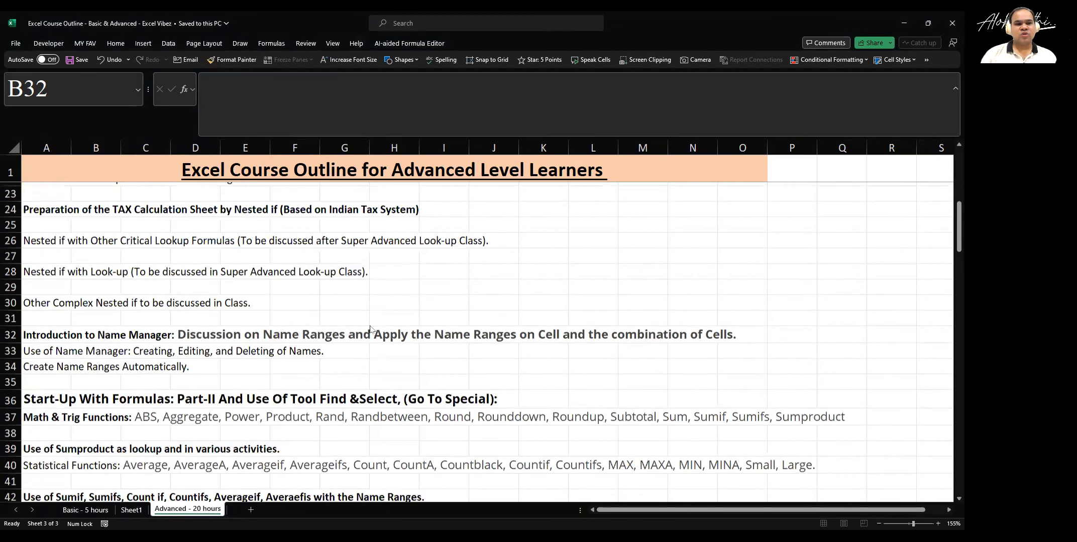
pyautogui.scroll(1, 371, 329)
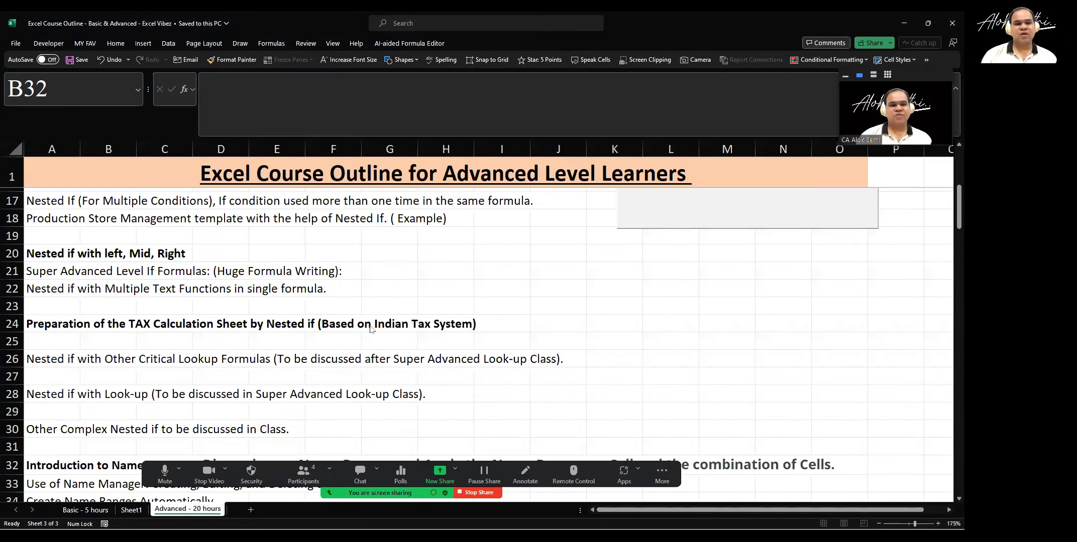
pyautogui.scroll(-1, 371, 329)
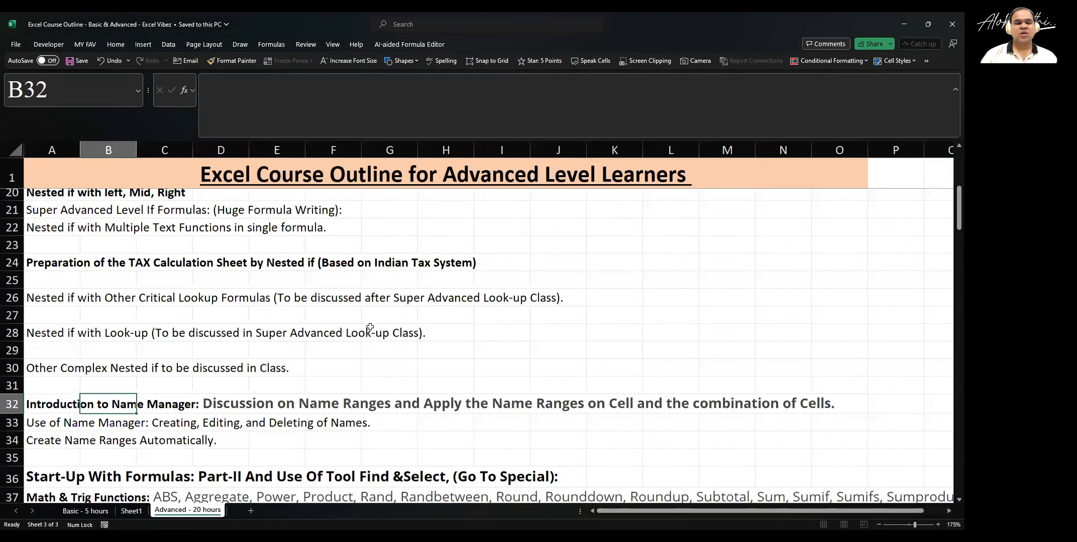
pyautogui.scroll(-2, 370, 327)
pyautogui.scroll(-2, 370, 327)
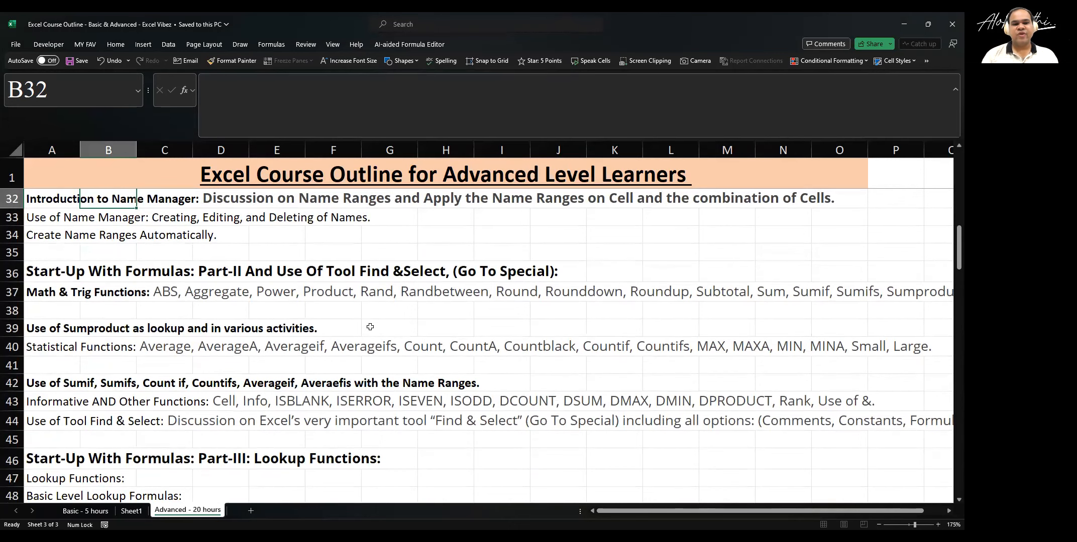
pyautogui.click(370, 327)
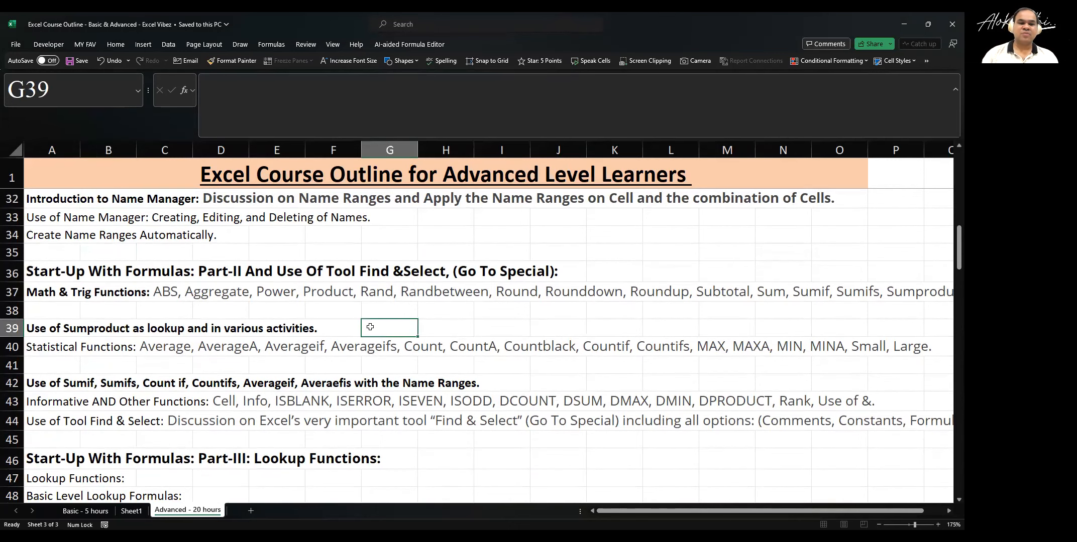
pyautogui.click(277, 384)
pyautogui.scroll(-3, 277, 387)
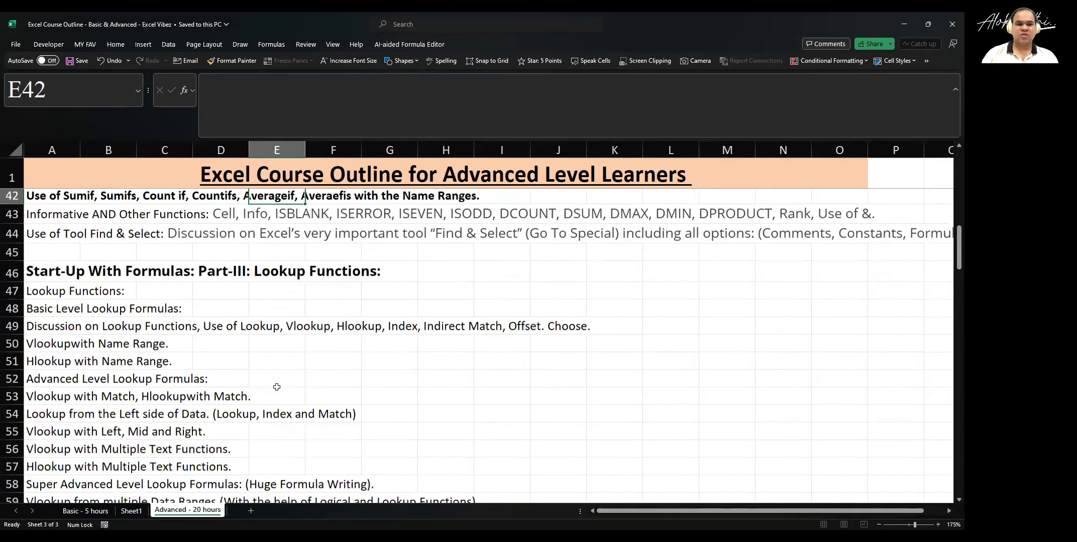
pyautogui.scroll(-1, 277, 387)
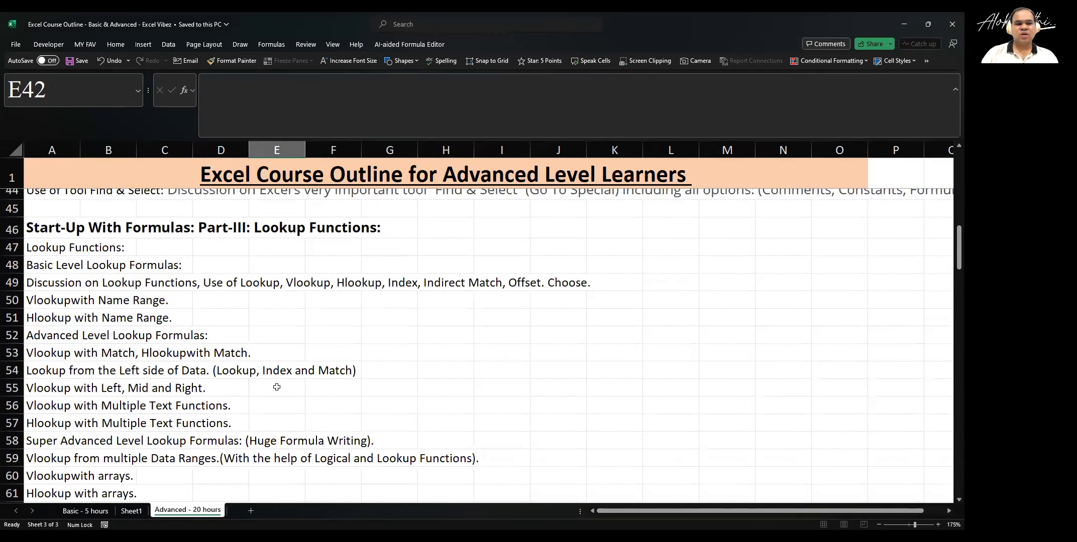
pyautogui.scroll(-3, 277, 387)
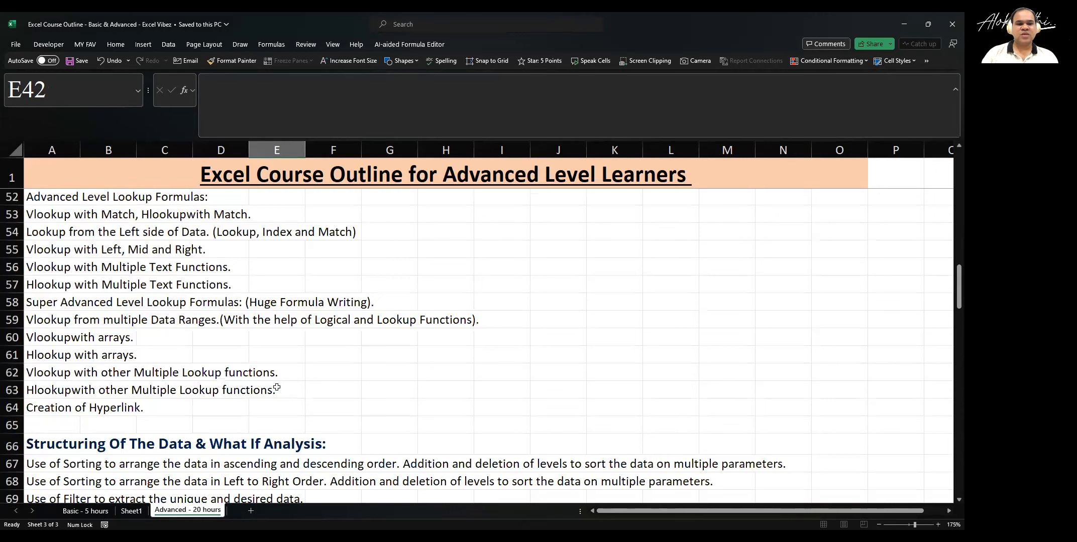
# Review the outline's data structuring, conditional formatting, charts, pivot table, VBA macro and financial function sections, and return to the lookup topics
pyautogui.scroll(-5, 276, 387)
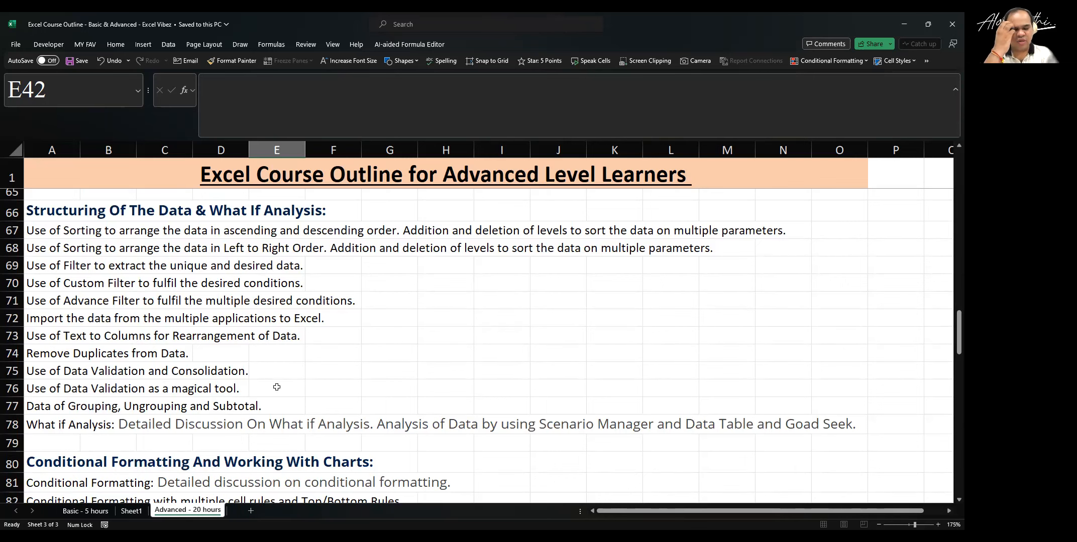
pyautogui.scroll(-2, 277, 387)
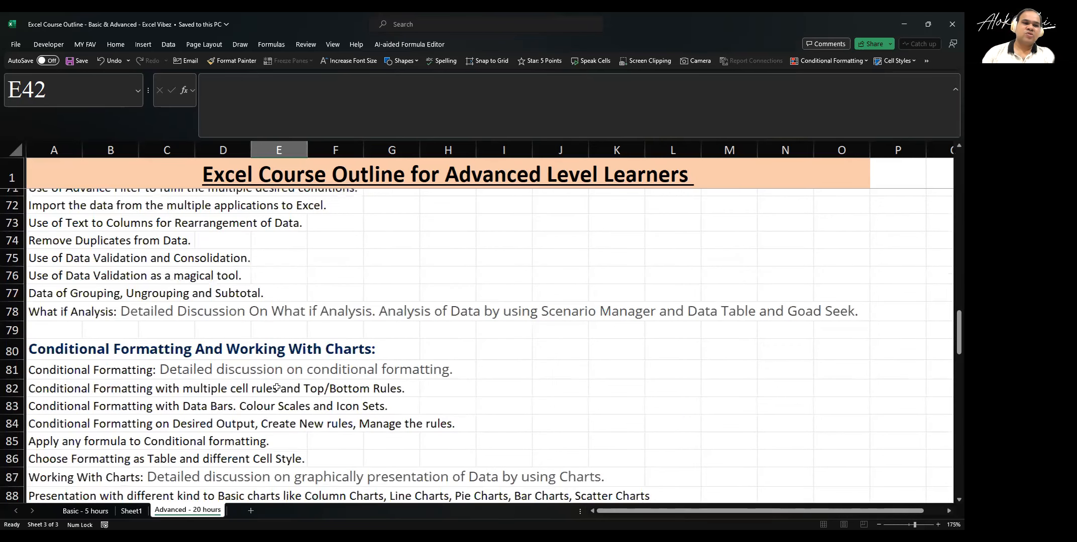
pyautogui.scroll(-3, 277, 387)
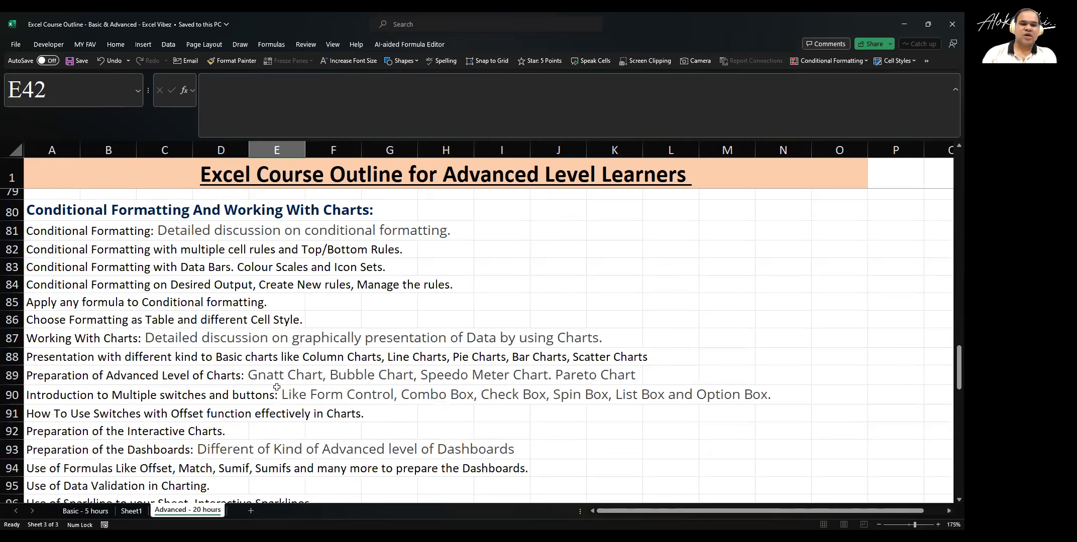
pyautogui.scroll(-2, 277, 387)
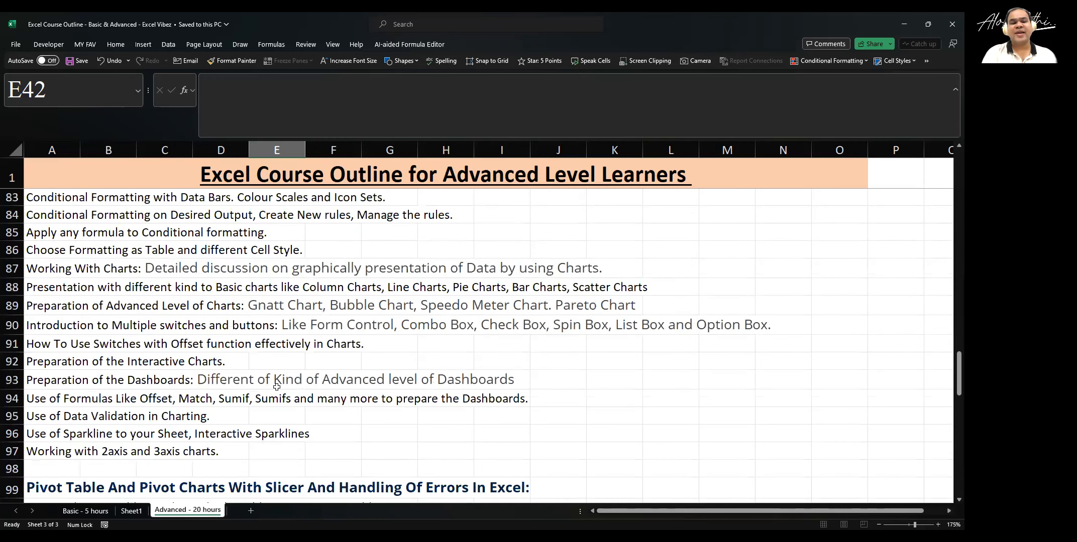
pyautogui.scroll(-5, 276, 387)
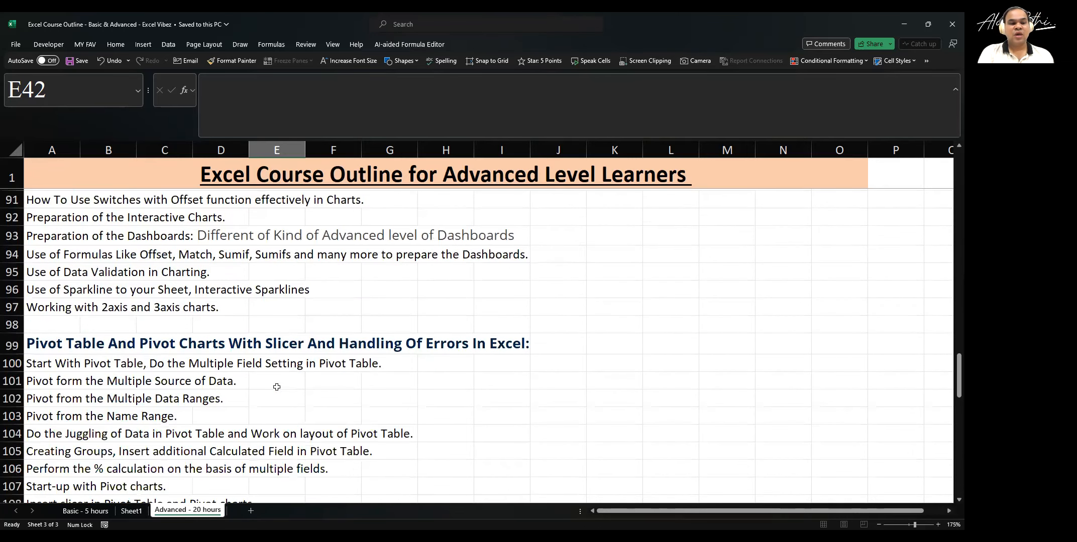
pyautogui.scroll(-1, 276, 387)
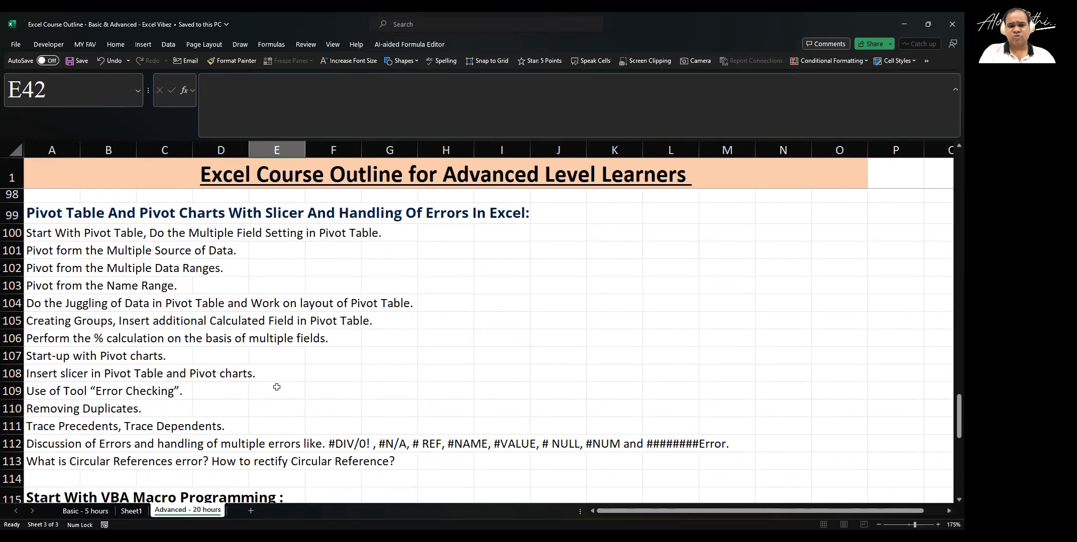
pyautogui.scroll(-2, 277, 387)
pyautogui.scroll(-1, 276, 388)
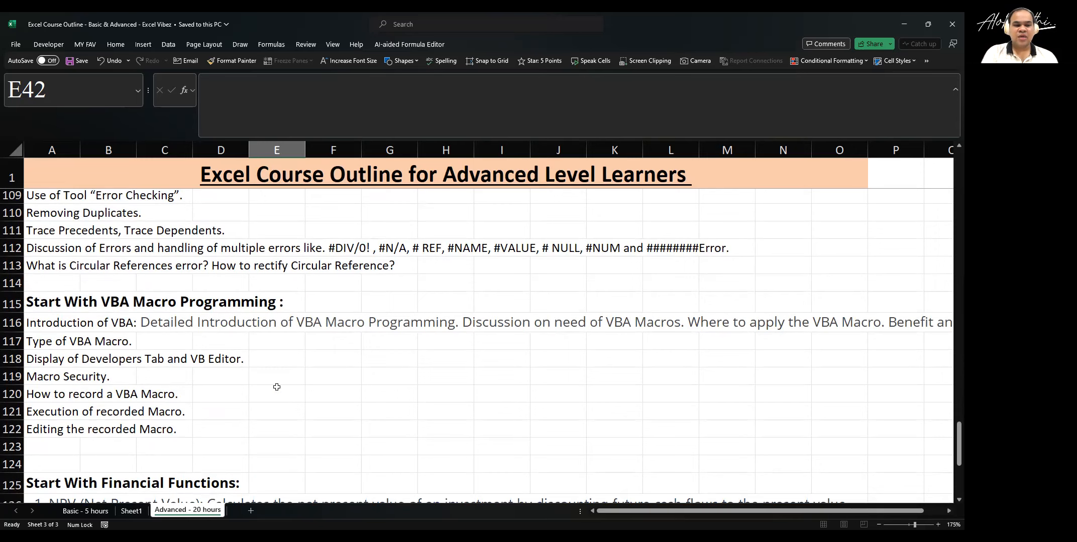
pyautogui.scroll(-2, 277, 387)
pyautogui.scroll(-2, 277, 387)
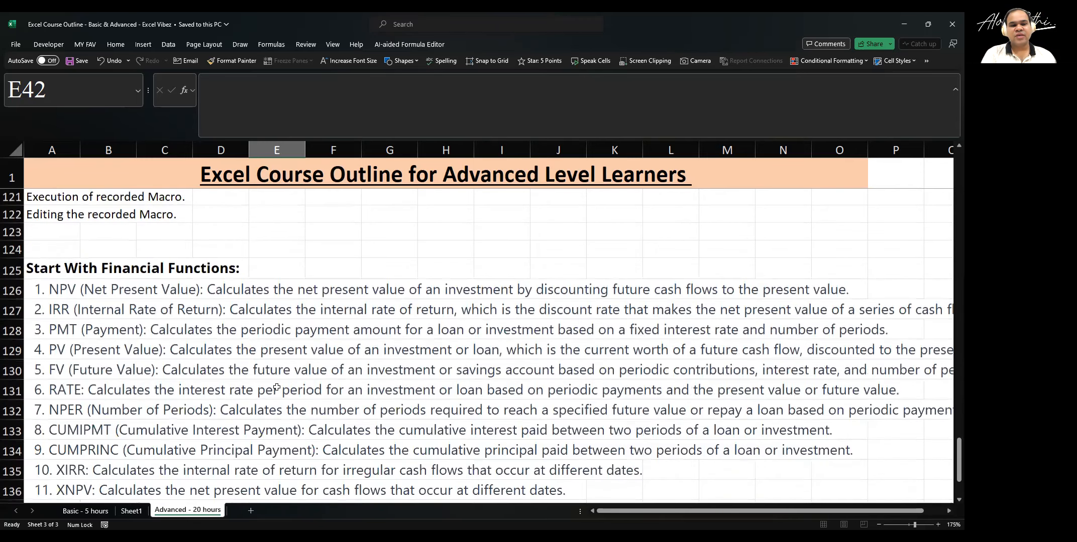
pyautogui.scroll(-1, 277, 387)
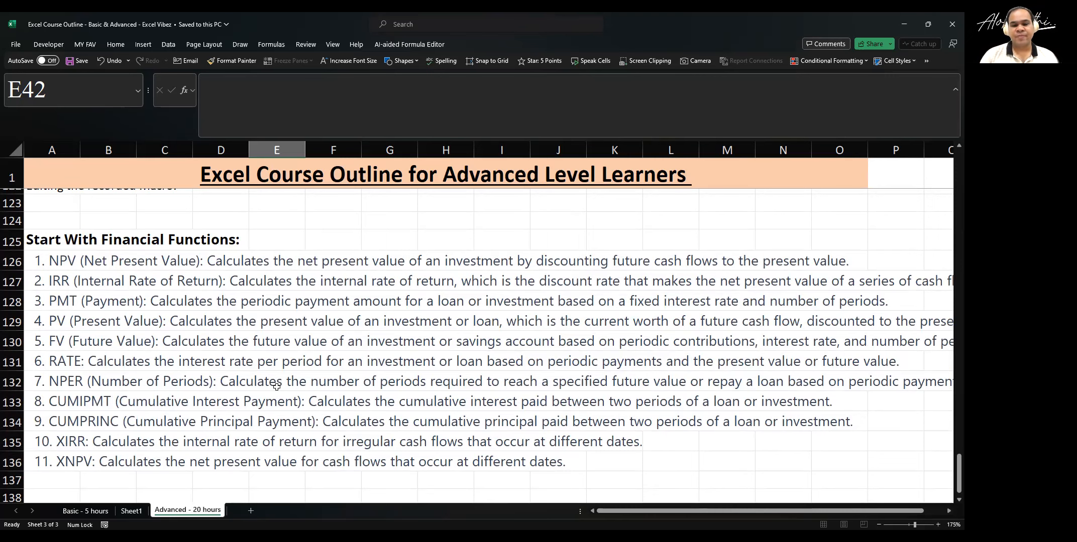
pyautogui.scroll(8, 369, 307)
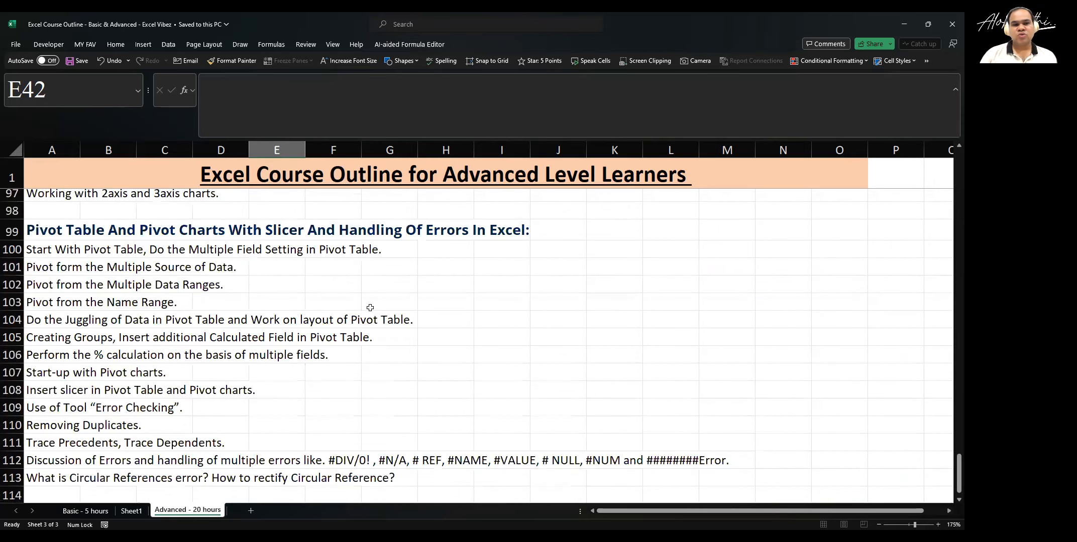
pyautogui.scroll(10, 370, 307)
pyautogui.scroll(8, 370, 308)
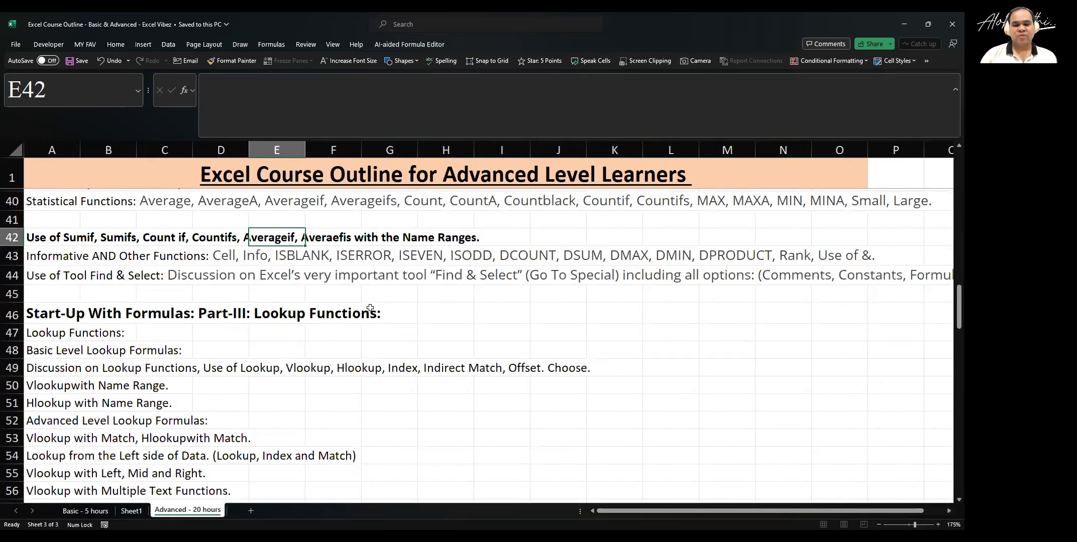
pyautogui.scroll(1, 370, 307)
# Search the recent workbooks for "bba" and try to open the first match
pyautogui.hotkey('ctrl', 'o')
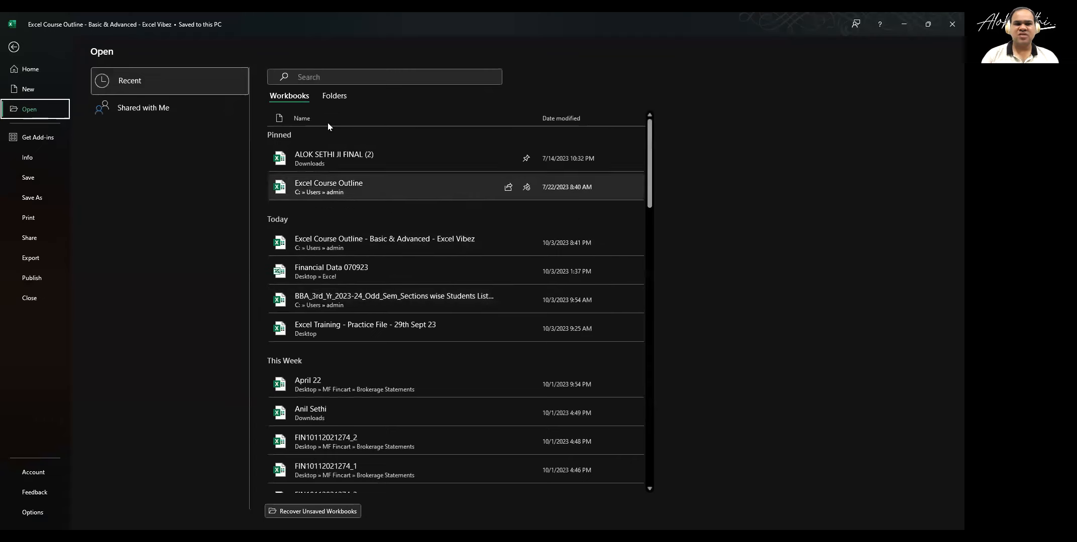
pyautogui.click(345, 77)
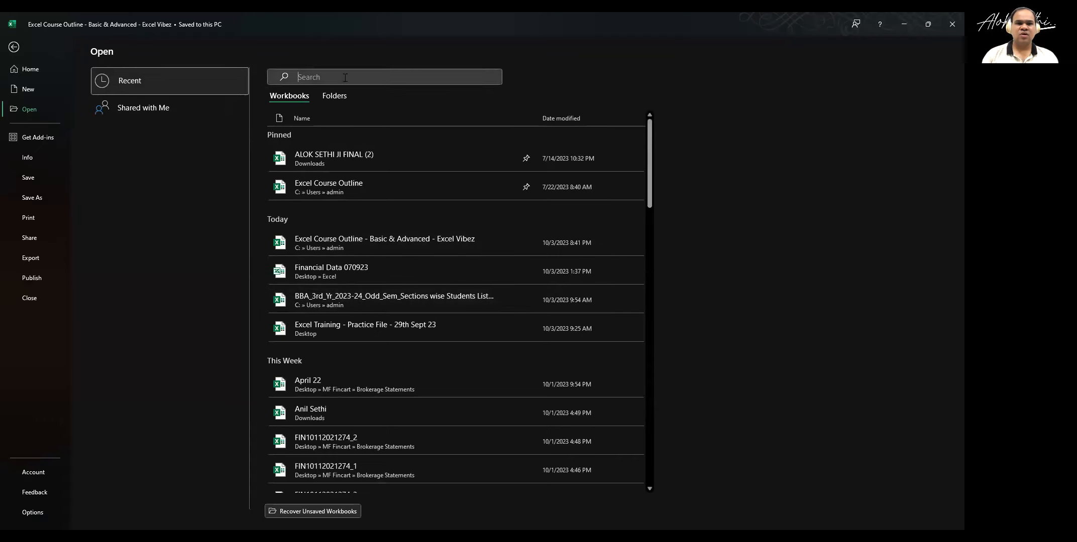
pyautogui.write('bba')
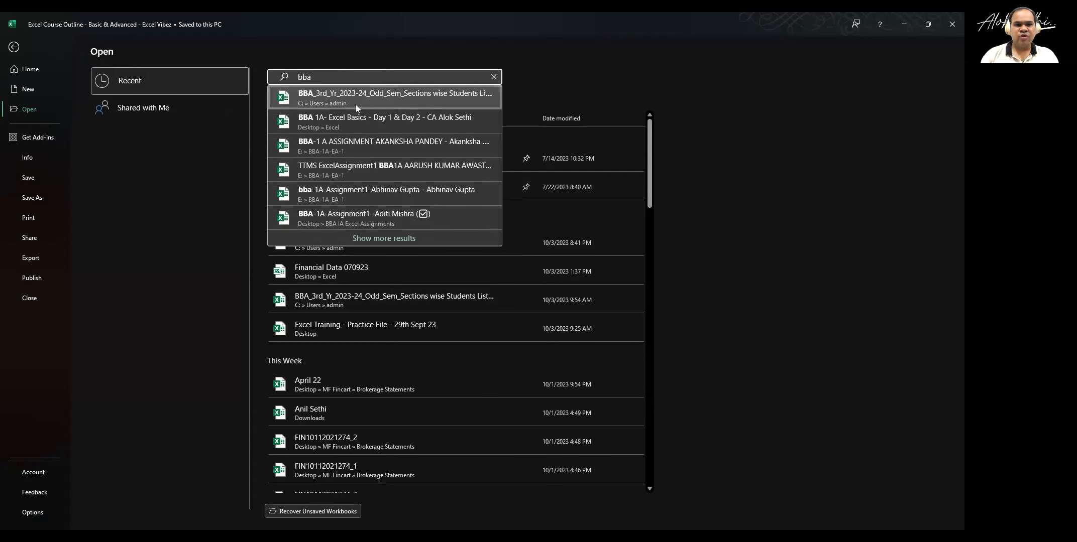
pyautogui.press('Return')
pyautogui.press('Escape')
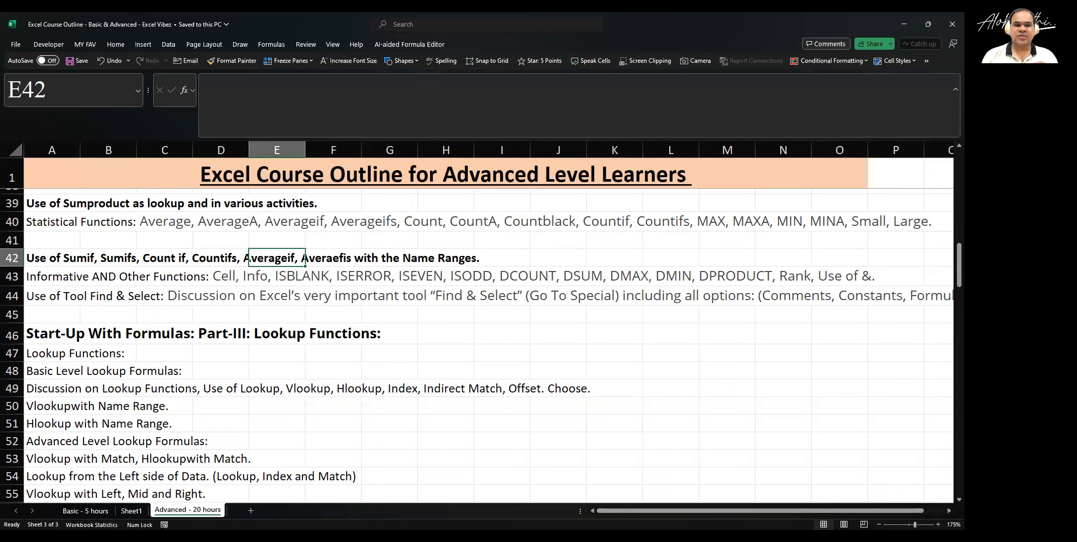
# Look through the today and this-week entries in the list of recent workbooks
pyautogui.click(577, 400)
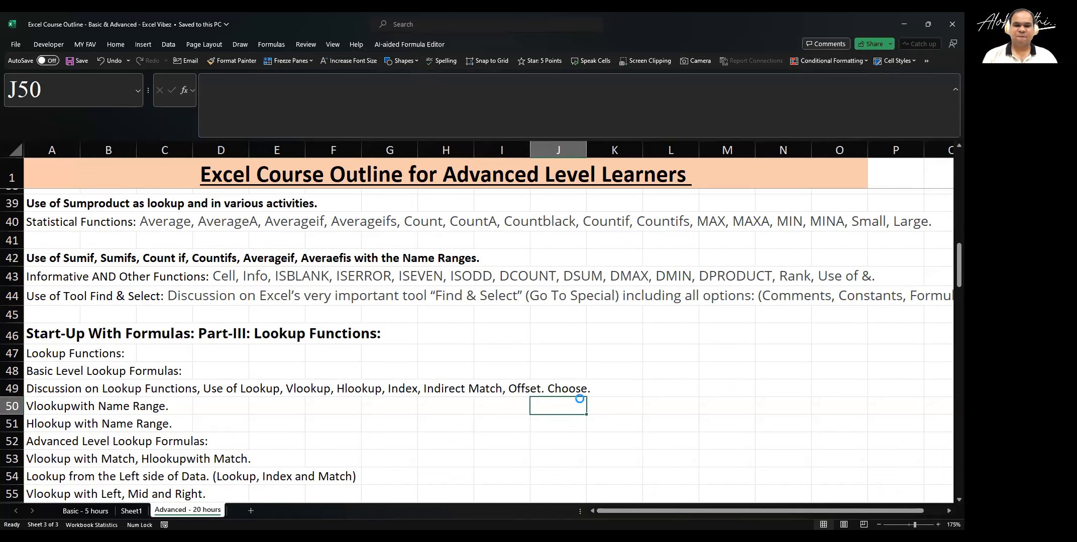
pyautogui.hotkey('ctrl', 'o')
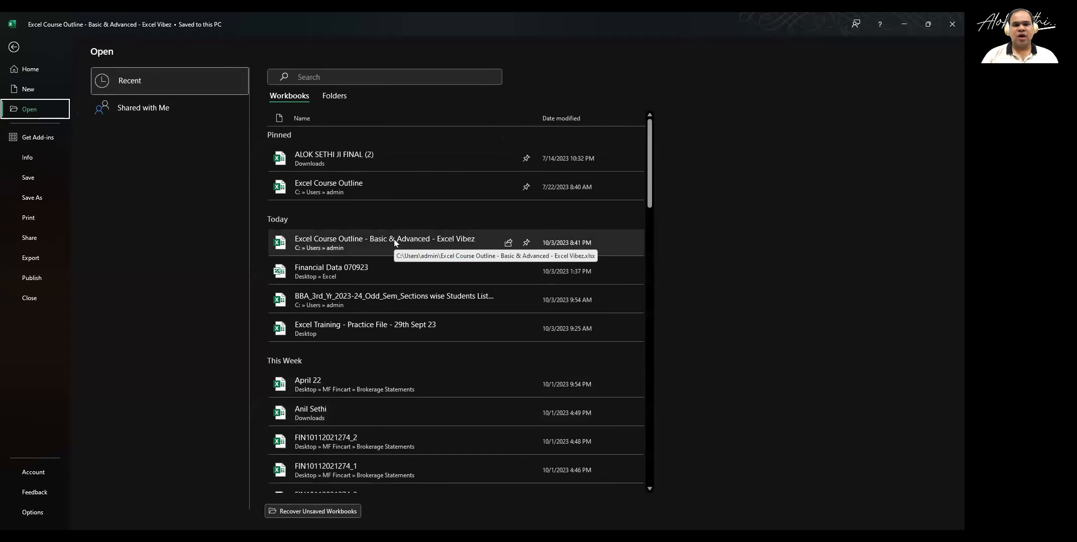
pyautogui.scroll(-2, 358, 339)
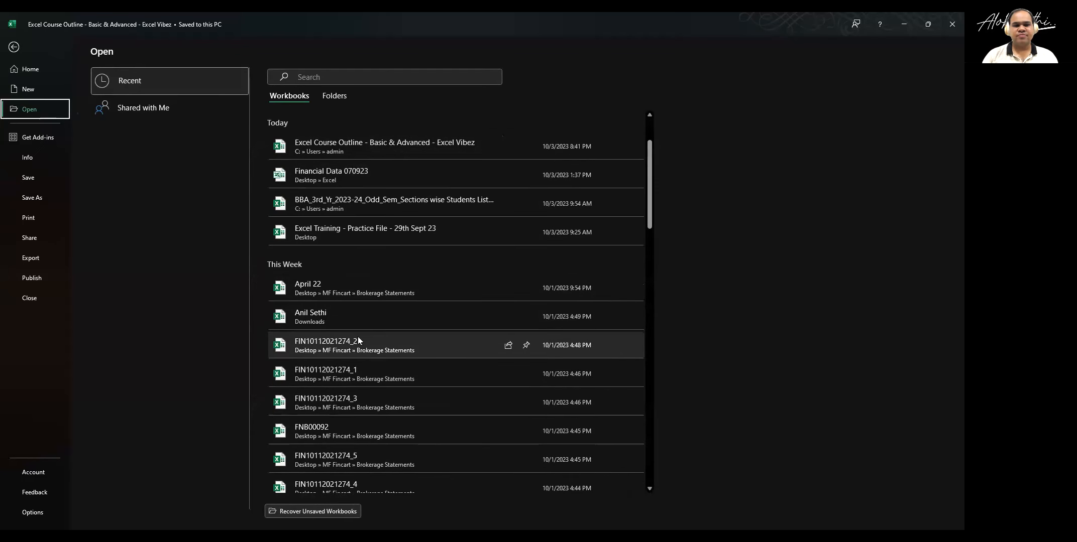
pyautogui.press('Escape')
pyautogui.click(303, 335)
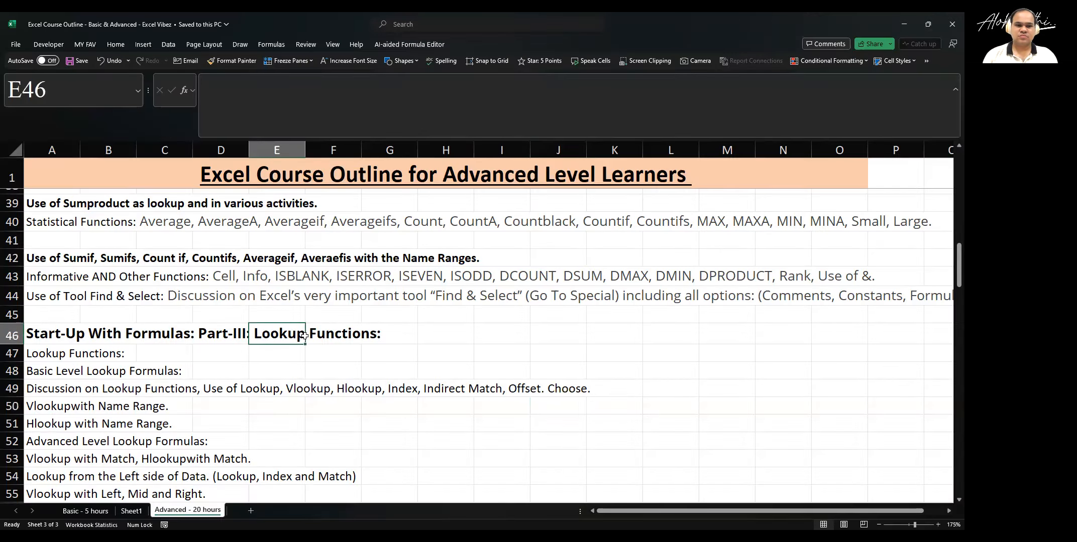
# Look through the recent workbooks down to the files from last week
pyautogui.keyDown('ctrl'); pyautogui.scroll(-4, 305, 336); pyautogui.keyUp('ctrl')
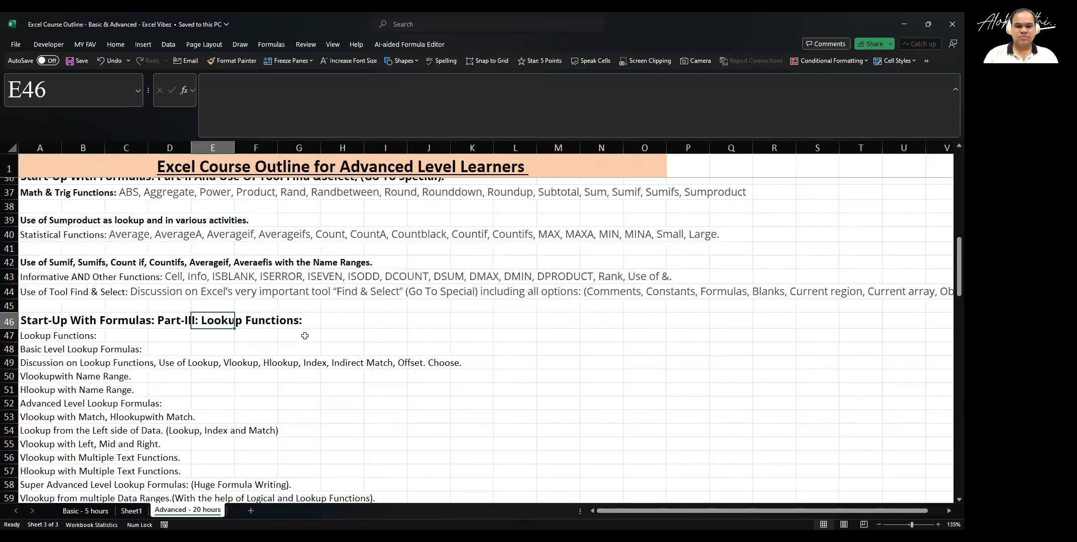
pyautogui.hotkey('ctrl', 'o')
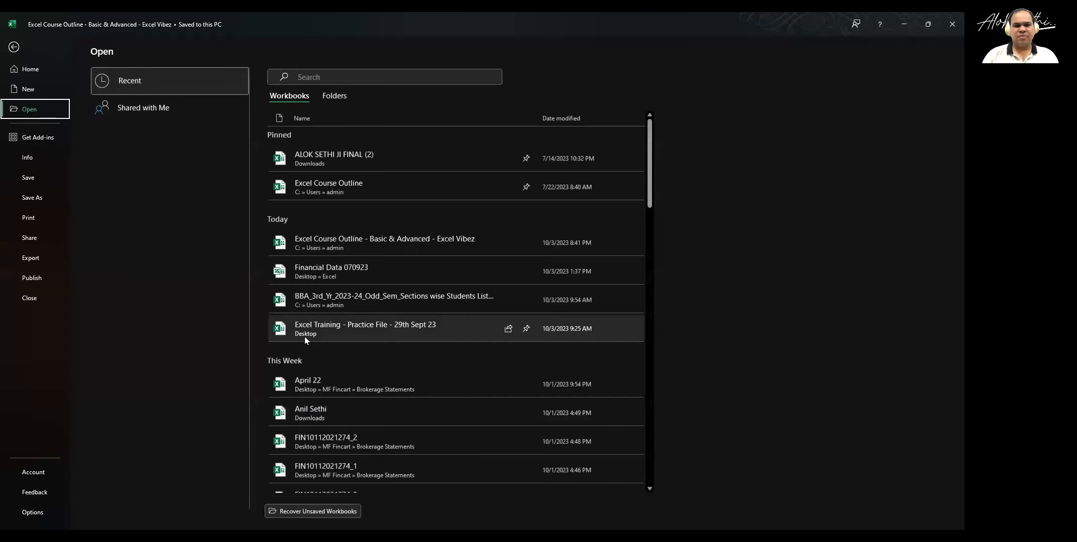
pyautogui.scroll(-10, 314, 301)
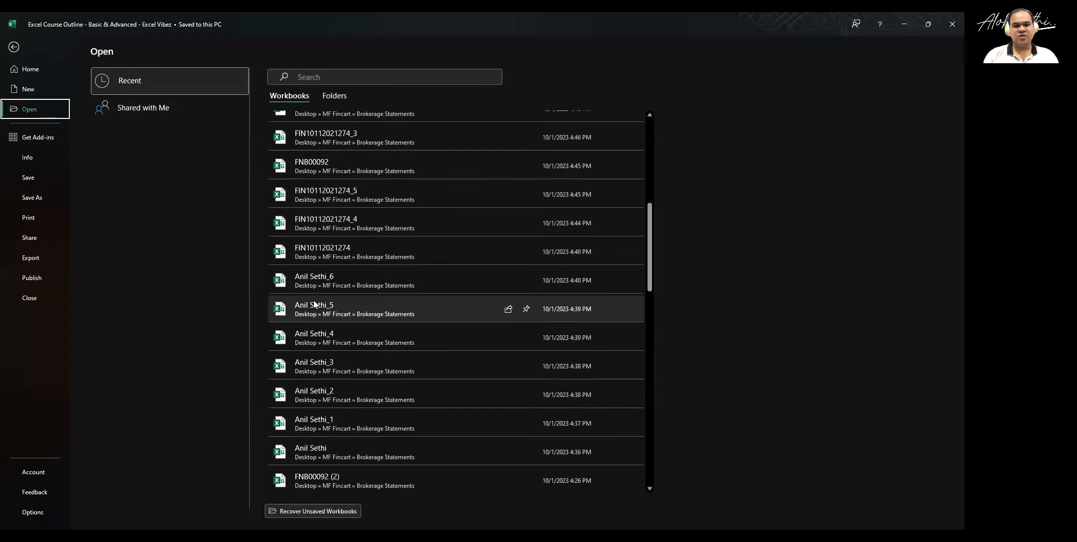
pyautogui.scroll(-8, 313, 303)
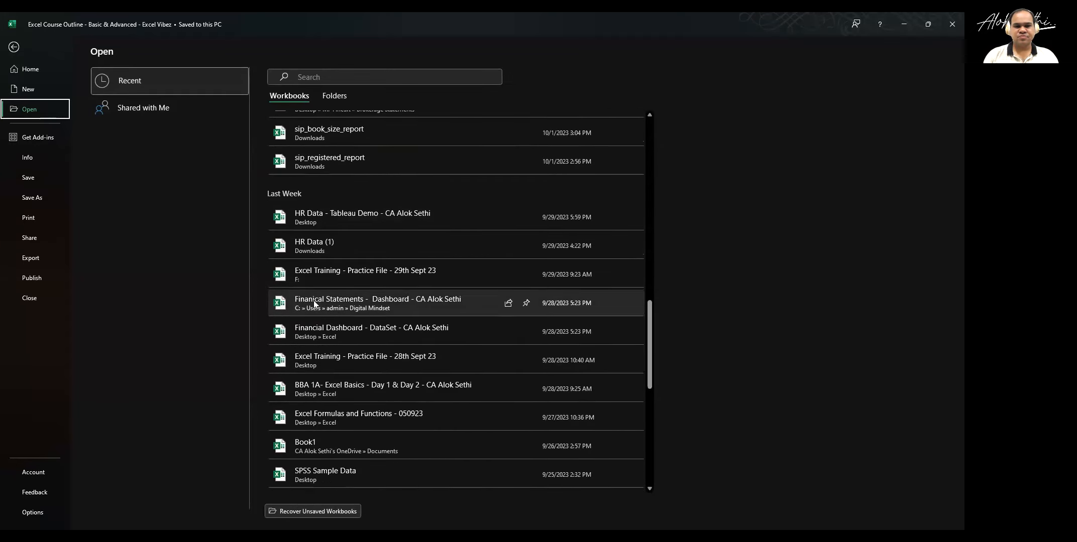
pyautogui.press('Escape')
pyautogui.click(320, 385)
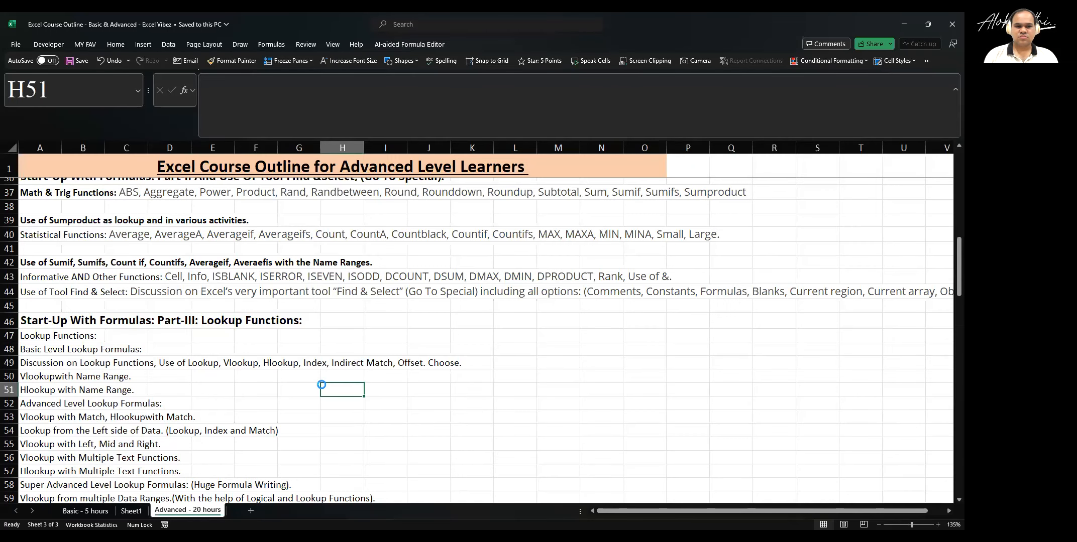
# Search the recent workbooks for "excel" and try to open BBA 1A- Excel Basics - Day 1 & Day 2
pyautogui.hotkey('ctrl', 'o')
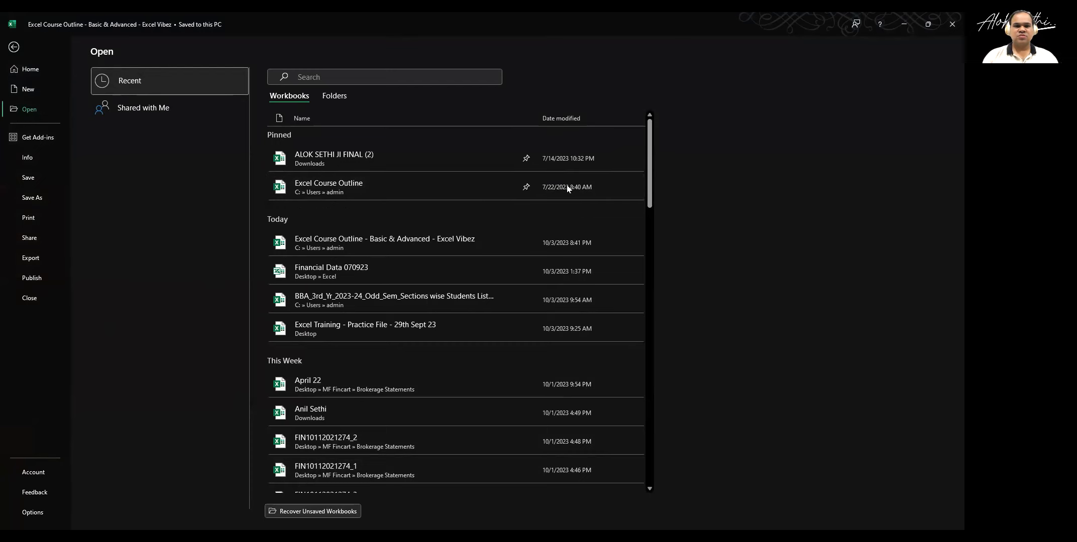
pyautogui.scroll(-5, 379, 337)
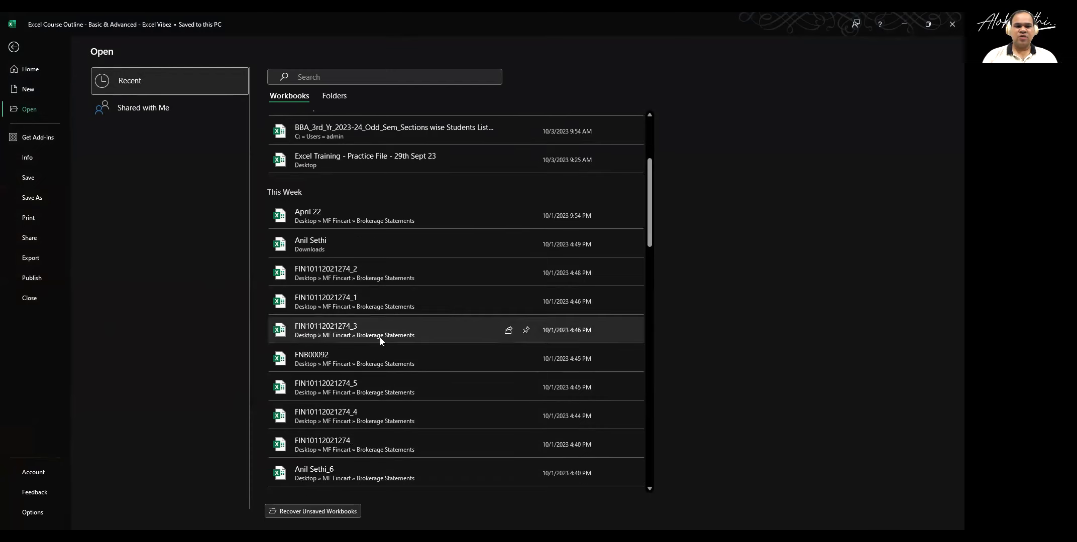
pyautogui.scroll(-5, 381, 340)
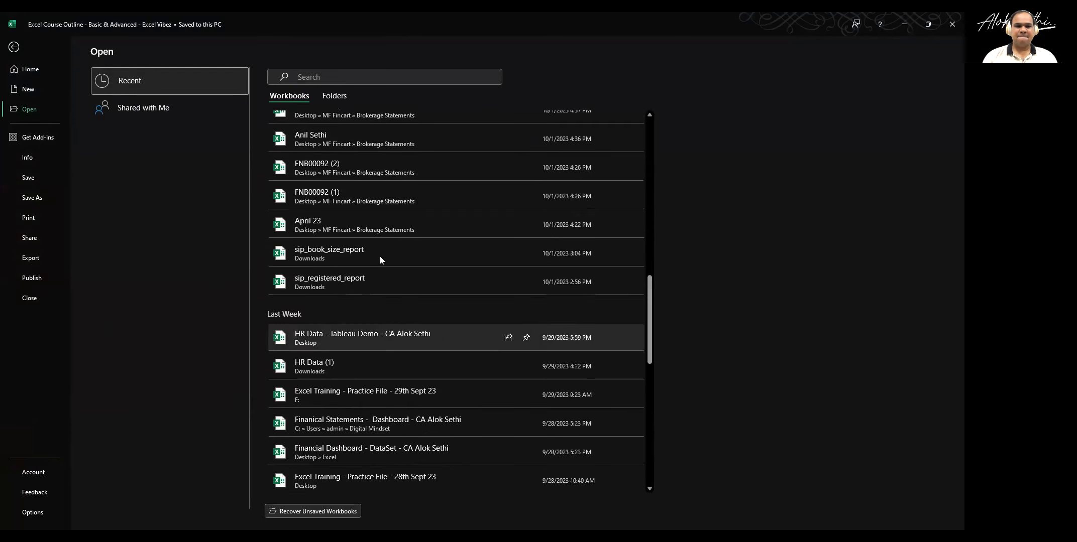
pyautogui.scroll(10, 381, 251)
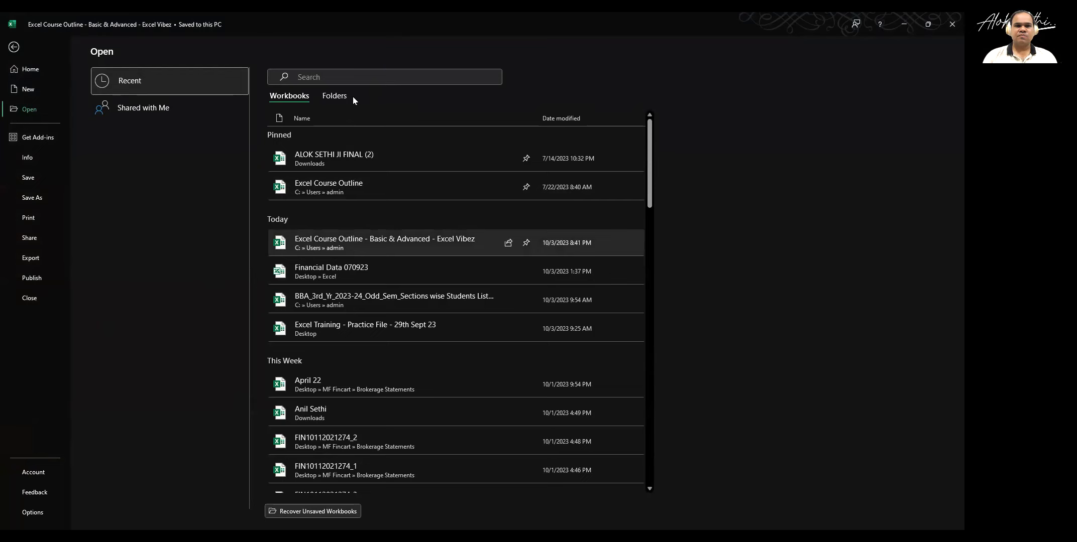
pyautogui.click(359, 77)
pyautogui.write('e')
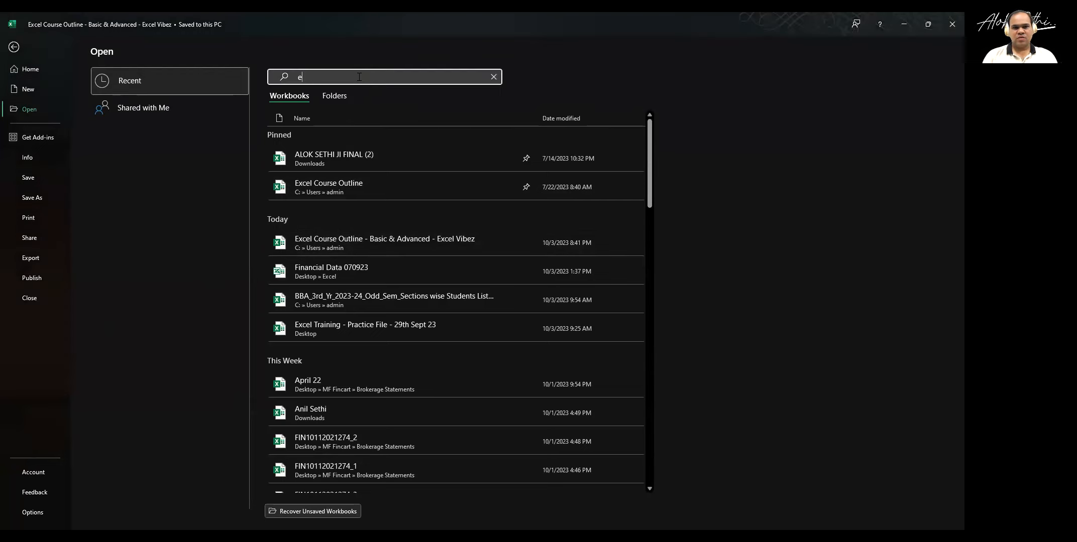
pyautogui.write('xcel')
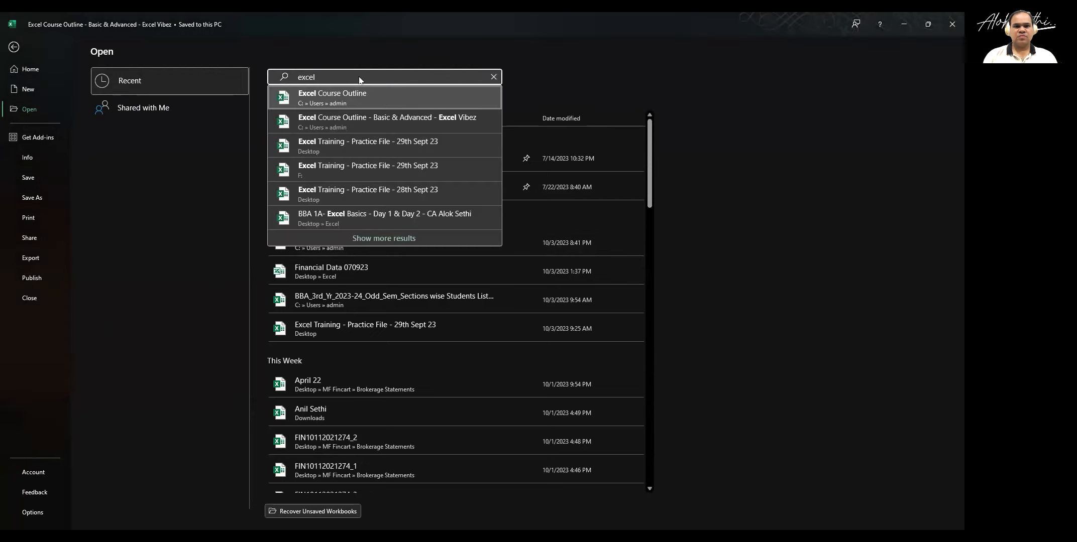
pyautogui.click(345, 214)
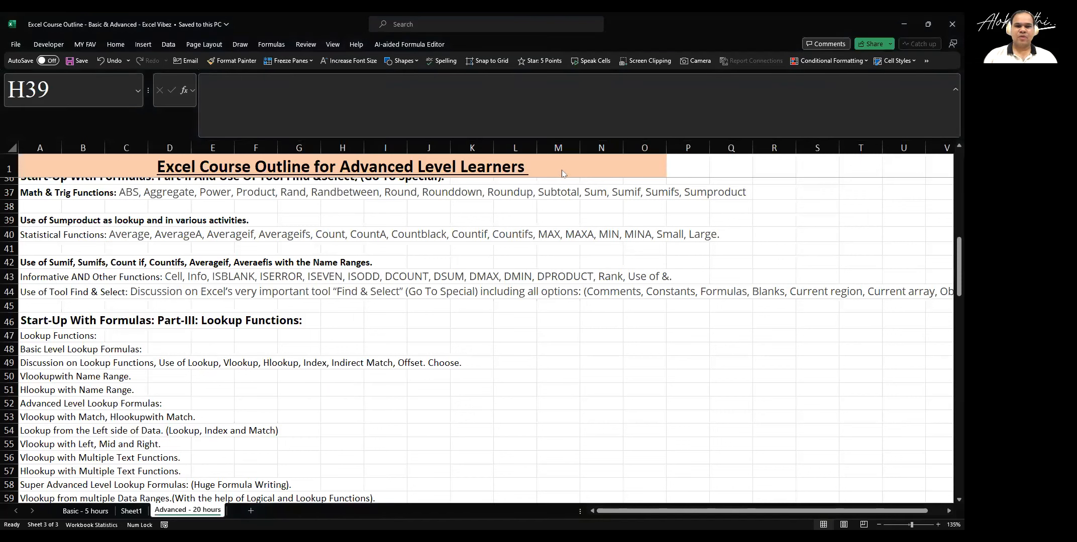
pyautogui.hotkey('alt', 'Tab')
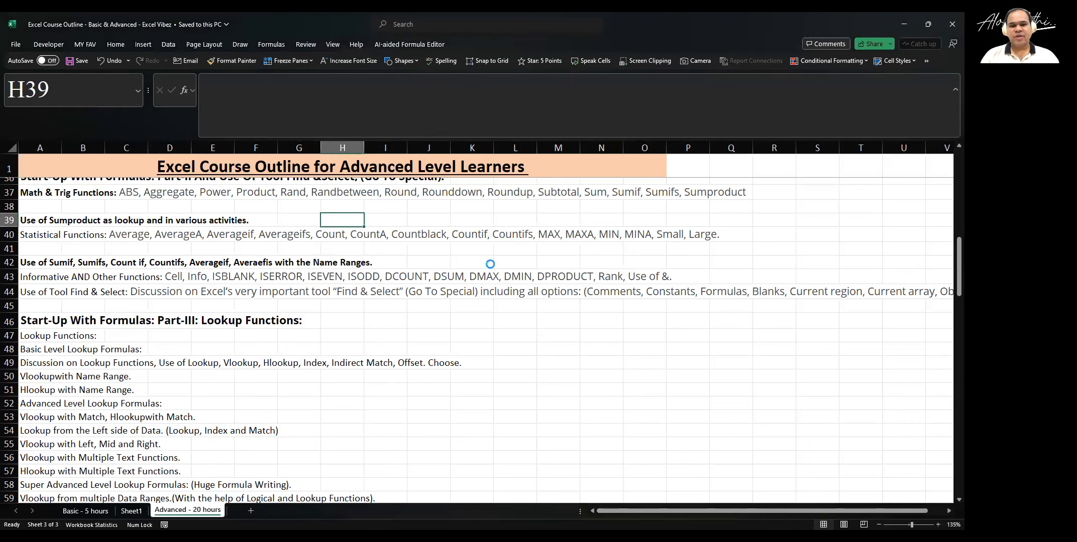
pyautogui.hotkey('ctrl', 'o')
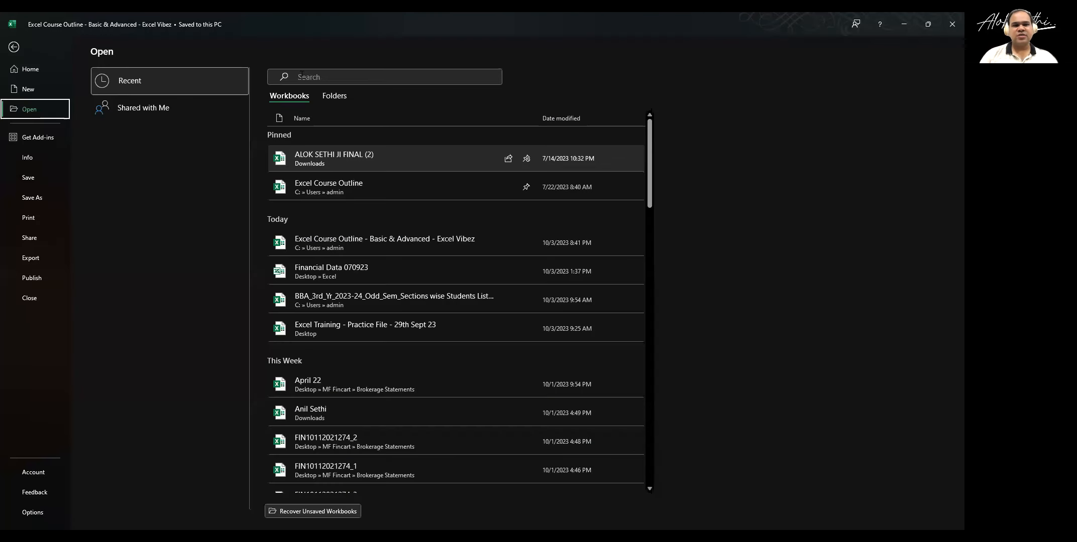
pyautogui.write('excel')
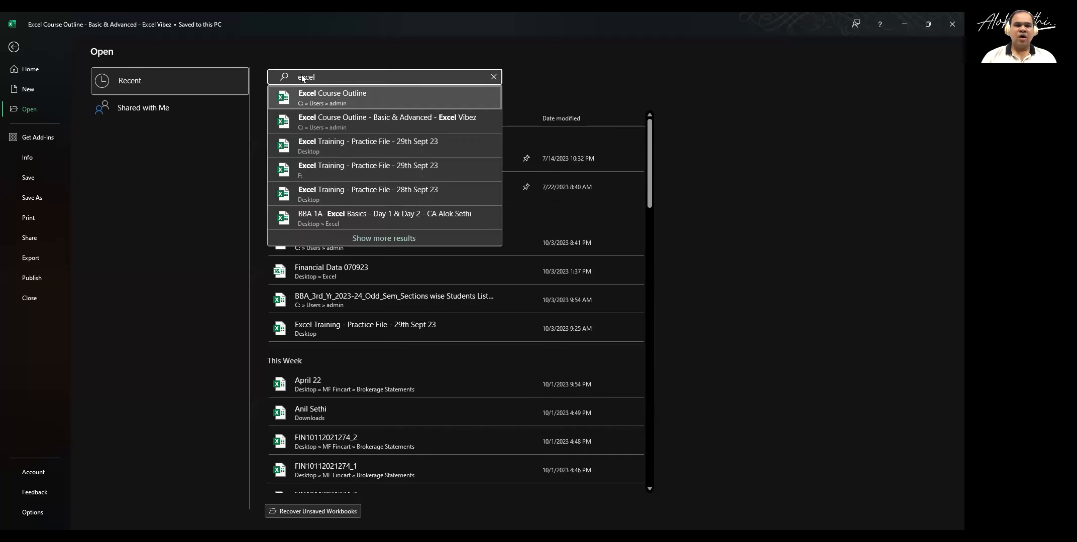
pyautogui.click(22, 113)
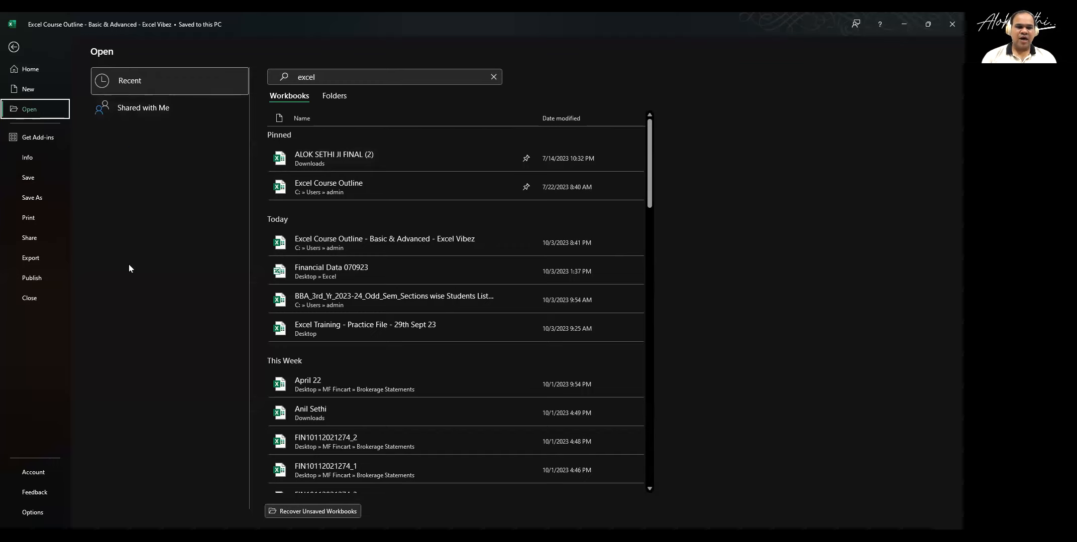
pyautogui.press('Escape')
pyautogui.click(193, 219)
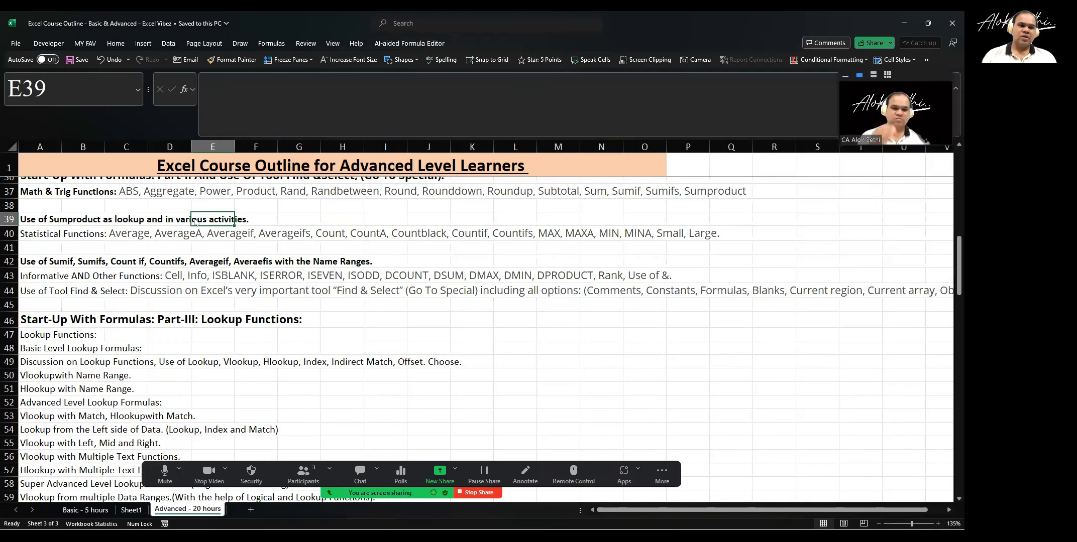
# Browse for a workbook in the admin folder, chosen from the recently used folders
pyautogui.hotkey('ctrl', 'o')
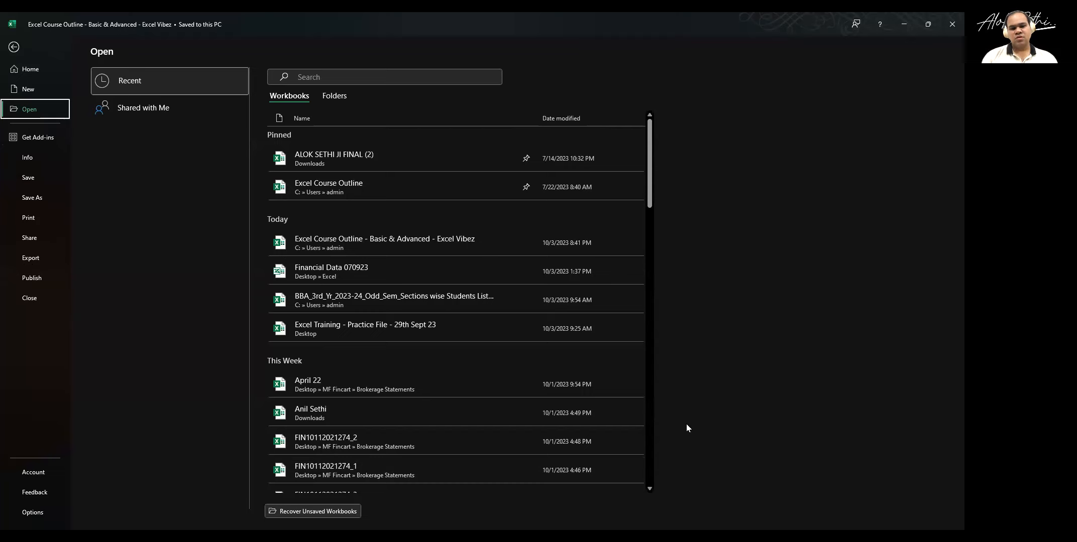
pyautogui.click(325, 97)
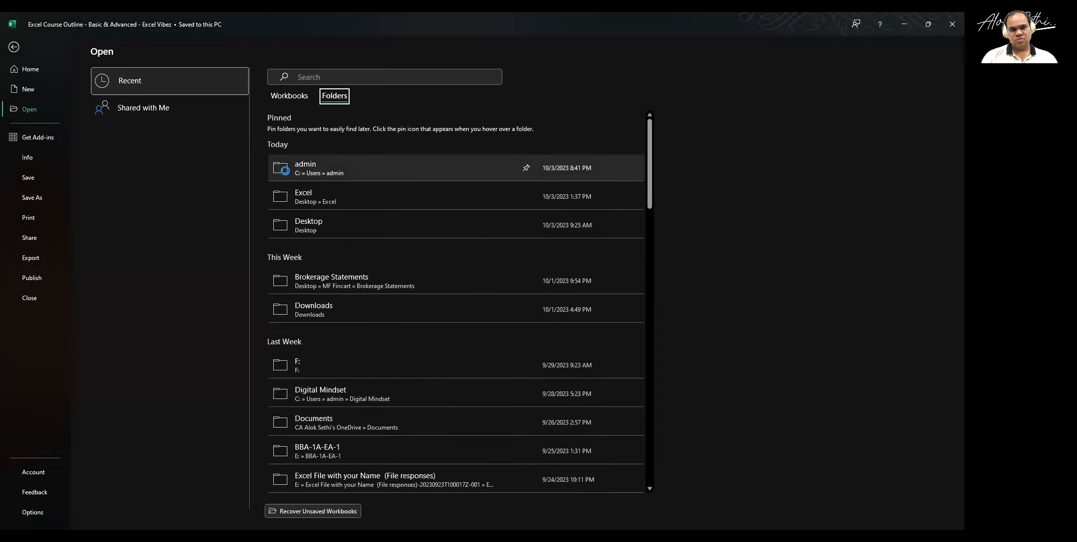
pyautogui.click(285, 171)
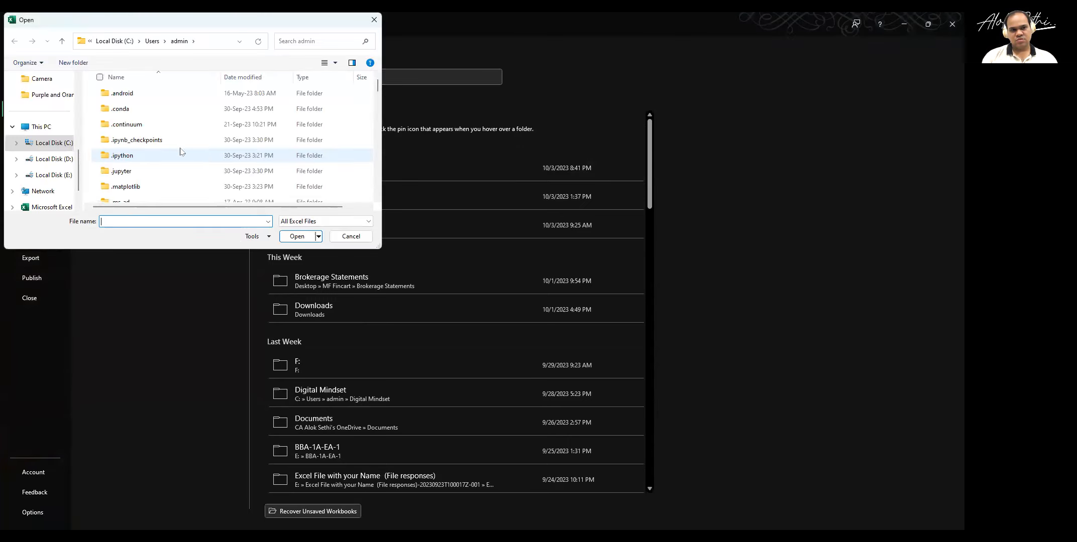
# Look through the files starting with B in the admin folder for the BBA training workbook
pyautogui.press('b')
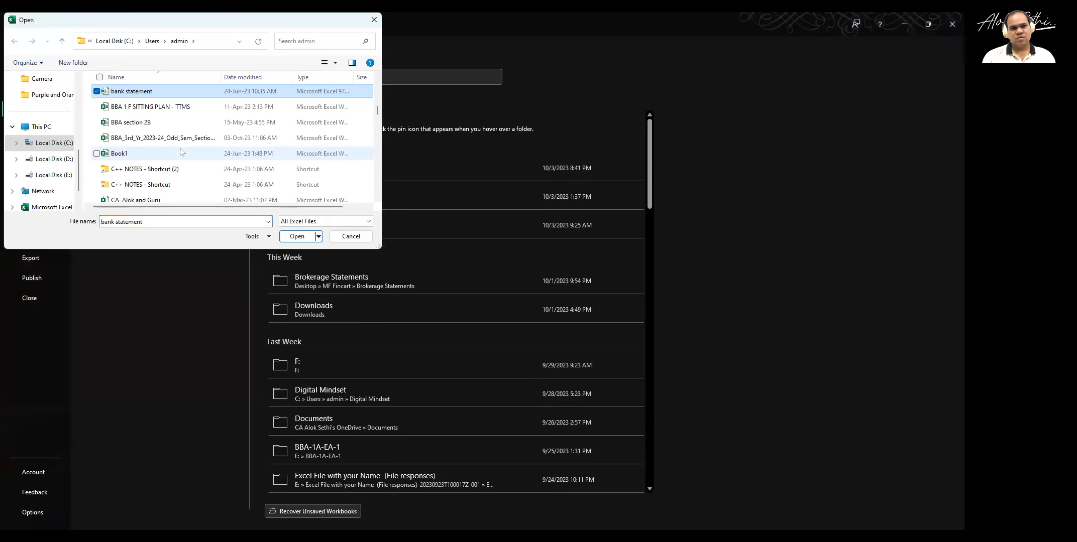
pyautogui.scroll(10, 182, 152)
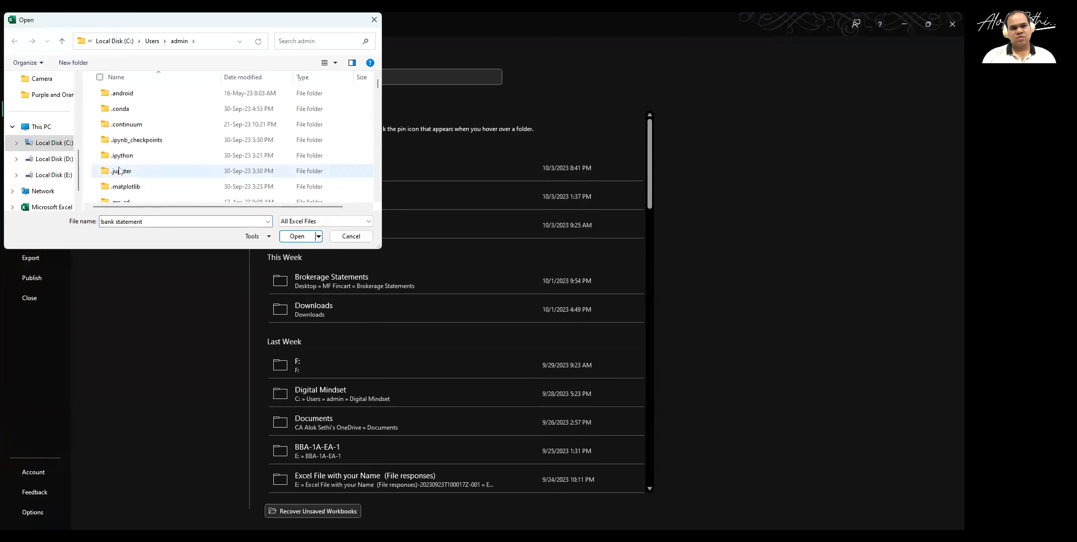
pyautogui.press('Down')
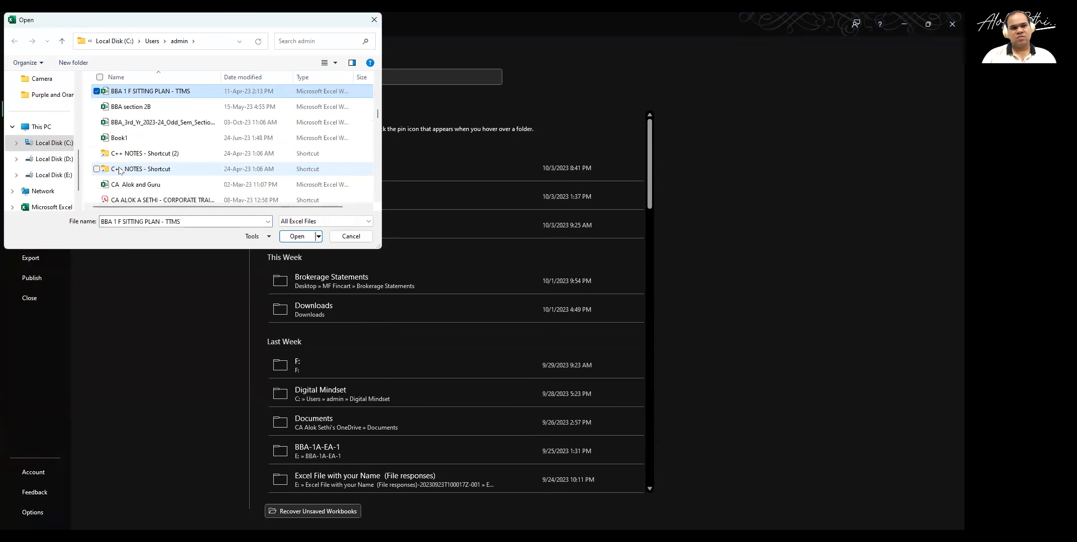
pyautogui.press('Down')
pyautogui.press('Down')
pyautogui.press('Down')
pyautogui.press('Down')
pyautogui.press('Down')
pyautogui.press('Down')
pyautogui.press('Down')
pyautogui.press('Down')
pyautogui.press('Down')
pyautogui.press('Down')
pyautogui.press('Down')
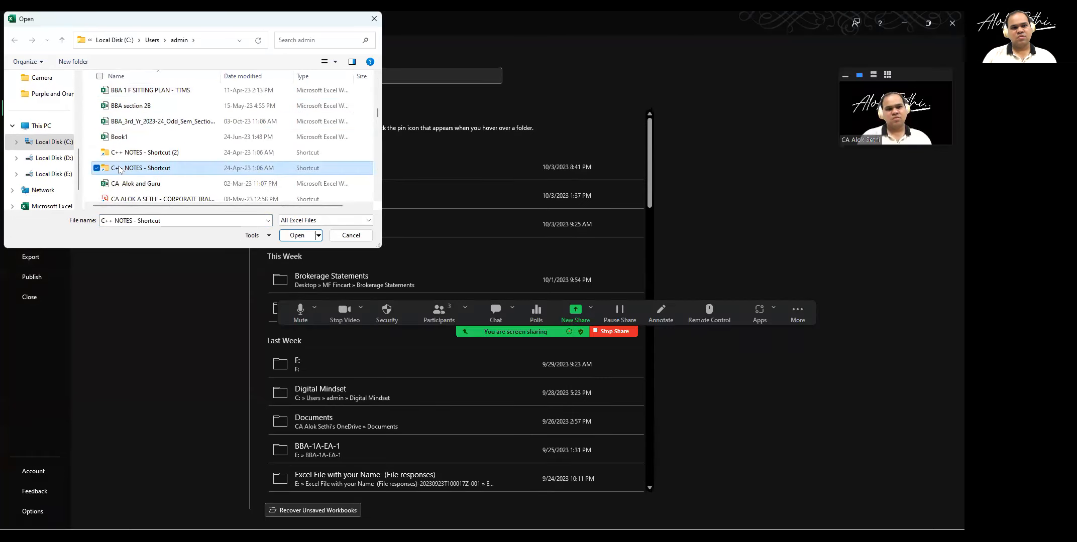
pyautogui.press('b')
pyautogui.press('Down')
pyautogui.press('Down')
pyautogui.press('Down')
pyautogui.press('Down')
pyautogui.press('Up')
pyautogui.press('Up')
pyautogui.press('Up')
pyautogui.press('Down')
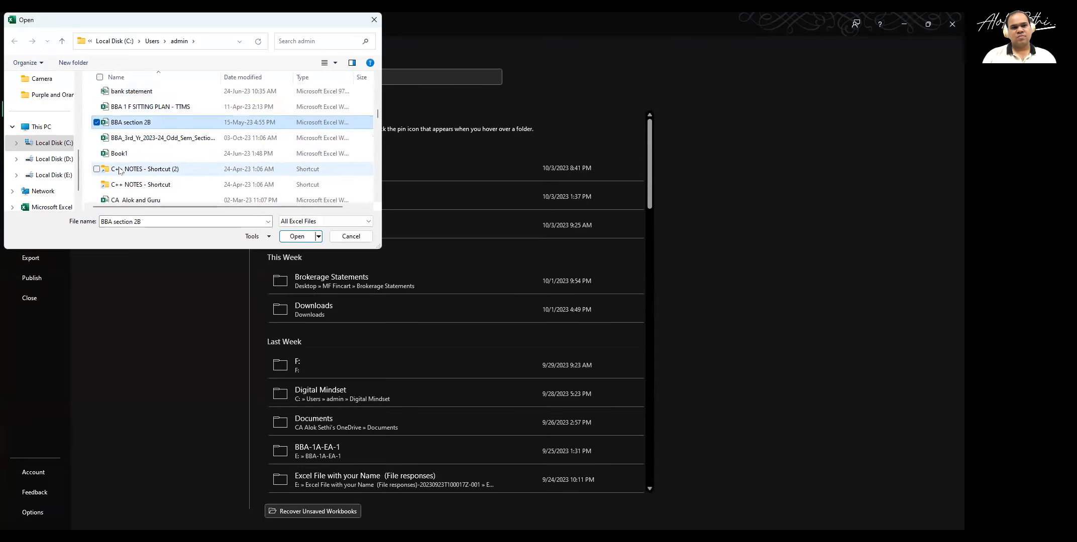
pyautogui.press('Down')
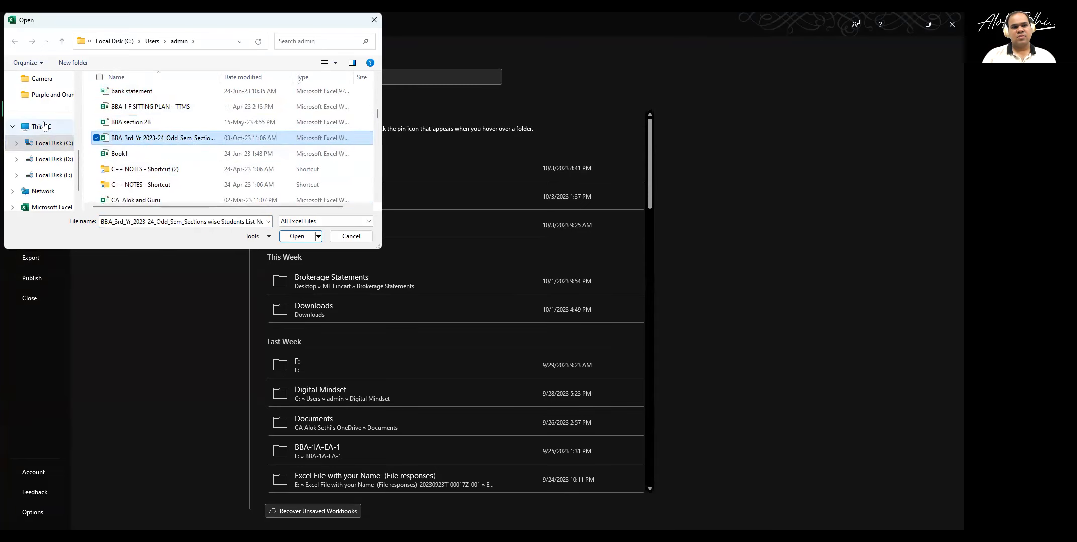
# Switch the file browser to the Excel folder on the Desktop
pyautogui.scroll(4, 45, 145)
pyautogui.click(40, 147)
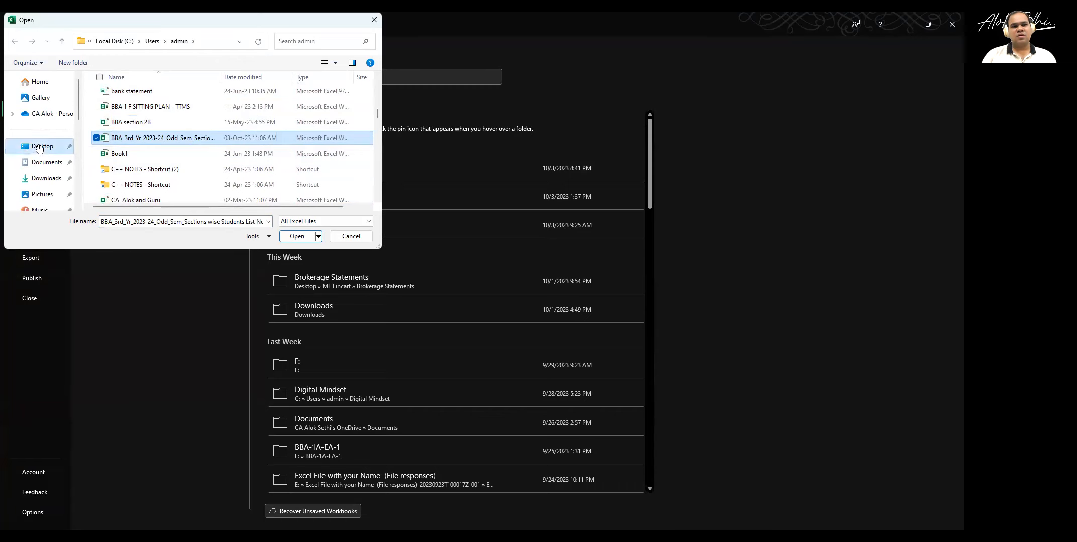
pyautogui.click(119, 114)
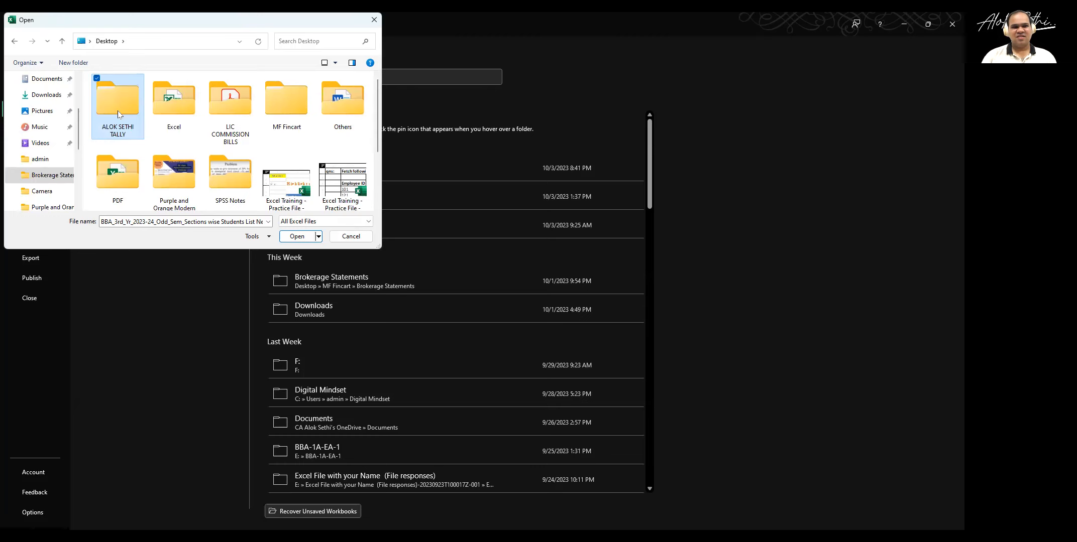
pyautogui.click(173, 104)
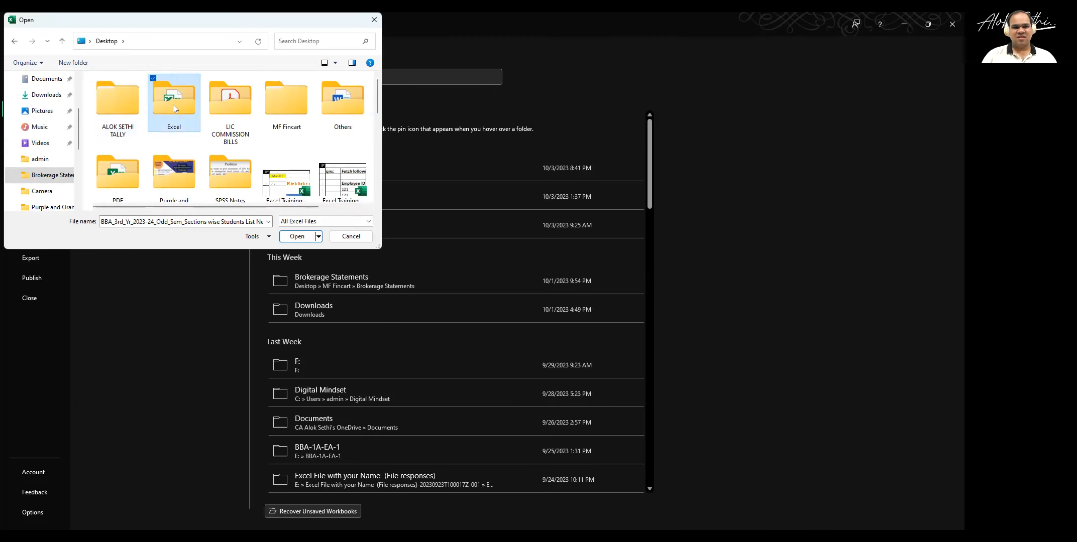
pyautogui.doubleClick(173, 105)
# Open the workbook BBA 1A- Excel Basics - Day 1 & Day 2 and bring its window to the front
pyautogui.press('b')
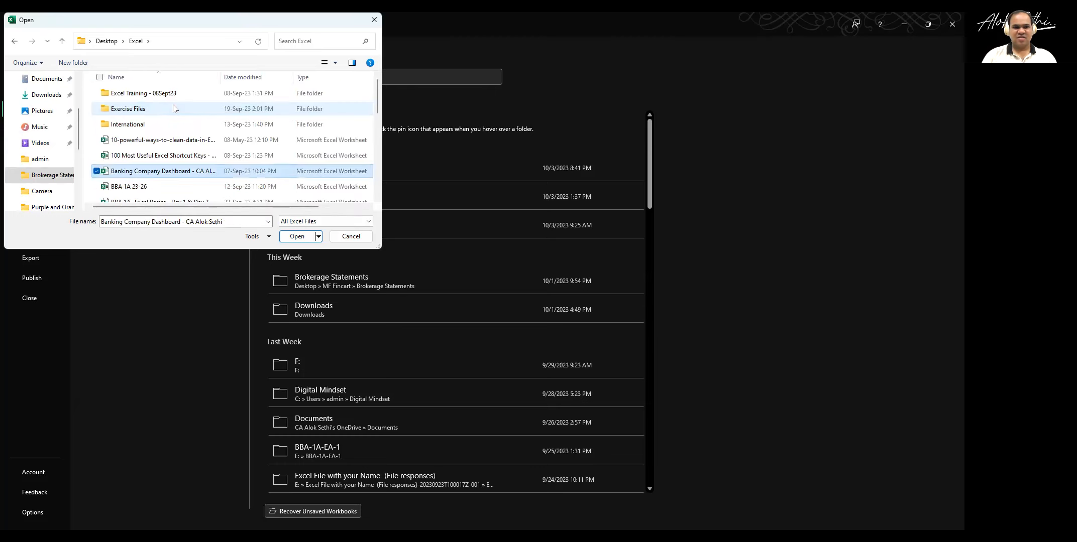
pyautogui.press('Down')
pyautogui.press('Down')
pyautogui.press('Down')
pyautogui.press('Up')
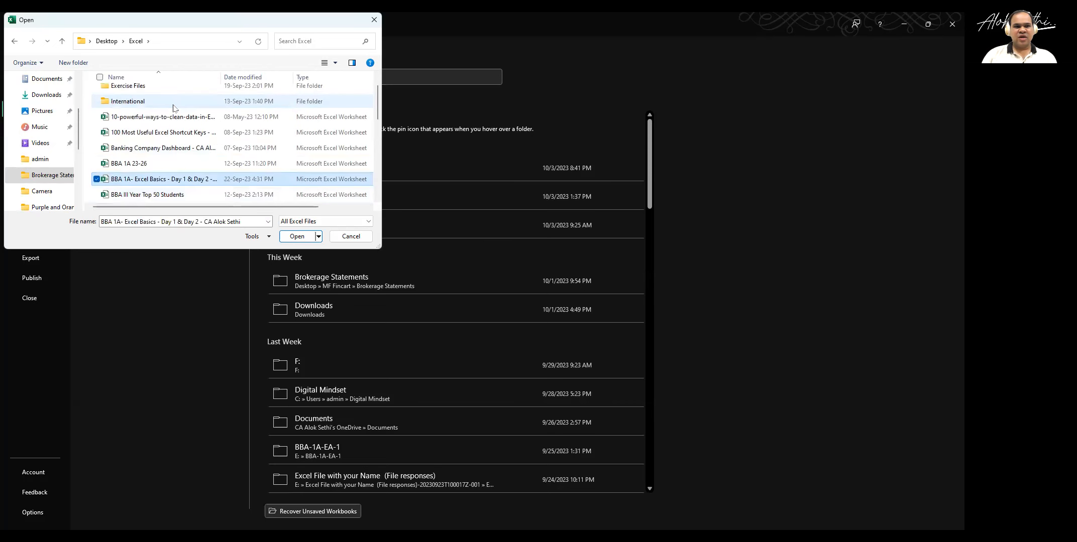
pyautogui.press('Return')
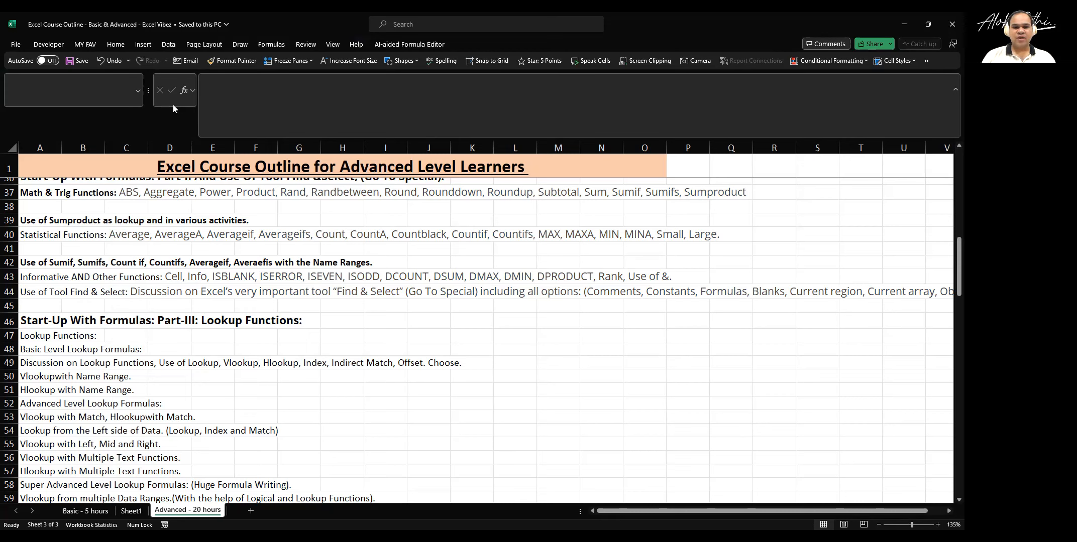
pyautogui.hotkey('alt', 'Tab')
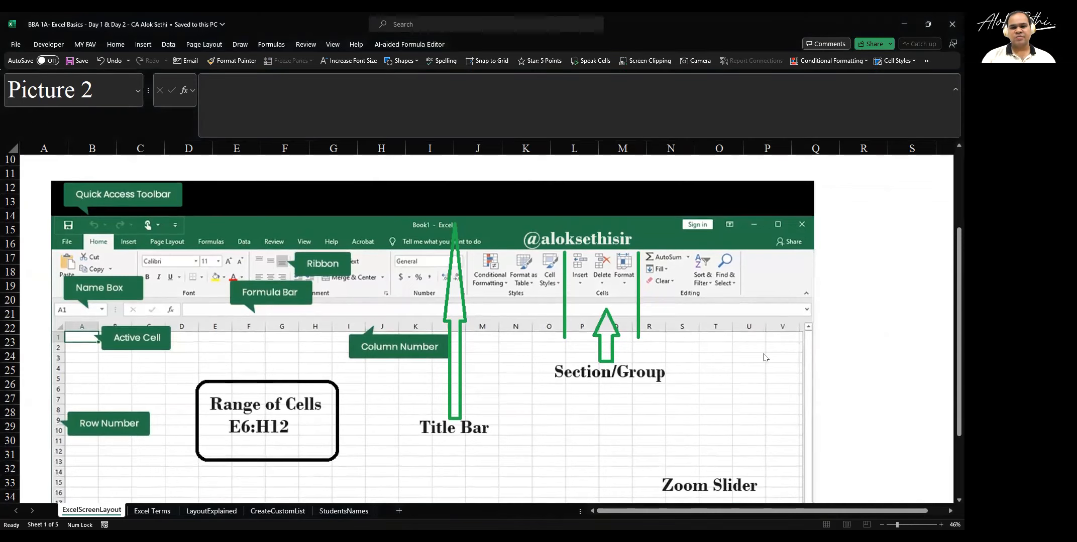
# Select the annotated Excel screen picture on the ExcelScreenLayout sheet and reposition it slightly
pyautogui.click(683, 361)
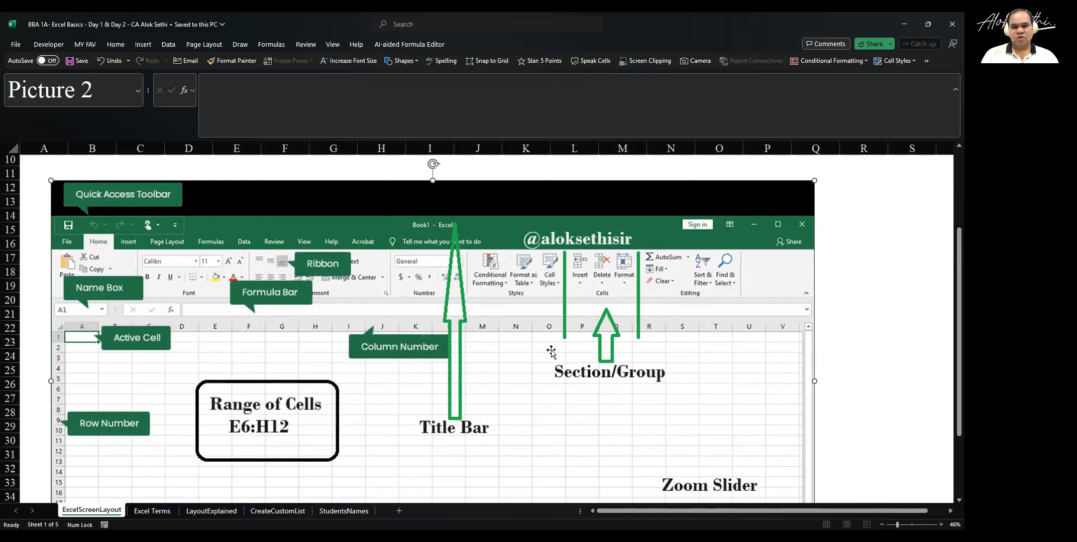
pyautogui.hotkey('ctrl', 'z')
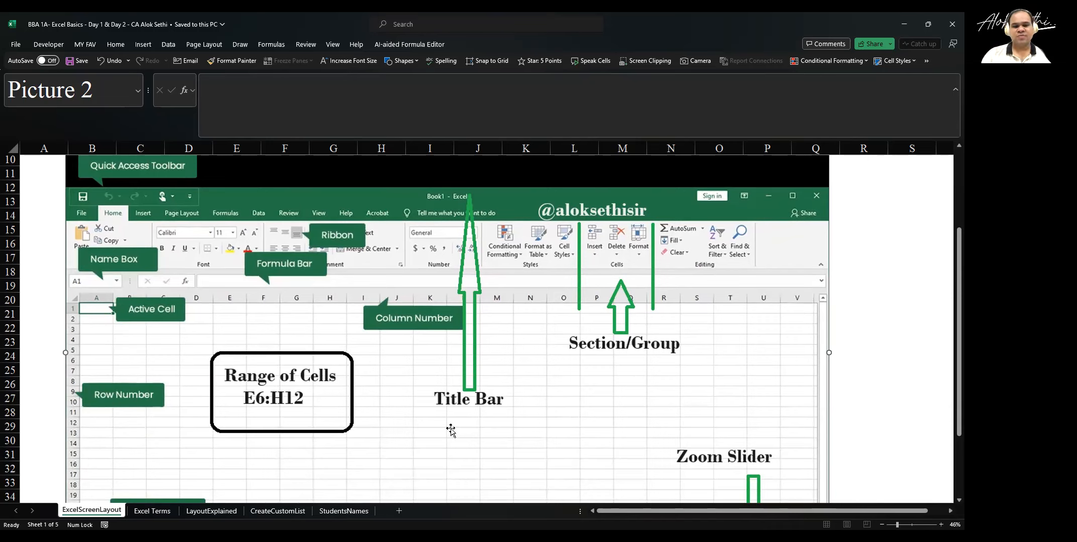
# View the Office account and product information, including version and update details, and return to the worksheet
pyautogui.click(10, 44)
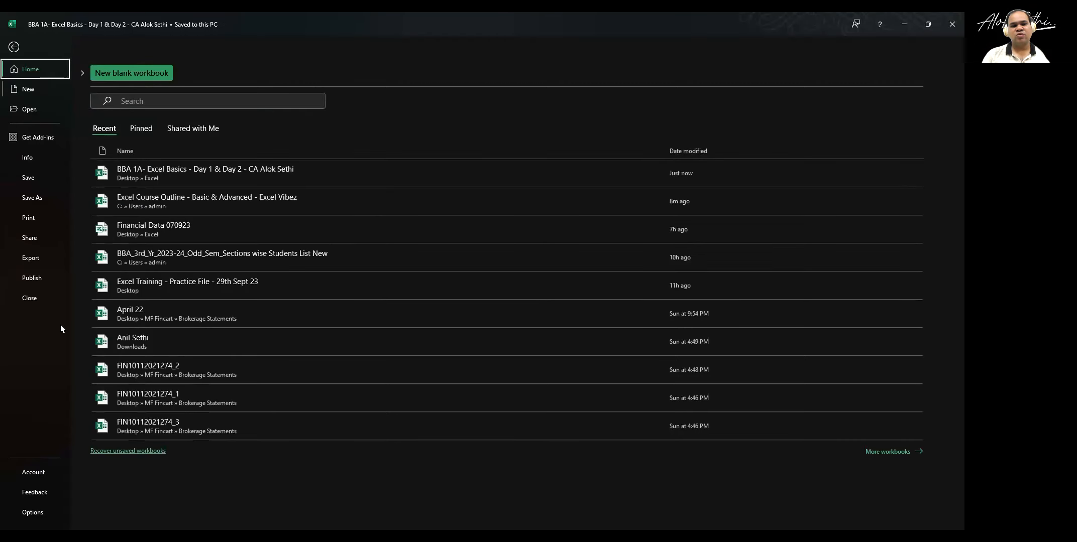
pyautogui.click(45, 474)
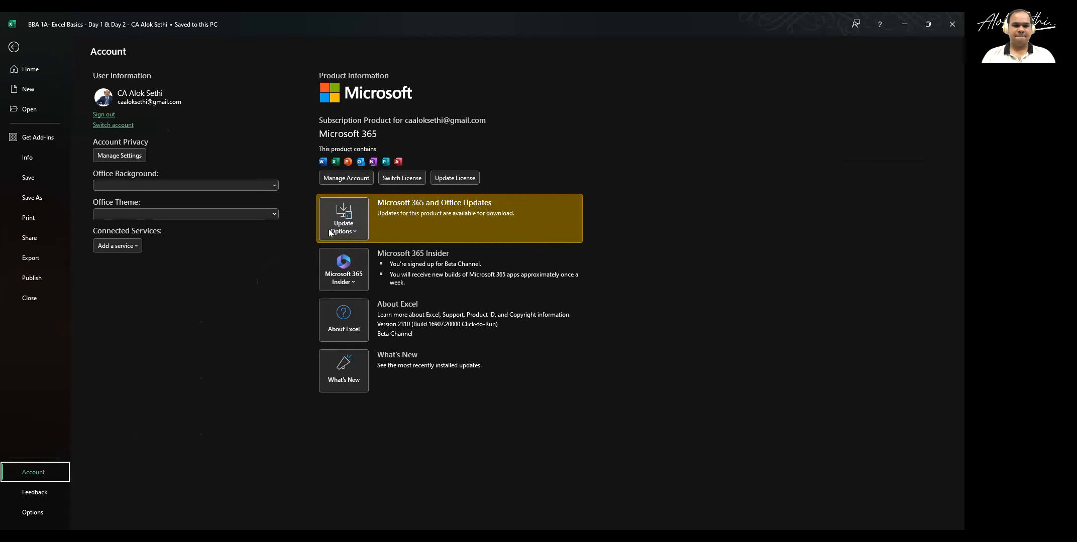
pyautogui.press('Escape')
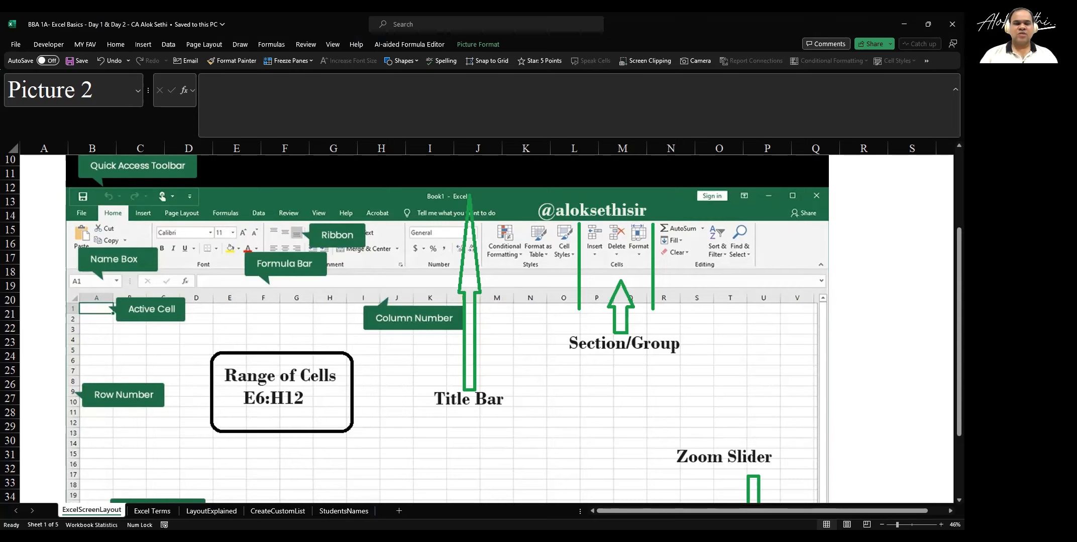
# Show the commands of the AI-aided Formula Editor add-in
pyautogui.click(472, 491)
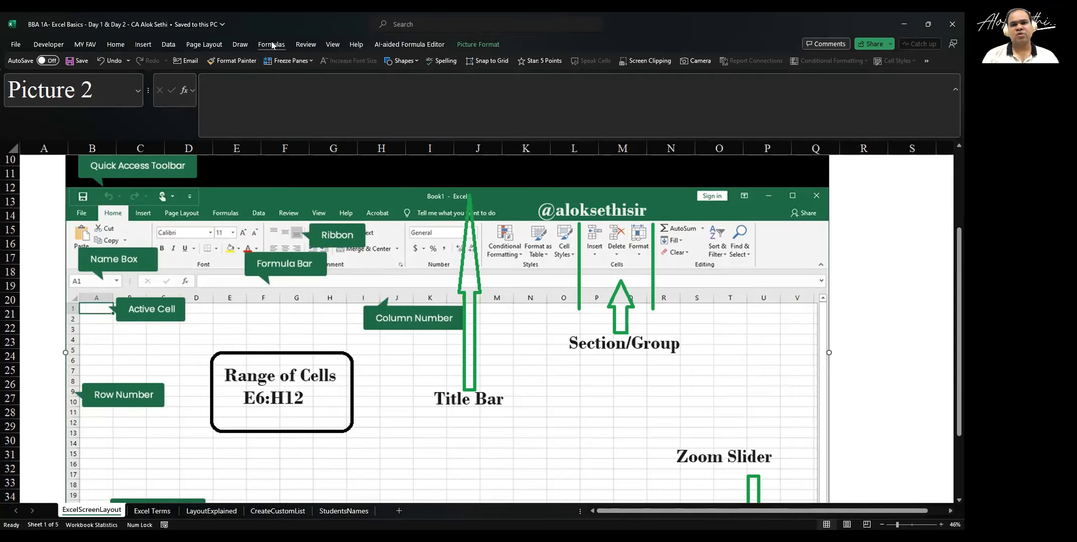
pyautogui.click(401, 46)
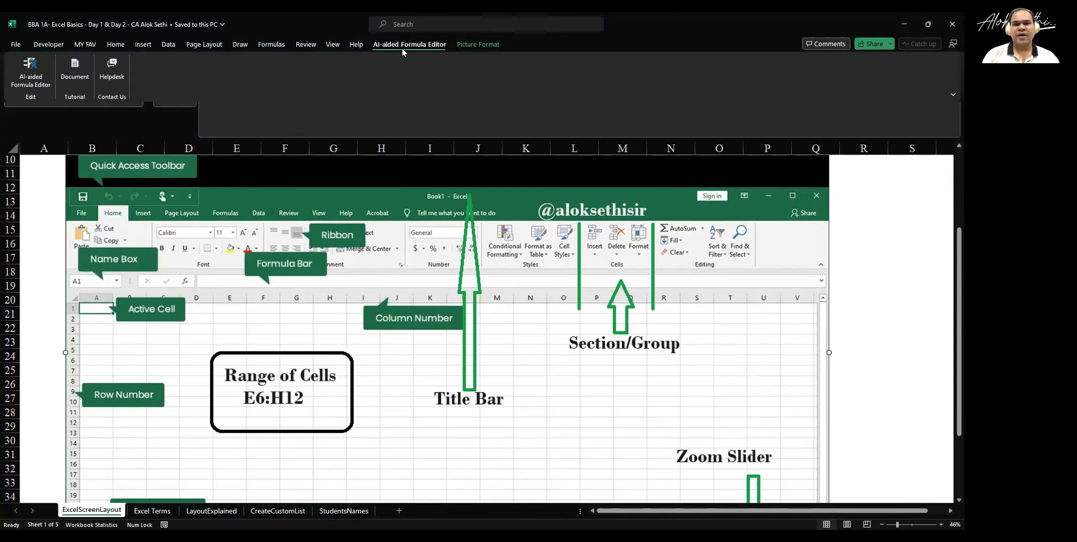
# Review the picture formatting commands, then the command groups of the Home ribbon
pyautogui.click(490, 45)
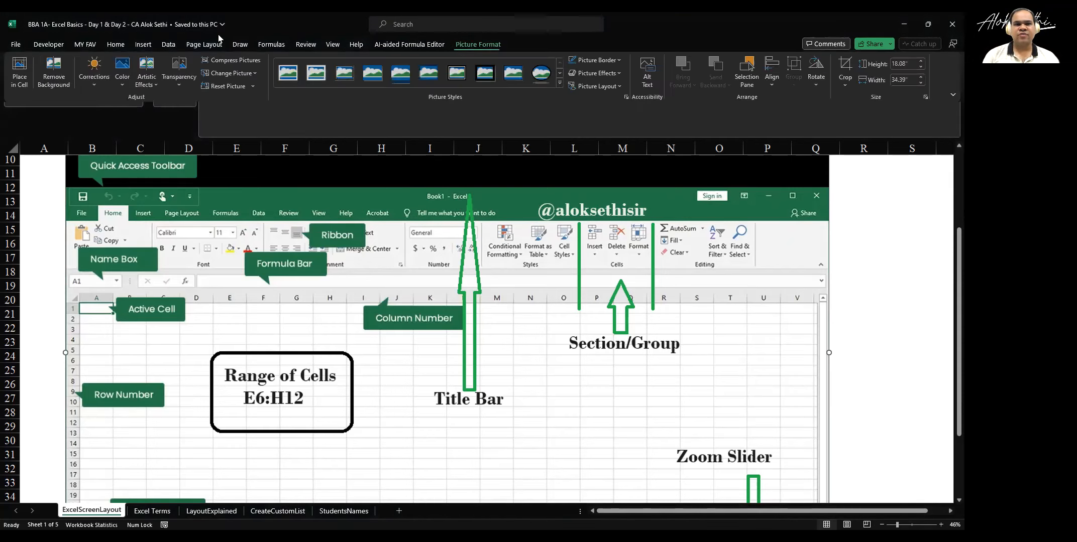
pyautogui.click(120, 47)
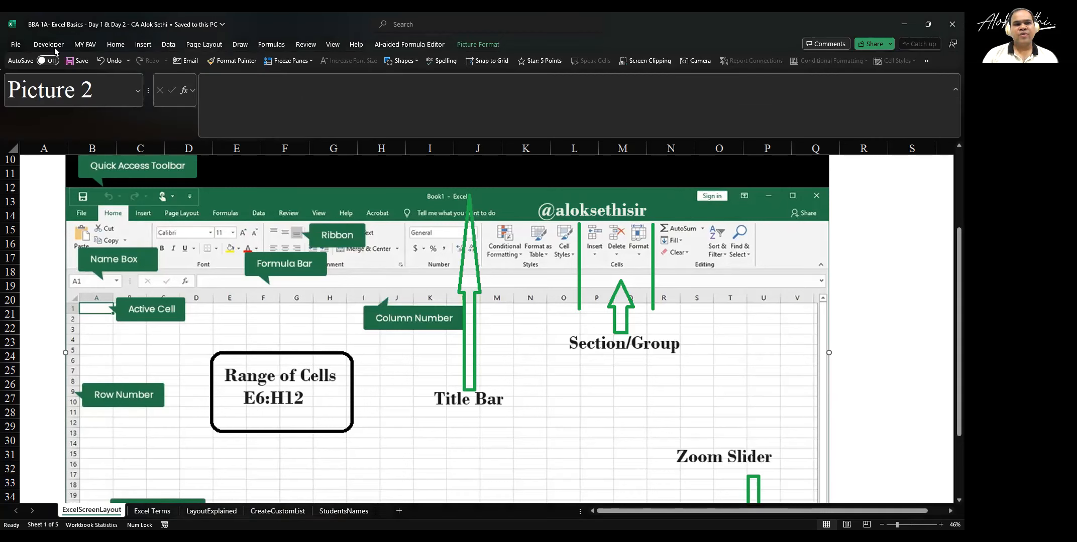
pyautogui.click(117, 44)
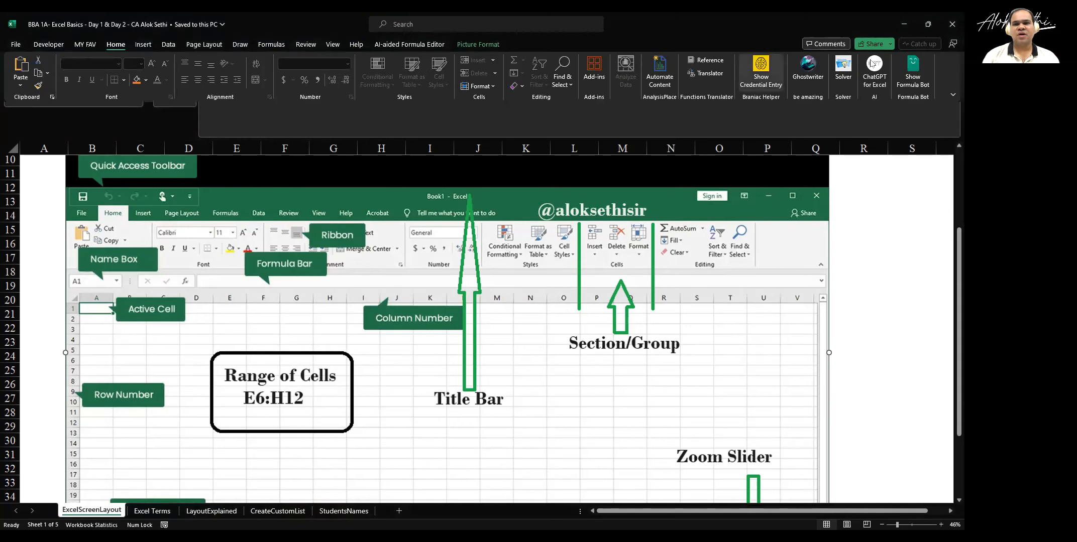
pyautogui.click(922, 207)
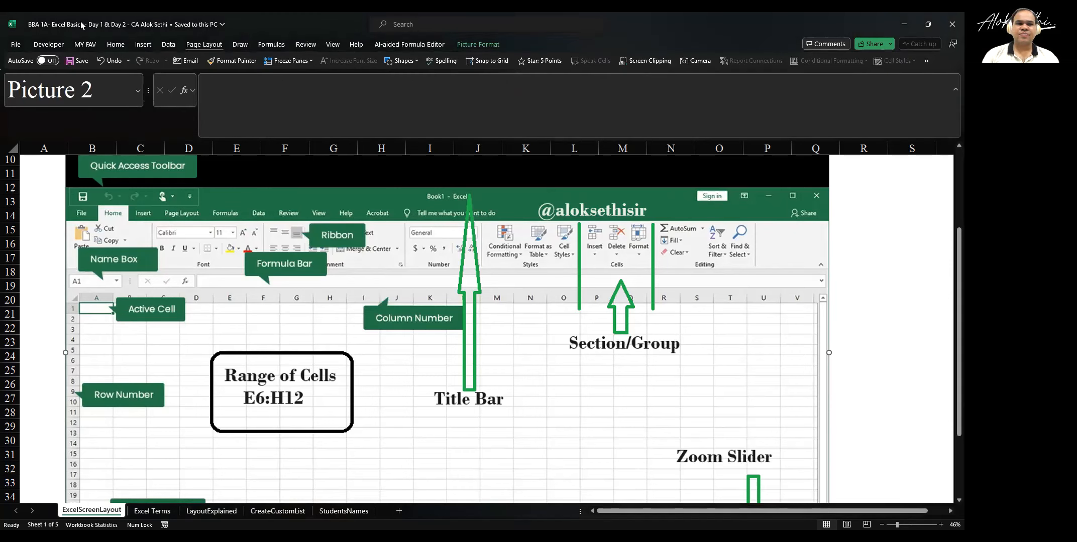
pyautogui.click(125, 44)
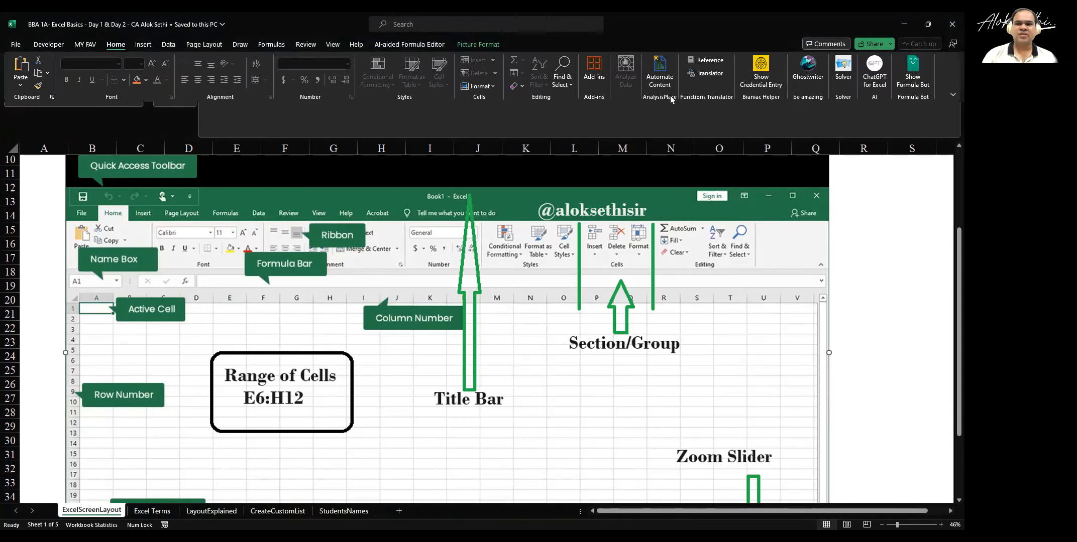
# Set the ribbon to always show and display its Insert commands
pyautogui.click(951, 95)
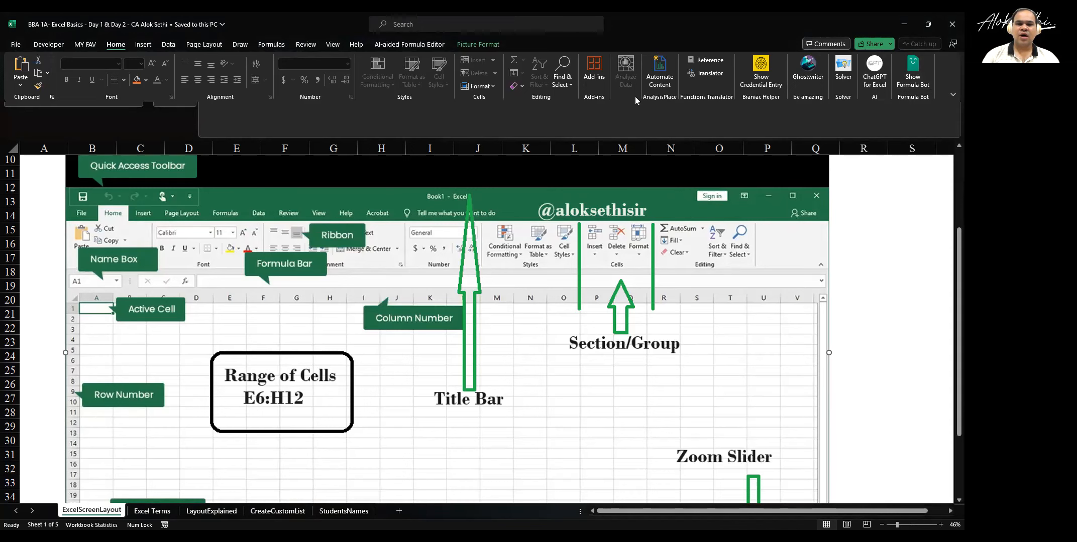
pyautogui.press('a')
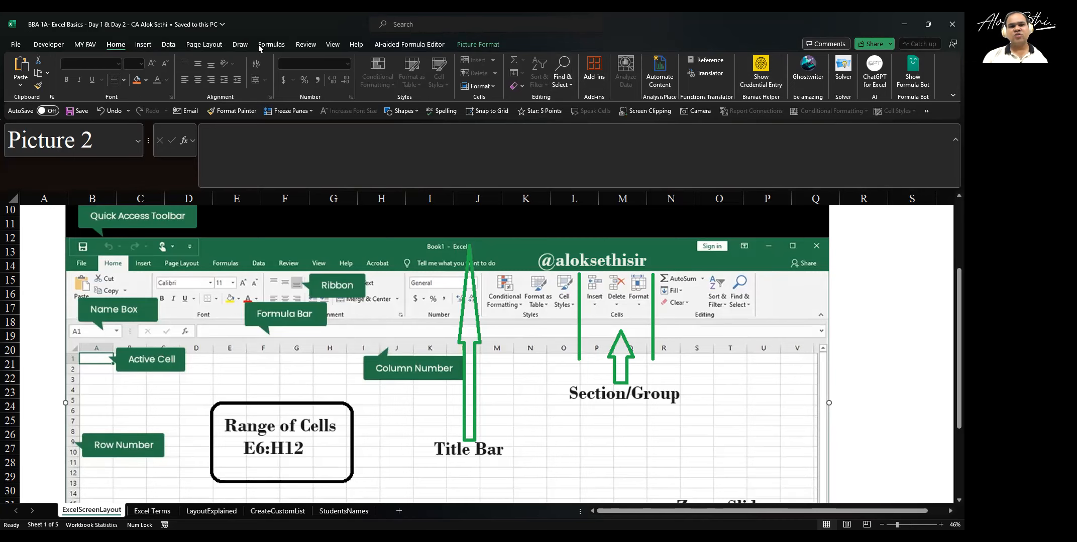
pyautogui.click(155, 45)
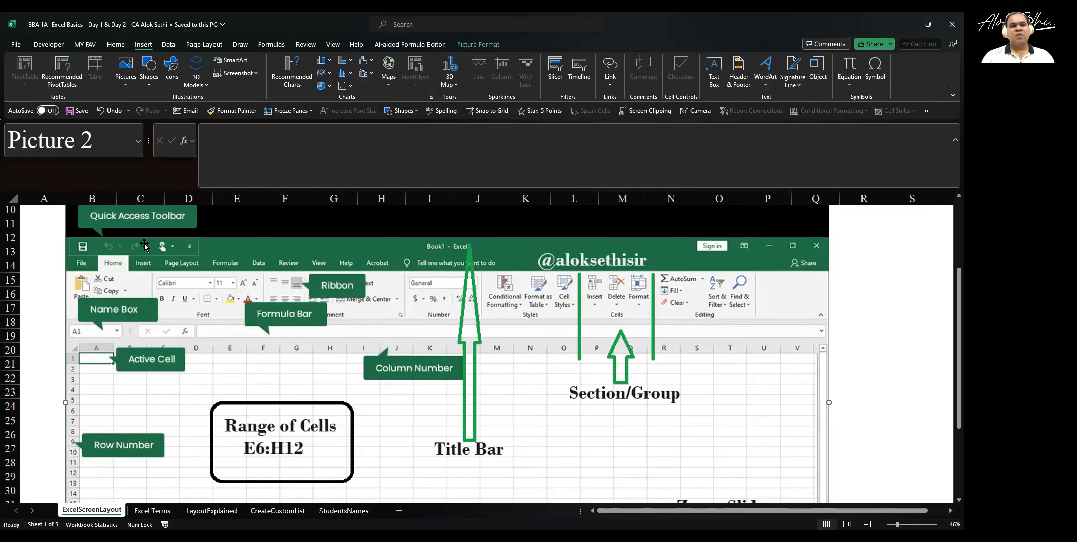
# Go back to cell A1 and move the annotated Excel screen picture up to start in row 2 at column B
pyautogui.click(61, 289)
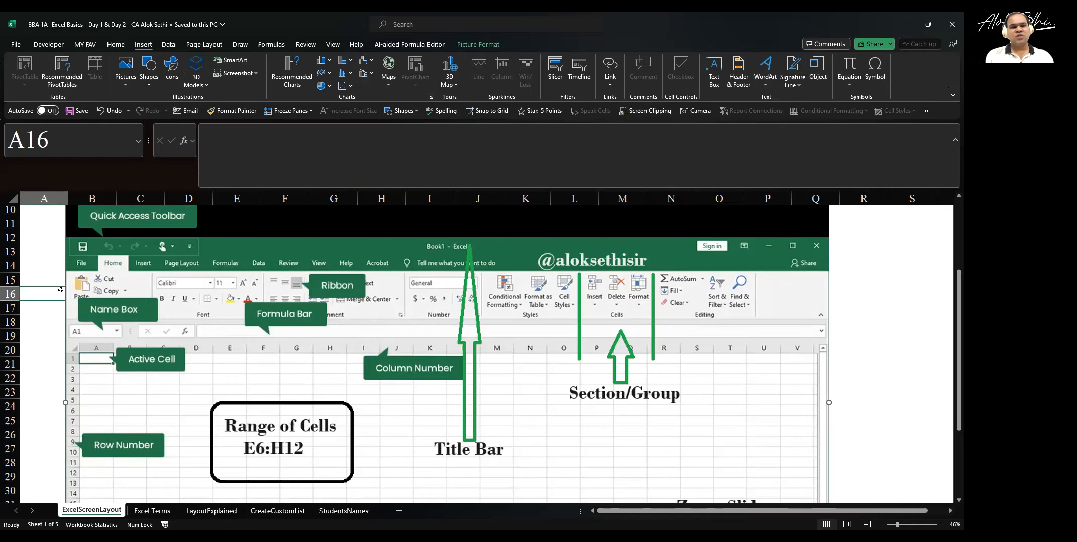
pyautogui.click(41, 220)
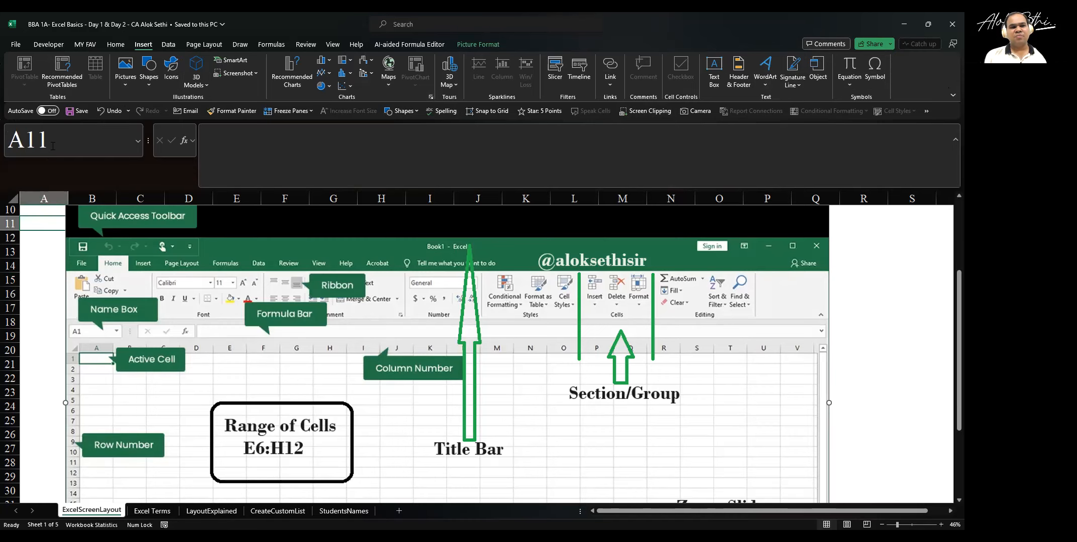
pyautogui.click(38, 209)
pyautogui.hotkey('ctrl', 'Home')
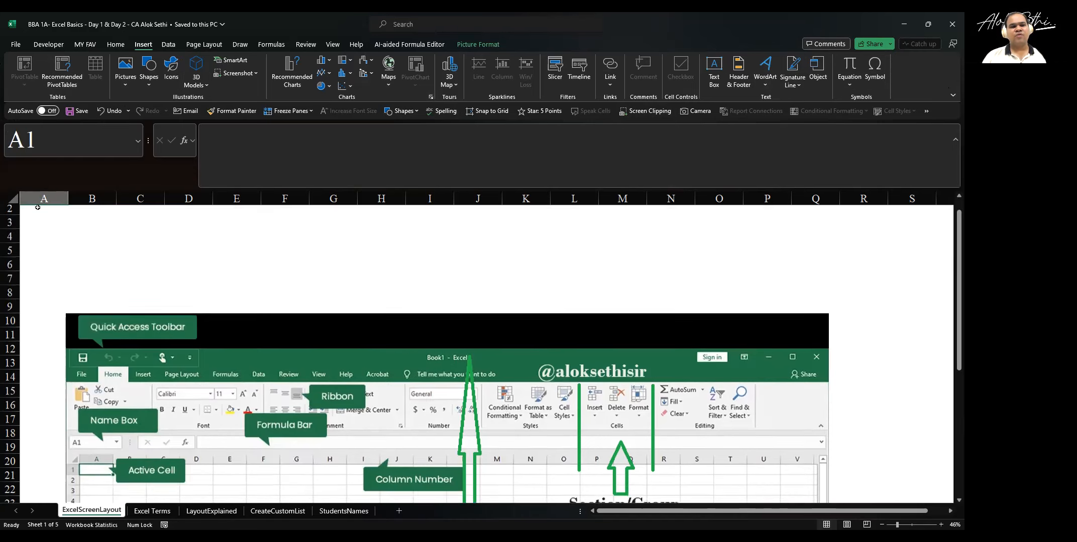
pyautogui.moveTo(193, 335); pyautogui.dragTo(155, 221)
pyautogui.click(45, 213)
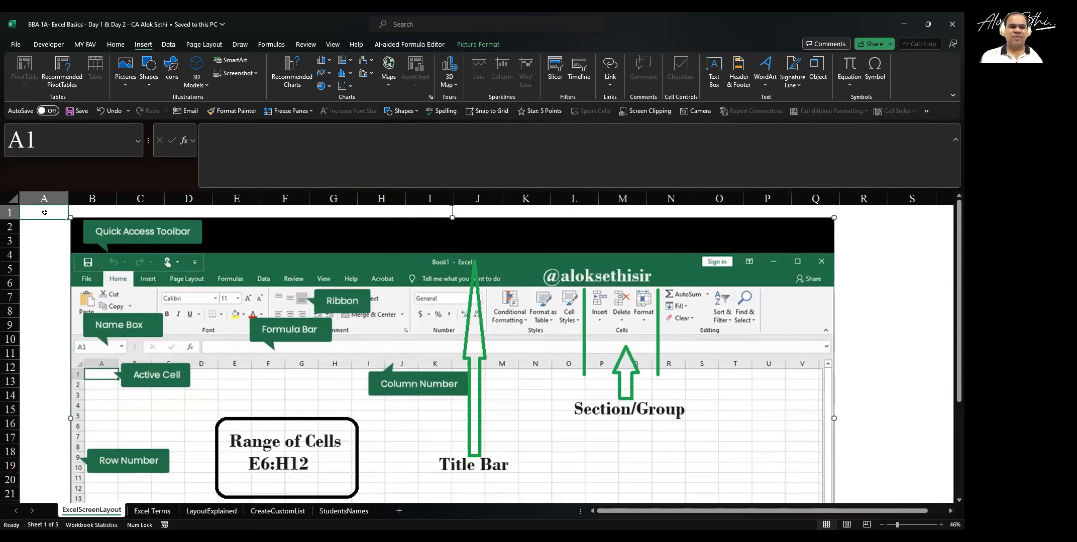
pyautogui.click(41, 335)
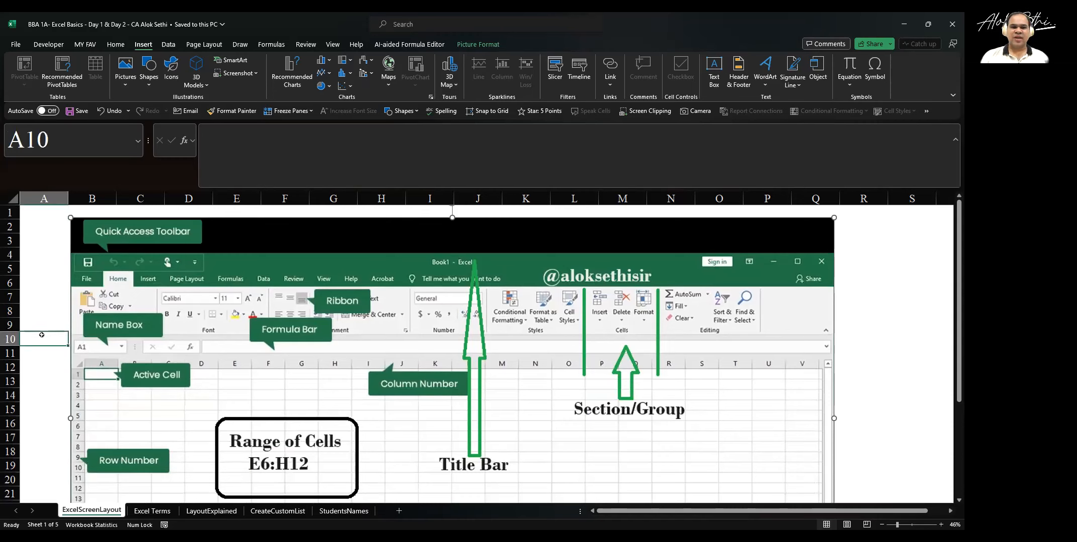
pyautogui.click(394, 343)
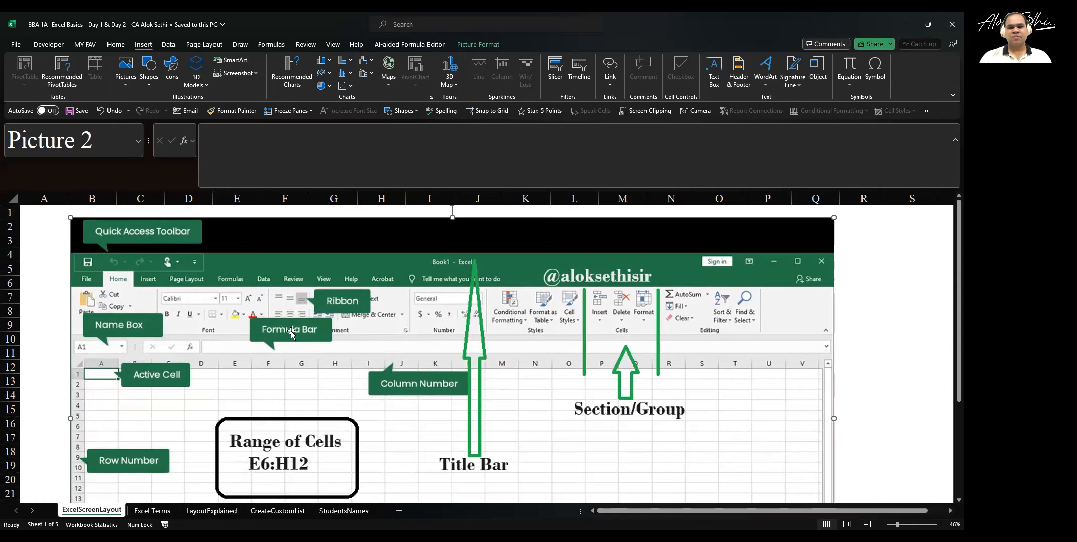
pyautogui.hscroll(3, 291, 333)
pyautogui.hscroll(-4, 292, 334)
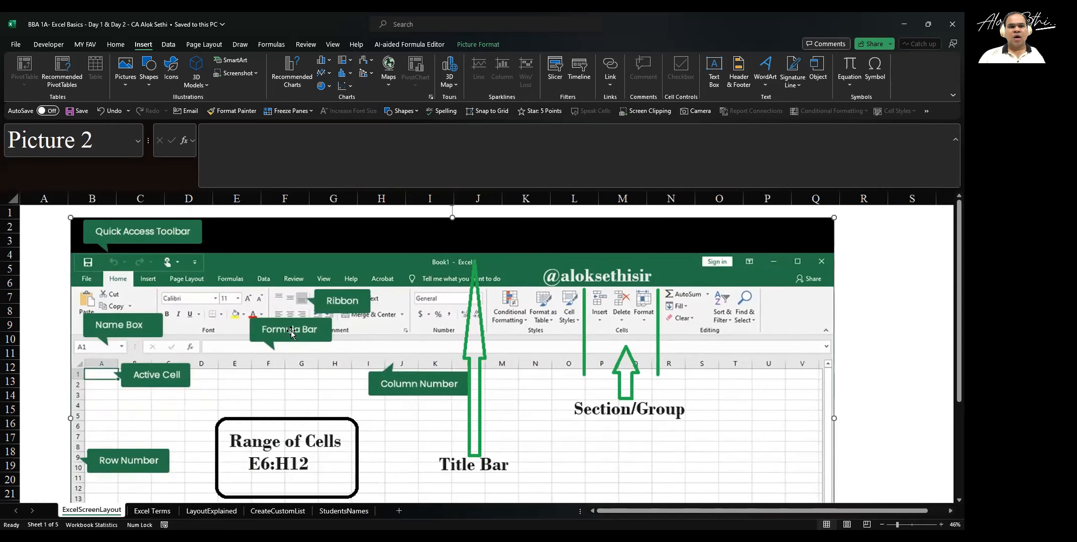
pyautogui.click(213, 159)
pyautogui.click(173, 140)
pyautogui.click(61, 234)
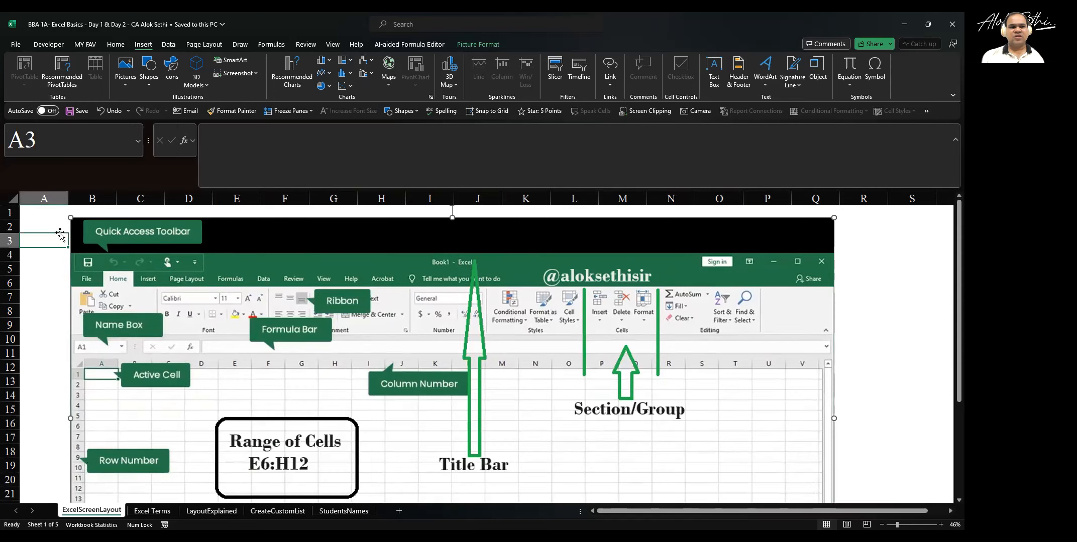
# Enter the text Formula Bar in cell A1 through the formula bar
pyautogui.click(59, 214)
pyautogui.click(214, 160)
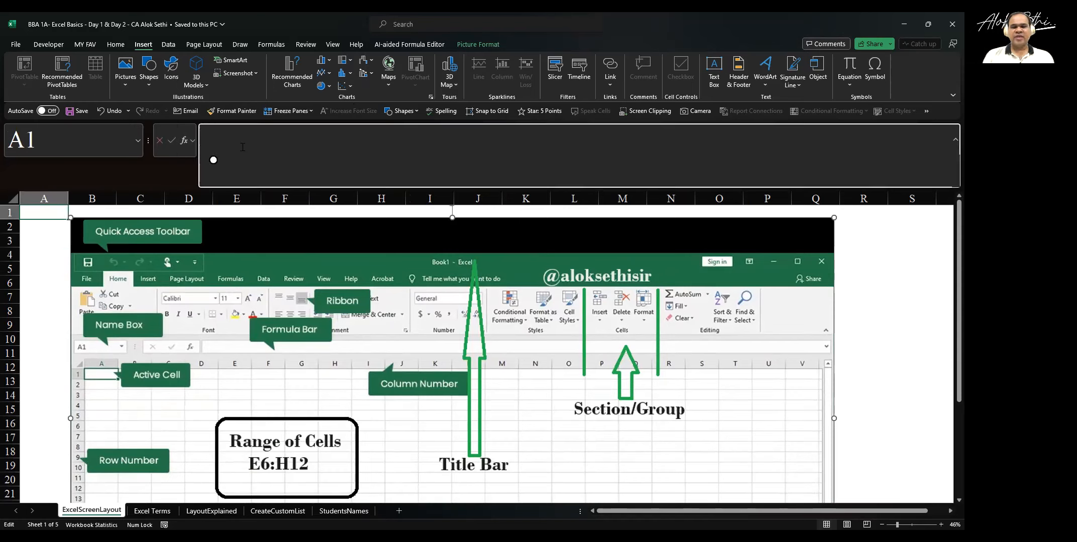
pyautogui.write('T')
pyautogui.press('BackSpace')
pyautogui.write('F ormula')
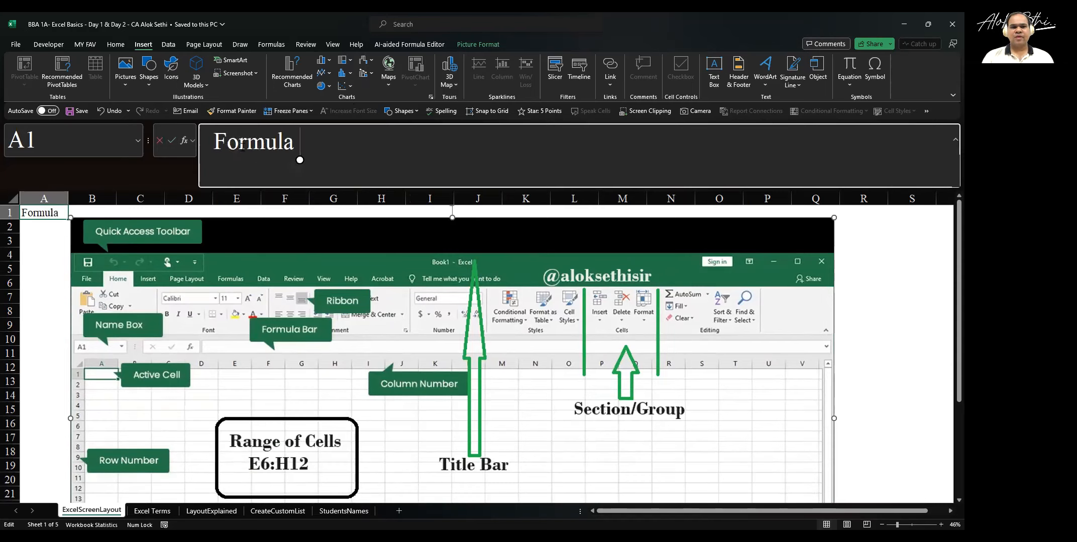
pyautogui.write(' Bar')
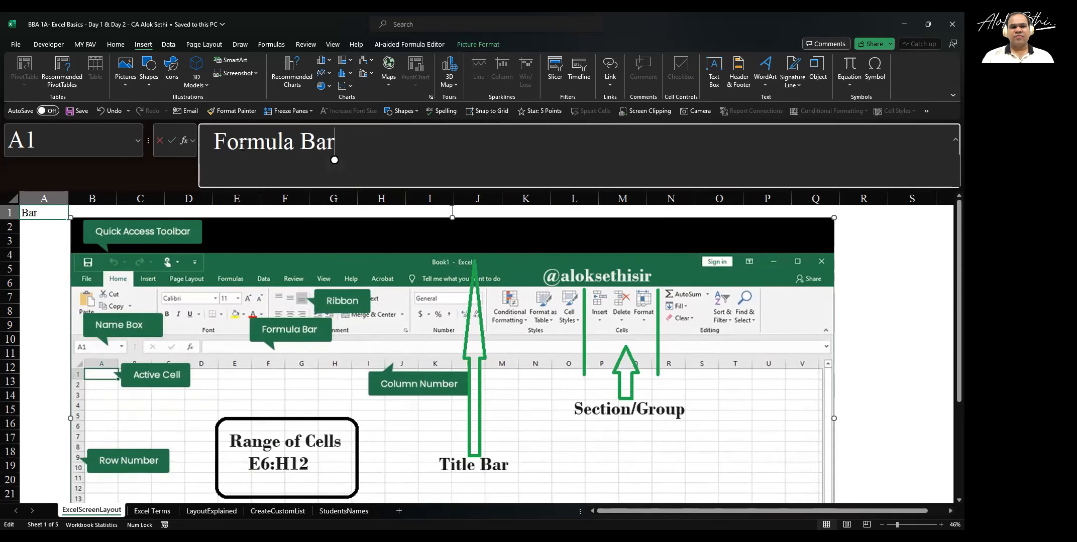
pyautogui.press('Return')
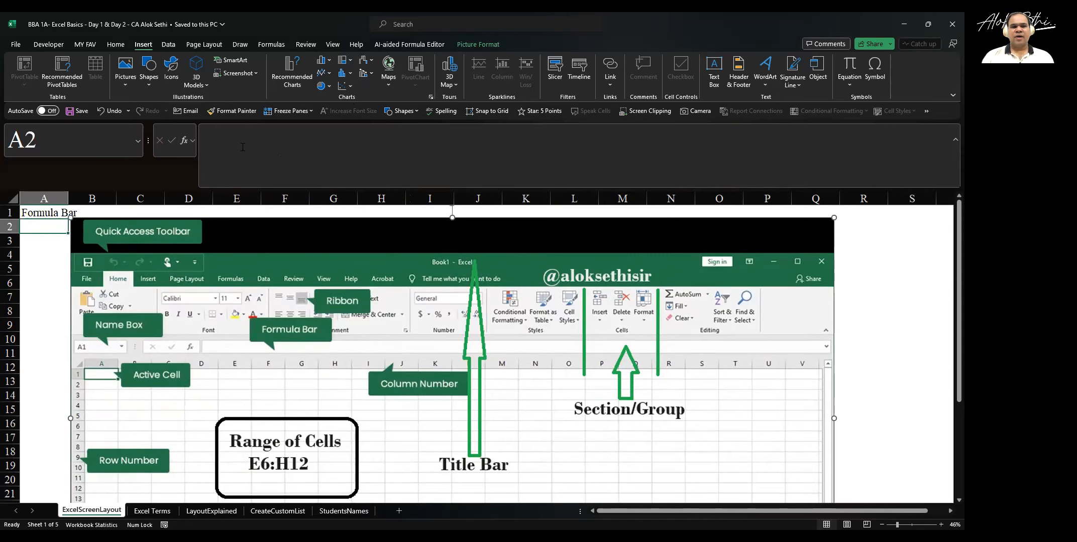
# Replace the text in cell A1 with the formula =100*20
pyautogui.click(39, 214)
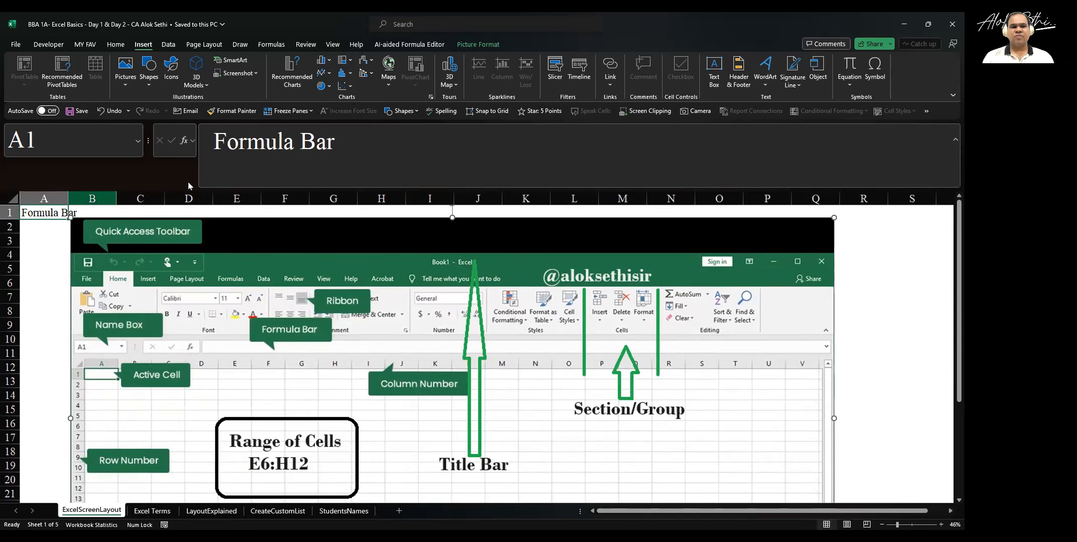
pyautogui.click(360, 144)
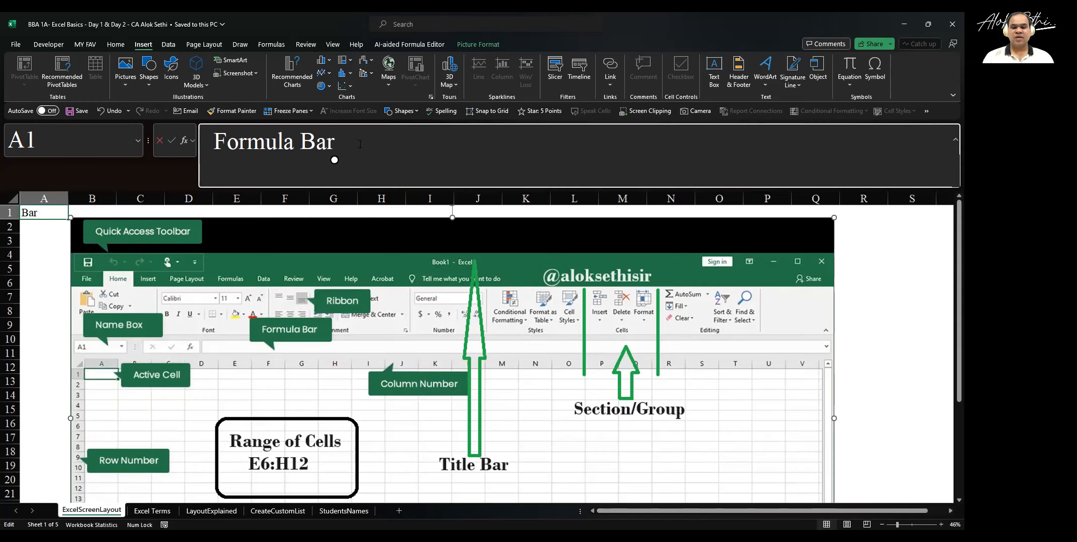
pyautogui.press('BackSpace')
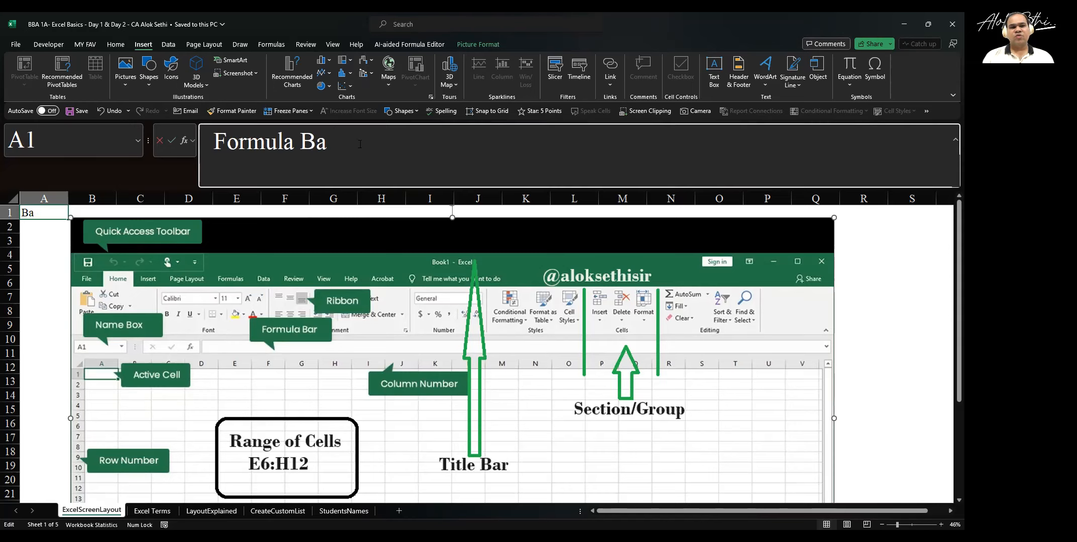
pyautogui.press('BackSpace')
pyautogui.press('BackSpace')
pyautogui.press('BackSpace')
pyautogui.press('BackSpace')
pyautogui.press('BackSpace')
pyautogui.press('BackSpace')
pyautogui.press('BackSpace')
pyautogui.press('BackSpace')
pyautogui.press('BackSpace')
pyautogui.press('BackSpace')
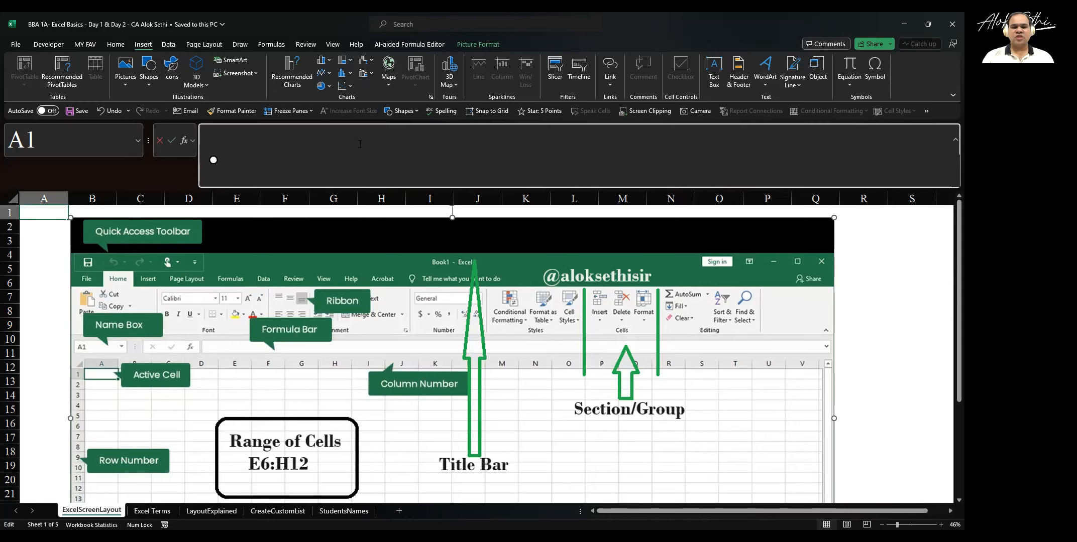
pyautogui.write('=')
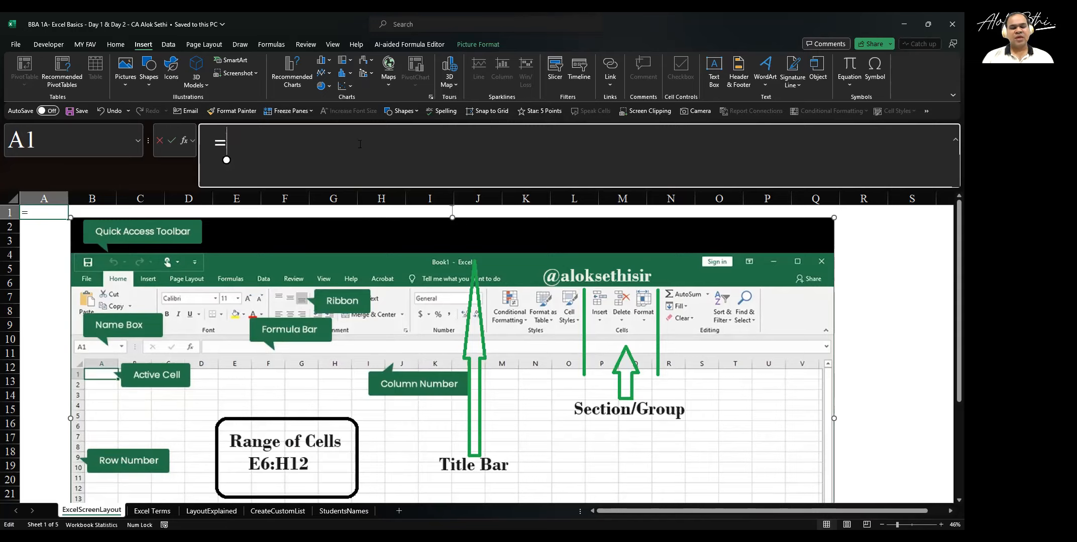
pyautogui.write('100*1')
pyautogui.press('BackSpace')
pyautogui.write('20')
pyautogui.press('Return')
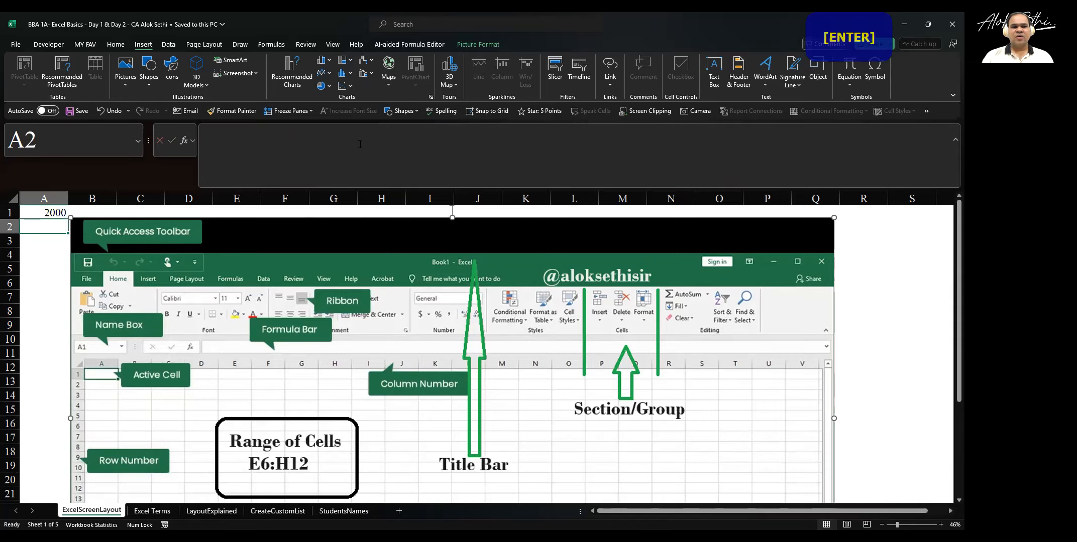
# Edit the formula in cell A1 to start with a plus sign instead of the equals sign, as +100*20
pyautogui.press('Up')
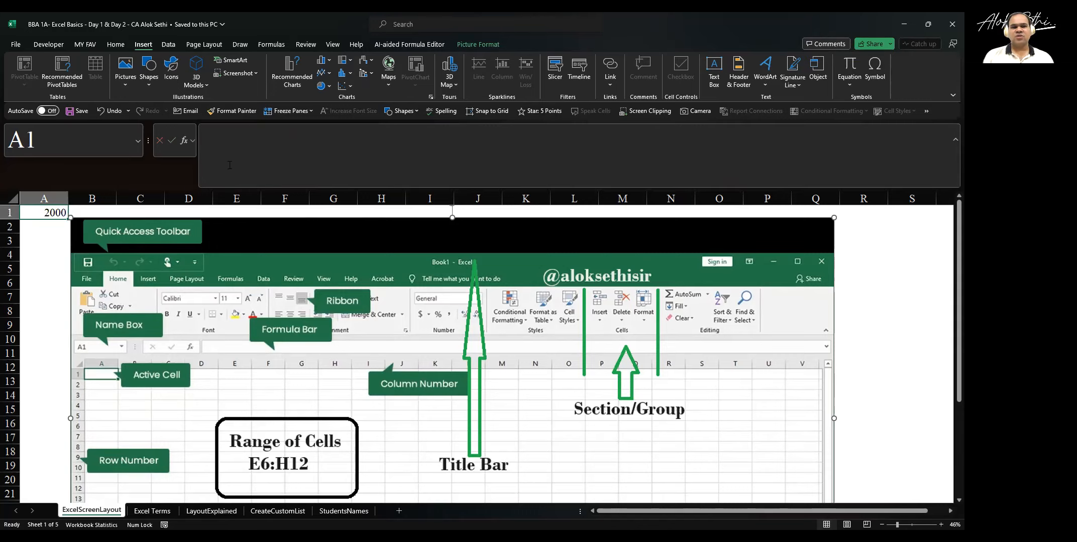
pyautogui.click(240, 160)
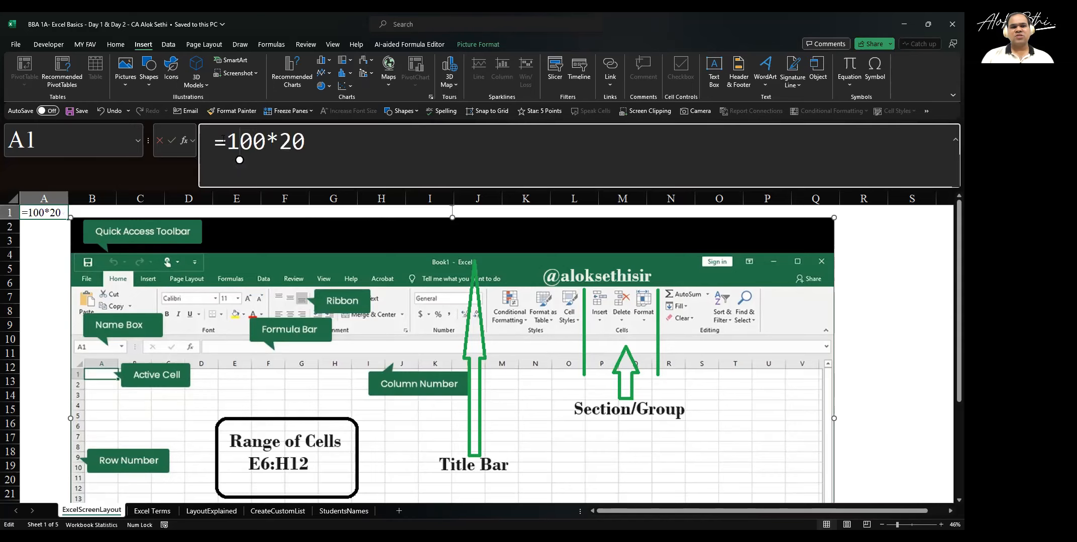
pyautogui.click(227, 160)
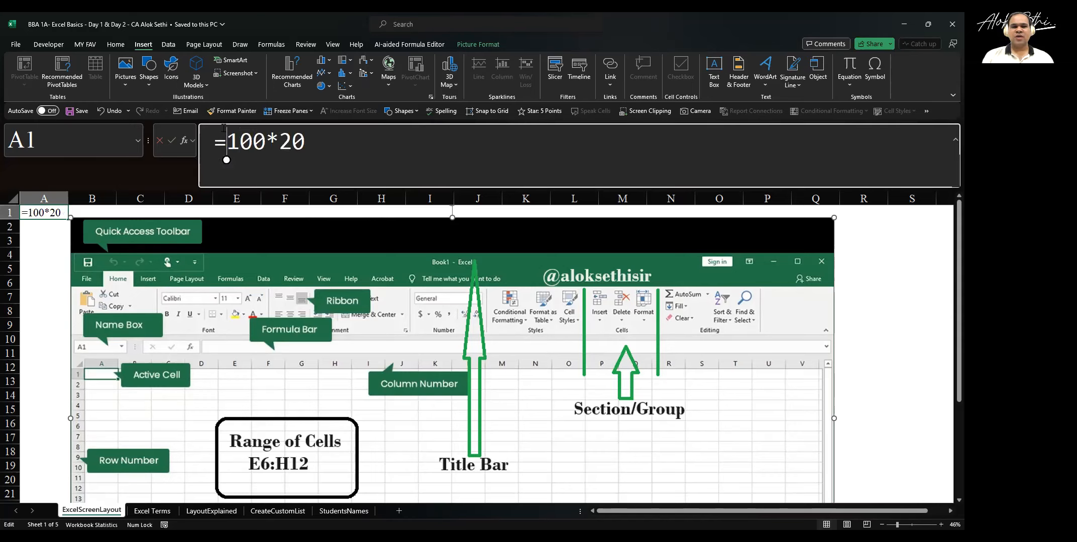
pyautogui.press('BackSpace')
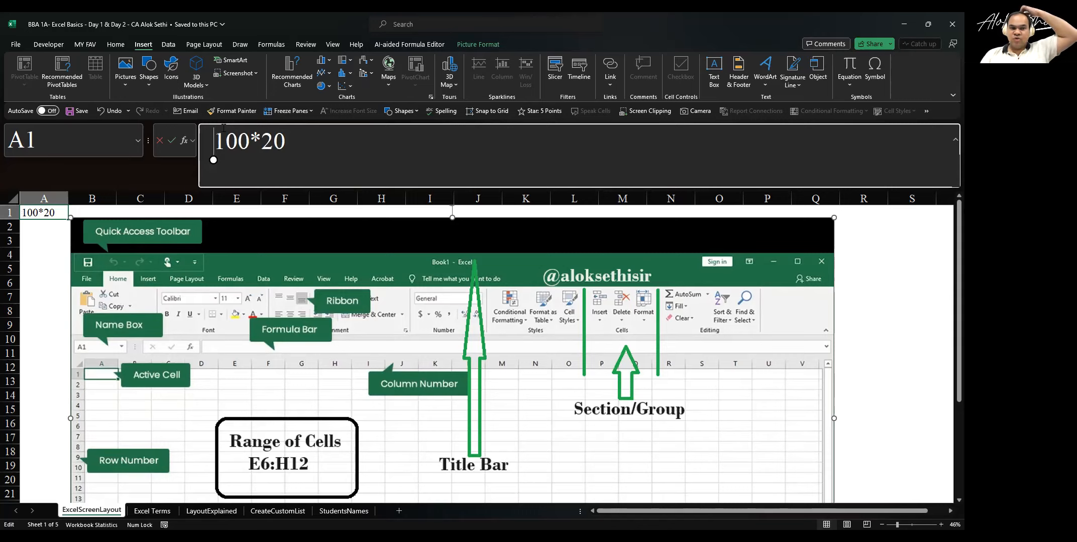
pyautogui.write('+')
pyautogui.press('Return')
pyautogui.press('Up')
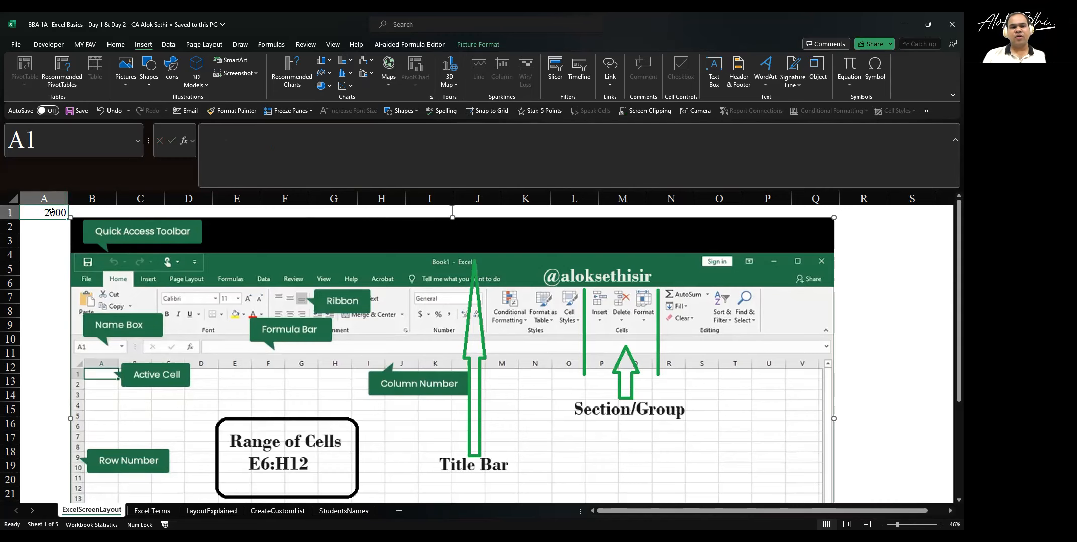
# Rewrite the formula in cell A1 to start with a minus sign, as -100*20
pyautogui.click(223, 153)
pyautogui.press('BackSpace')
pyautogui.write('-100*20')
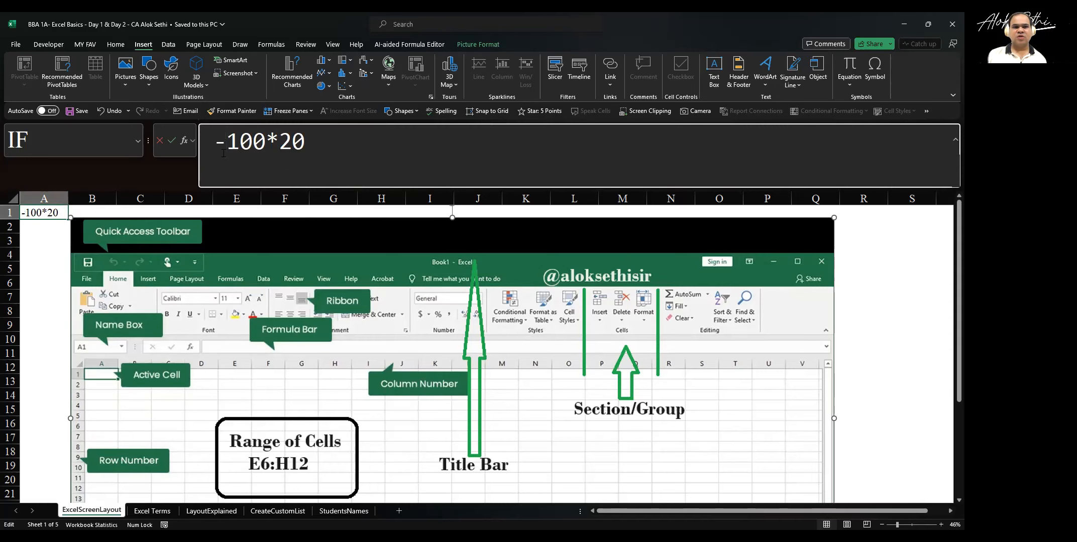
pyautogui.press('Return')
pyautogui.press('Return')
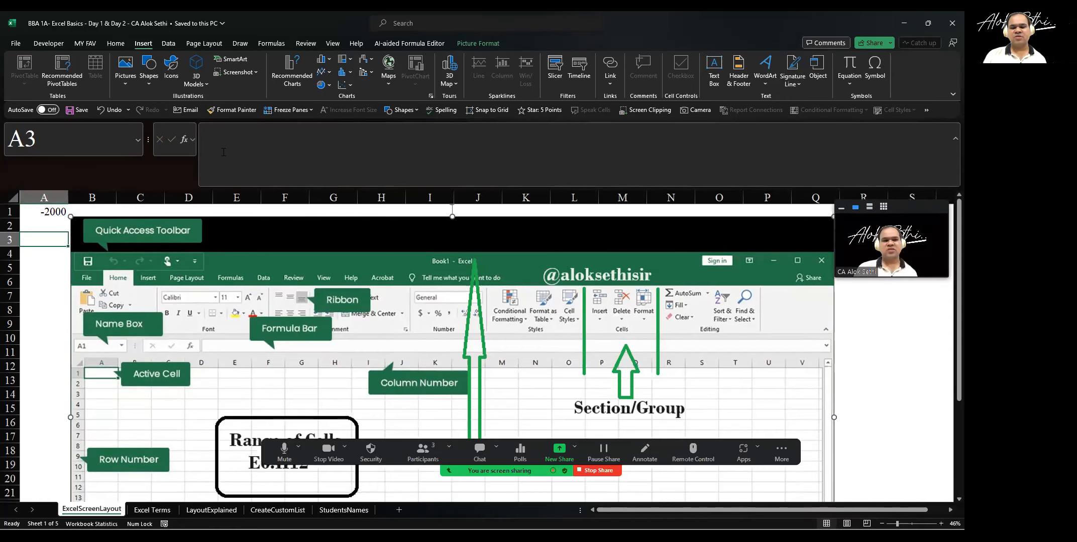
# Remove the leading equals and minus signs from the formula in cell A1, leaving 100*20, and clear the cell
pyautogui.hotkey('ctrl', 'Home')
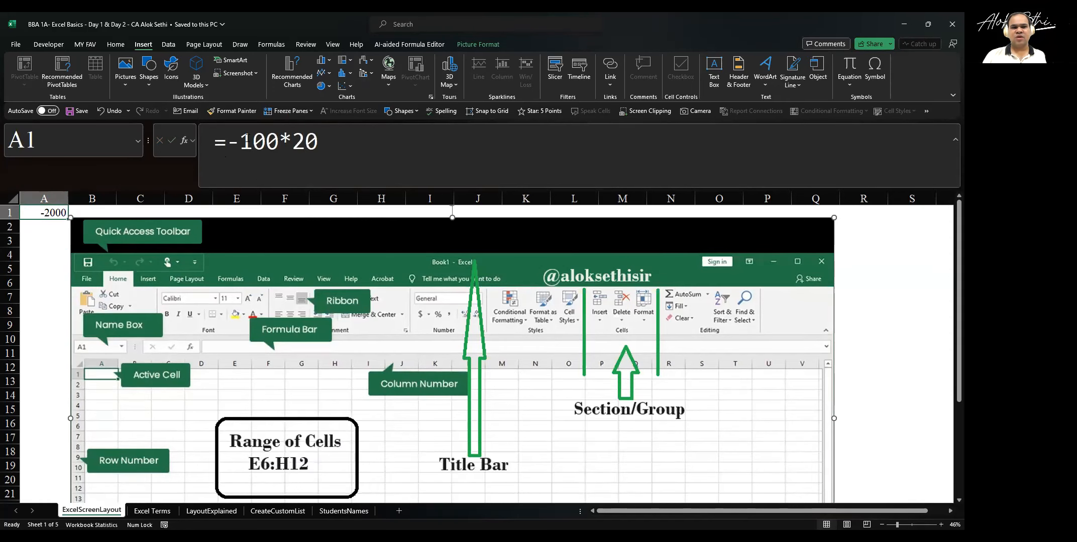
pyautogui.click(240, 142)
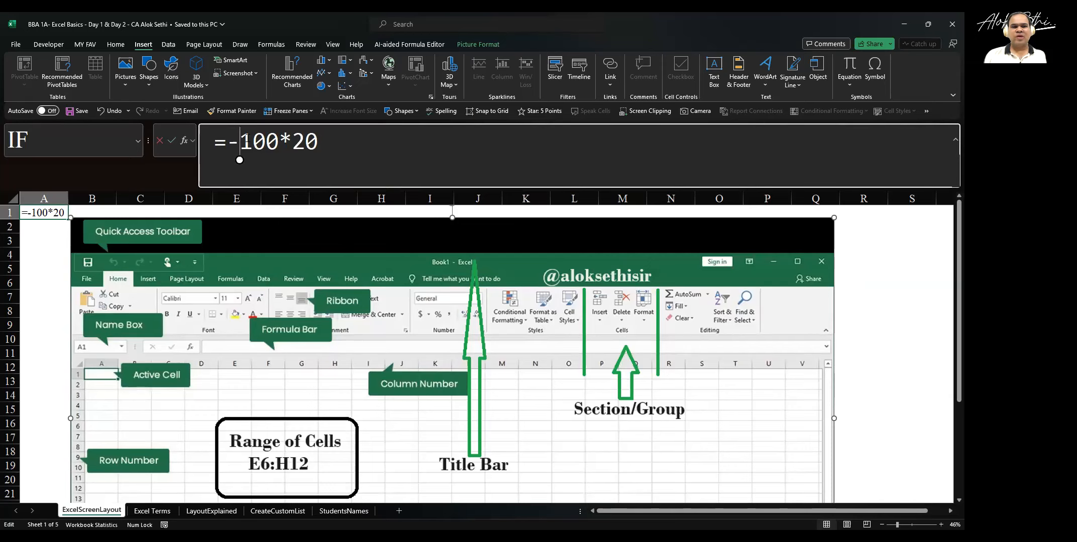
pyautogui.press('BackSpace')
pyautogui.press('BackSpace')
pyautogui.press('Return')
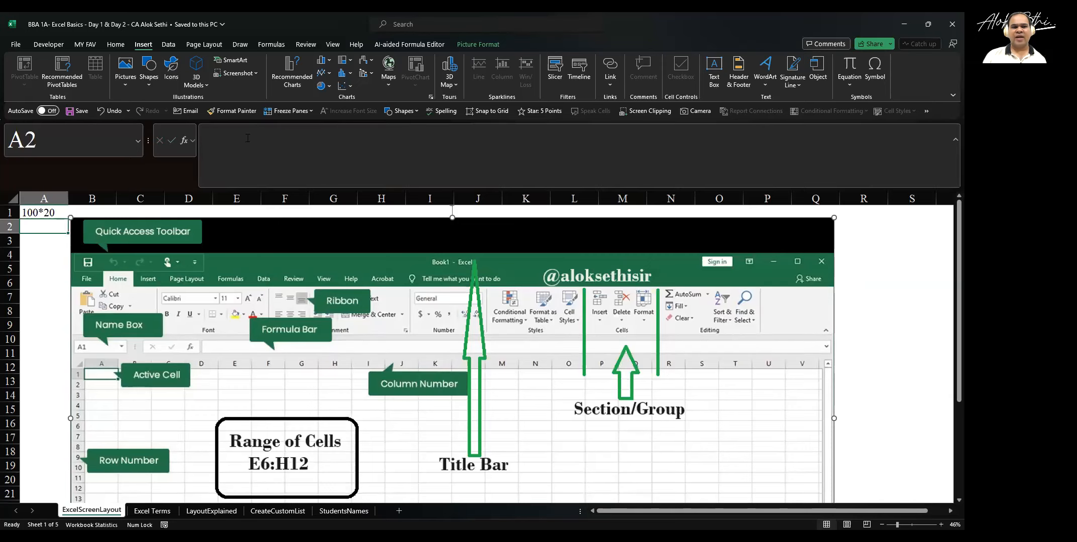
pyautogui.press('Up')
pyautogui.press('Delete')
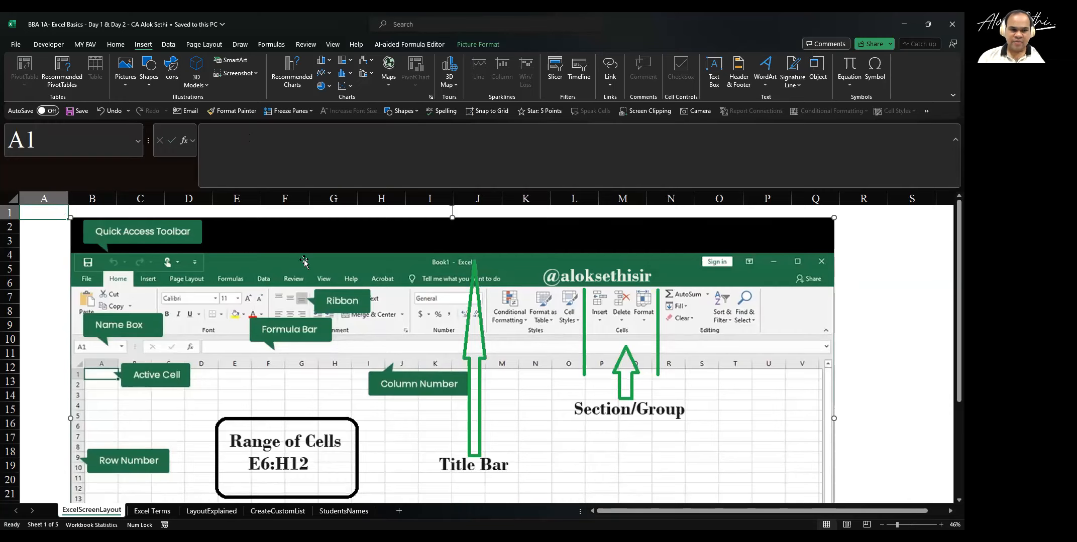
# Look through the workbook's other sheets: Excel Terms, LayoutExplained, CreateCustomList and StudentsNames
pyautogui.keyDown('ctrl'); pyautogui.scroll(-2, 304, 261); pyautogui.keyUp('ctrl')
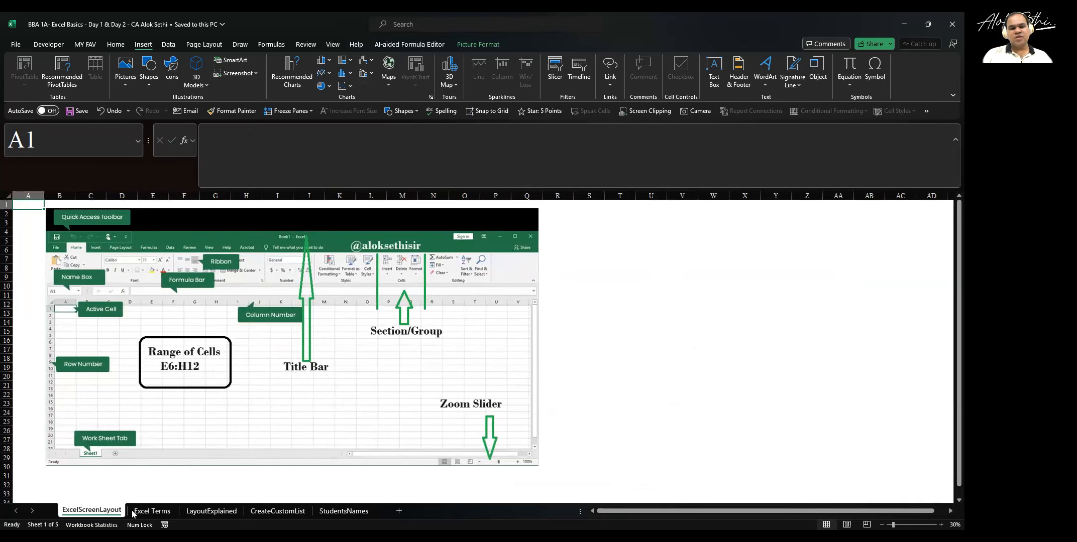
pyautogui.click(149, 511)
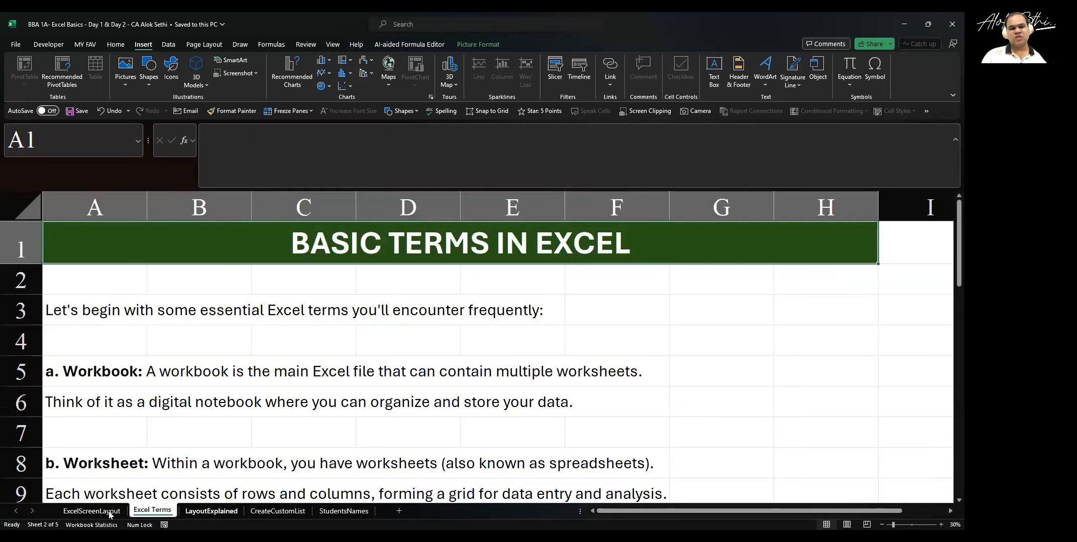
pyautogui.hotkey('ctrl', 'pagedown')
pyautogui.hotkey('ctrl', 'pageup')
pyautogui.hotkey('ctrl', 'pageup')
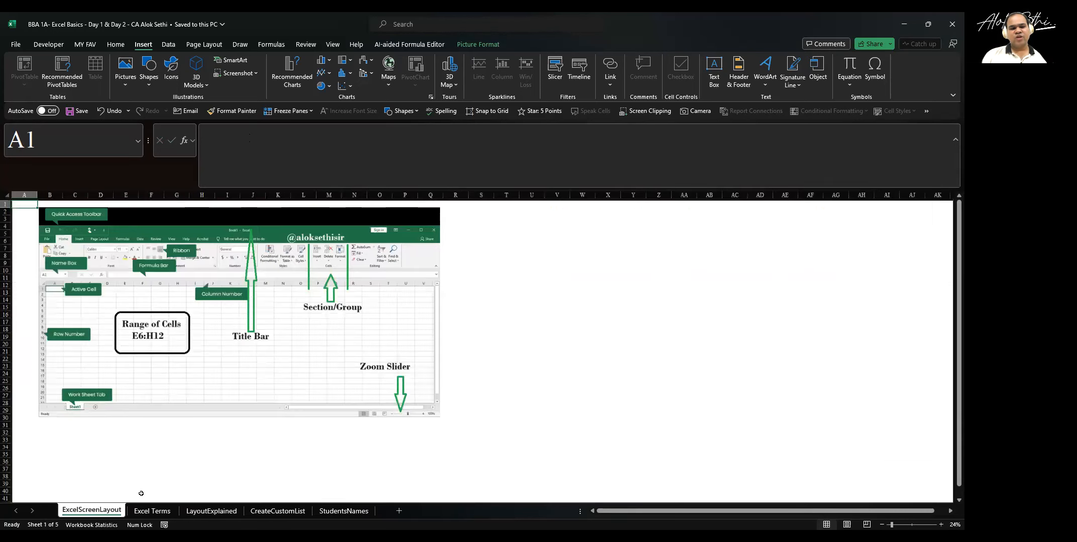
pyautogui.hotkey('ctrl', 'pagedown')
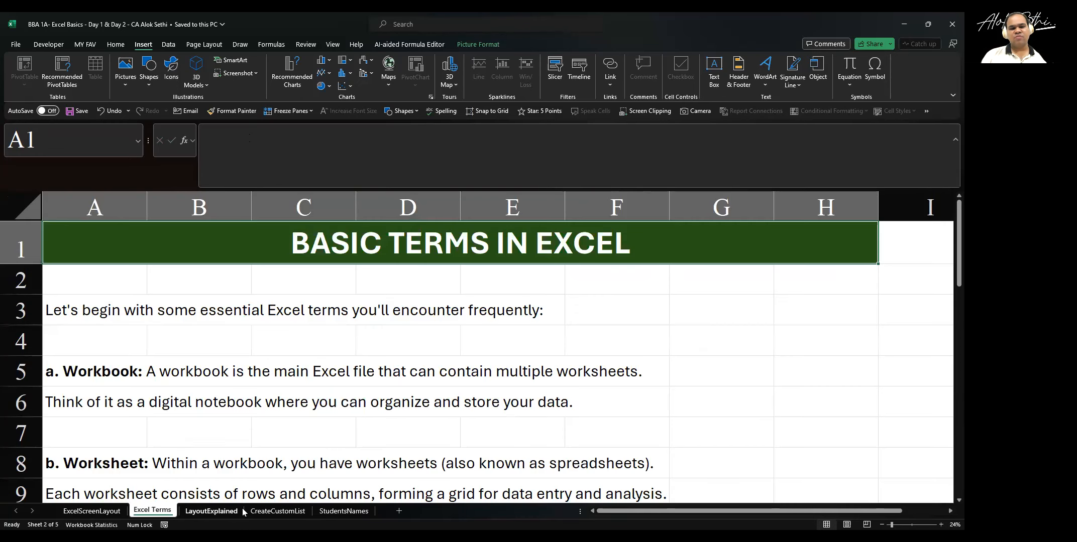
pyautogui.hotkey('ctrl', 'pagedown')
pyautogui.hotkey('ctrl', 'pagedown')
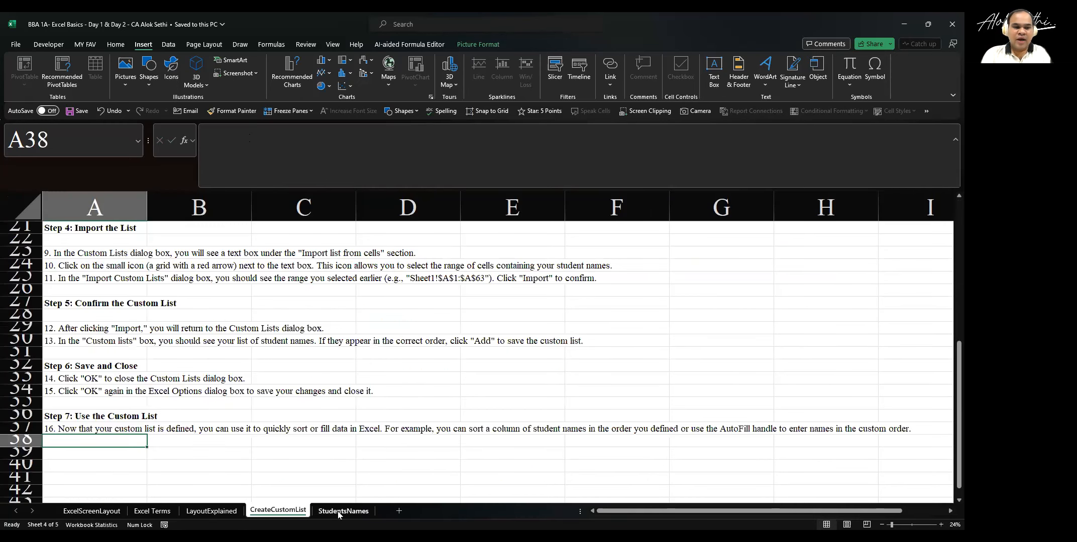
pyautogui.click(339, 511)
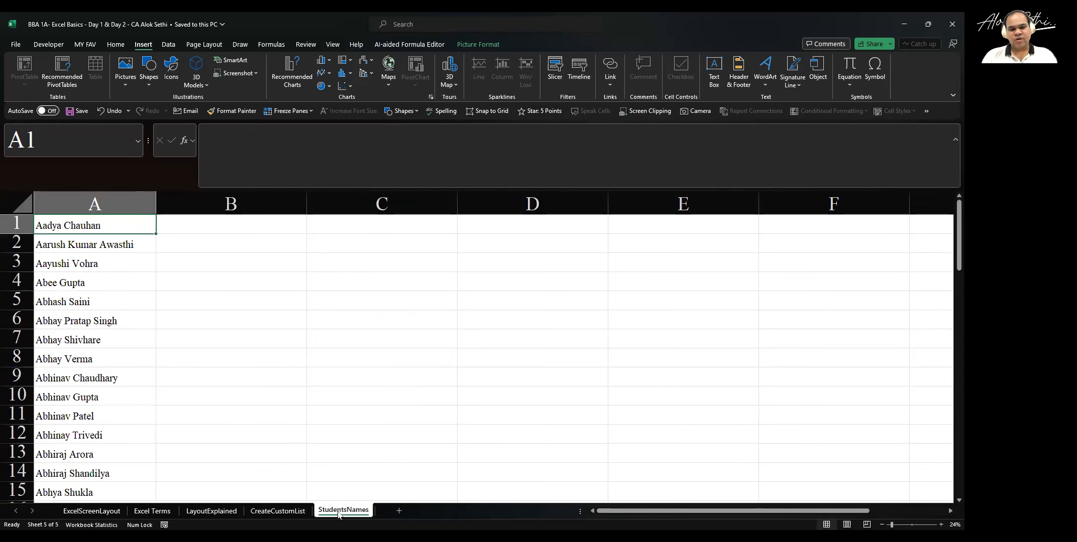
# Insert a blank worksheet after ExcelScreenLayout and fourteen more at the end of the workbook
pyautogui.click(119, 512)
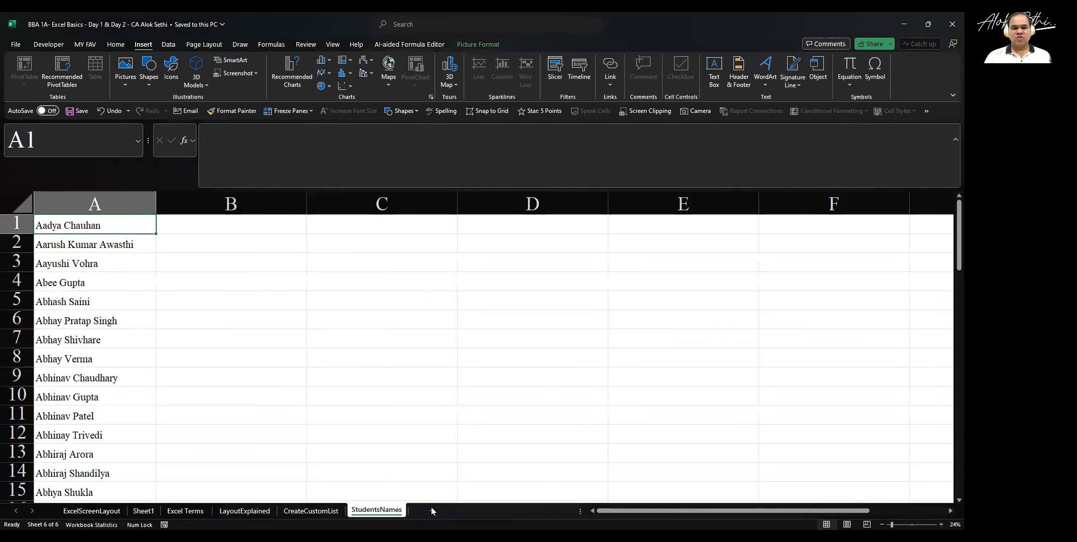
pyautogui.click(431, 509)
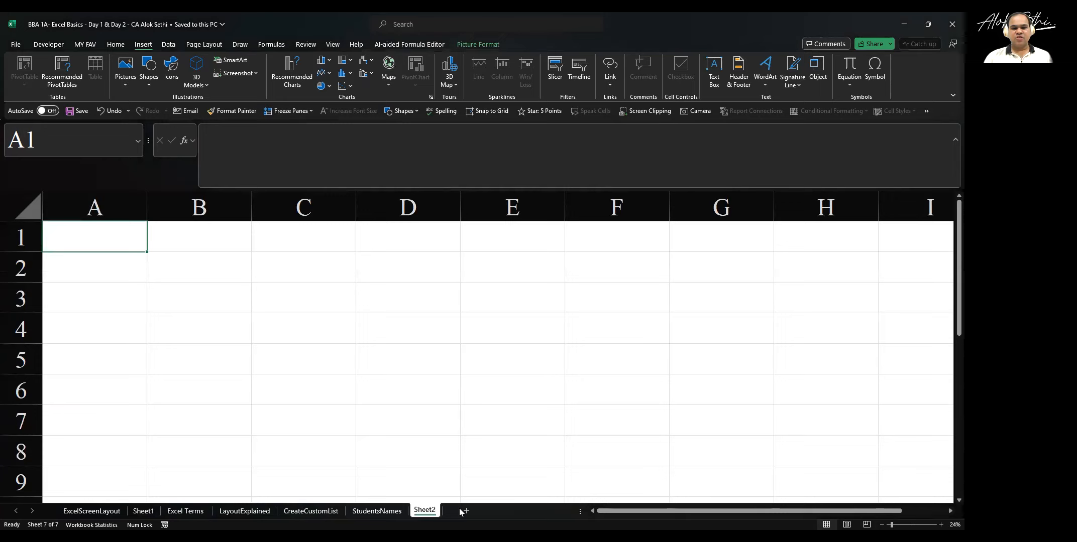
pyautogui.click(466, 510)
pyautogui.click(502, 511)
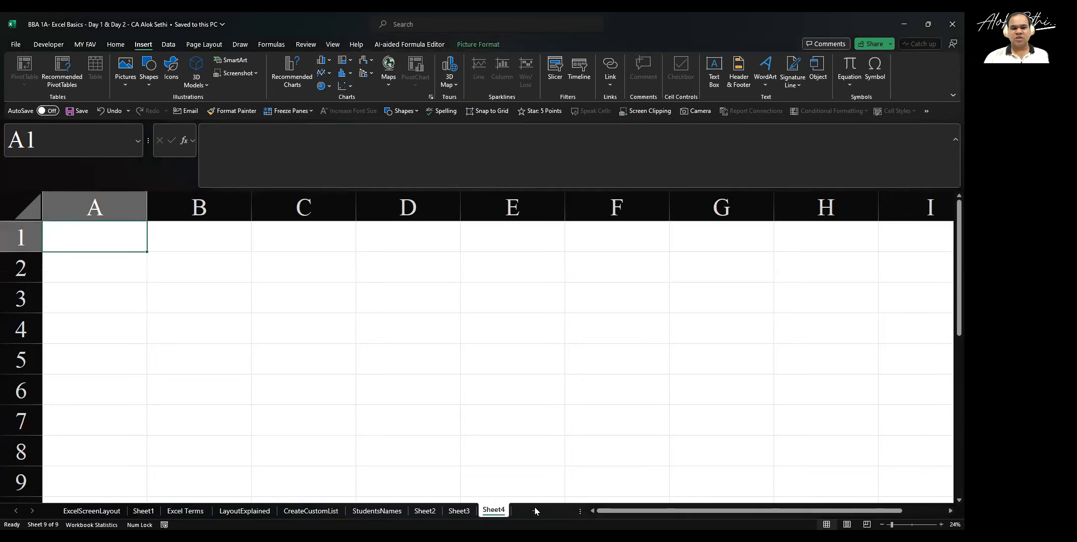
pyautogui.click(562, 510)
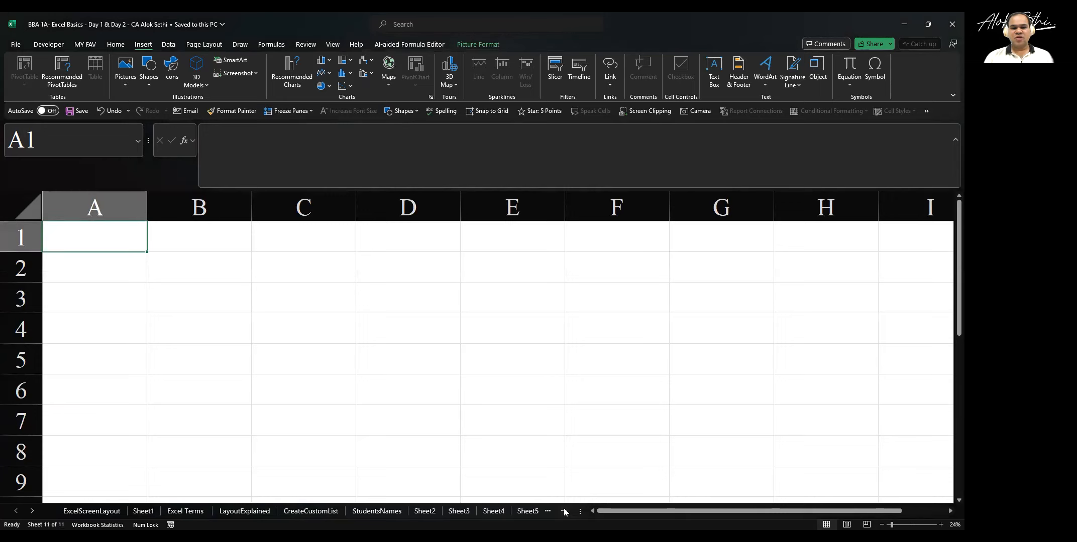
pyautogui.click(563, 510)
pyautogui.click(564, 511)
pyautogui.click(564, 511)
pyautogui.click(563, 511)
pyautogui.click(563, 511)
pyautogui.click(564, 511)
pyautogui.click(563, 510)
# Return to the ExcelScreenLayout sheet from the newly added sheets and enlarge its layout picture
pyautogui.click(528, 510)
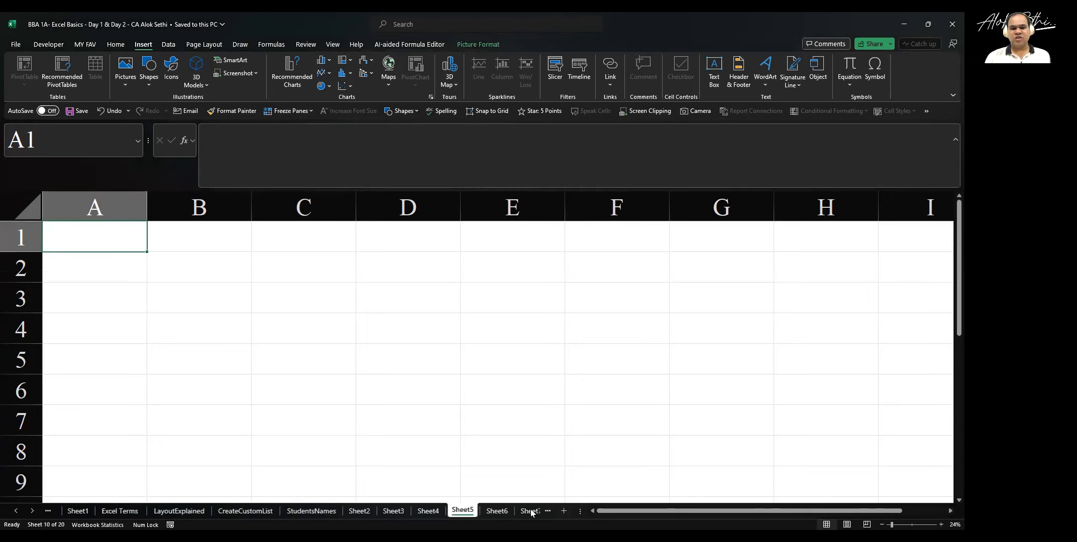
pyautogui.click(15, 511)
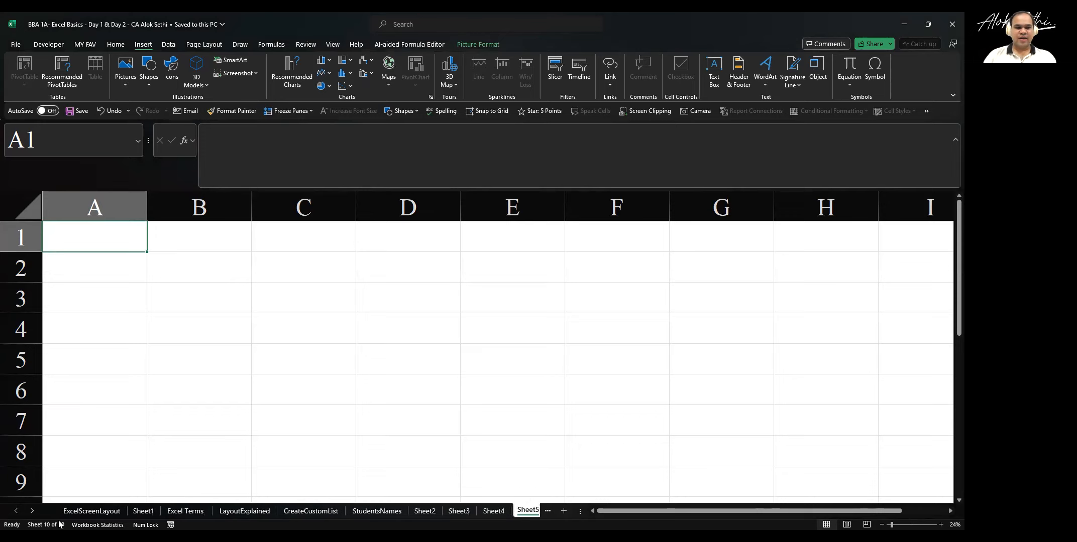
pyautogui.click(85, 512)
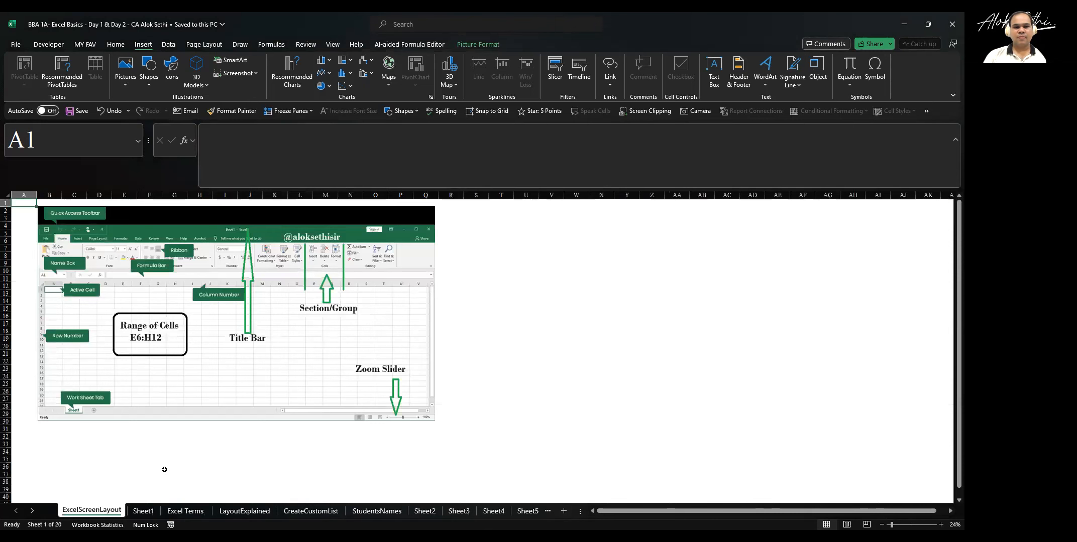
pyautogui.scroll(1, 164, 469)
pyautogui.hotkey('ctrl', 'Home')
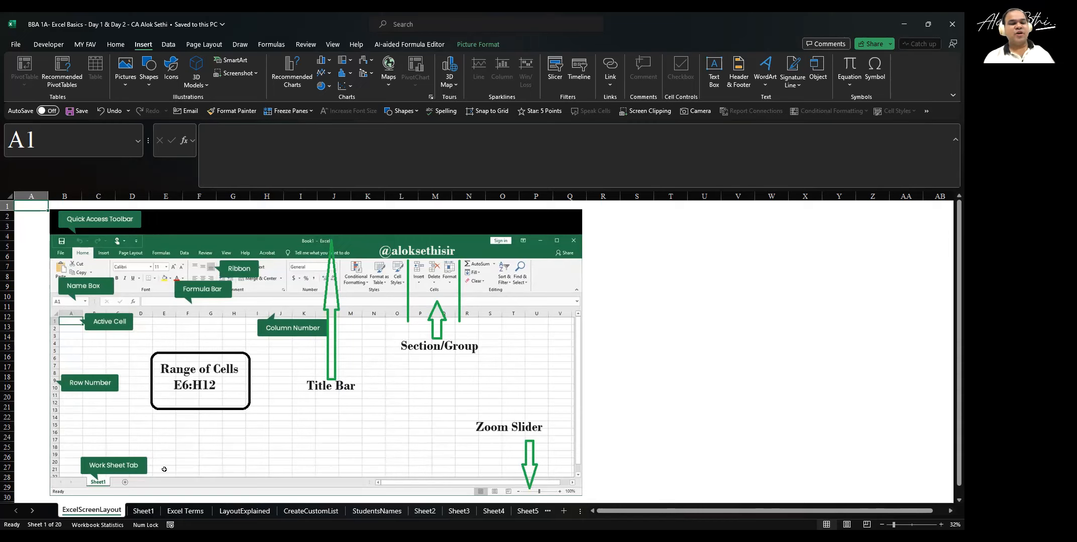
pyautogui.rightClick(95, 514)
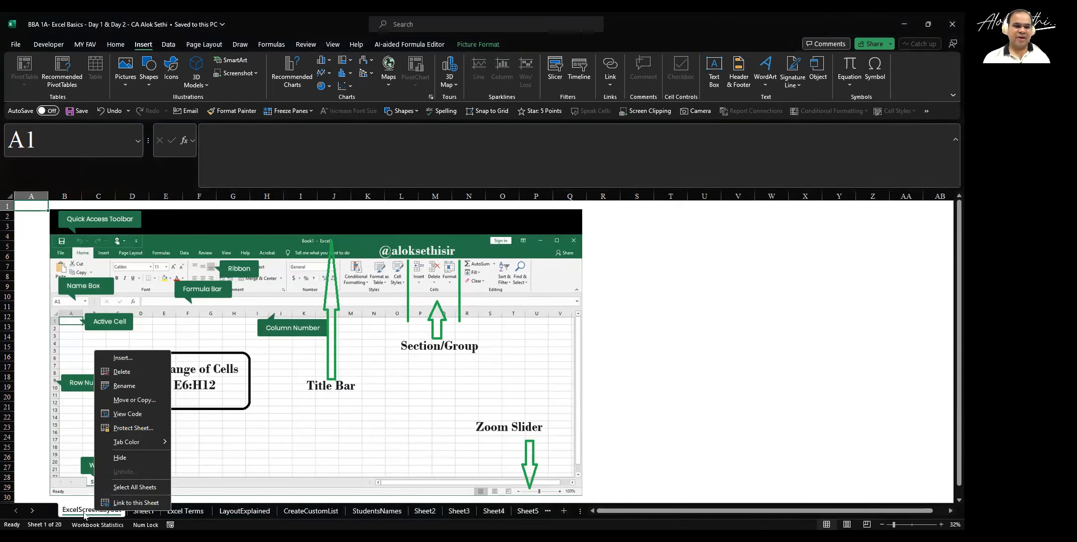
pyautogui.press('Escape')
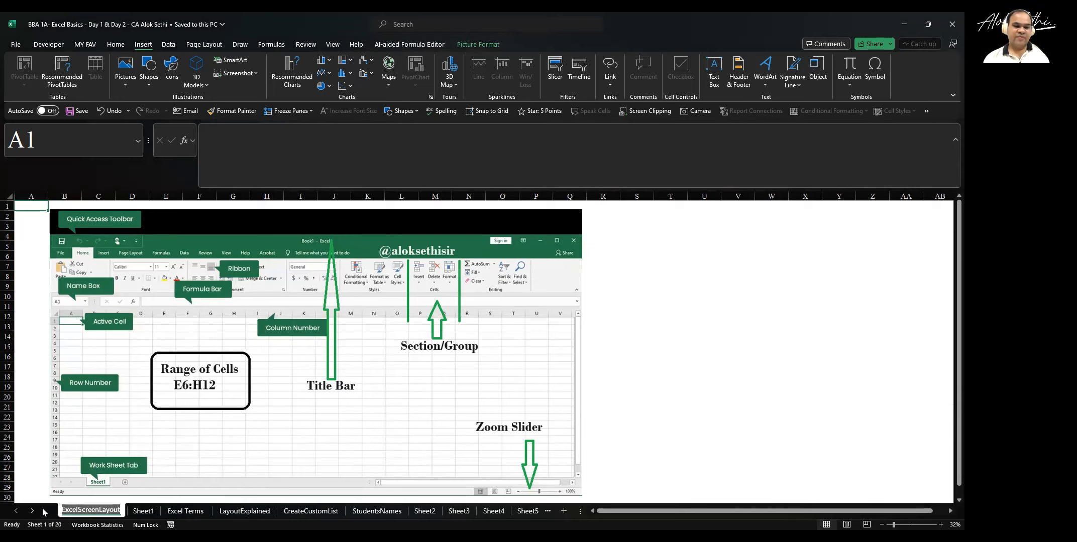
pyautogui.press('Escape')
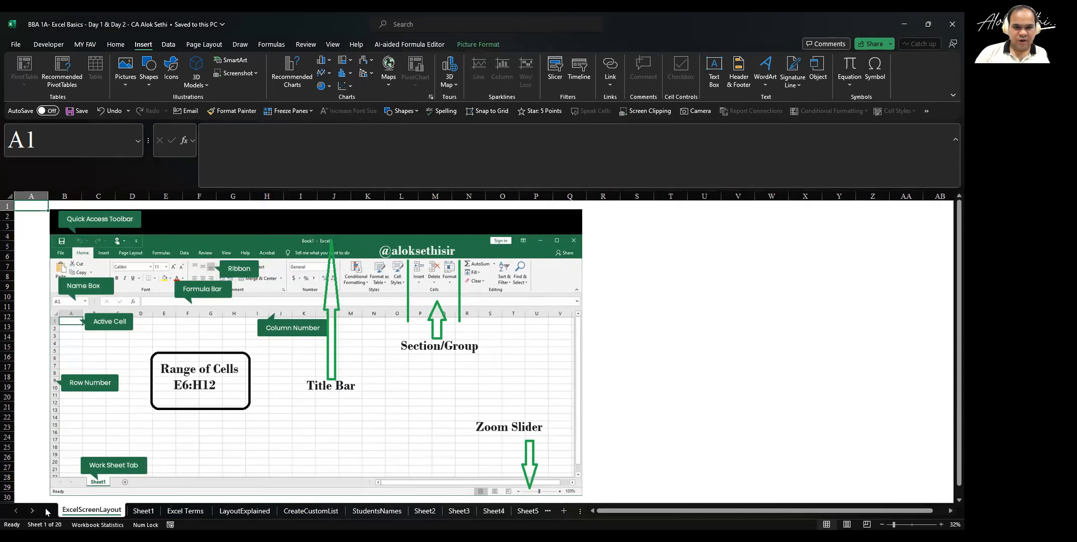
pyautogui.click(357, 236)
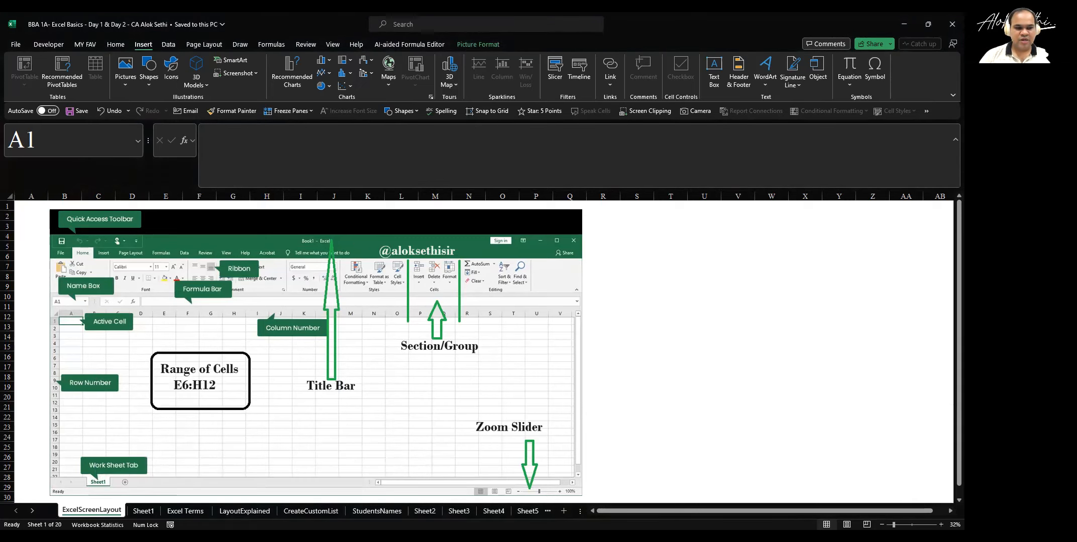
pyautogui.press('Escape')
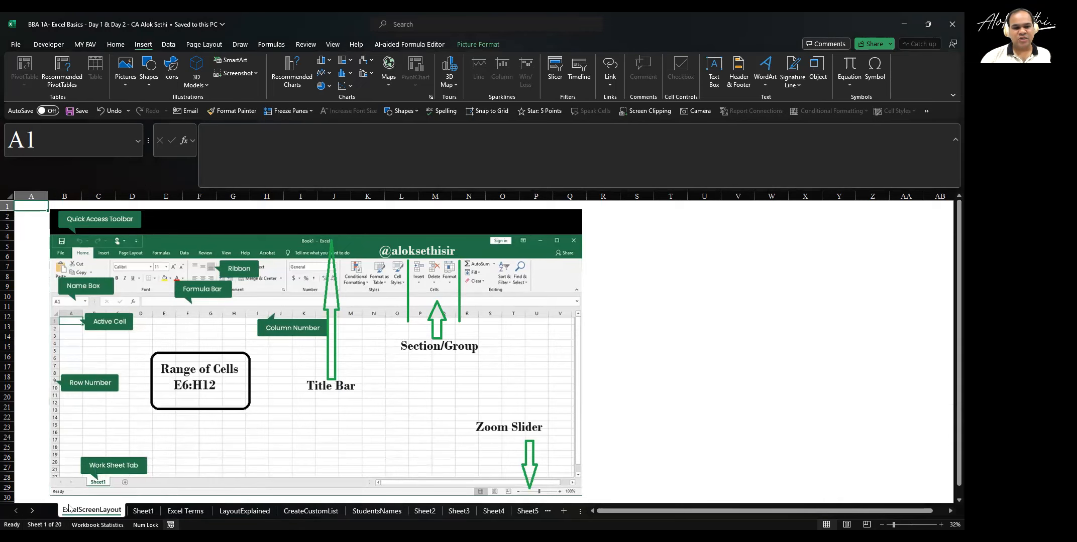
# Browse the row of sheet names towards the last sheets and back to the first without changing the active sheet
pyautogui.rightClick(30, 512)
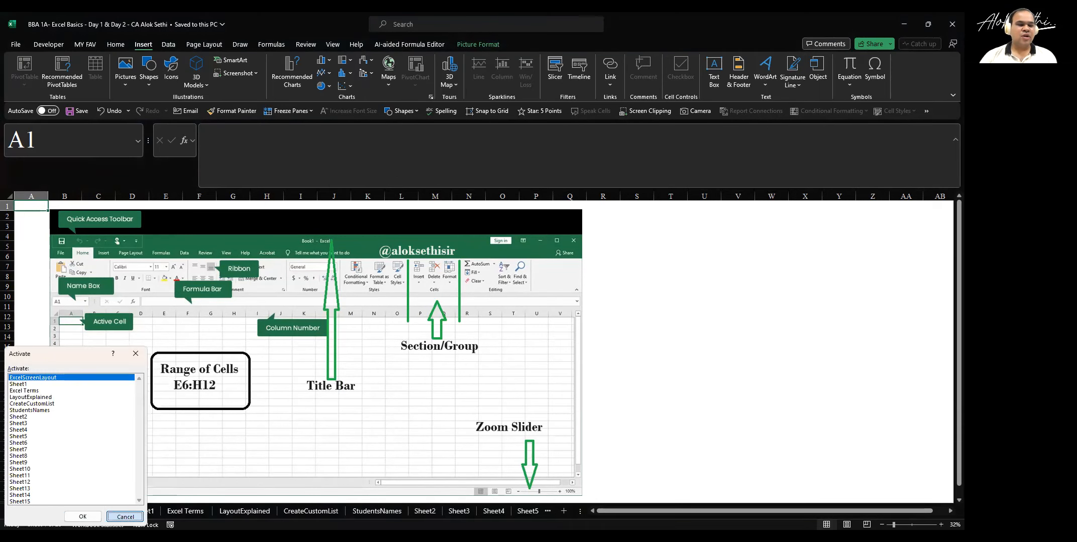
pyautogui.click(125, 517)
pyautogui.click(33, 512)
pyautogui.click(32, 512)
pyautogui.click(32, 511)
pyautogui.click(32, 511)
pyautogui.click(32, 511)
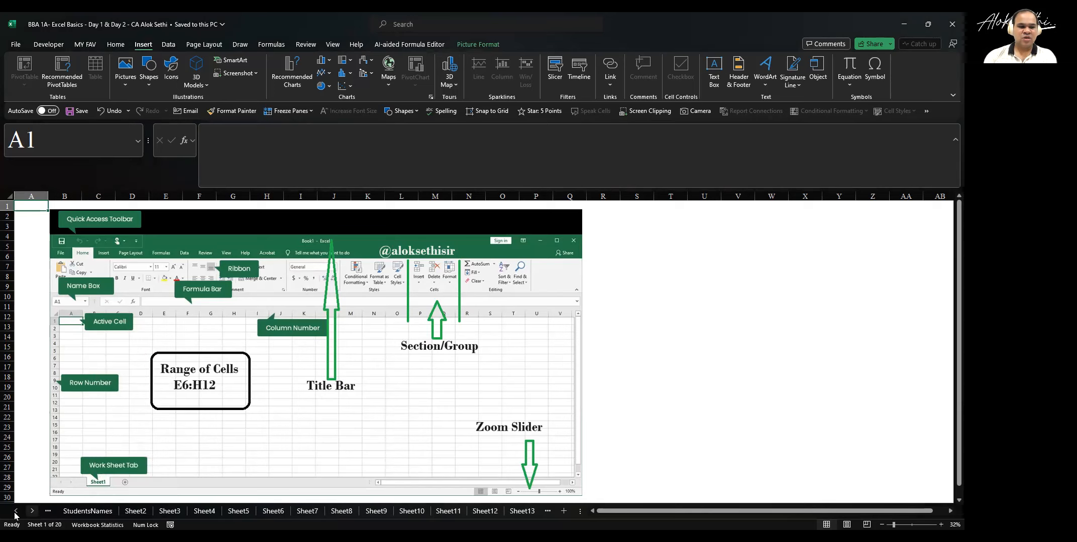
pyautogui.click(15, 511)
pyautogui.click(15, 512)
pyautogui.click(16, 511)
pyautogui.click(16, 511)
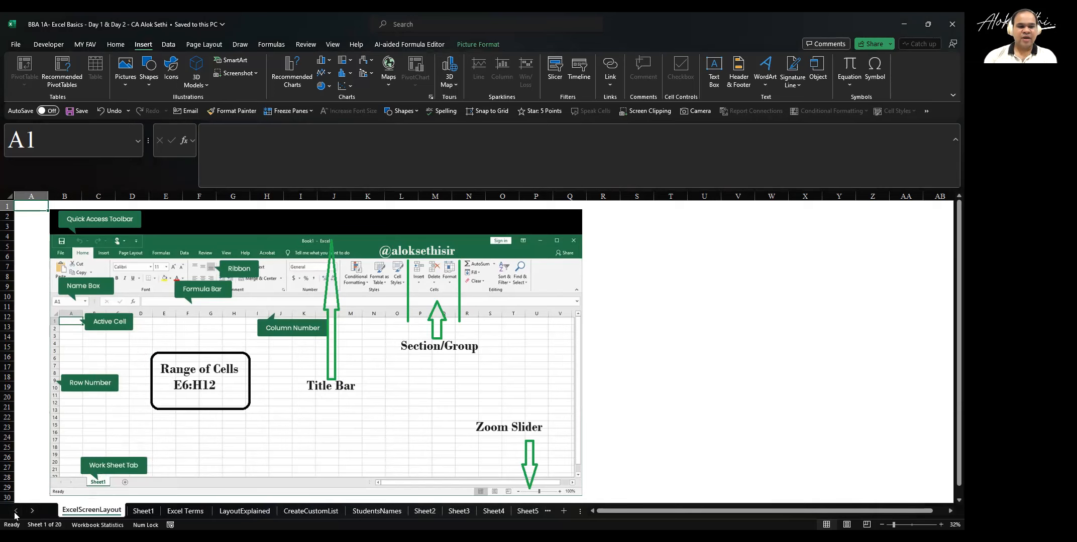
# Jump to Sheet10 using the Activate list of all worksheets
pyautogui.rightClick(32, 511)
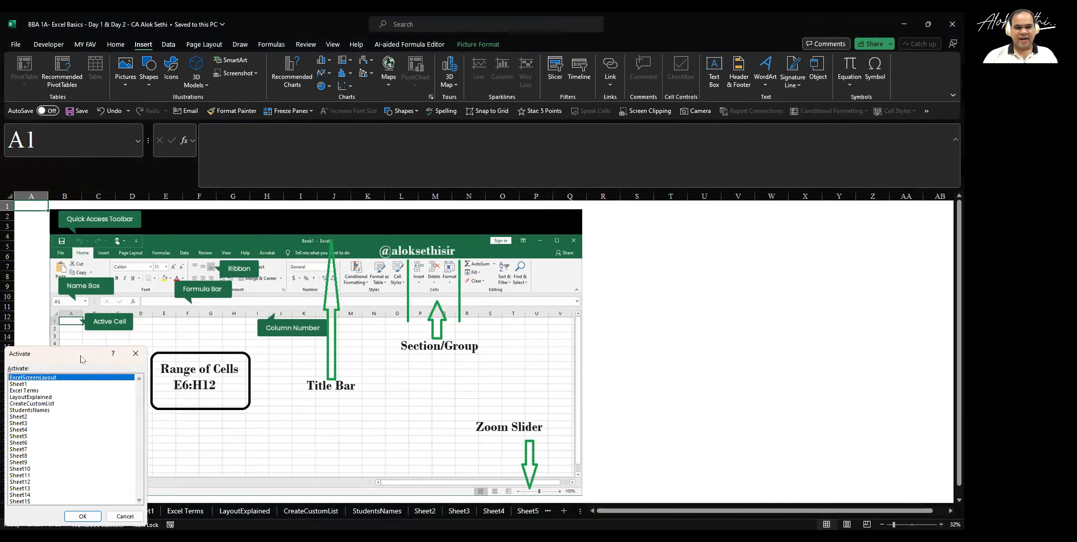
pyautogui.moveTo(387, 229); pyautogui.dragTo(386, 230)
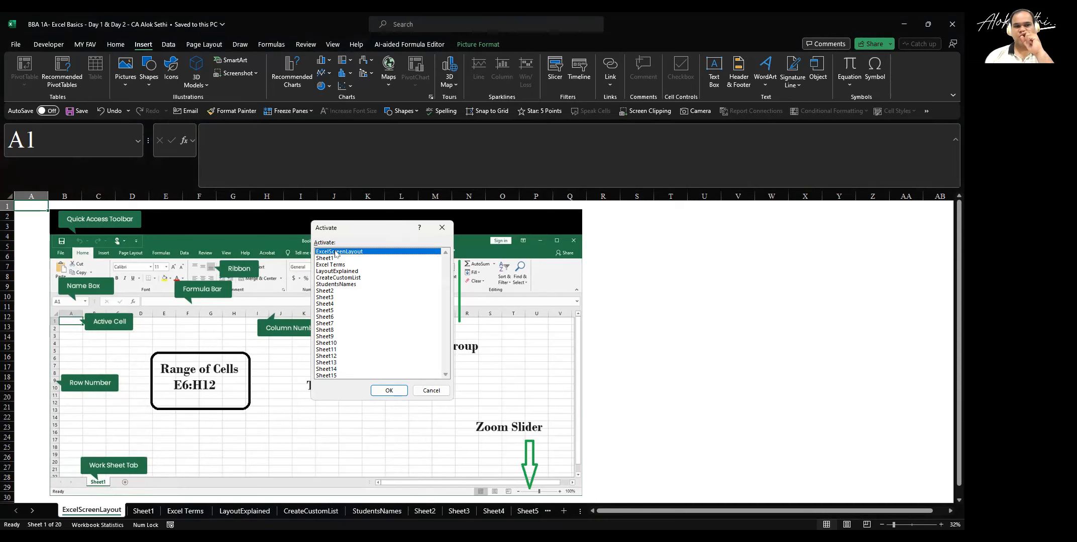
pyautogui.press('Down')
pyautogui.press('Down')
pyautogui.press('Down')
pyautogui.press('Down')
pyautogui.press('Down')
pyautogui.press('Down')
pyautogui.press('Down')
pyautogui.press('Down')
pyautogui.press('Down')
pyautogui.press('Down')
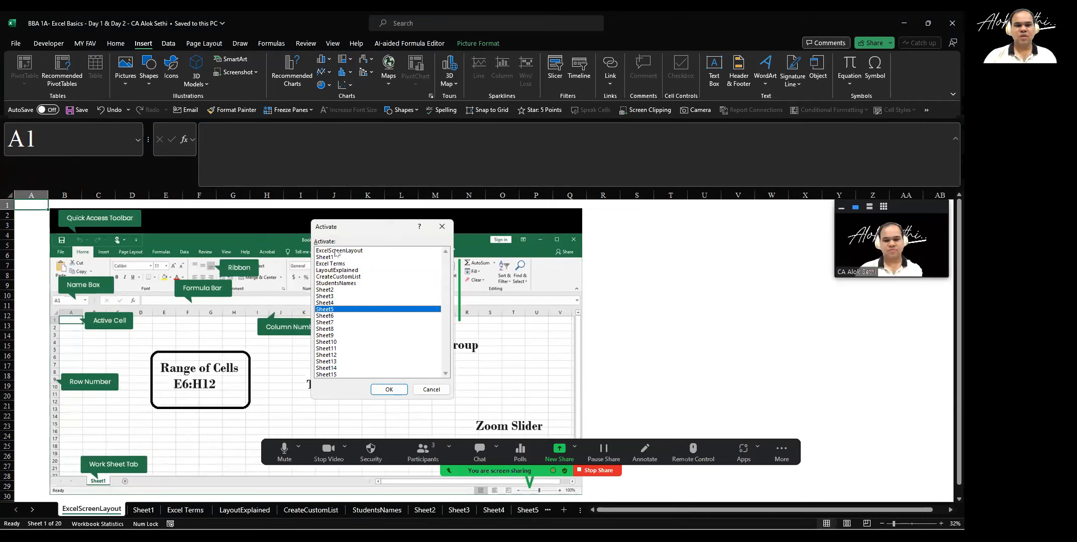
pyautogui.press('Down')
pyautogui.press('Down')
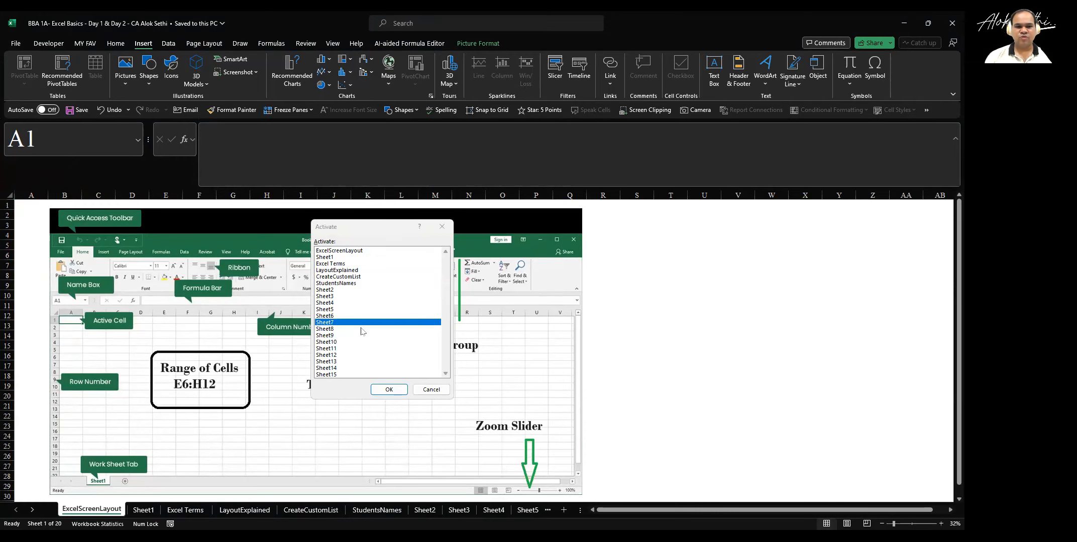
pyautogui.click(353, 342)
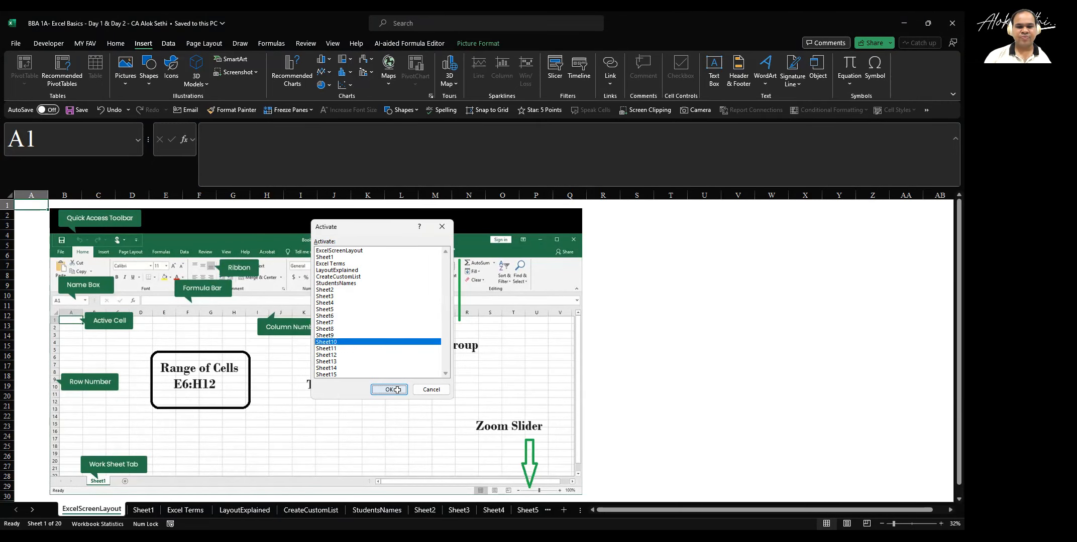
pyautogui.click(397, 390)
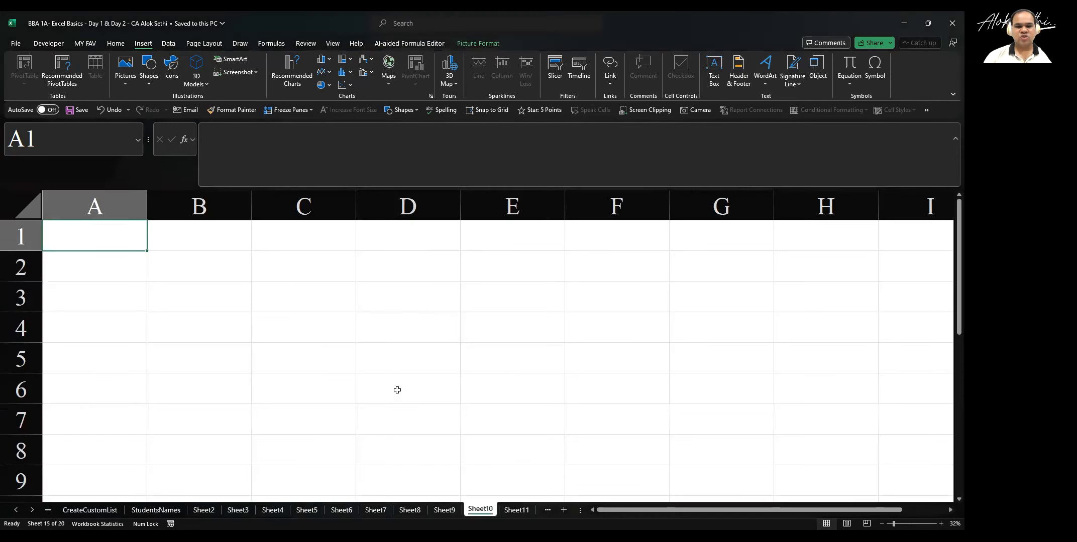
# Rename Sheet10 as Demo Sheet
pyautogui.doubleClick(477, 512)
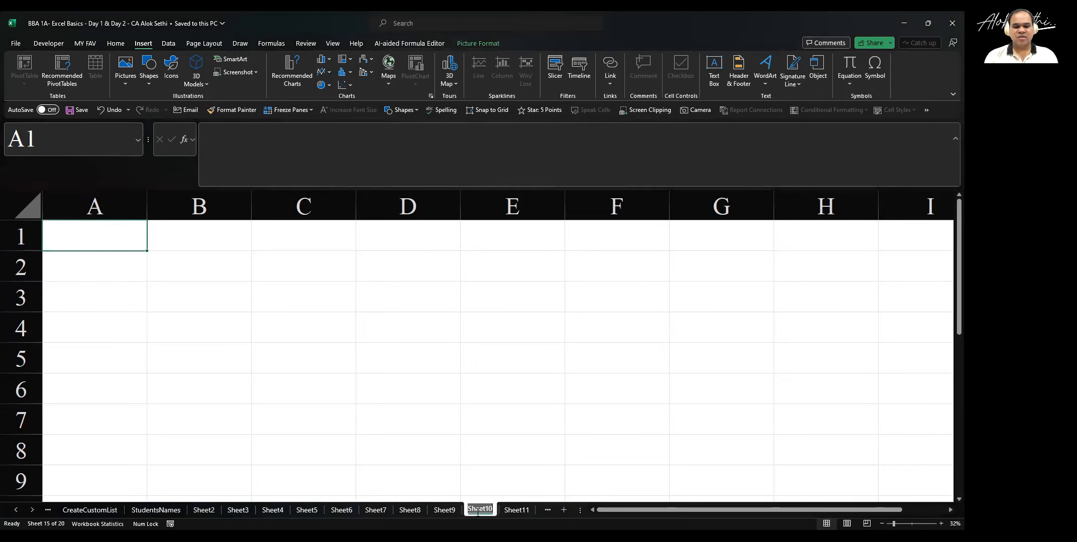
pyautogui.press('shift')
pyautogui.write('Demo Sheet')
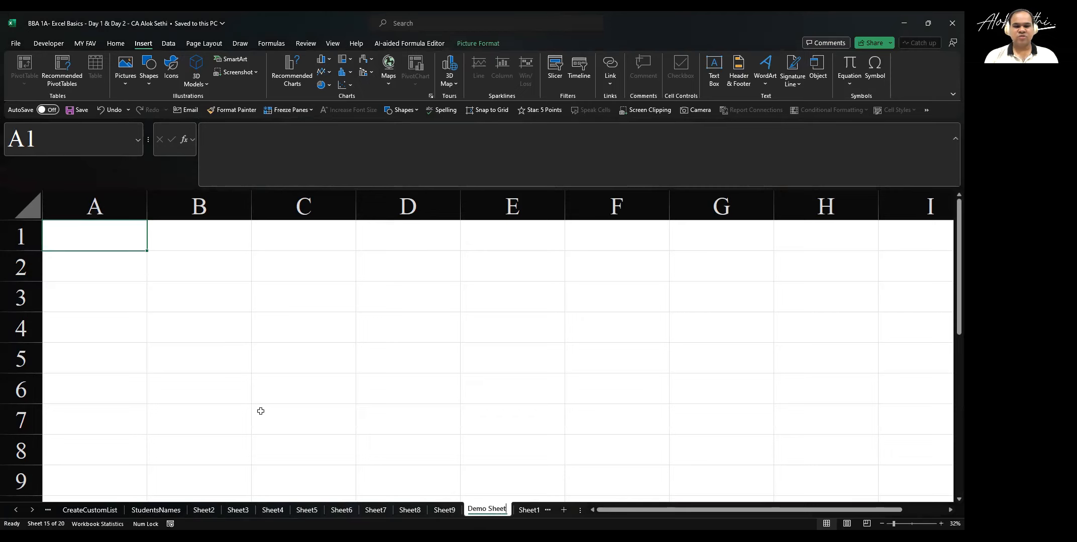
pyautogui.click(261, 412)
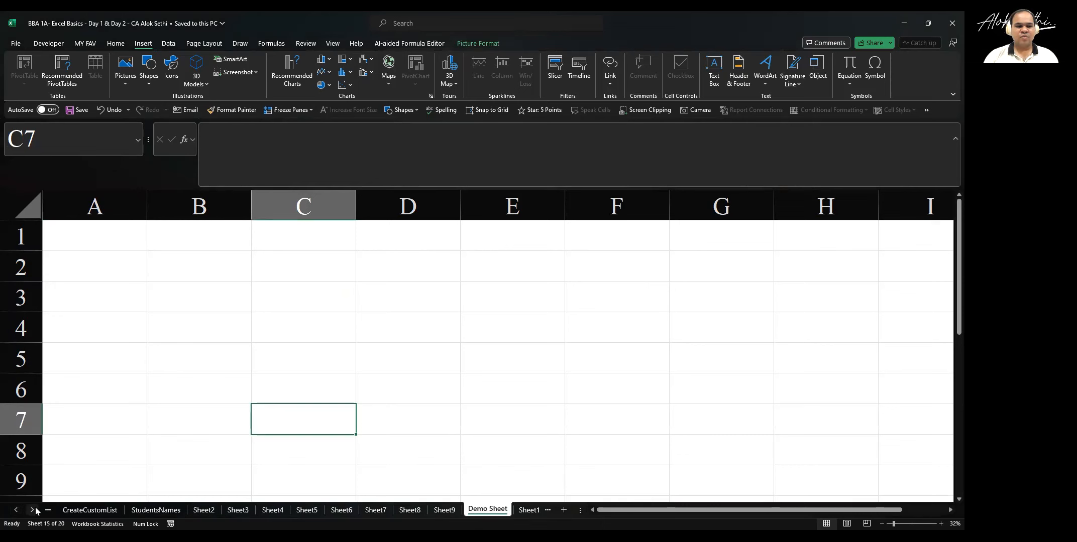
# Go back to the beginning of the sheet row and activate the ExcelScreenLayout sheet
pyautogui.click(15, 510)
pyautogui.click(15, 509)
pyautogui.click(16, 509)
pyautogui.click(16, 510)
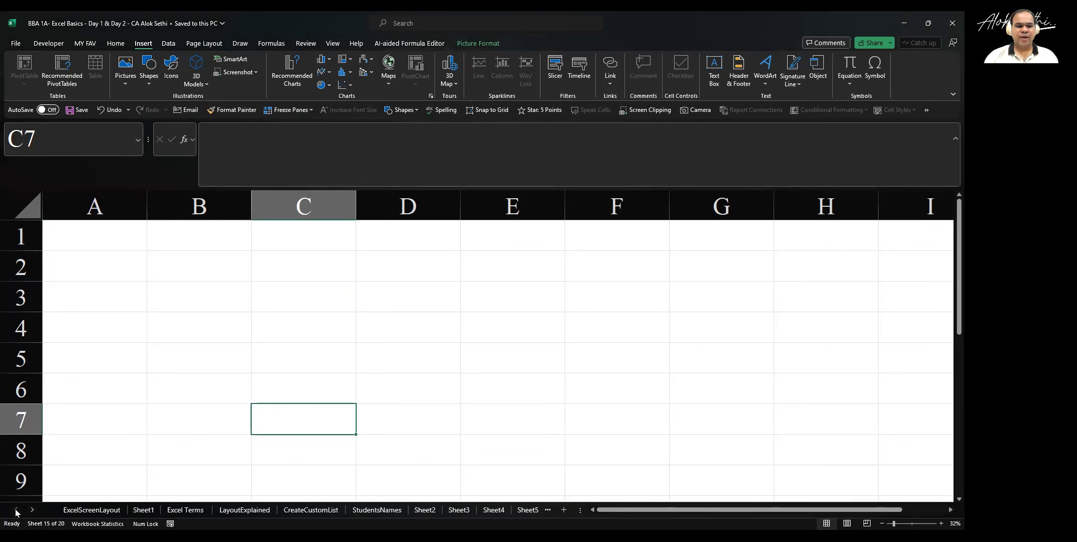
pyautogui.click(74, 511)
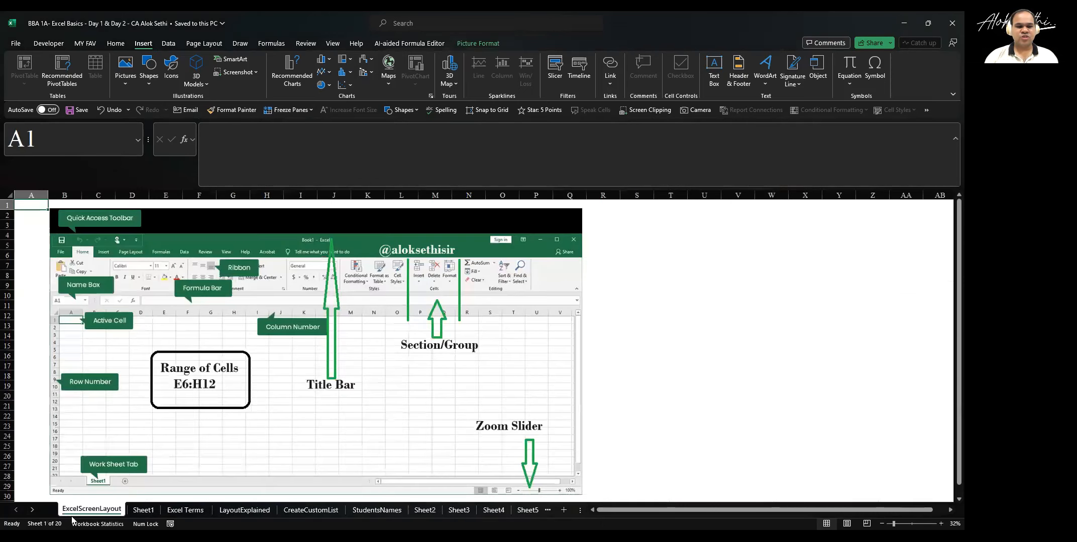
# Look through the Activate list of all worksheets and dismiss it without switching sheets
pyautogui.rightClick(32, 508)
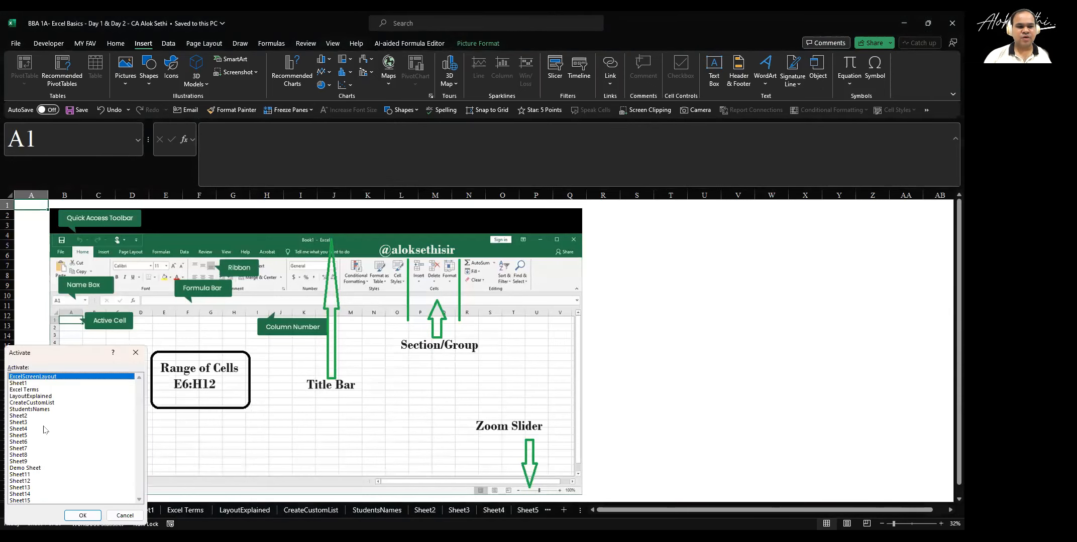
pyautogui.click(31, 396)
pyautogui.click(59, 377)
pyautogui.moveTo(51, 469); pyautogui.dragTo(83, 385)
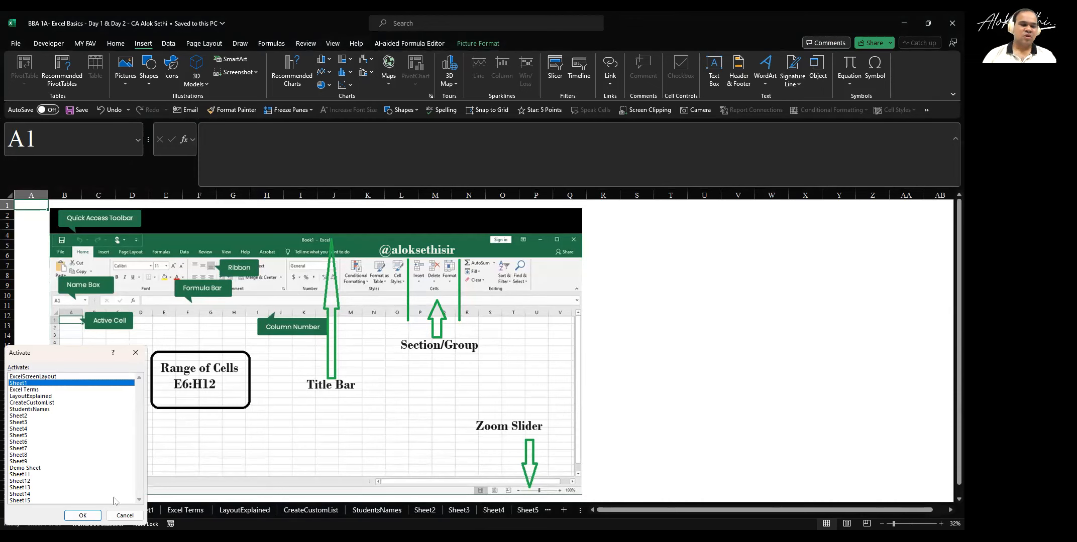
pyautogui.click(119, 517)
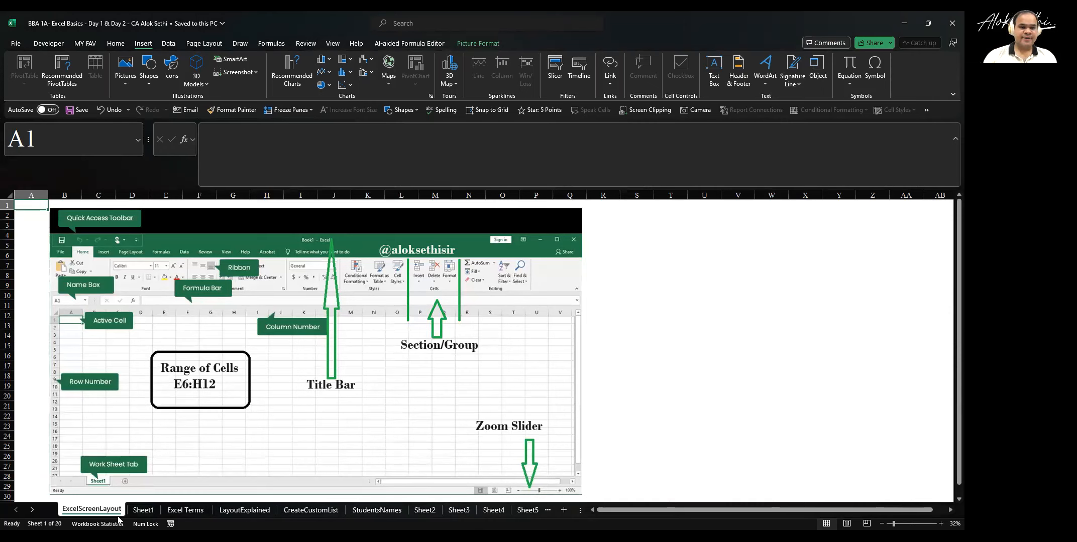
pyautogui.rightClick(107, 512)
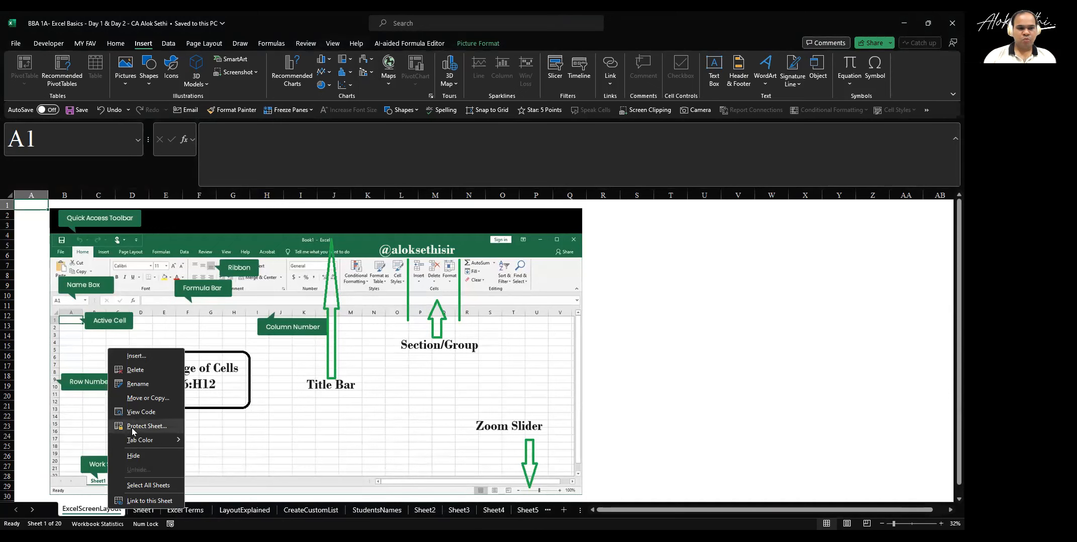
pyautogui.rightClick(98, 511)
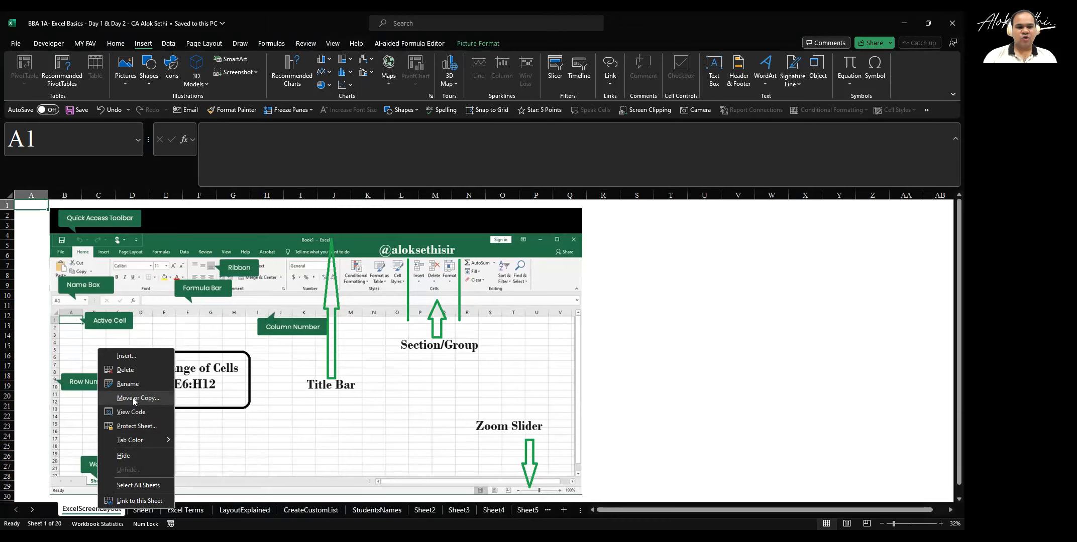
pyautogui.click(365, 510)
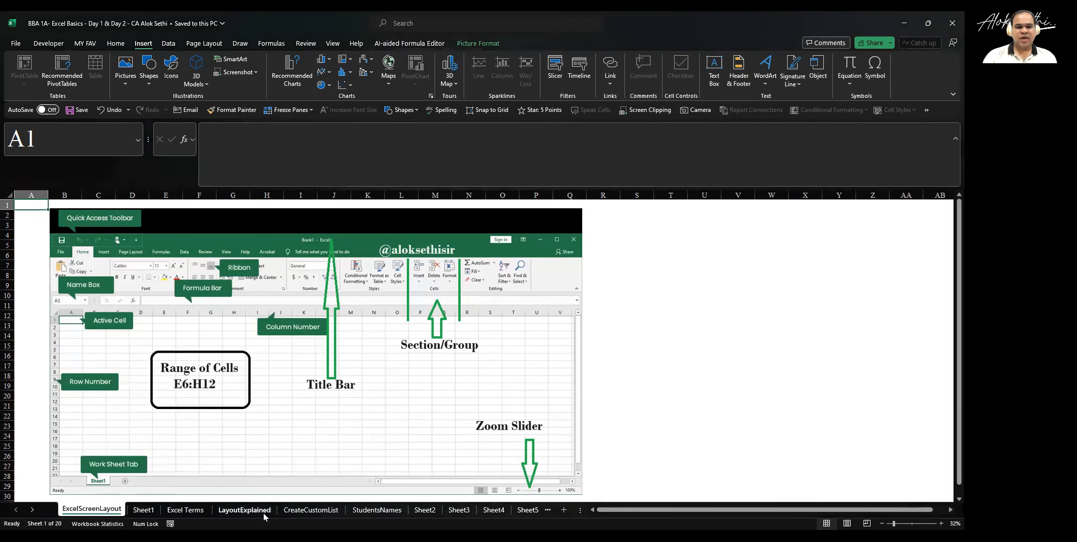
# Move Demo Sheet before ExcelScreenLayout in the same workbook using Move or Copy, without creating a copy
pyautogui.click(33, 510)
pyautogui.click(33, 511)
pyautogui.click(33, 510)
pyautogui.click(33, 511)
pyautogui.click(32, 511)
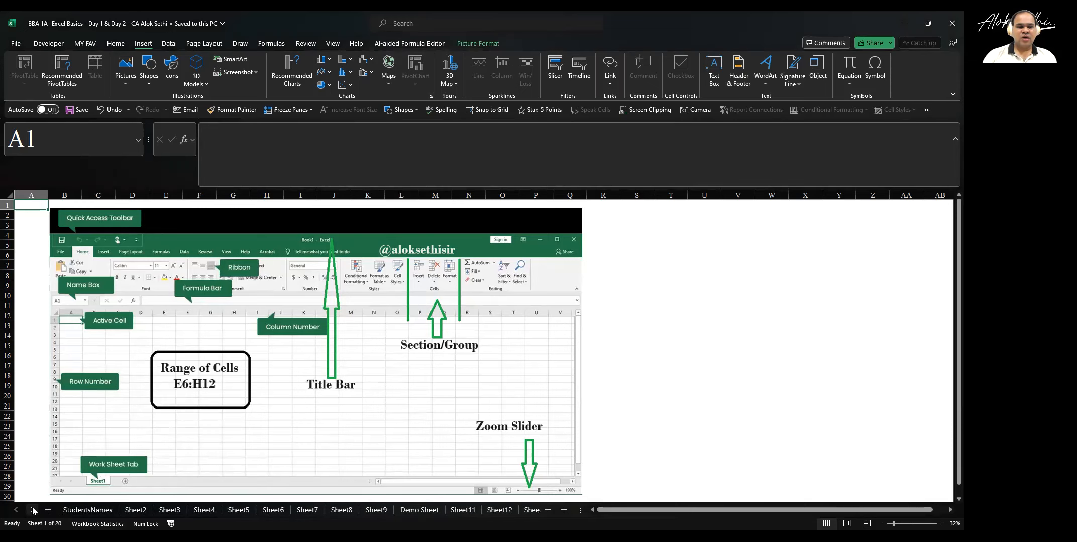
pyautogui.rightClick(399, 511)
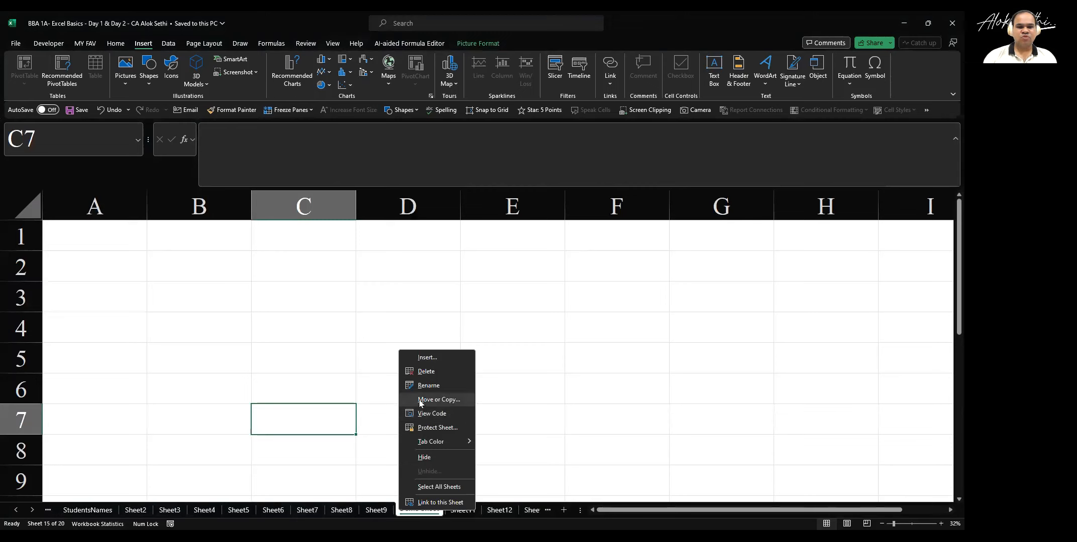
pyautogui.click(422, 401)
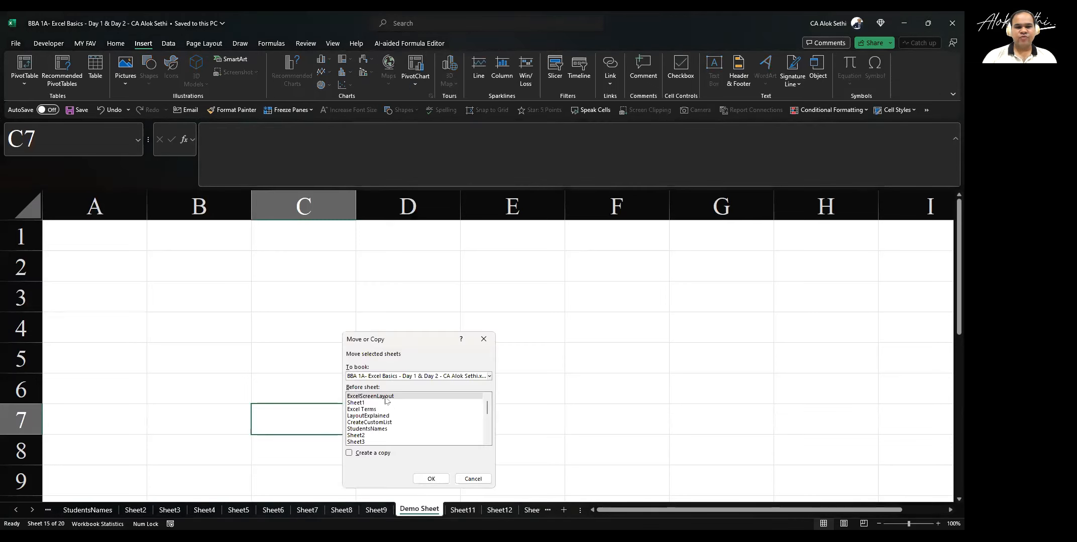
pyautogui.click(386, 398)
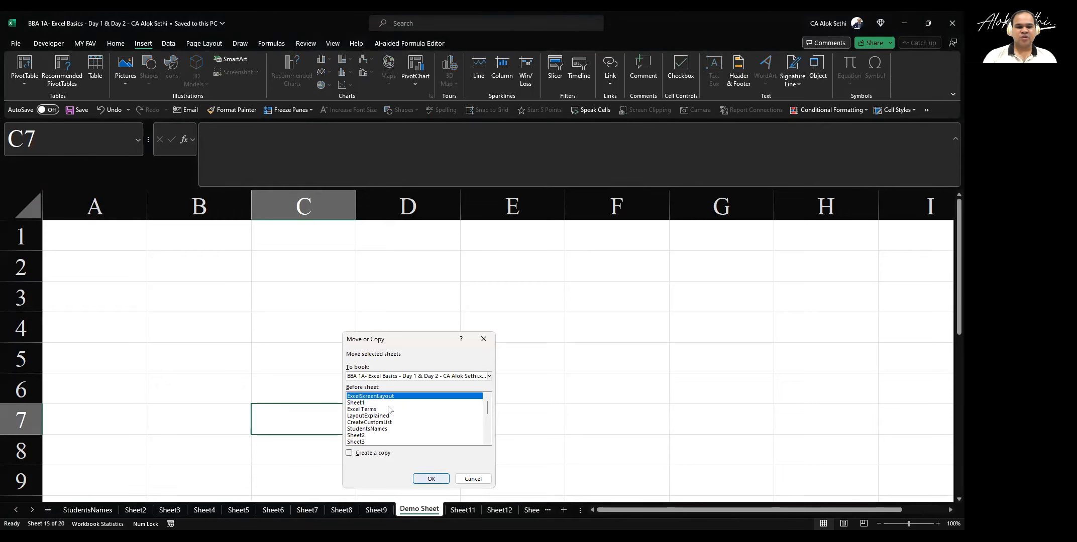
pyautogui.press('Return')
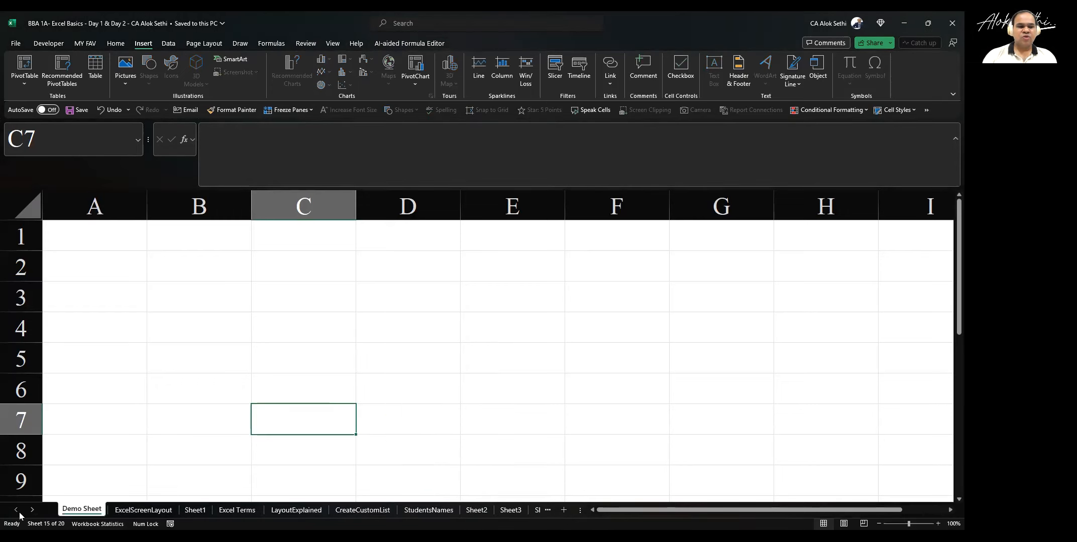
# Reposition Sheet1 directly after the StudentsNames sheet by moving it along the sheet row
pyautogui.click(112, 510)
pyautogui.click(83, 511)
pyautogui.click(133, 510)
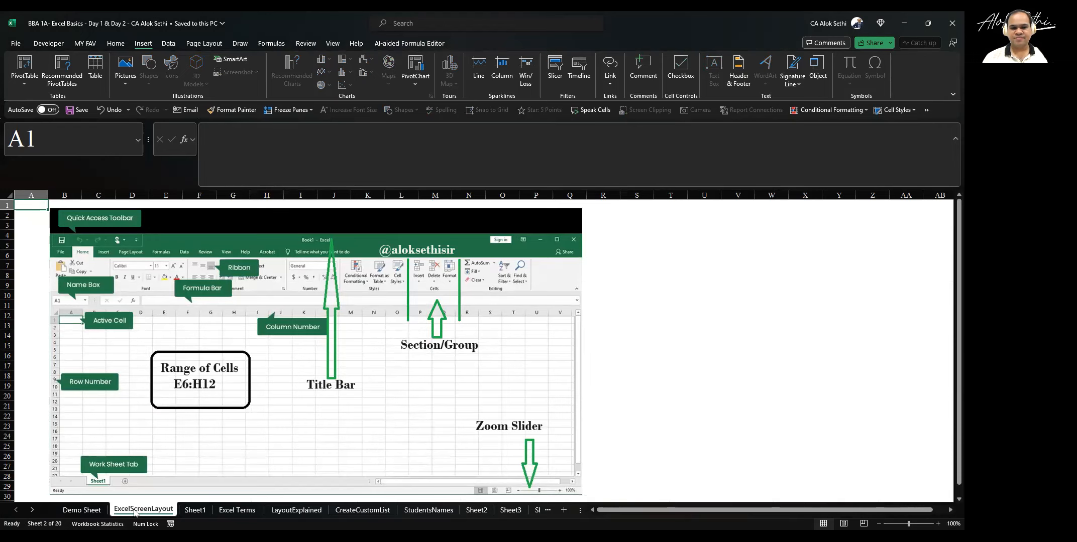
pyautogui.click(195, 512)
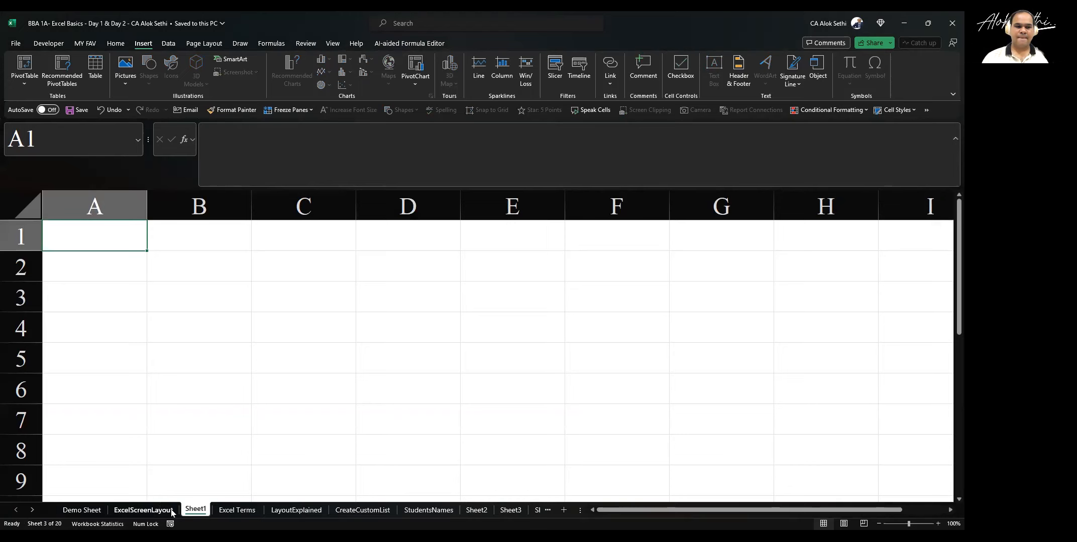
pyautogui.click(172, 511)
pyautogui.click(196, 511)
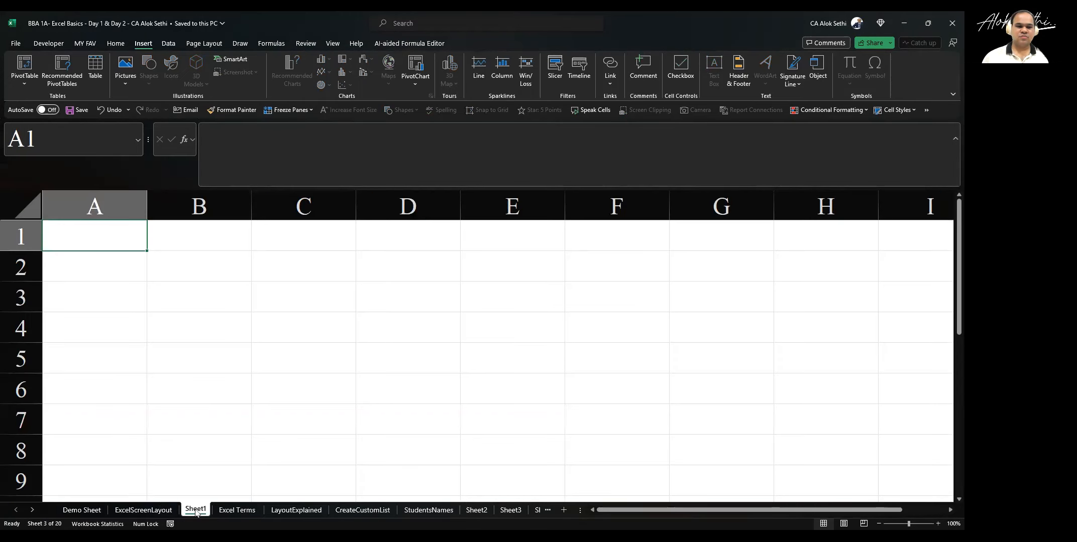
pyautogui.moveTo(197, 512); pyautogui.dragTo(470, 516)
# View Demo Sheet and return to the layout picture on ExcelScreenLayout
pyautogui.click(82, 510)
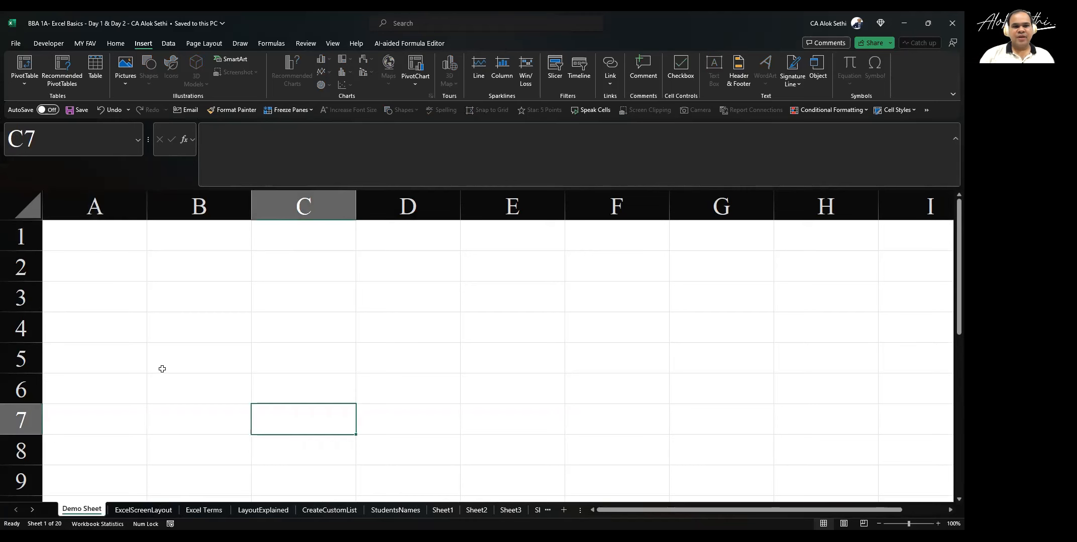
pyautogui.click(162, 369)
pyautogui.moveTo(162, 429); pyautogui.dragTo(100, 499)
pyautogui.click(144, 510)
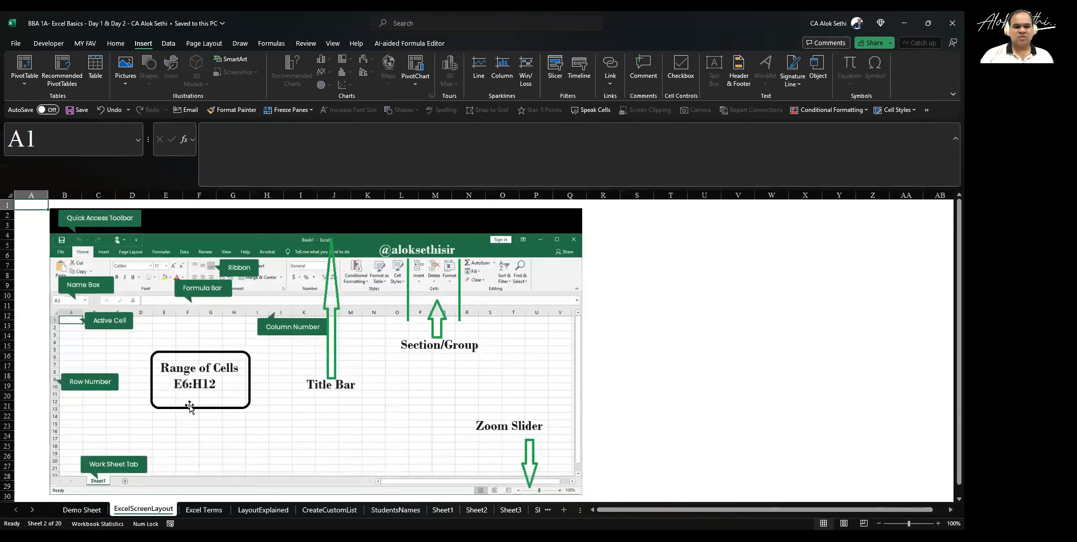
pyautogui.scroll(-5, 196, 392)
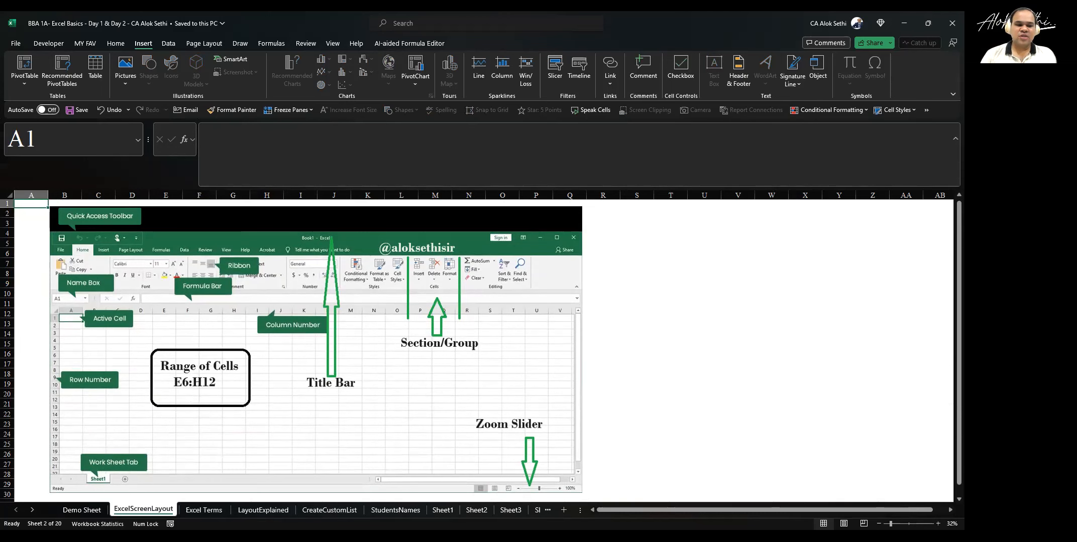
# Check the Workbook Statistics for the current sheet and the whole workbook, and close them
pyautogui.click(97, 524)
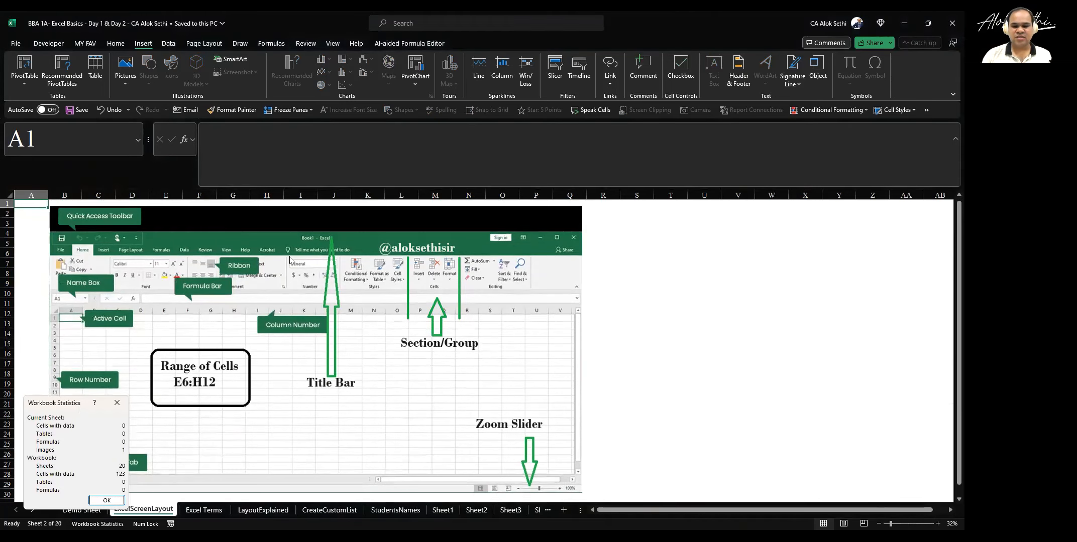
pyautogui.moveTo(290, 259); pyautogui.dragTo(290, 260)
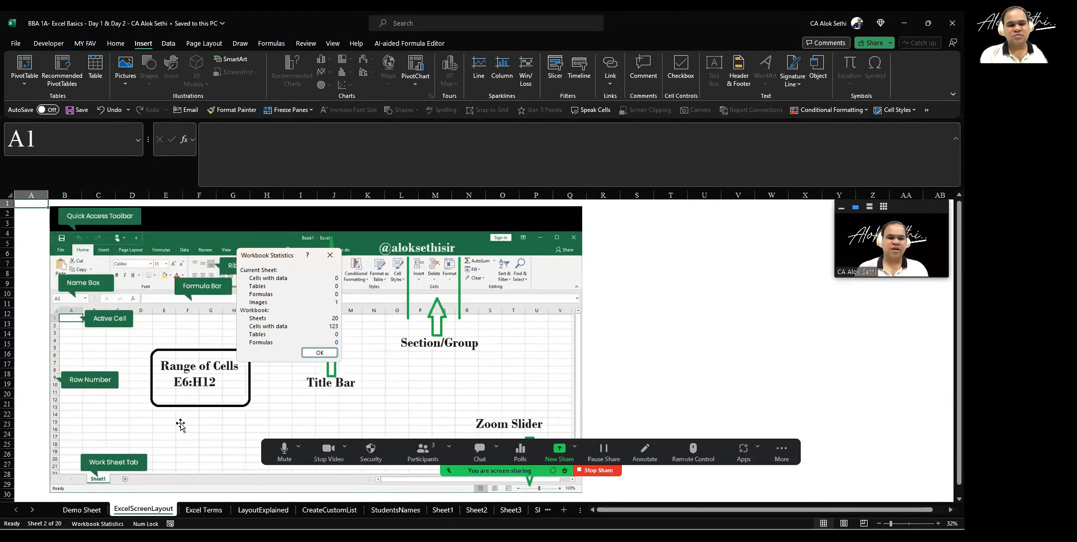
pyautogui.press('Escape')
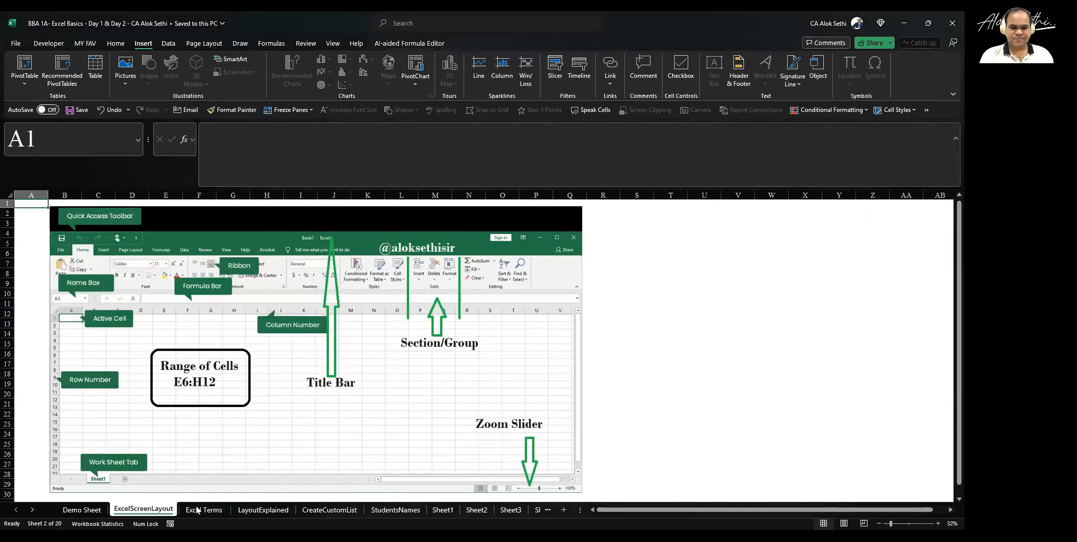
# On the Excel Terms sheet, freeze the panes above row 2 to keep the title row in place
pyautogui.click(197, 511)
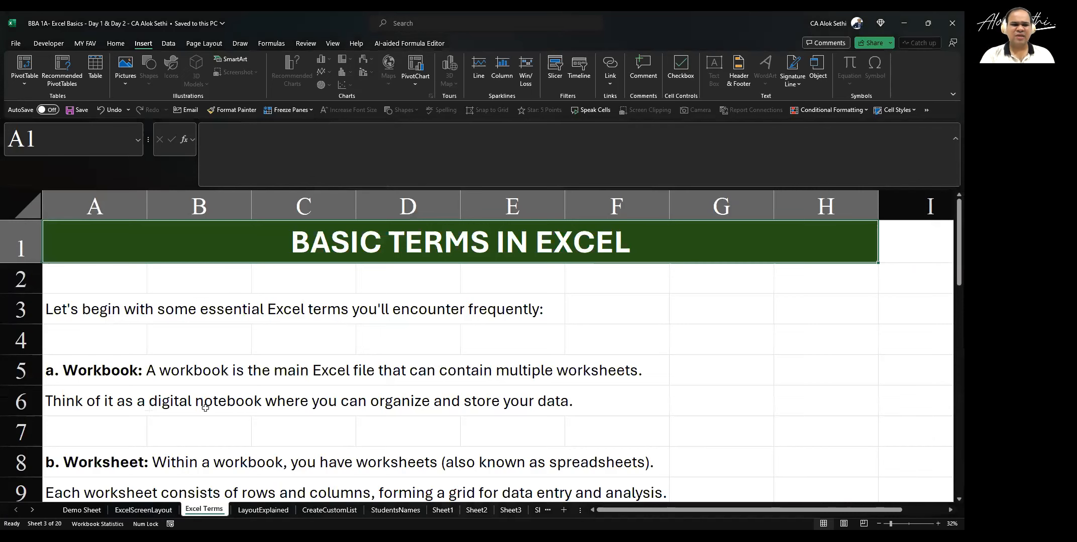
pyautogui.scroll(-2, 205, 408)
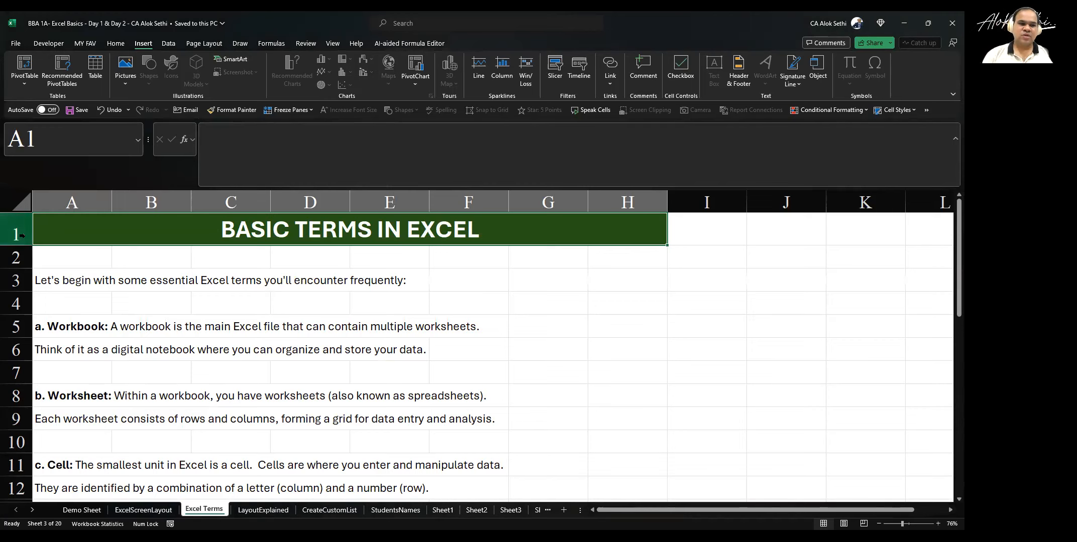
pyautogui.click(44, 255)
pyautogui.hotkey('alt', 'w')
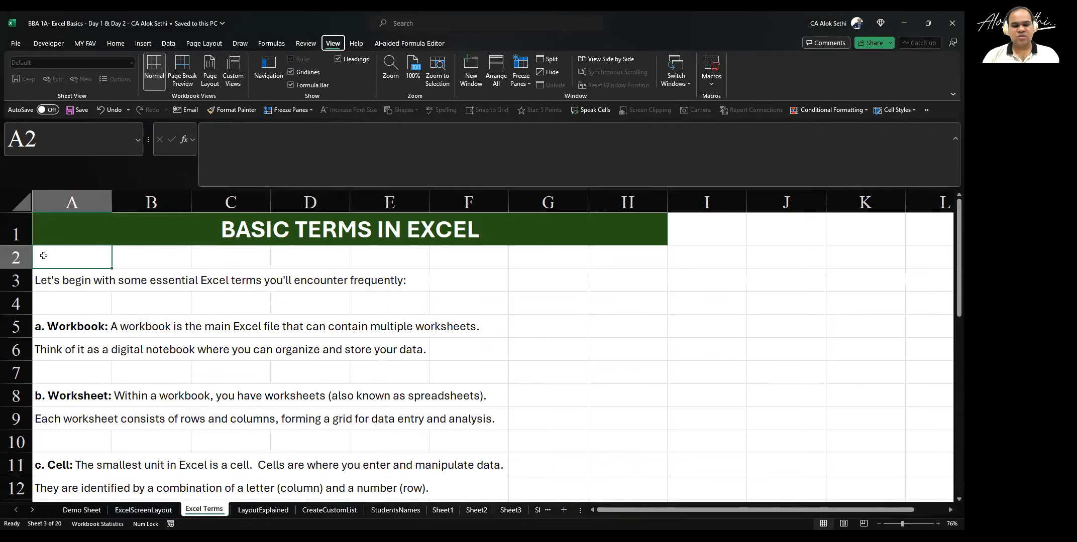
pyautogui.click(44, 255)
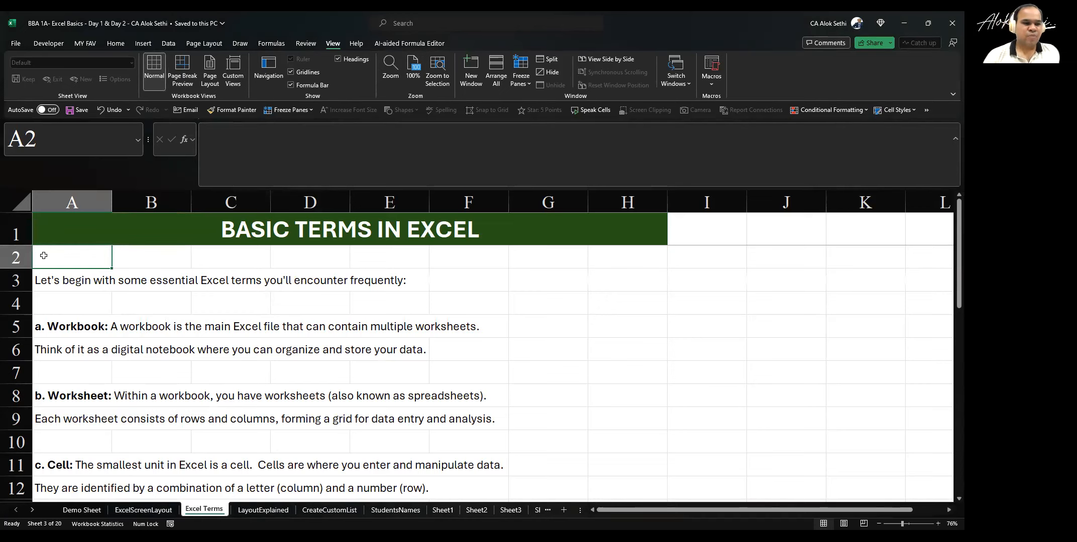
# Read the Excel Terms definitions from Workbook through Worksheet, Cell, and Rows and Columns to Active Cell
pyautogui.press('Down')
pyautogui.press('Down')
pyautogui.press('Down')
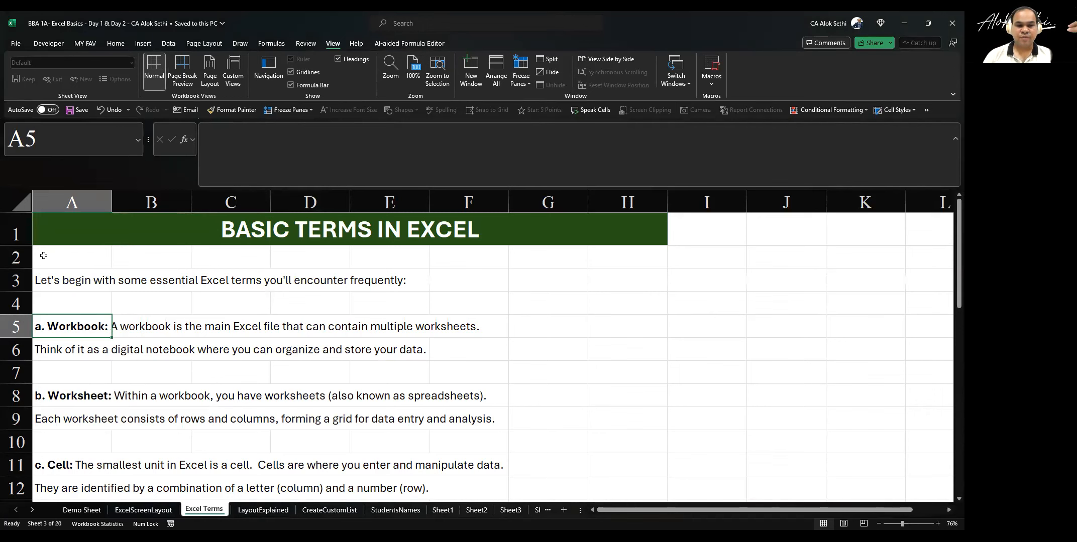
pyautogui.press('Down')
pyautogui.press('Down')
pyautogui.press('Down')
pyautogui.press('Down')
pyautogui.press('Down')
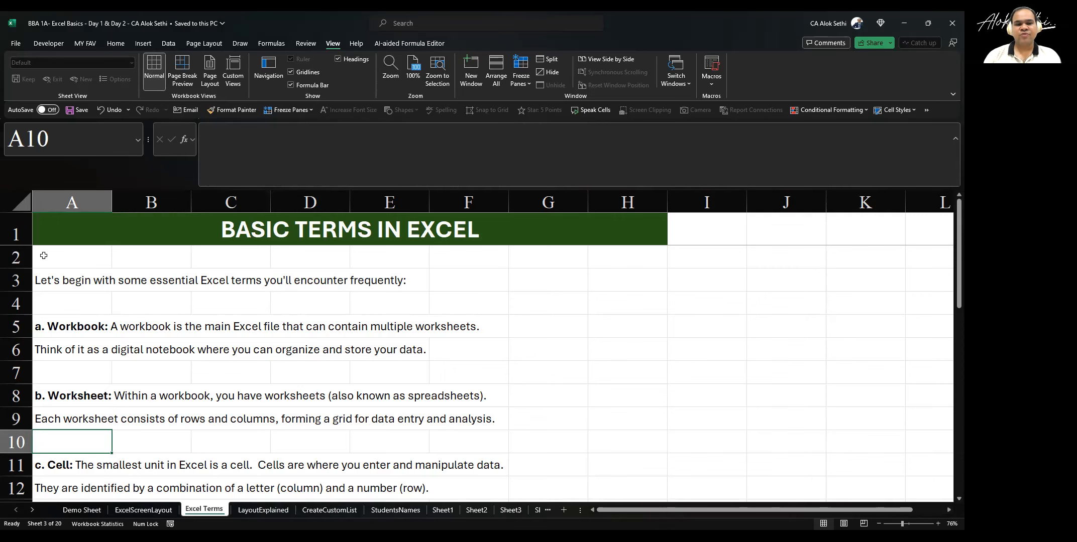
pyautogui.press('Down')
pyautogui.press('Down')
pyautogui.press('Down')
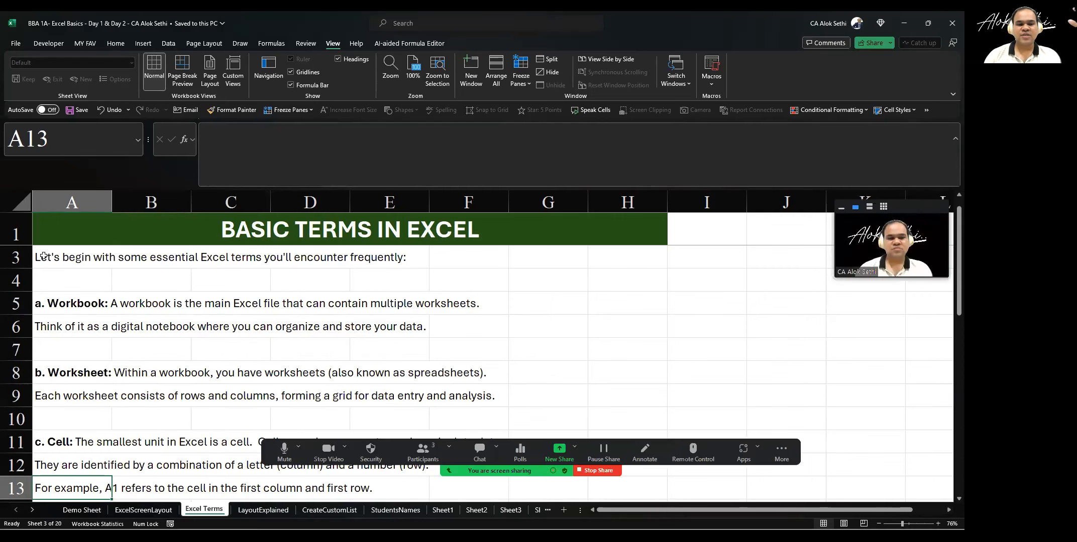
pyautogui.press('Down')
pyautogui.press('Down')
pyautogui.press('Down')
pyautogui.press('Down')
pyautogui.press('Down')
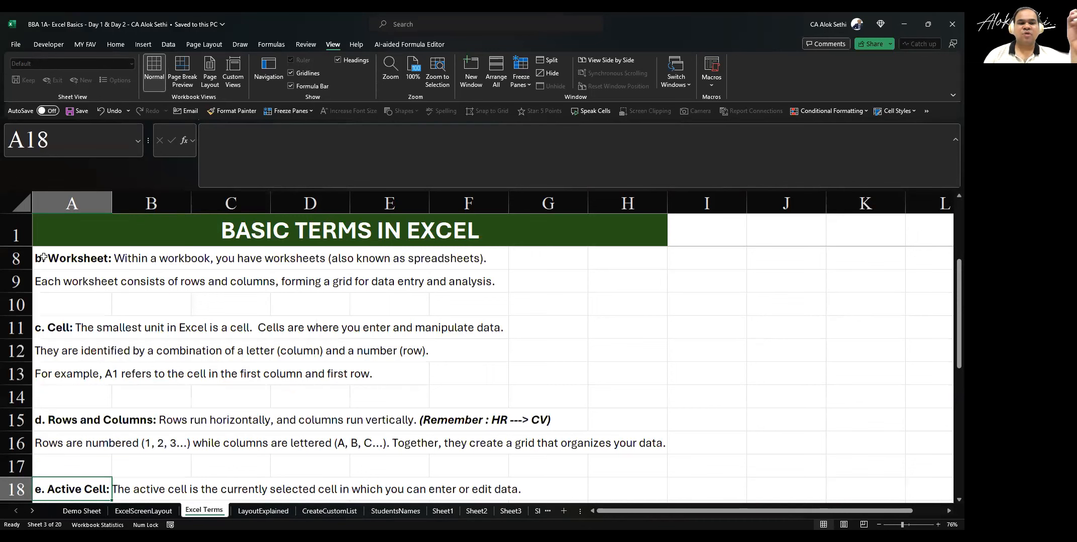
pyautogui.press('Down')
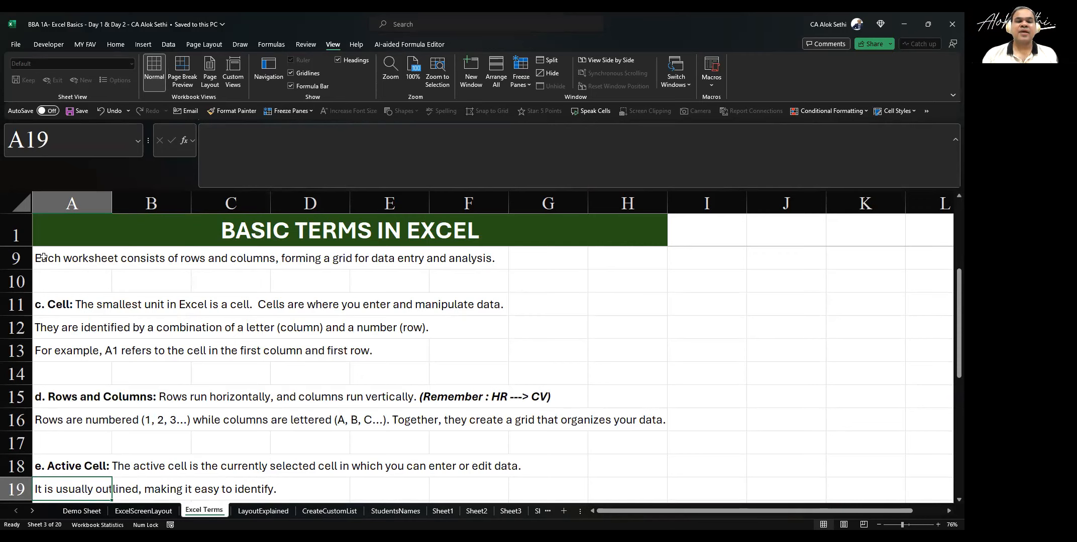
# Make the A1 example sentence in cell A13 bold
pyautogui.click(39, 350)
pyautogui.hotkey('ctrl', 'b')
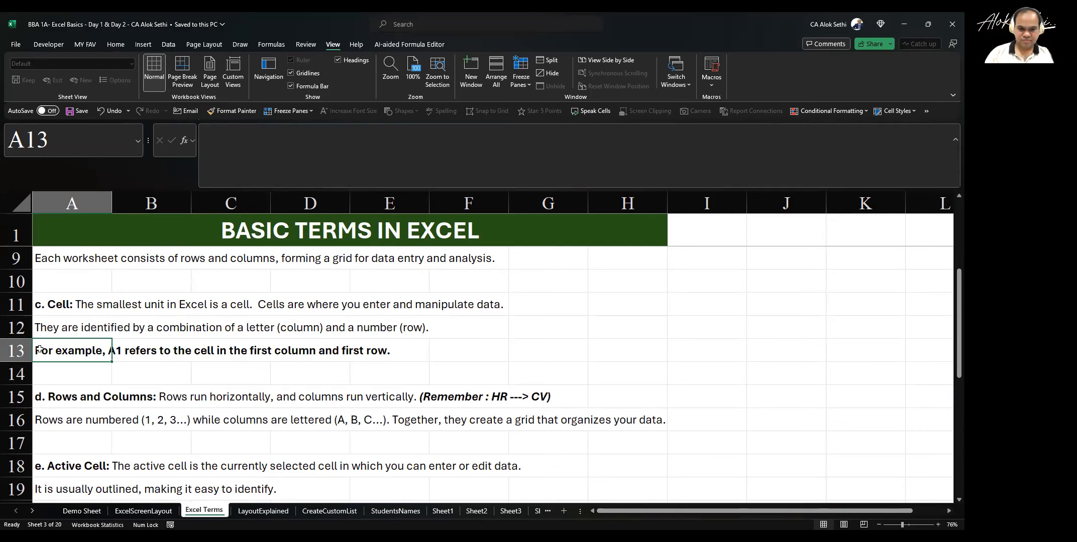
# Examine the Rows and Columns, Active Cell and Ribbon definitions, and select cell D15 in the Rows and Columns line
pyautogui.press('Down')
pyautogui.press('Down')
pyautogui.press('Down')
pyautogui.press('Down')
pyautogui.press('Down')
pyautogui.press('Down')
pyautogui.press('Down')
pyautogui.press('Down')
pyautogui.press('Down')
pyautogui.press('Down')
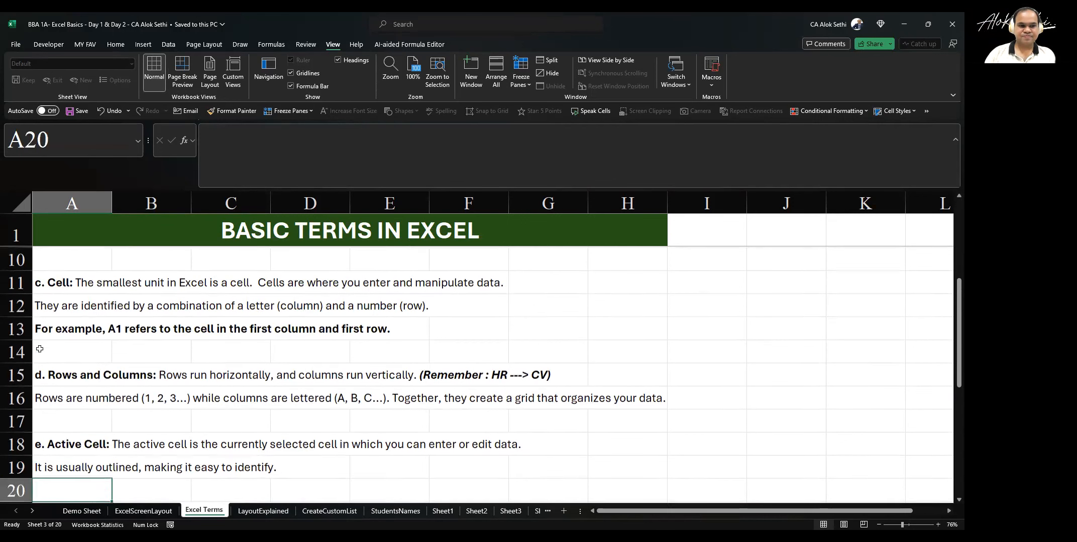
pyautogui.press('Up')
pyautogui.press('Up')
pyautogui.press('Up')
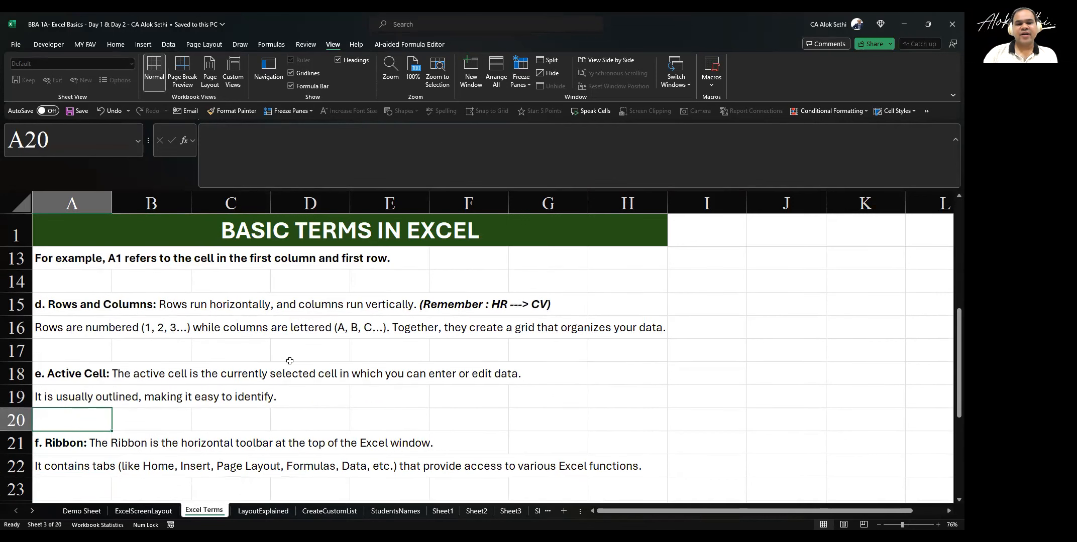
pyautogui.click(310, 306)
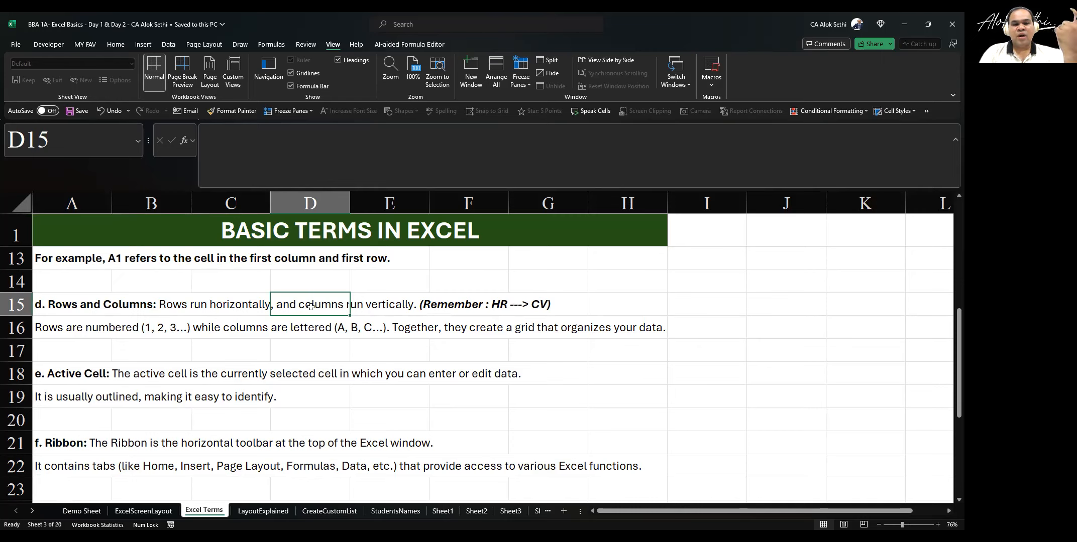
pyautogui.click(451, 283)
pyautogui.click(631, 282)
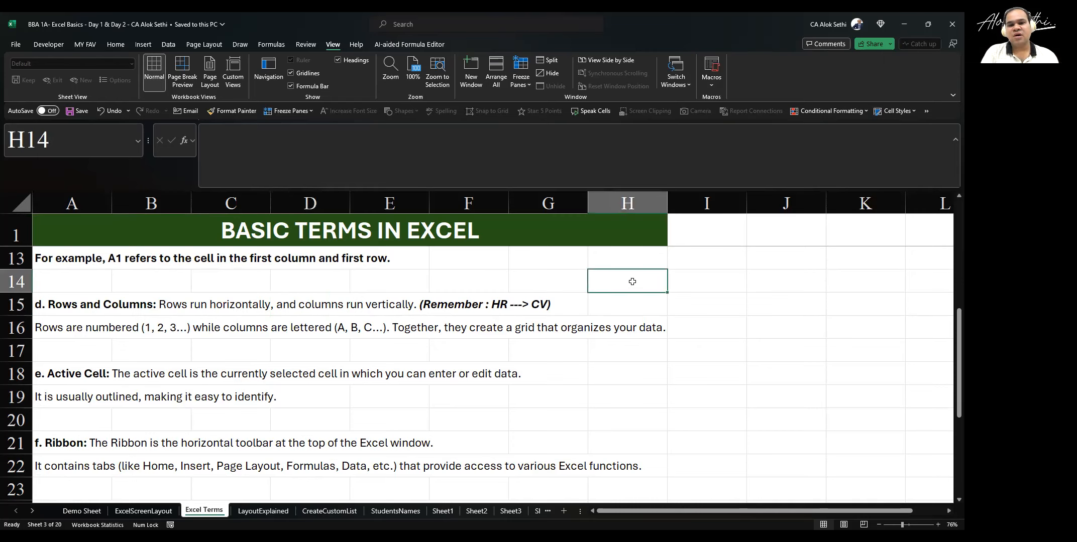
pyautogui.click(716, 284)
pyautogui.click(718, 344)
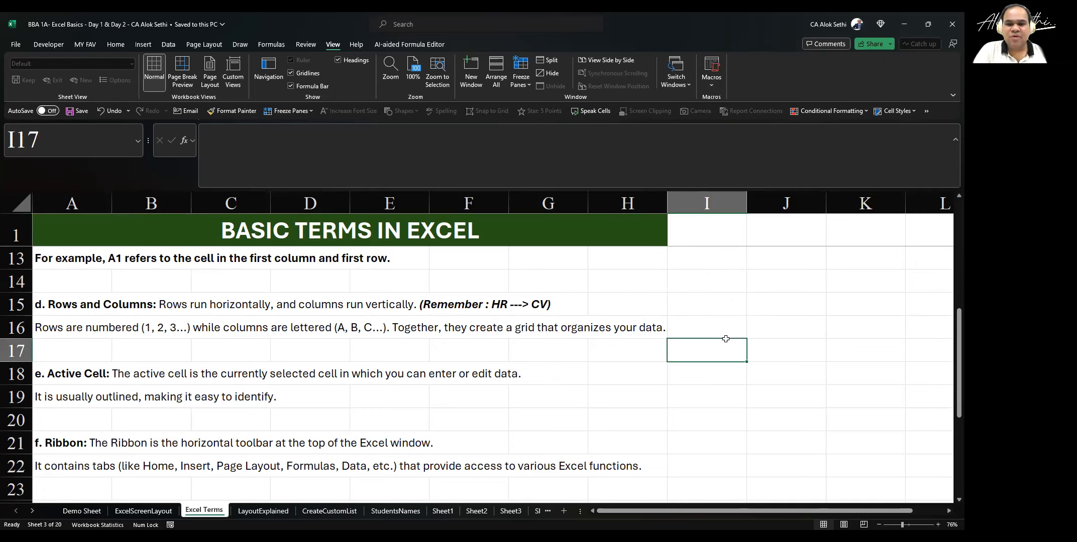
pyautogui.doubleClick(795, 323)
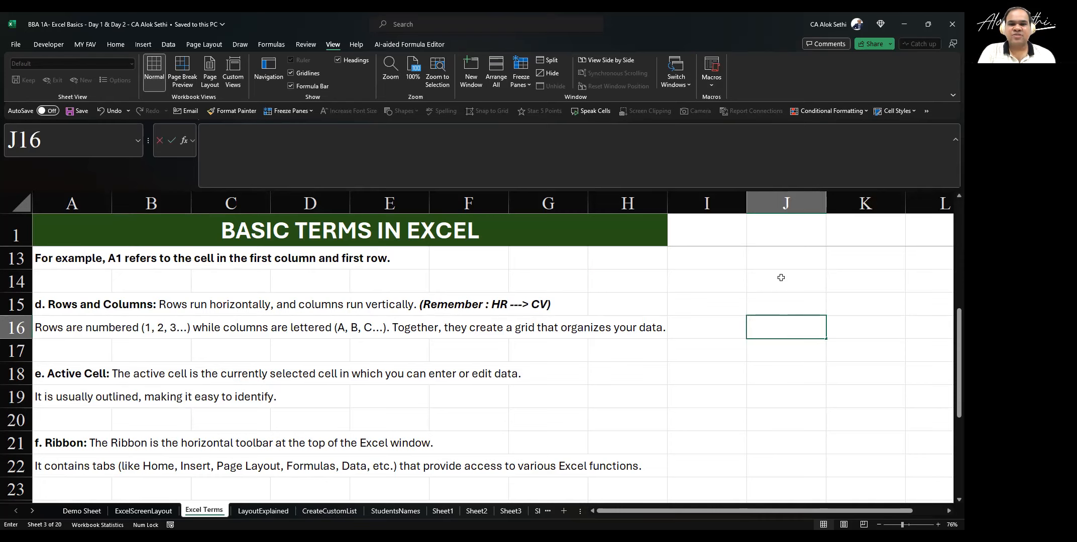
pyautogui.click(778, 252)
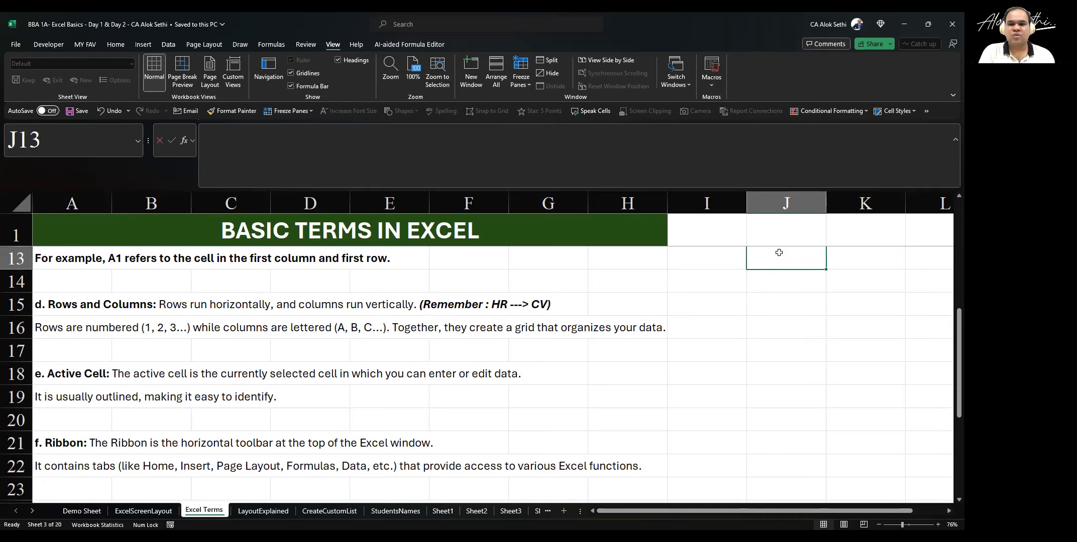
pyautogui.click(772, 223)
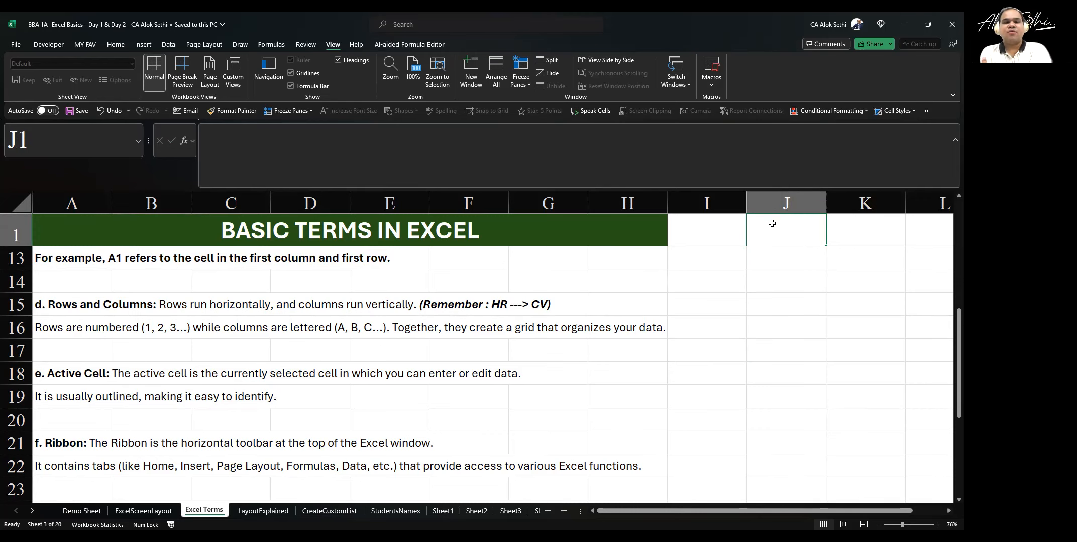
pyautogui.click(603, 255)
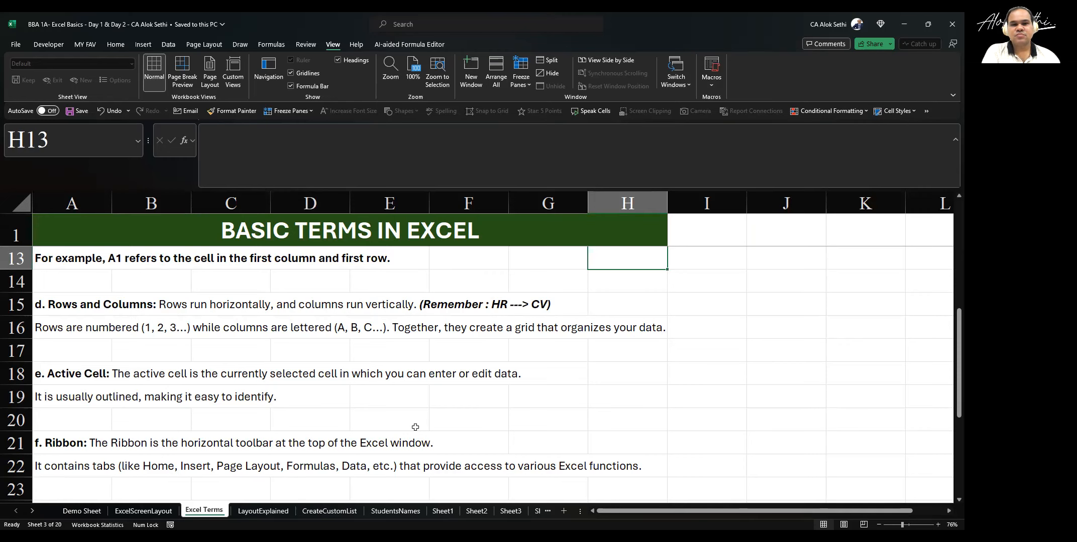
pyautogui.hotkey('alt', 'Tab')
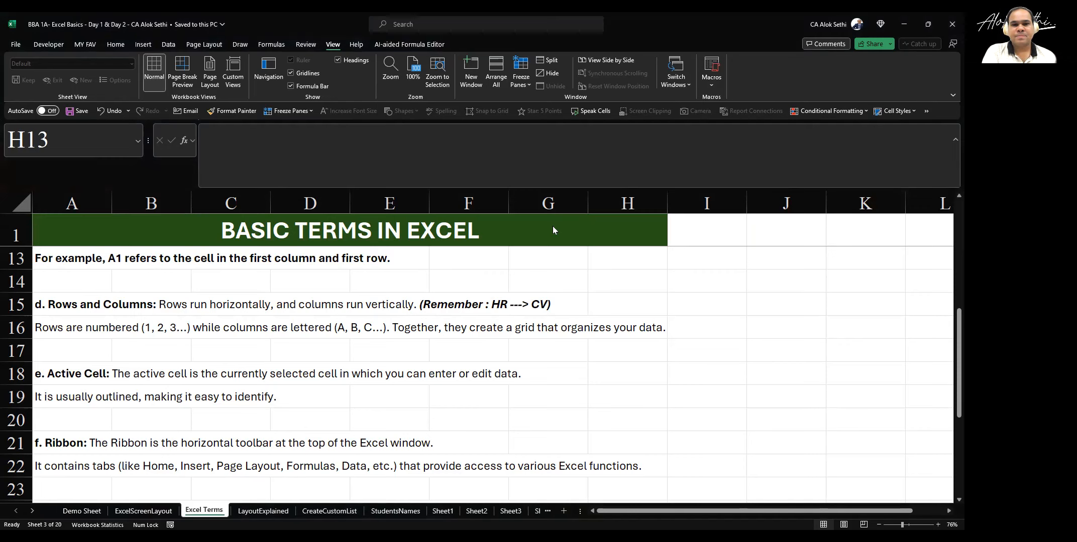
pyautogui.hotkey('alt', 'Tab')
pyautogui.click(565, 260)
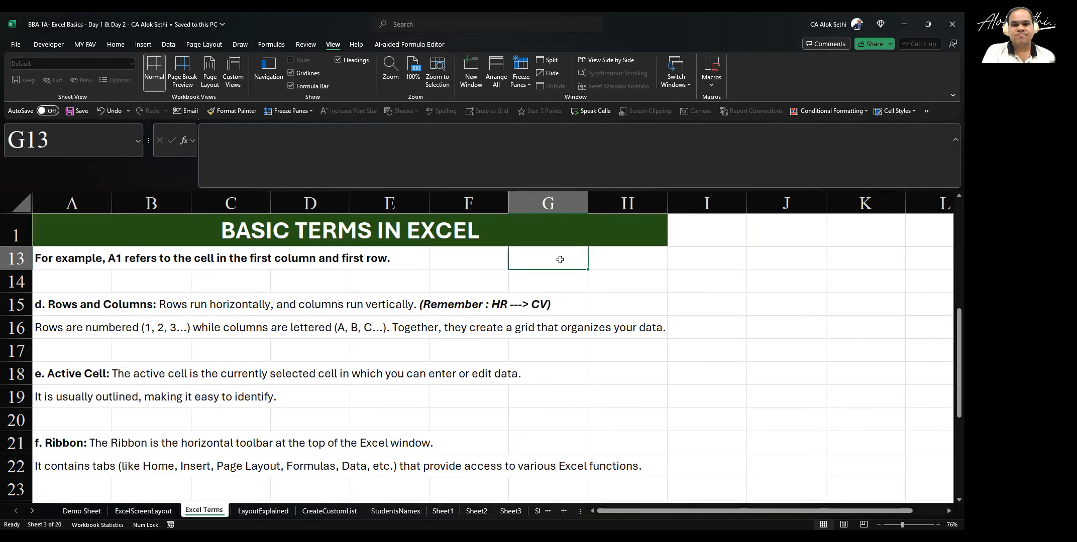
pyautogui.click(481, 253)
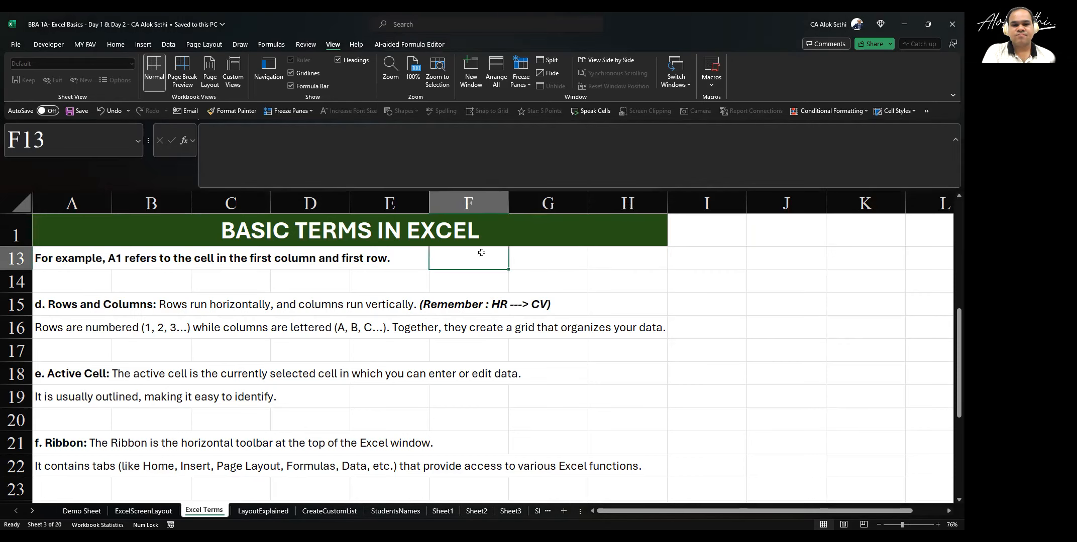
# Try the CELL function in G13, first as =cell without arguments and then with 1 as its info type
pyautogui.click(532, 259)
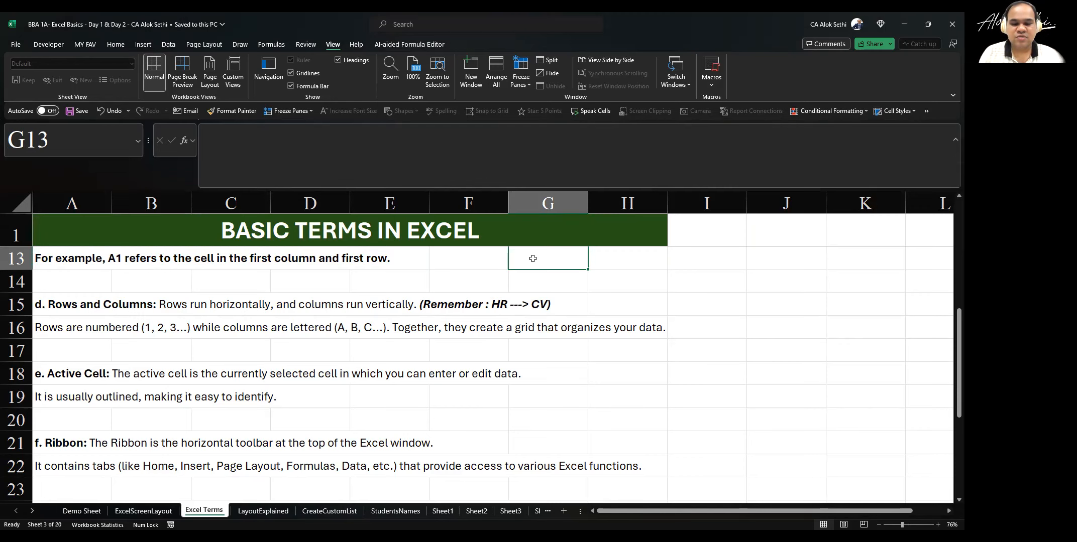
pyautogui.write('=cell')
pyautogui.press('Return')
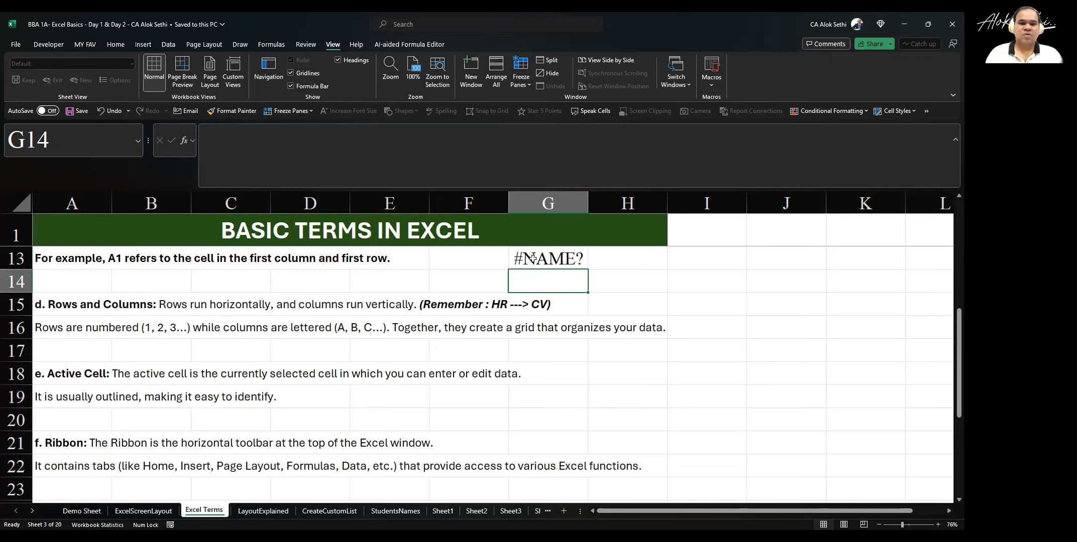
pyautogui.doubleClick(532, 258)
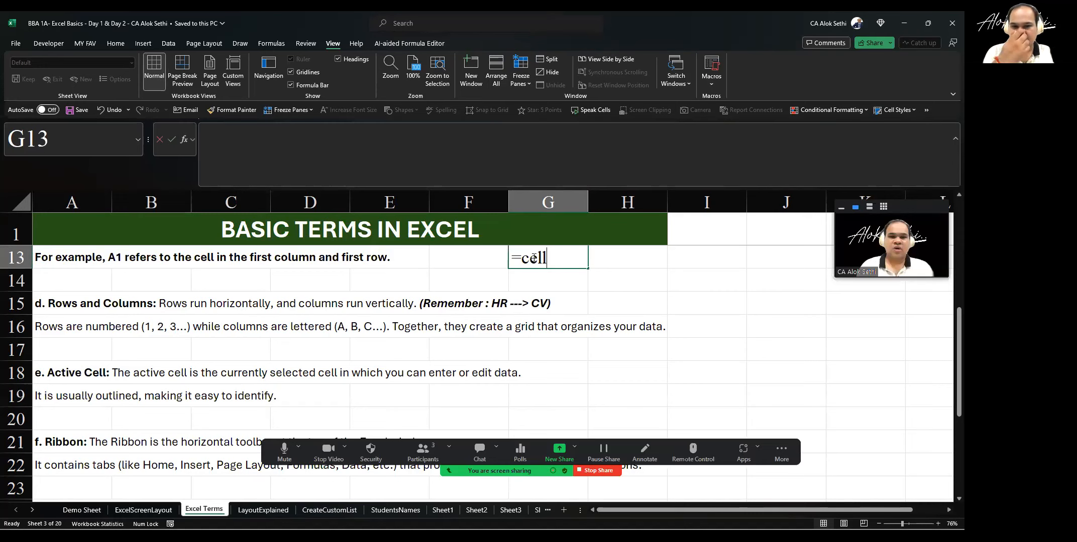
pyautogui.write('(')
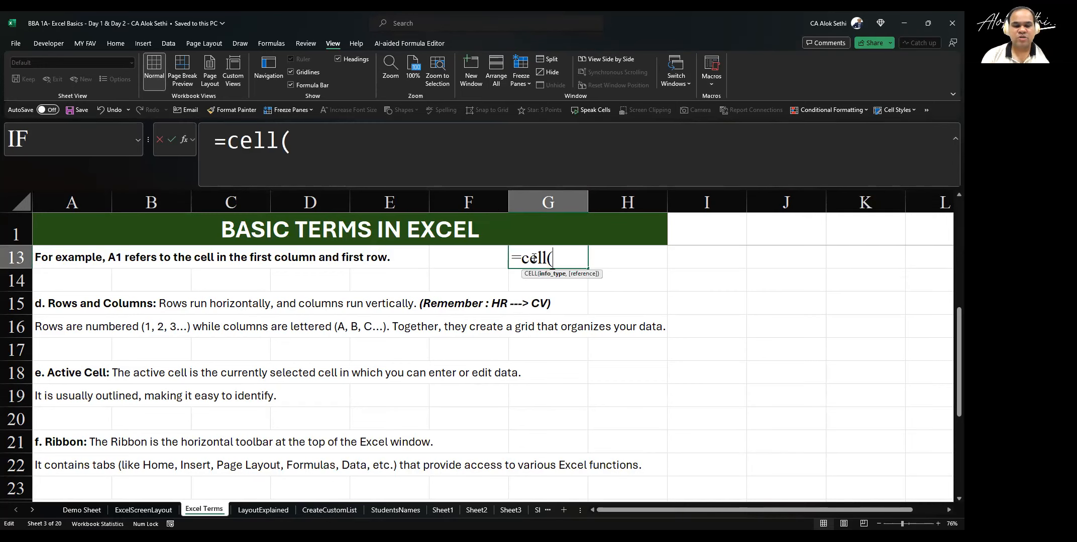
pyautogui.write('1')
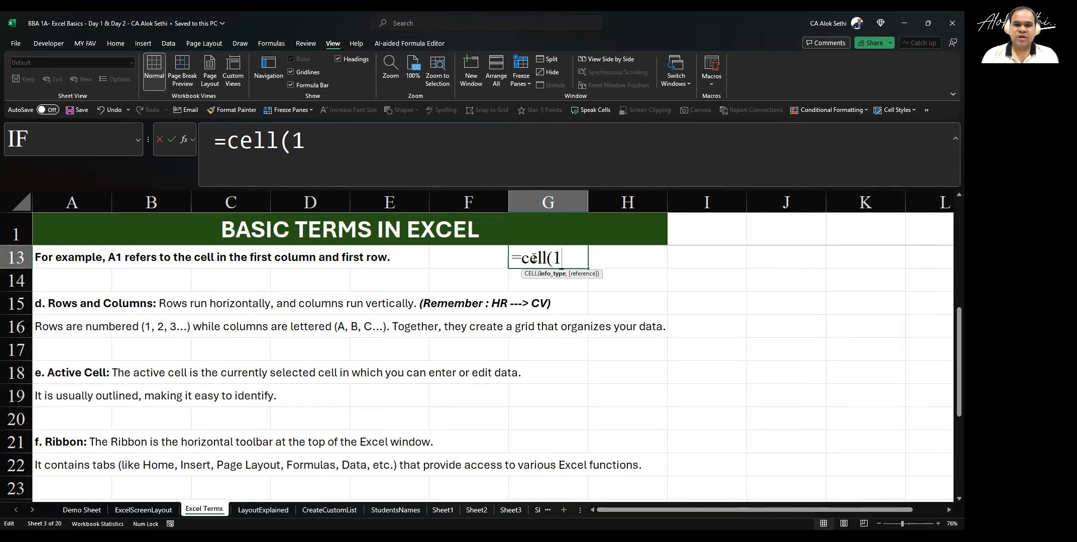
pyautogui.press('Return')
# Try changing the formula in G13 to =CELL(name)
pyautogui.click(533, 258)
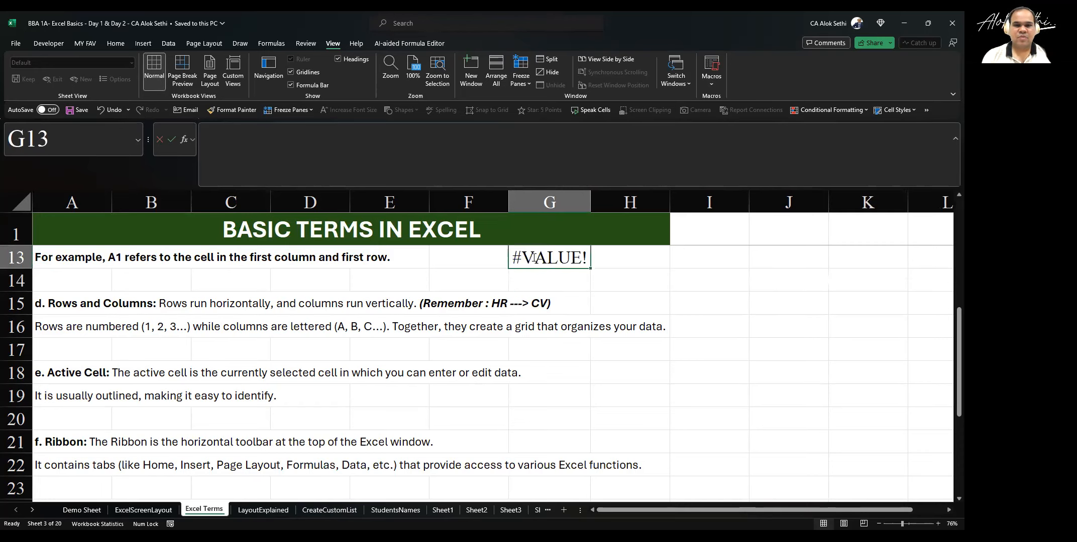
pyautogui.doubleClick(533, 258)
pyautogui.press('BackSpace')
pyautogui.press('BackSpace')
pyautogui.write('na')
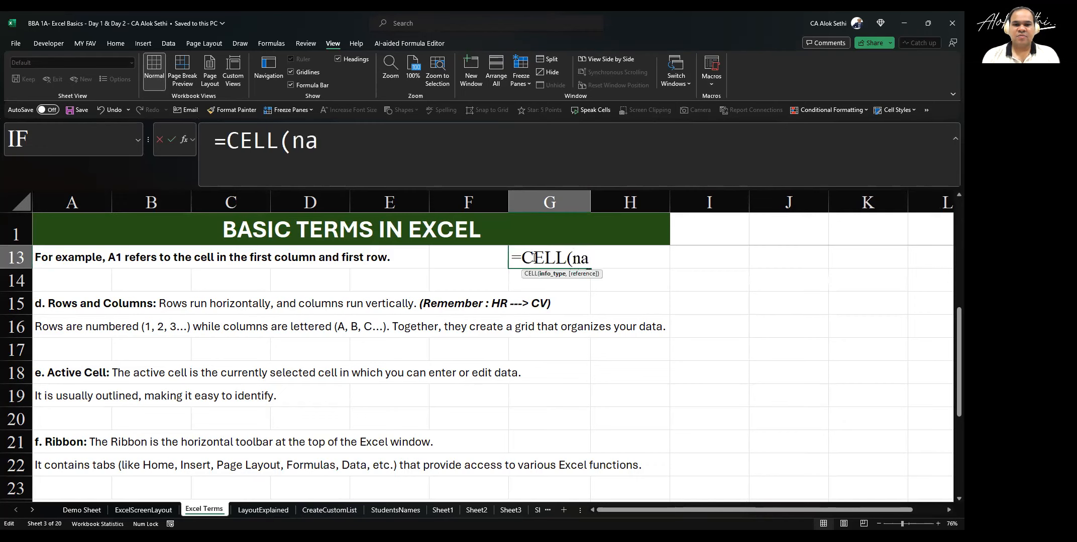
pyautogui.write('me_')
pyautogui.press('BackSpace')
pyautogui.press('Return')
pyautogui.press('Up')
pyautogui.press('Down')
pyautogui.press('F2')
pyautogui.press('Escape')
pyautogui.press('Up')
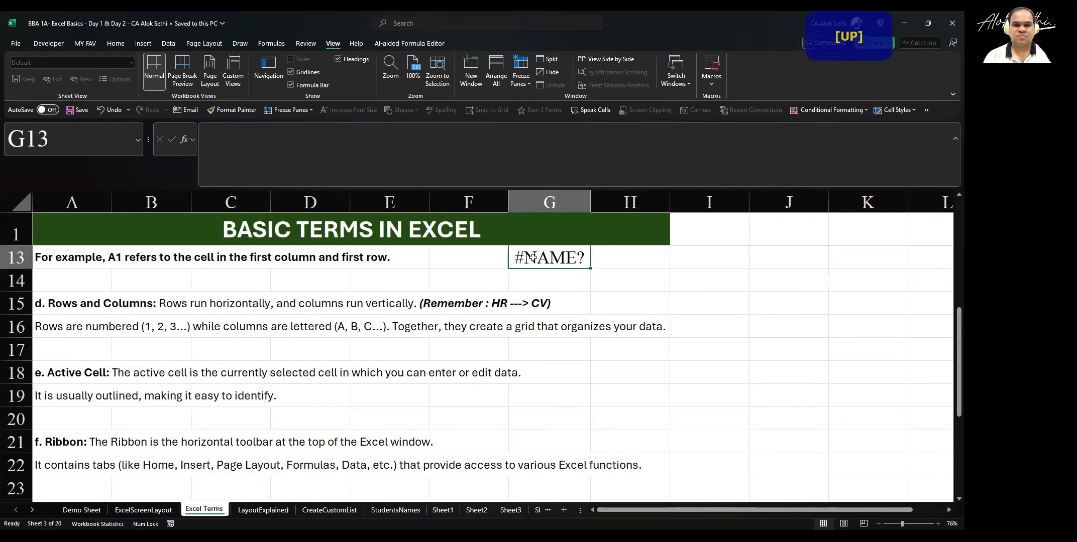
# Check the CELL function's arguments with its info type removed, abandon the edit and clear cell G13
pyautogui.press('F2')
pyautogui.press('BackSpace')
pyautogui.press('BackSpace')
pyautogui.press('BackSpace')
pyautogui.press('BackSpace')
pyautogui.press('BackSpace')
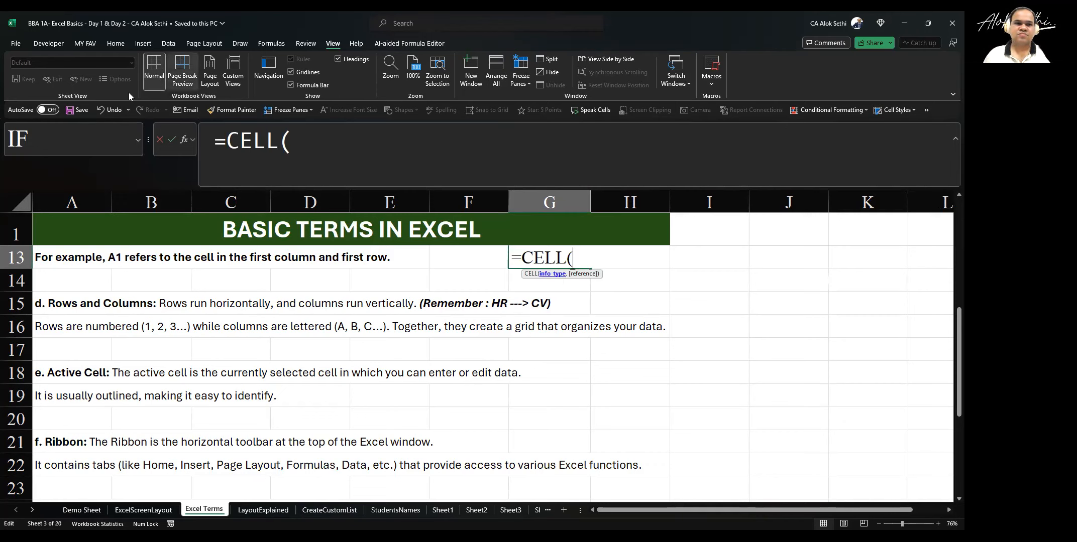
pyautogui.click(183, 140)
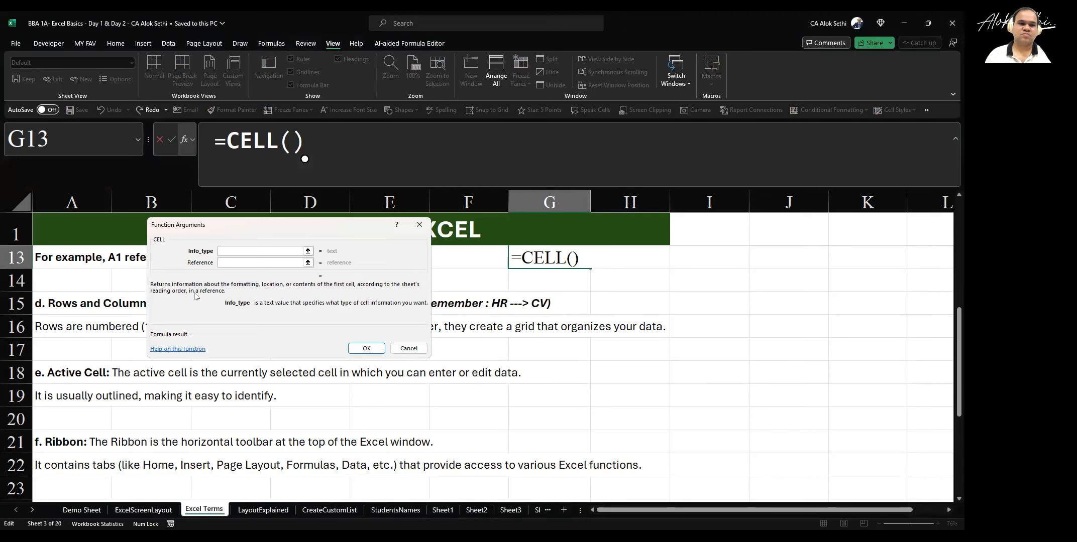
pyautogui.click(422, 354)
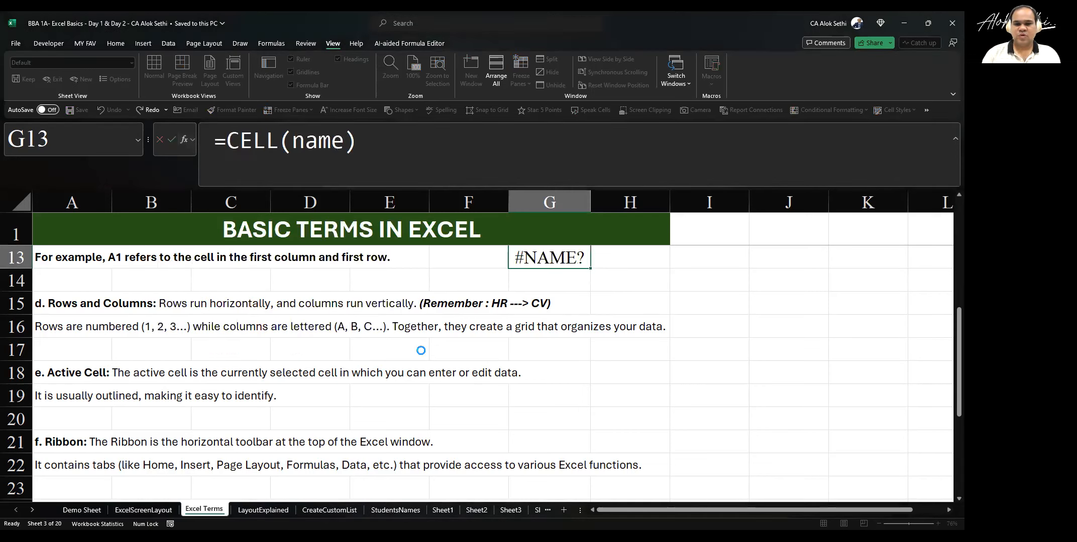
pyautogui.press('Delete')
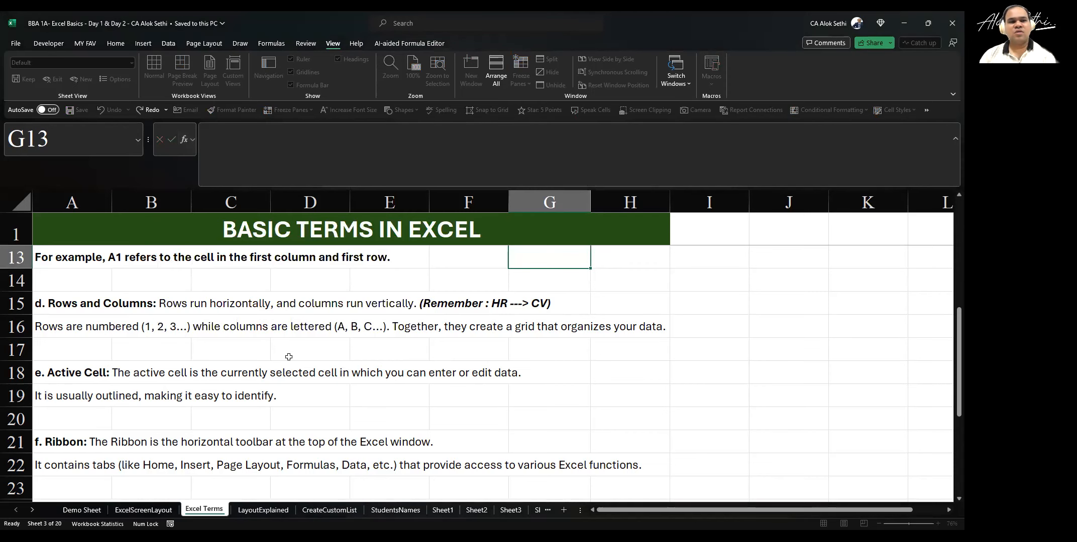
# Review the Excel Terms definitions from Cell down to Name Box and Worksheets Tabs
pyautogui.scroll(1, 290, 357)
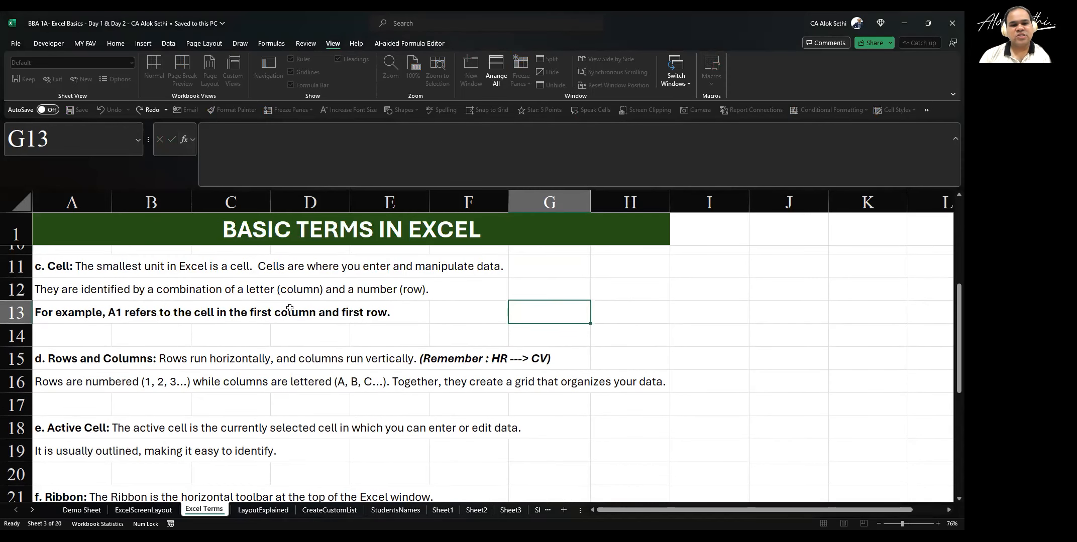
pyautogui.scroll(-4, 290, 307)
pyautogui.scroll(-2, 290, 307)
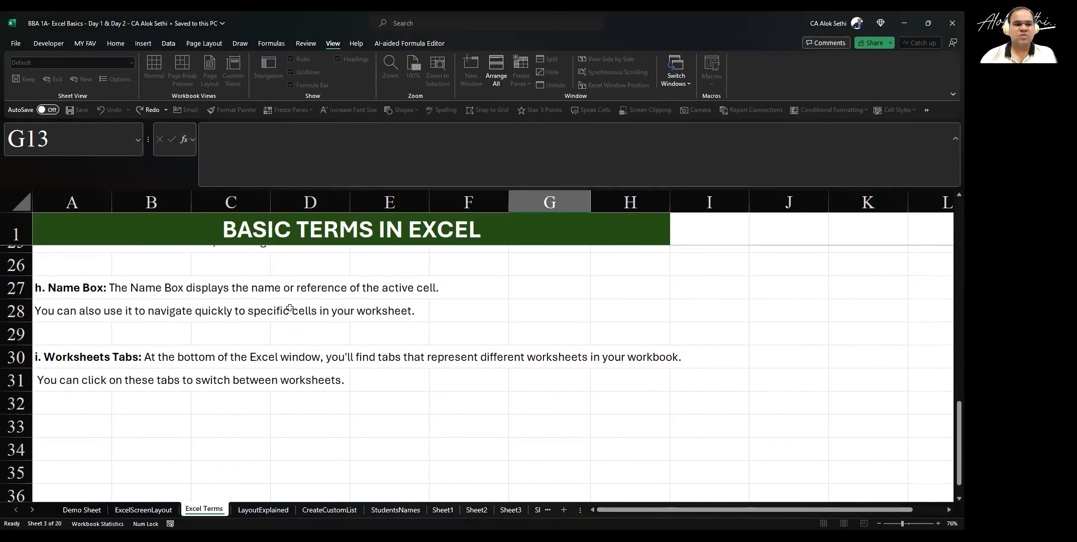
# Open the LayoutExplained sheet and read the screen layout descriptions from Title Bar through Status Bar
pyautogui.click(239, 510)
pyautogui.scroll(6, 207, 365)
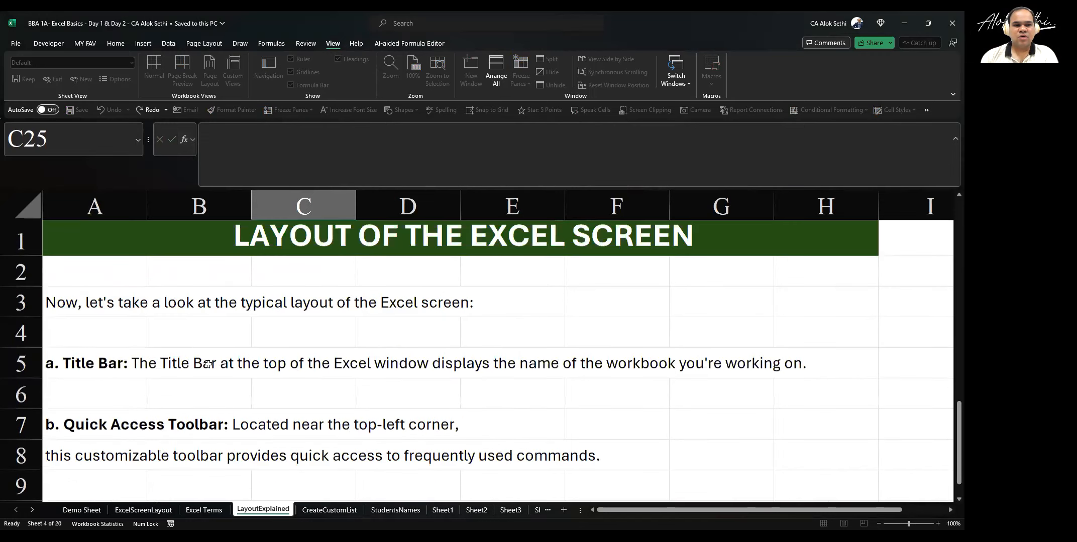
pyautogui.scroll(-3, 208, 364)
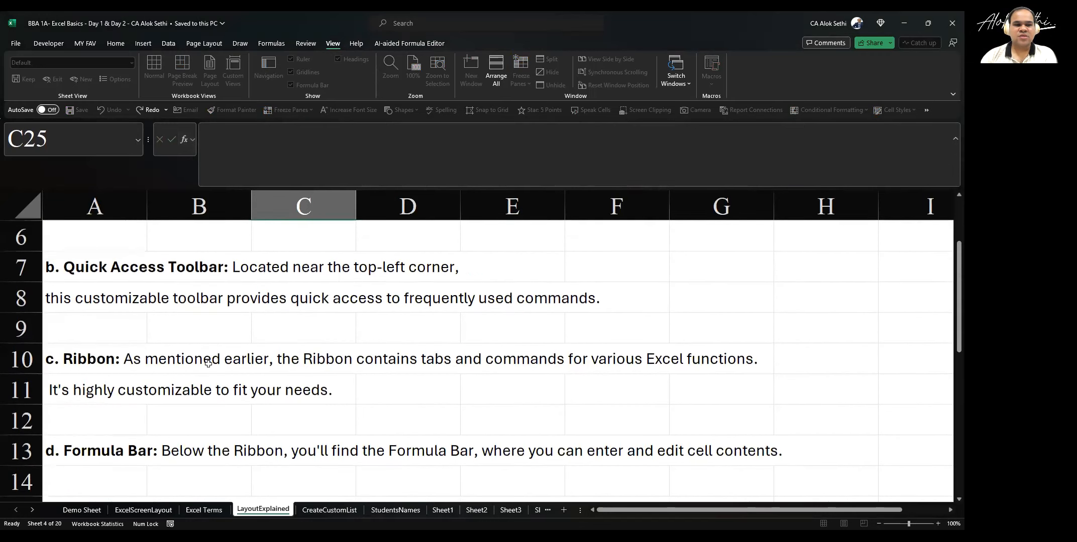
pyautogui.scroll(-3, 209, 363)
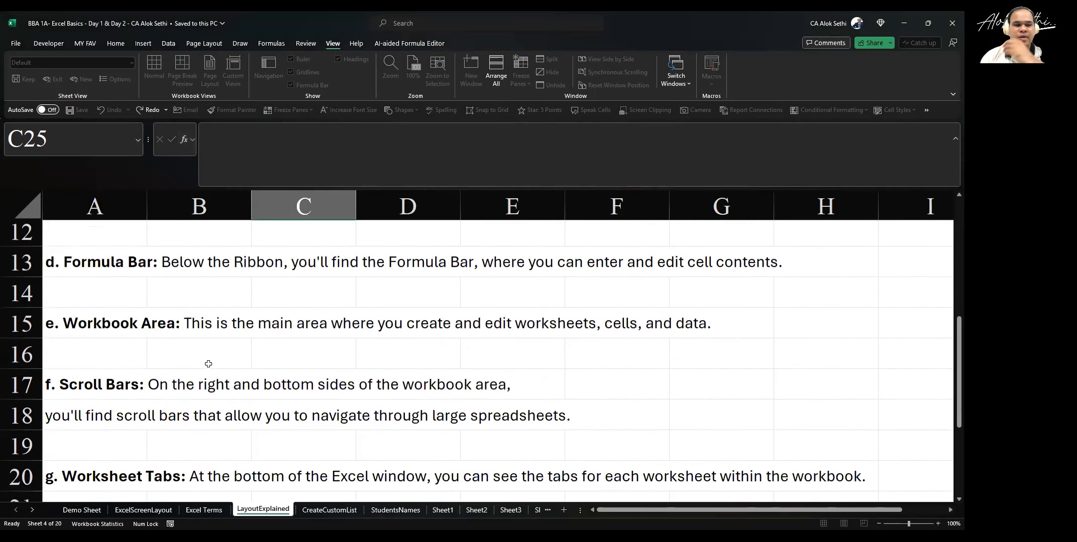
pyautogui.scroll(-2, 208, 363)
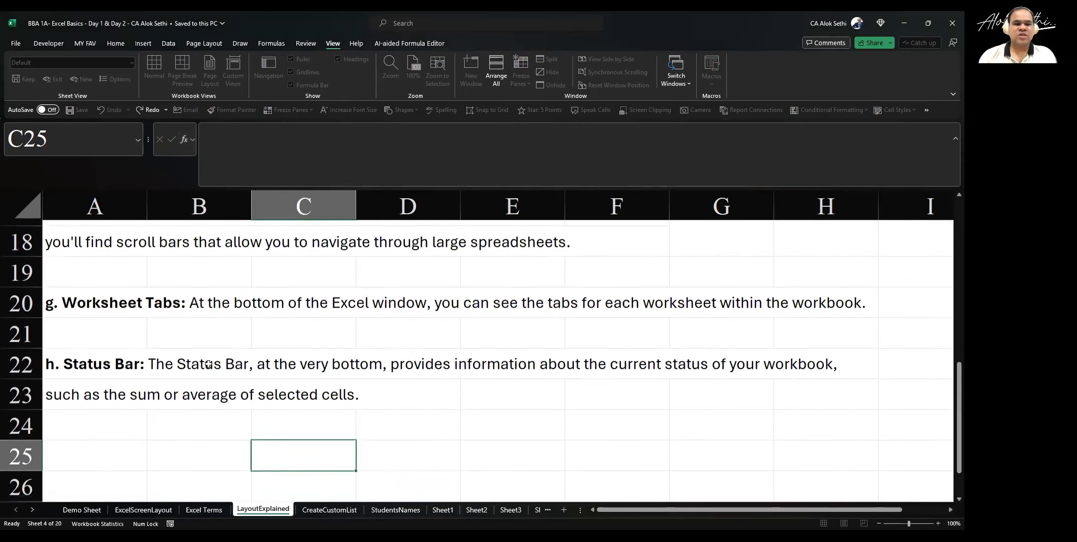
# Open the CreateCustomList sheet and look over the step-by-step instructions for creating a custom list of student names
pyautogui.click(308, 517)
pyautogui.scroll(10, 274, 426)
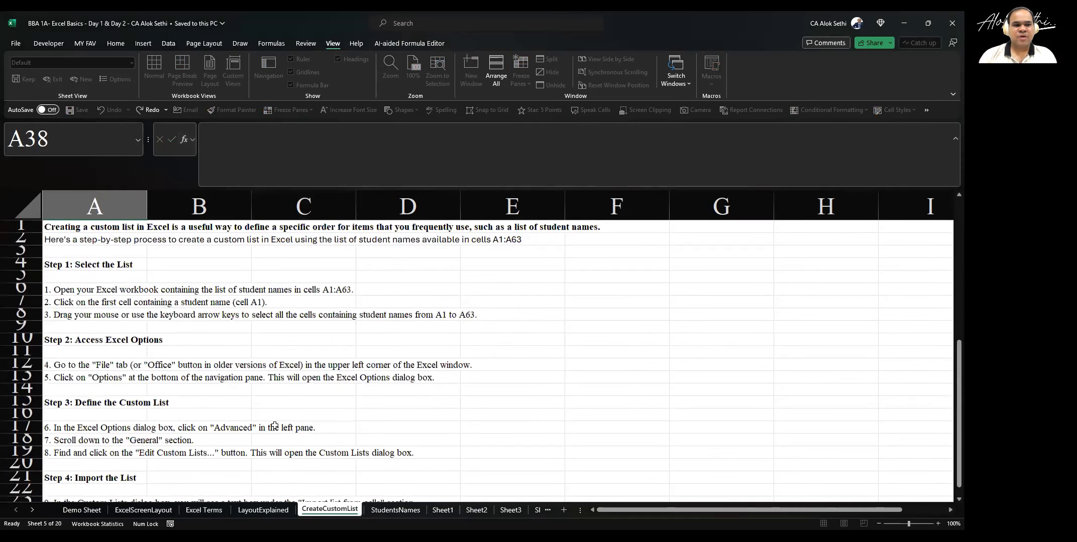
pyautogui.scroll(3, 266, 317)
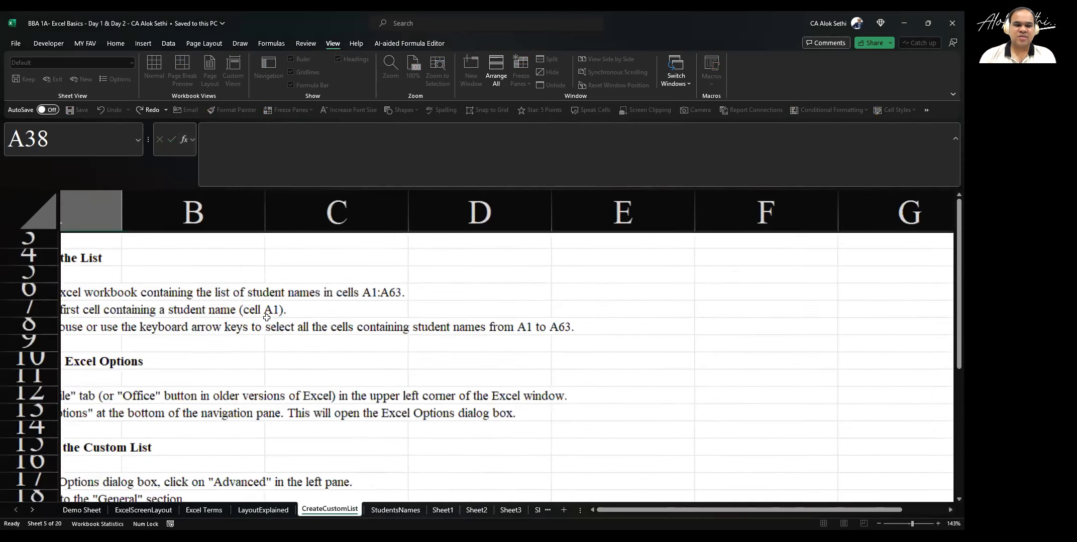
pyautogui.scroll(-2, 266, 318)
pyautogui.scroll(-4, 266, 318)
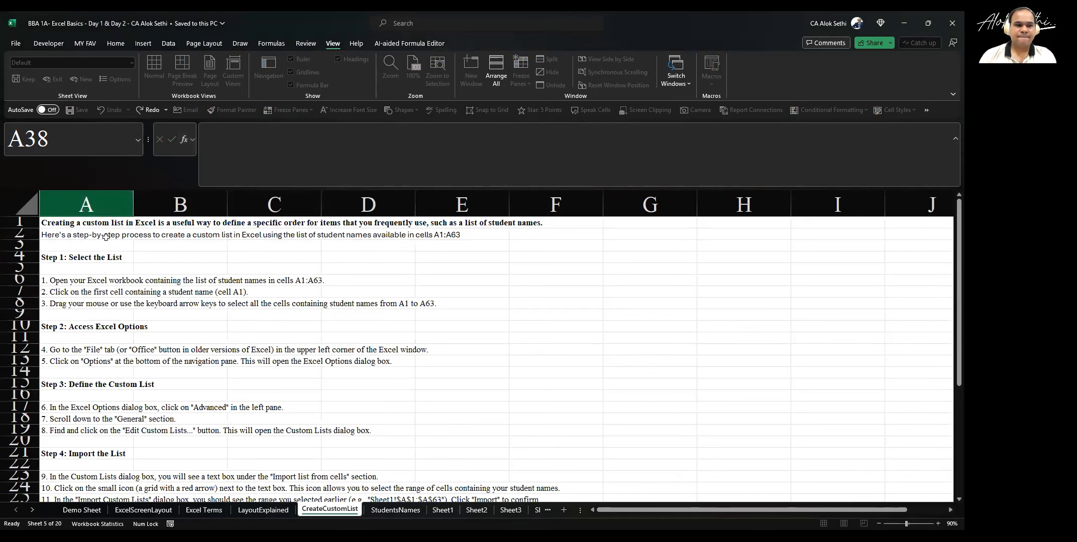
# On the CreateCustomList sheet, select the empty cell H1 beside the custom list instructions
pyautogui.hscroll(3, 115, 303)
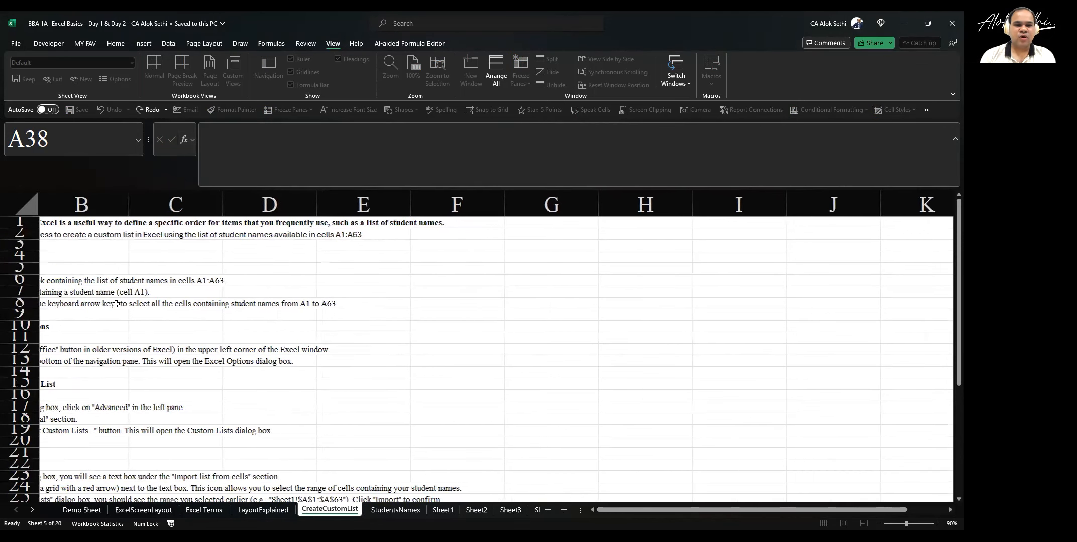
pyautogui.hscroll(1, 243, 275)
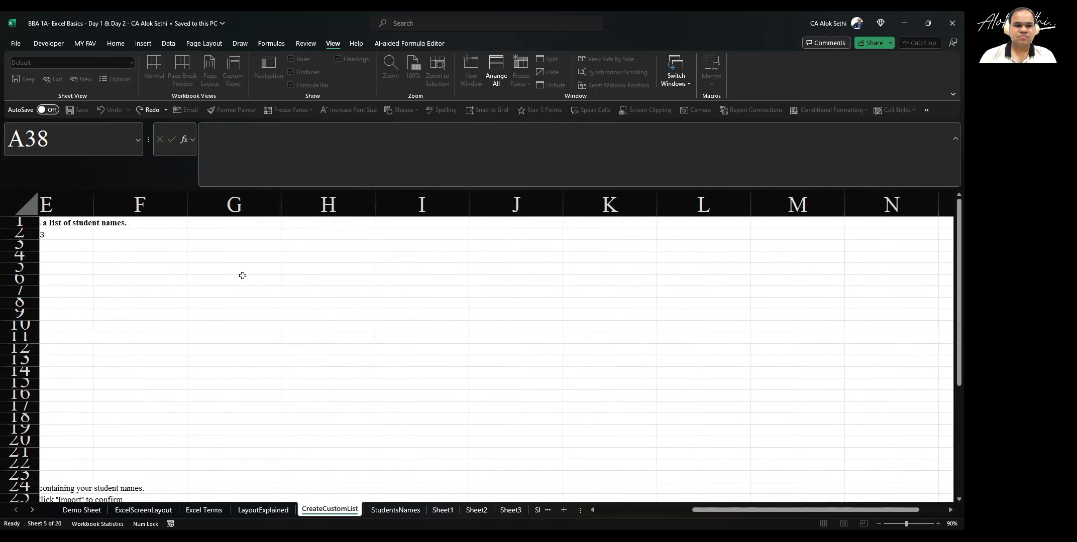
pyautogui.scroll(1, 343, 229)
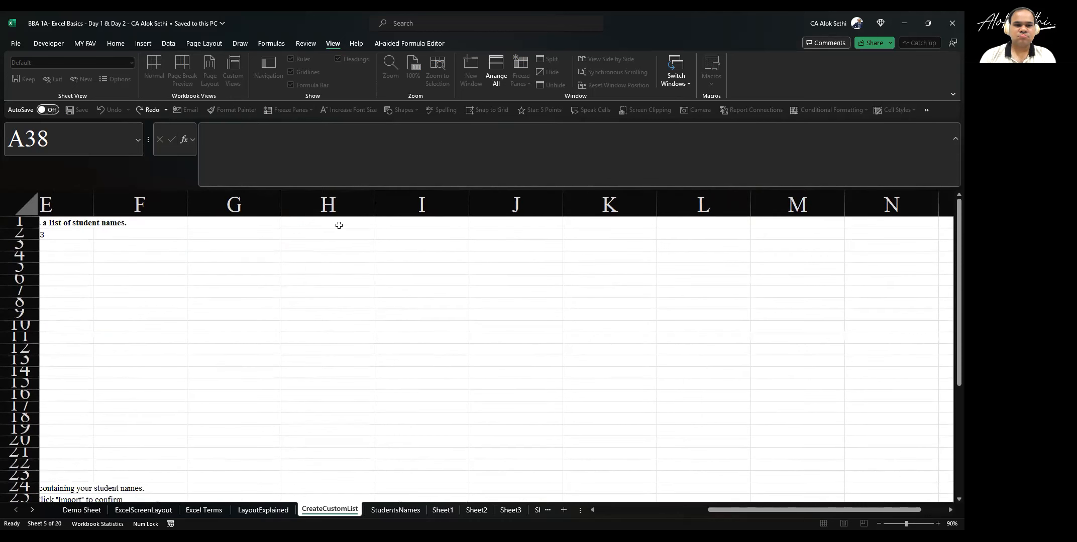
pyautogui.click(339, 223)
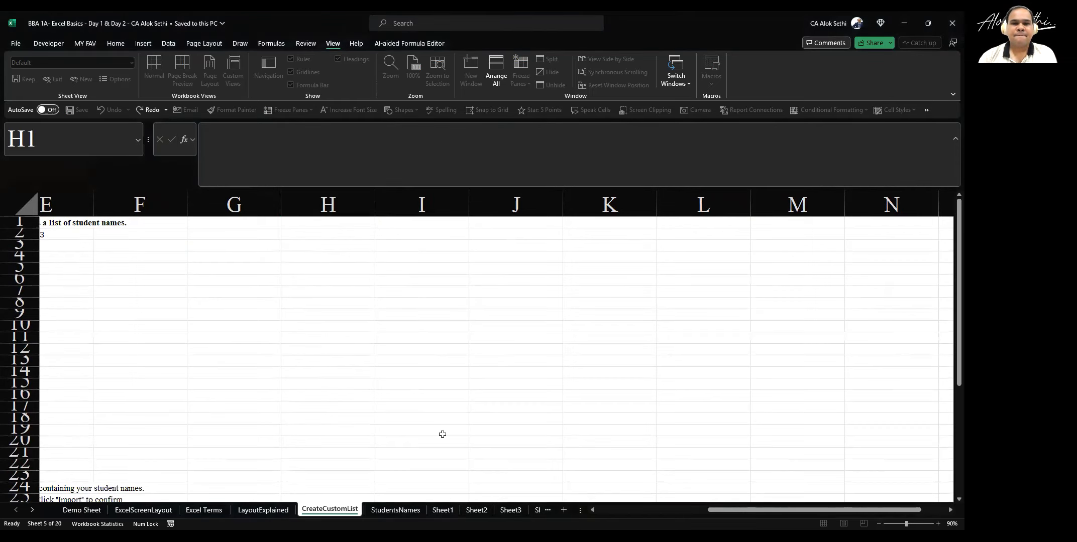
pyautogui.scroll(2, 367, 284)
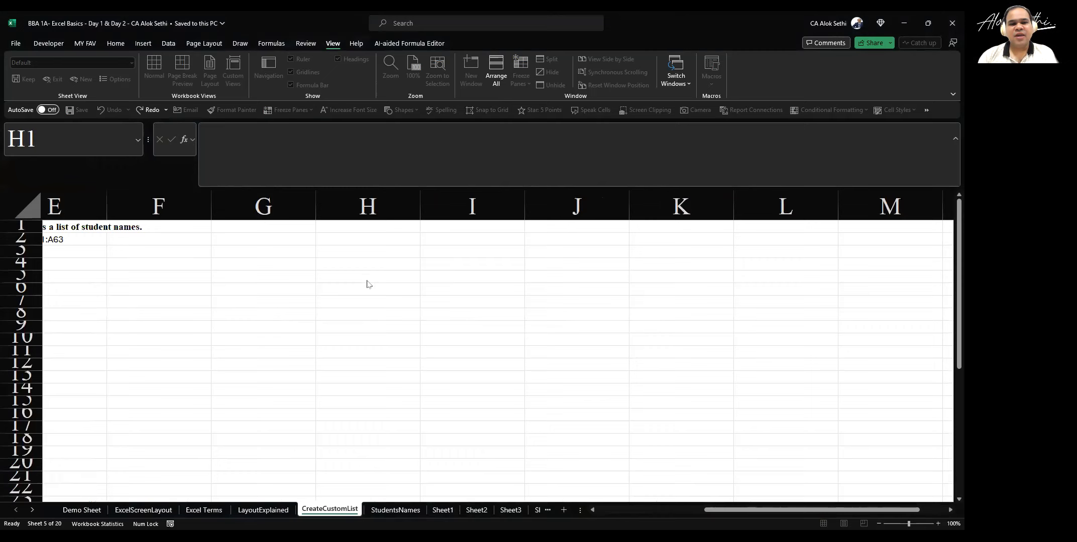
# Enter PAN CARD OF DIRECTOR in cell I1 and AADHAR CARD OF DIRECTOR in cell I2
pyautogui.scroll(3, 370, 243)
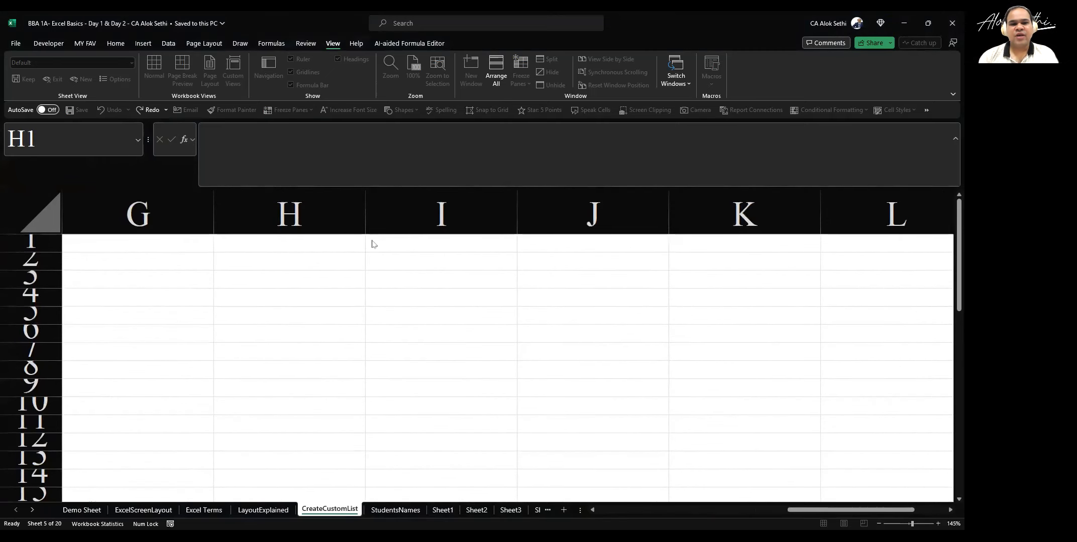
pyautogui.click(418, 247)
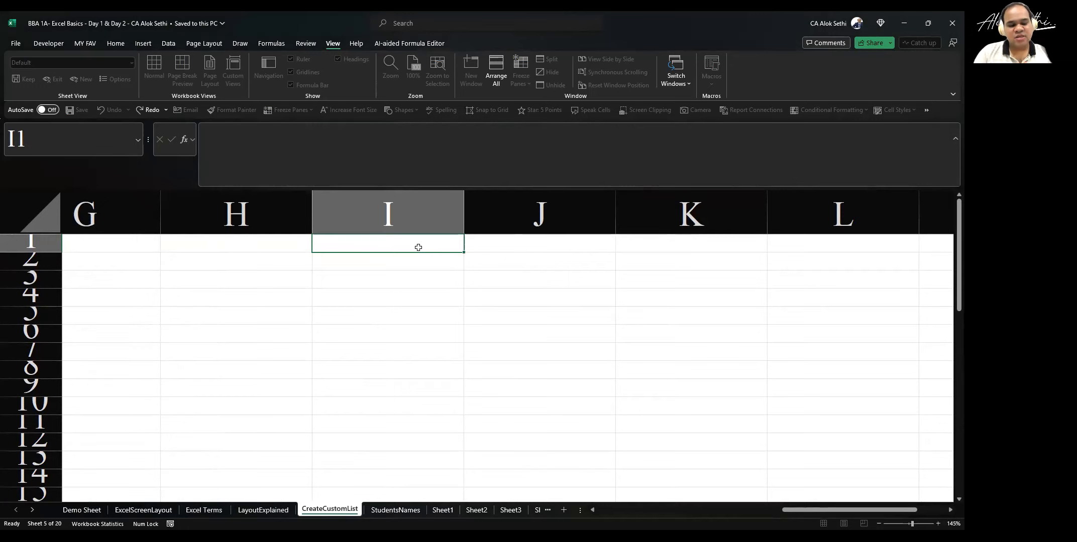
pyautogui.press('capslock')
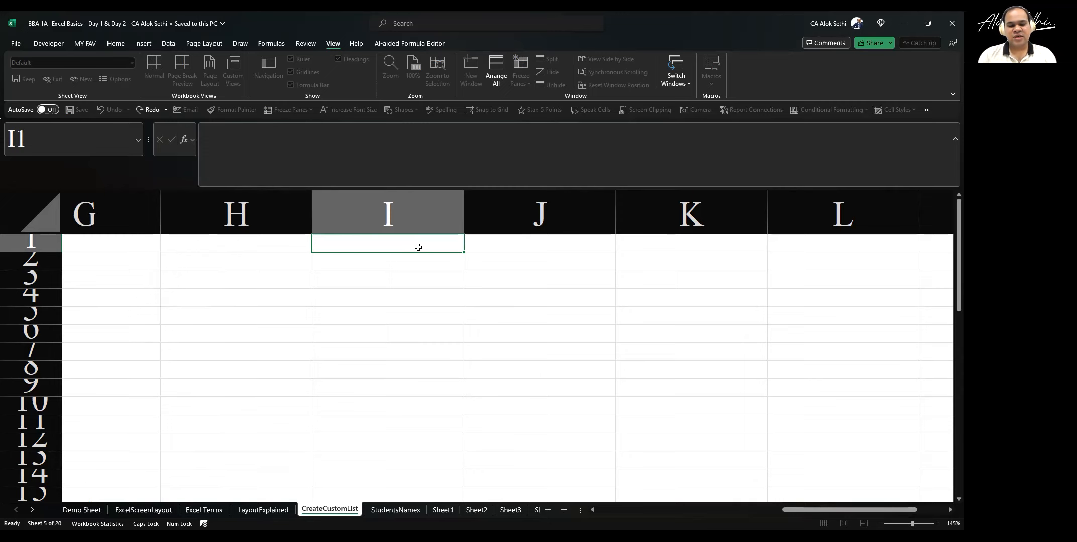
pyautogui.write('P')
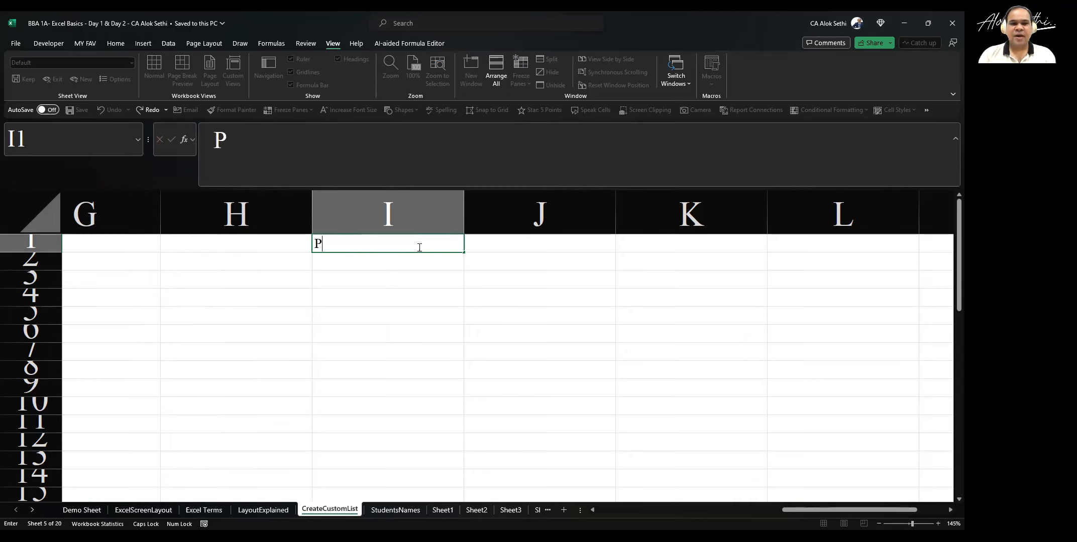
pyautogui.write('AN CARD OF ')
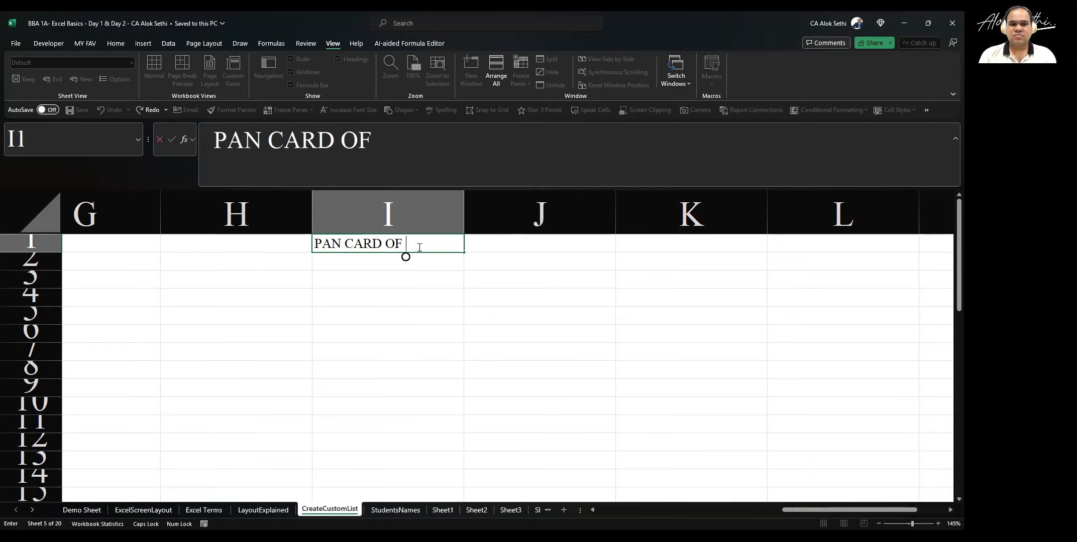
pyautogui.write('DIRECTO')
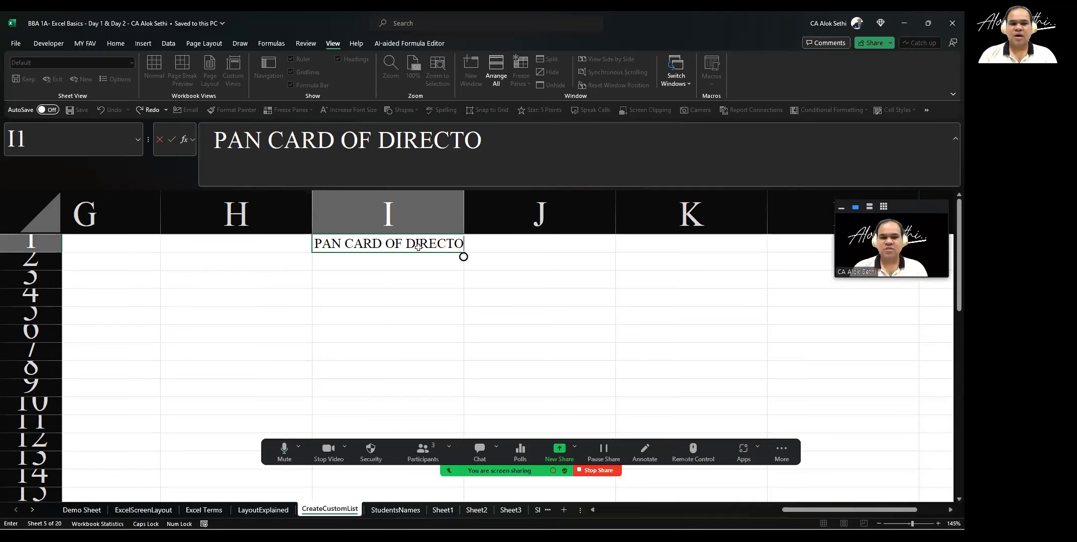
pyautogui.write('R')
pyautogui.press('Return')
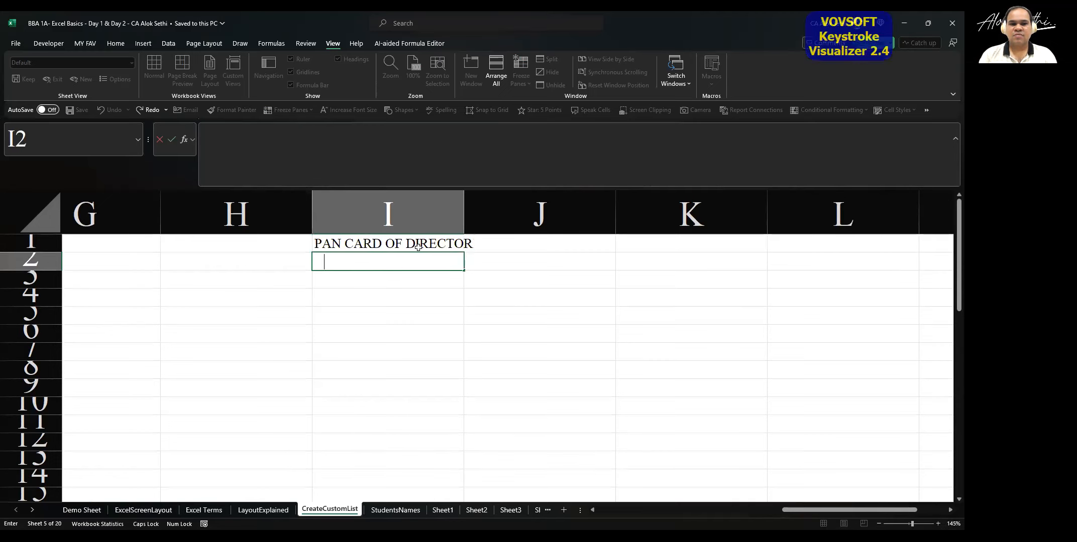
pyautogui.write('AADHAR CARD OF DIRECTOR')
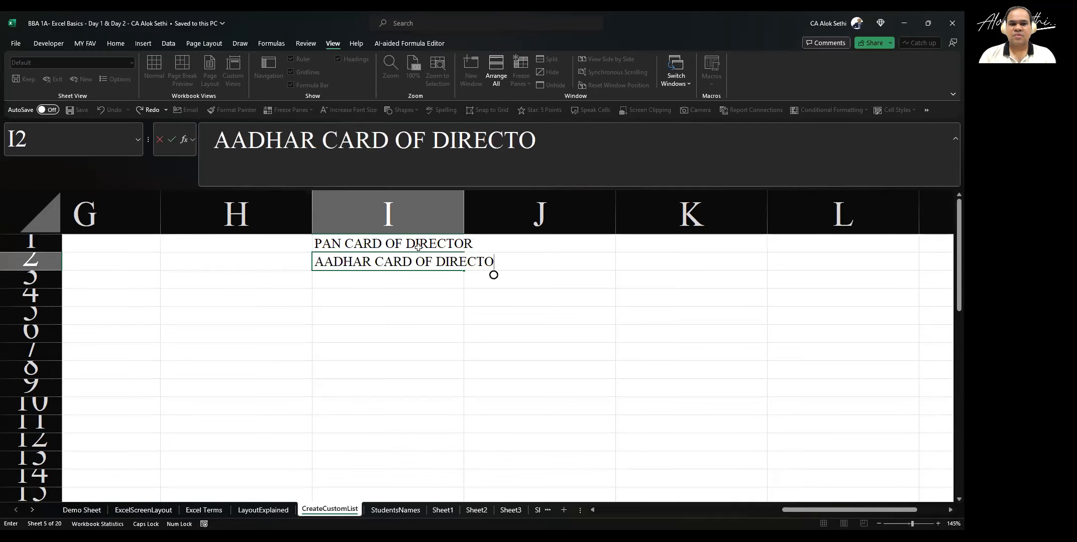
pyautogui.press('Return')
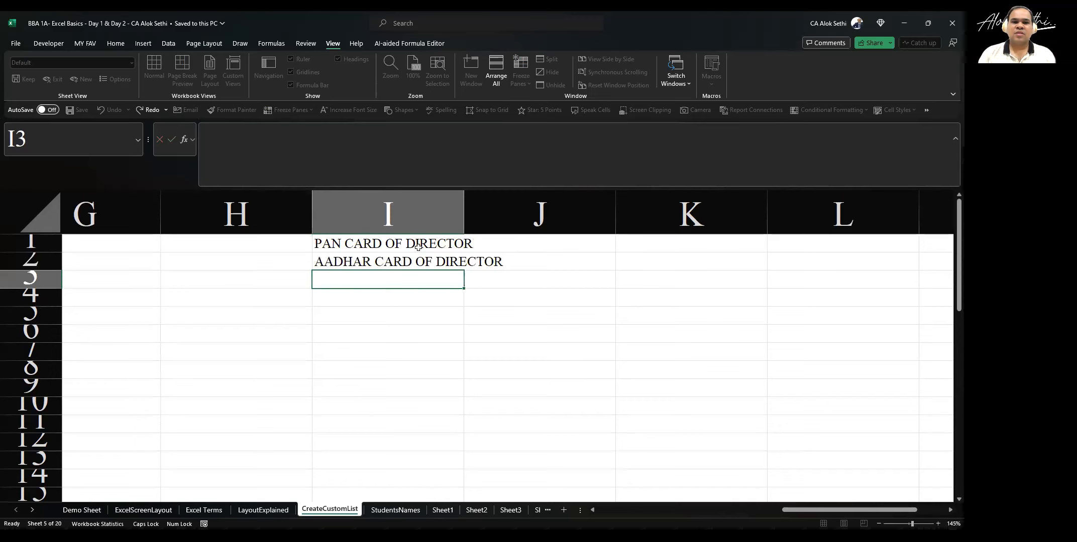
# Autofit the width of column I and enter PASSPORT OF DIRECTOR in cell I3
pyautogui.doubleClick(463, 213)
pyautogui.write('PASSOW')
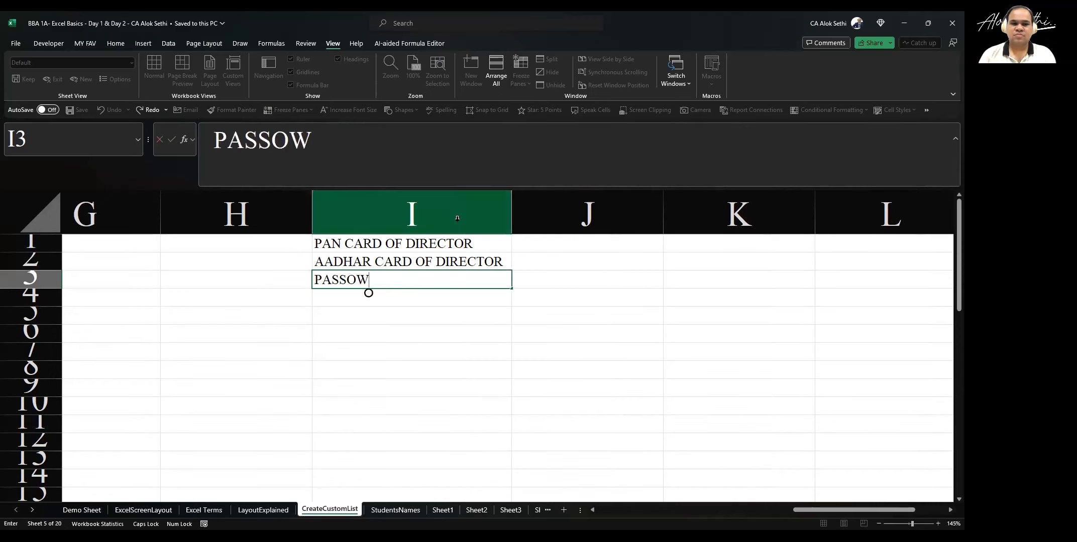
pyautogui.press('BackSpace')
pyautogui.press('BackSpace')
pyautogui.write('PRT')
pyautogui.press('BackSpace')
pyautogui.press('BackSpace')
pyautogui.write('ORT OF DIC')
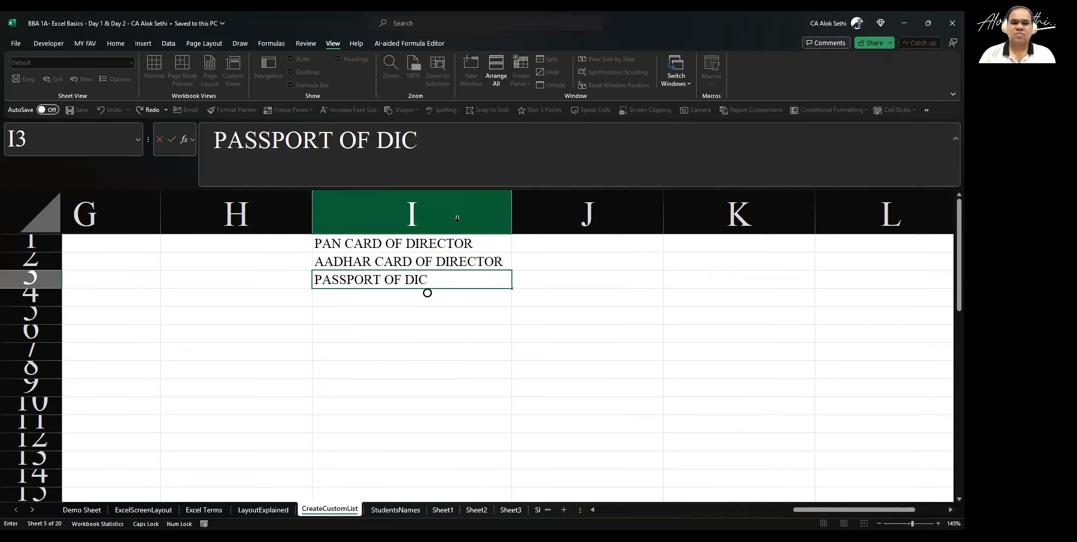
pyautogui.press('BackSpace')
pyautogui.write('RECTOR')
pyautogui.press('Return')
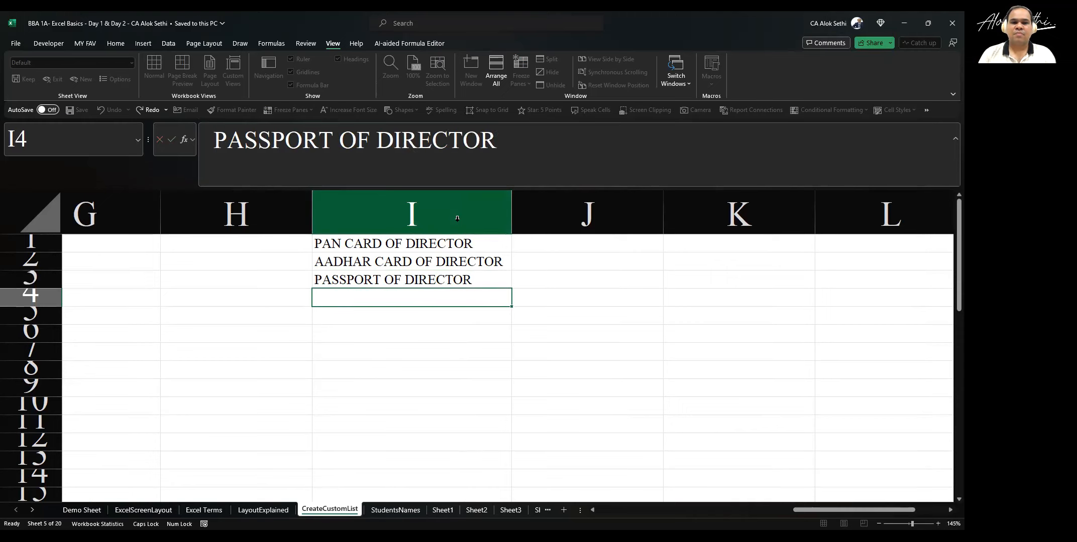
# Enter BANK ACCOUNT OF DIRECTOR in cell I4 and PHOTO OF DIRECTOR in cell I5
pyautogui.write('BANK ACCOUNT')
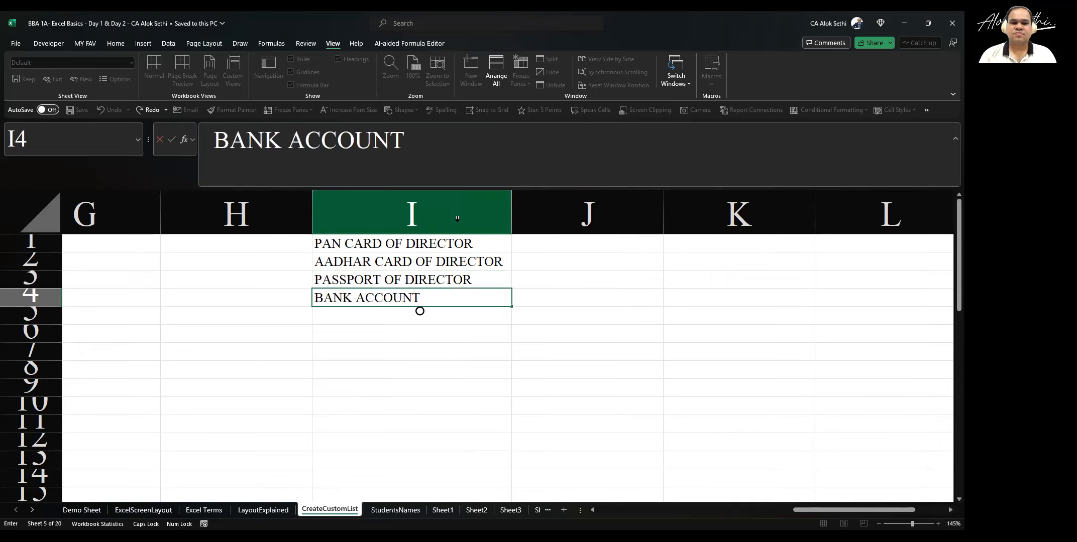
pyautogui.write(' OF DIRECTOR')
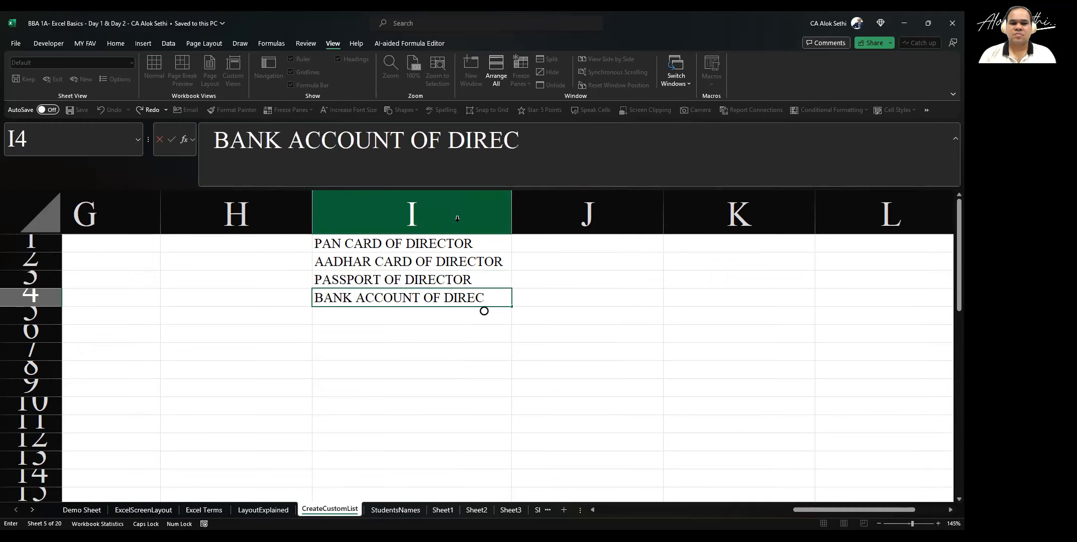
pyautogui.press('Return')
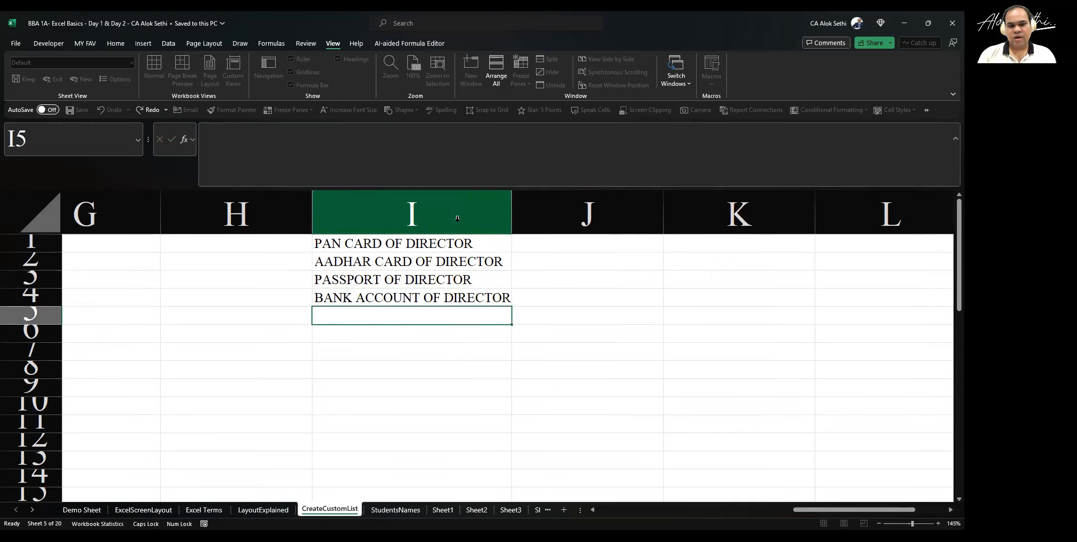
pyautogui.write('PHOTO')
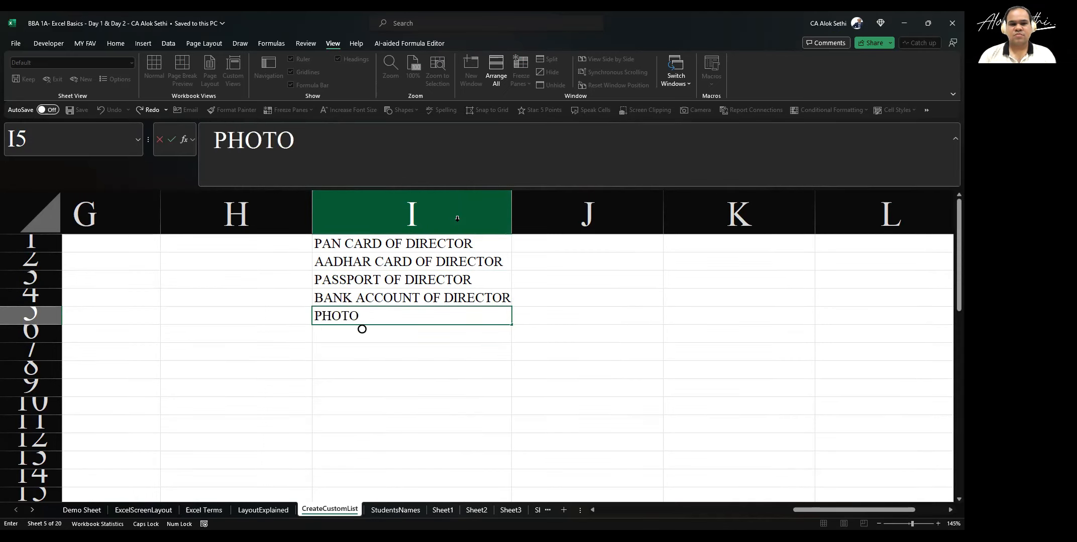
pyautogui.write(' OF DIRECTOR')
pyautogui.press('Return')
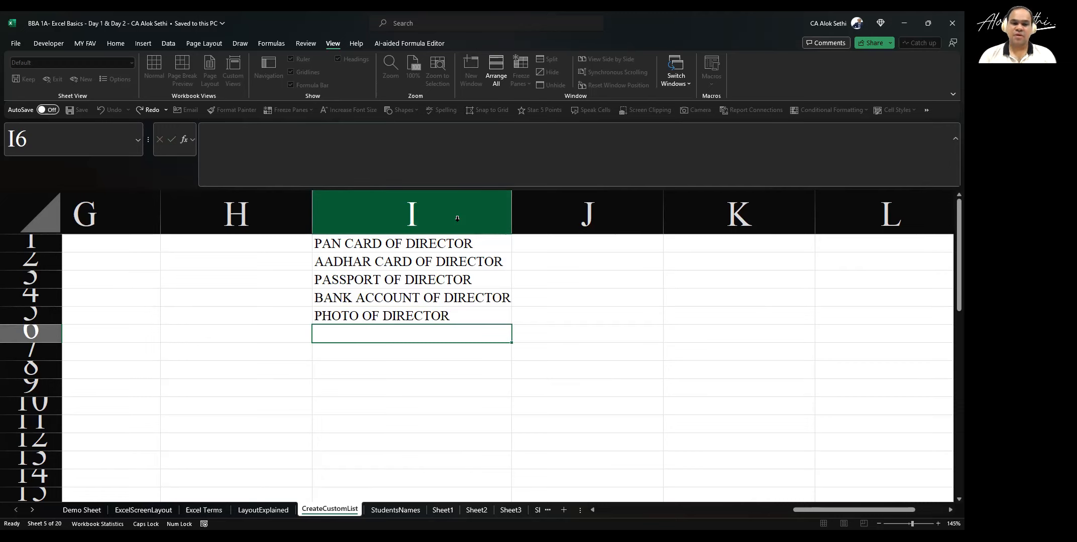
# Add DIN NUMBER OF DIRECTOR to the document list in cell I6
pyautogui.write('DIN NUMBE')
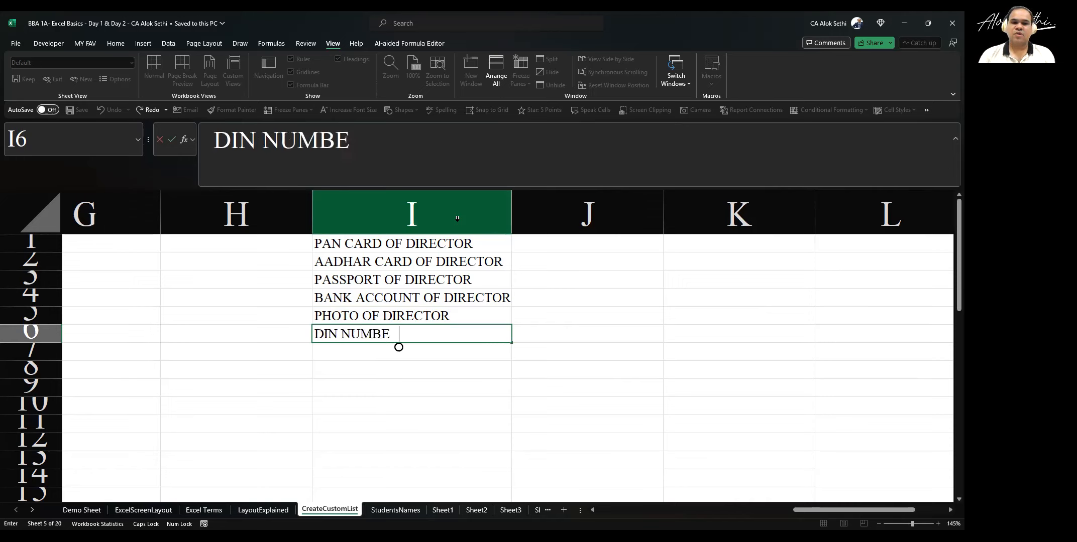
pyautogui.write('R OF DIRECTOR')
pyautogui.hotkey('ctrl', 'Return')
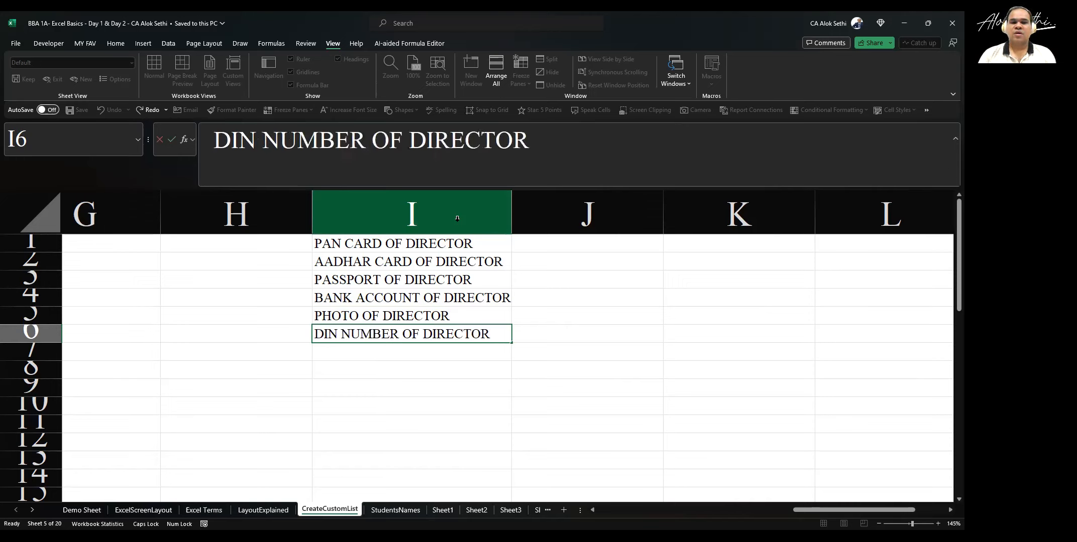
pyautogui.press('Down')
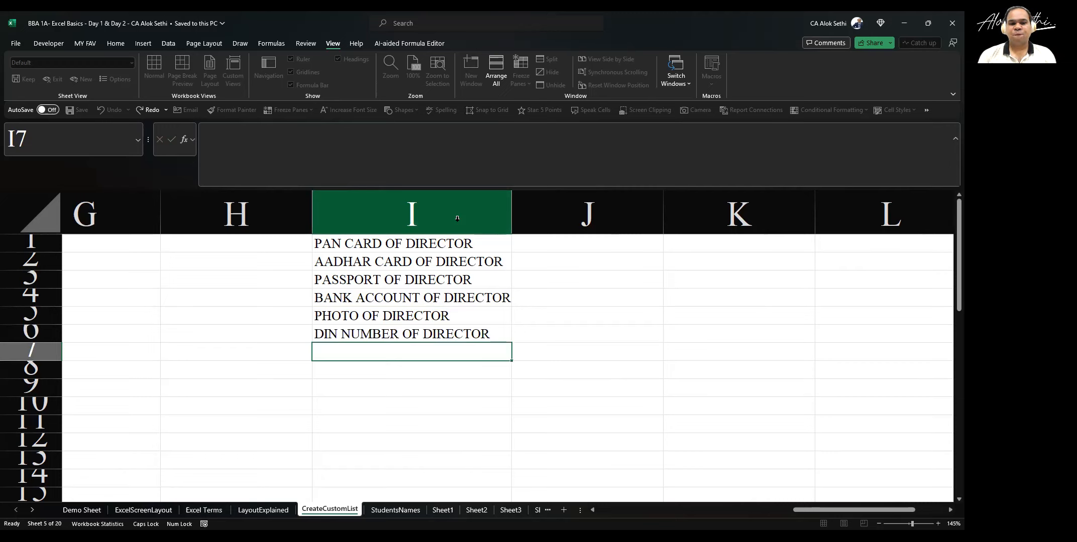
pyautogui.write('ADDRES')
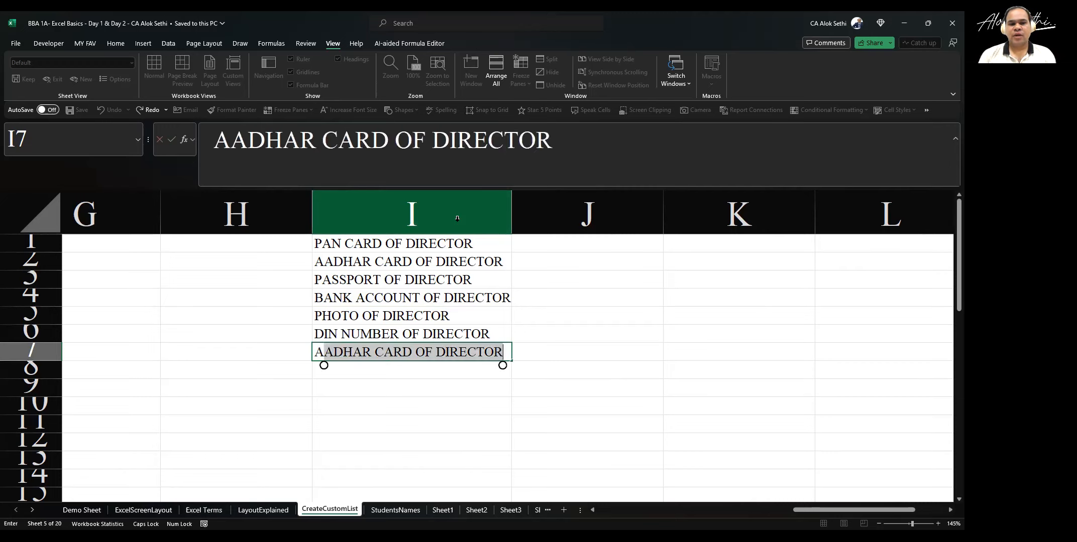
pyautogui.press('BackSpace')
pyautogui.press('BackSpace')
pyautogui.press('BackSpace')
pyautogui.press('BackSpace')
pyautogui.press('BackSpace')
pyautogui.press('BackSpace')
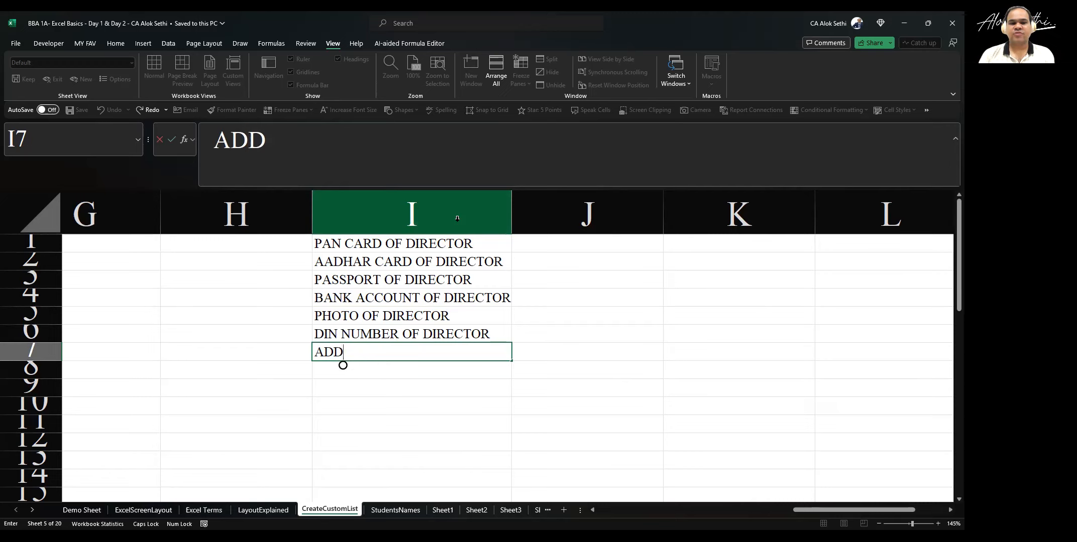
pyautogui.write('REGSI')
pyautogui.press('BackSpace')
pyautogui.press('BackSpace')
pyautogui.press('BackSpace')
pyautogui.press('BackSpace')
pyautogui.press('BackSpace')
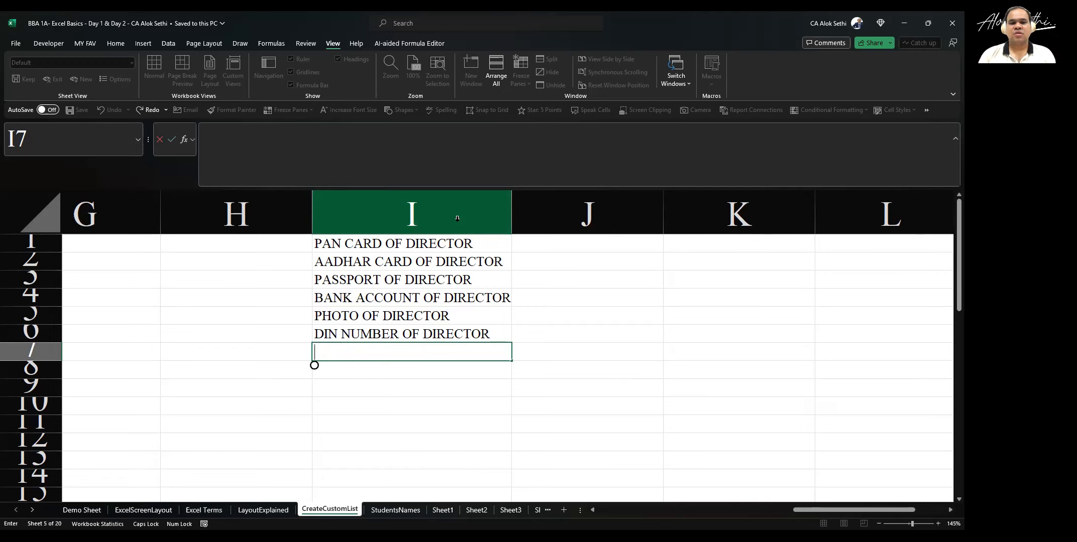
# Add ADDRESS OF DIRECTOR to the document list in cell I7
pyautogui.write('ADDRE')
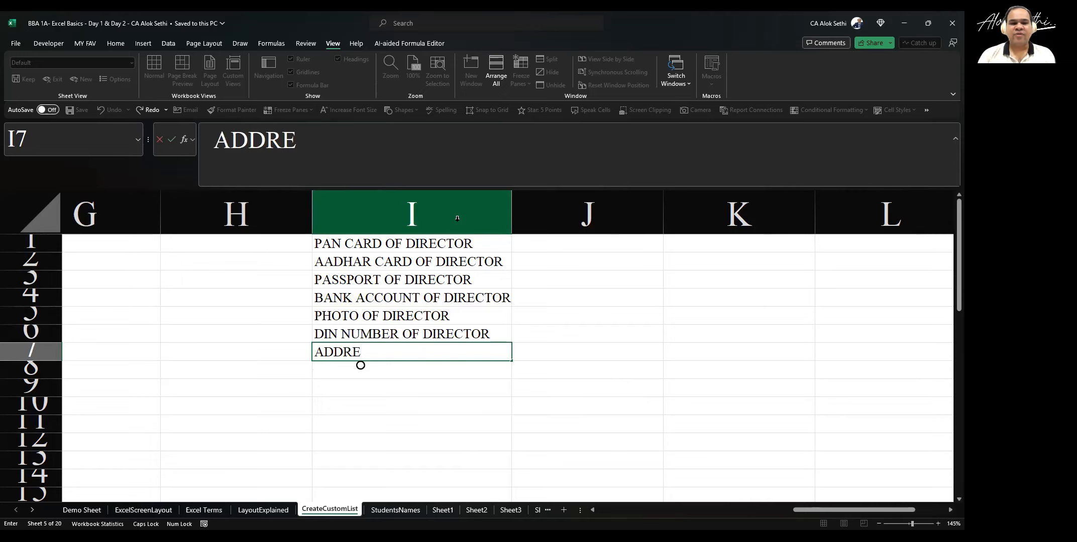
pyautogui.write('SS OF DIRECOTR')
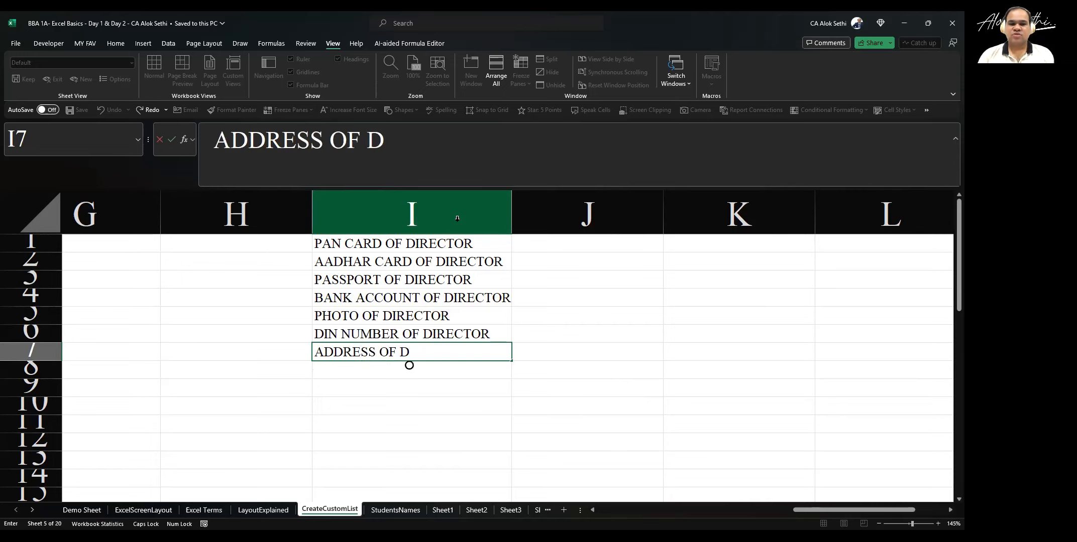
pyautogui.press('BackSpace')
pyautogui.press('BackSpace')
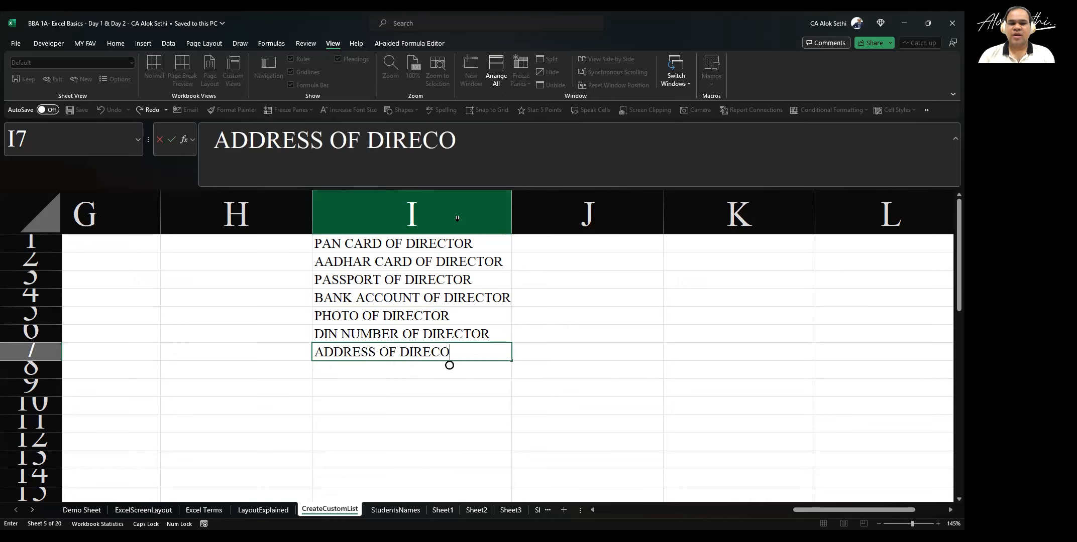
pyautogui.write('TOR')
pyautogui.press('Return')
# Complete the document list with MOBILE NO in cell I8 and EMAIL in cell I9
pyautogui.write('O')
pyautogui.press('BackSpace')
pyautogui.write('MOBILE NO')
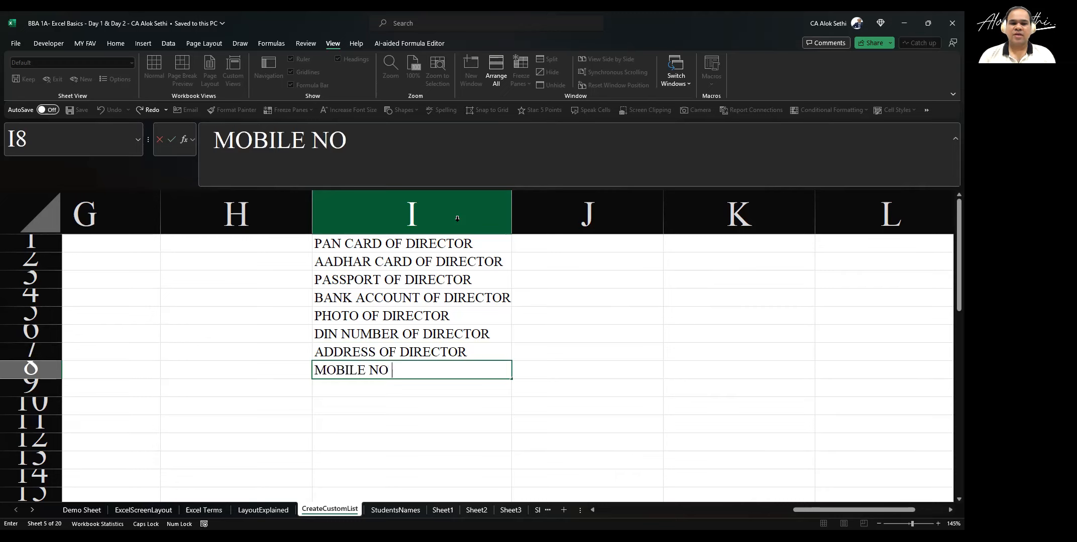
pyautogui.press('Return')
pyautogui.write('EMAIL')
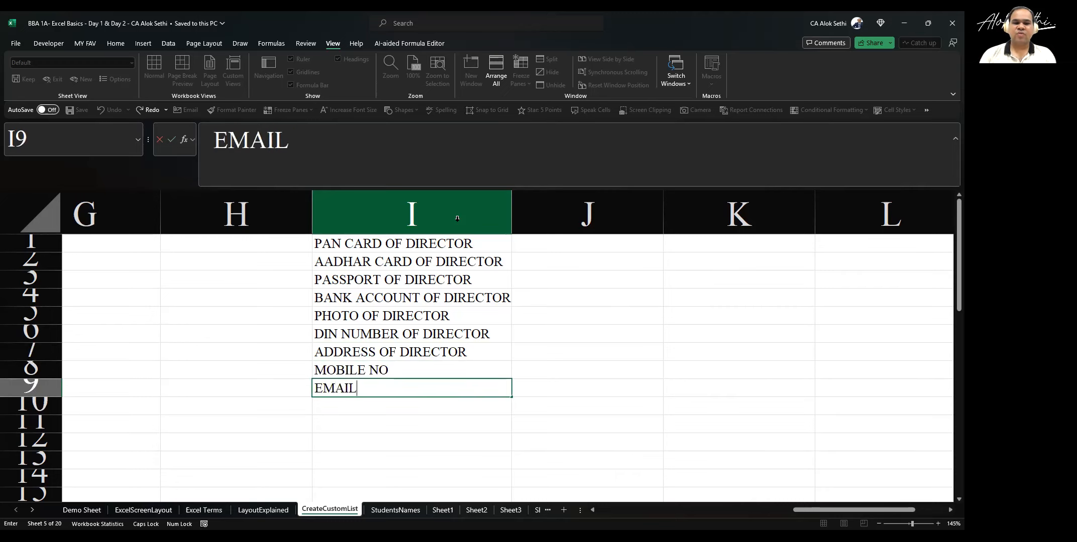
pyautogui.press('Return')
pyautogui.press('Up')
pyautogui.press('Up')
pyautogui.press('Up')
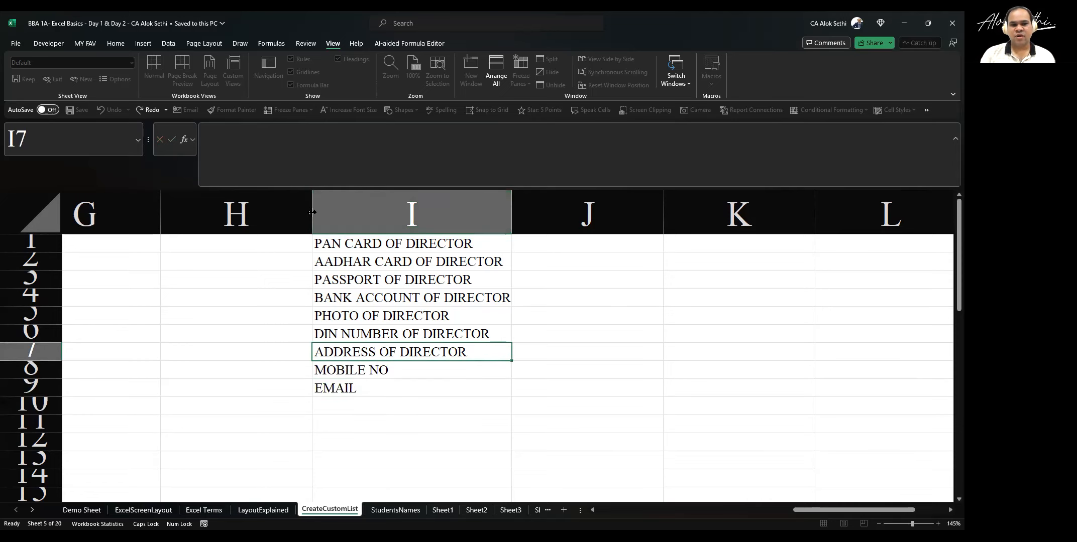
# Narrow column H and start the serial numbers with 1 in cell H1 and 2 in cell H2
pyautogui.moveTo(306, 217); pyautogui.dragTo(225, 217)
pyautogui.click(195, 244)
pyautogui.write('1')
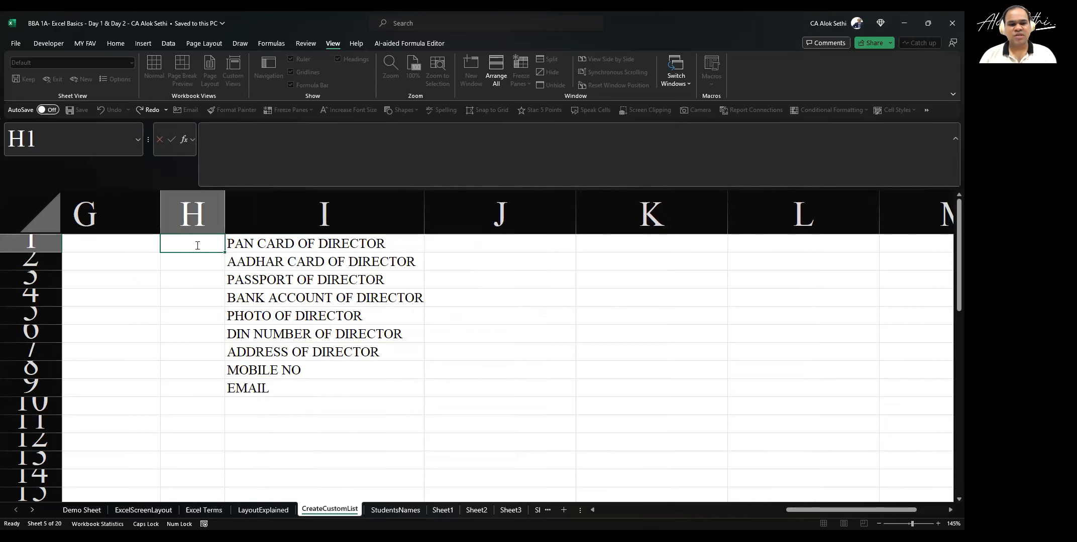
pyautogui.press('Return')
pyautogui.write('2')
pyautogui.press('Return')
pyautogui.press('Up')
# Extend the number series from H1:H2 down to H9 so every list item is numbered
pyautogui.click(195, 245)
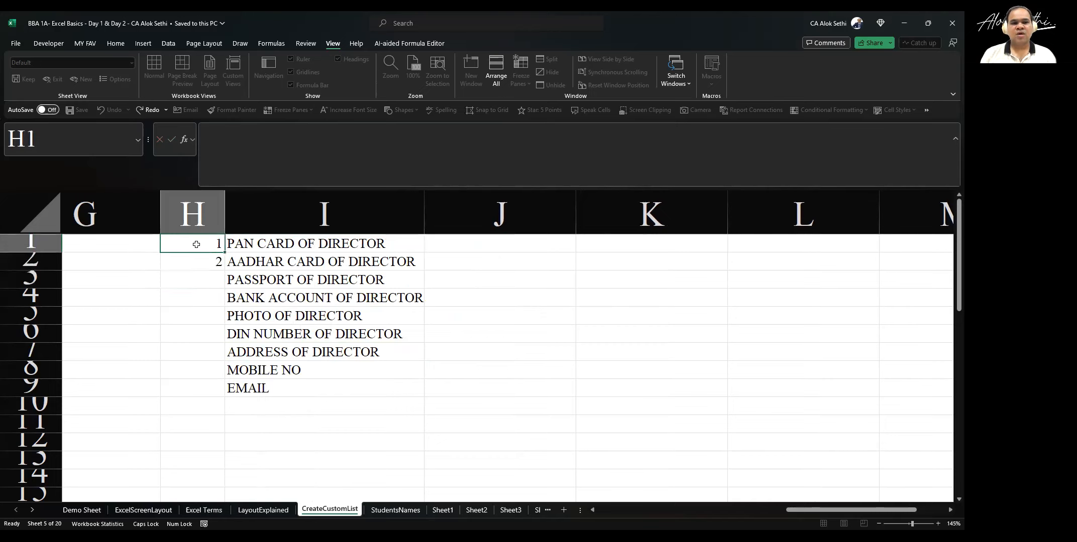
pyautogui.hotkey('shift', 'Down')
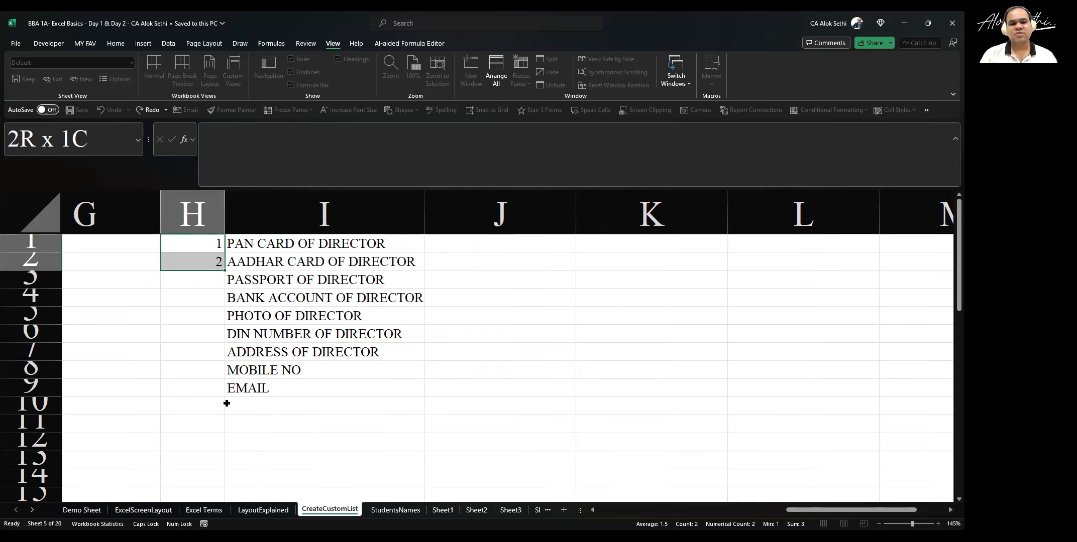
pyautogui.moveTo(227, 403); pyautogui.dragTo(226, 396)
pyautogui.click(209, 401)
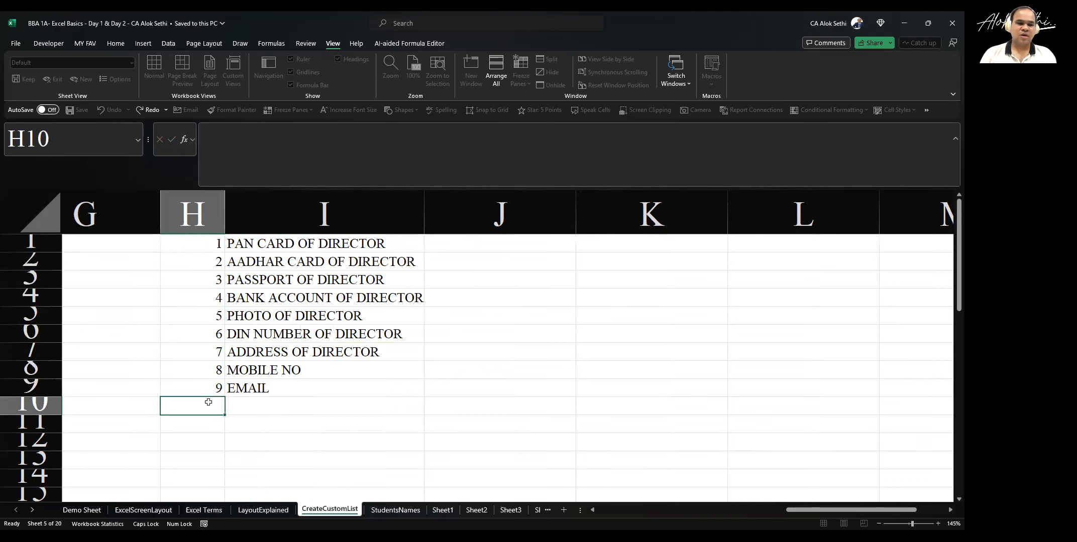
# Center the serial numbers in column H horizontally
pyautogui.click(204, 219)
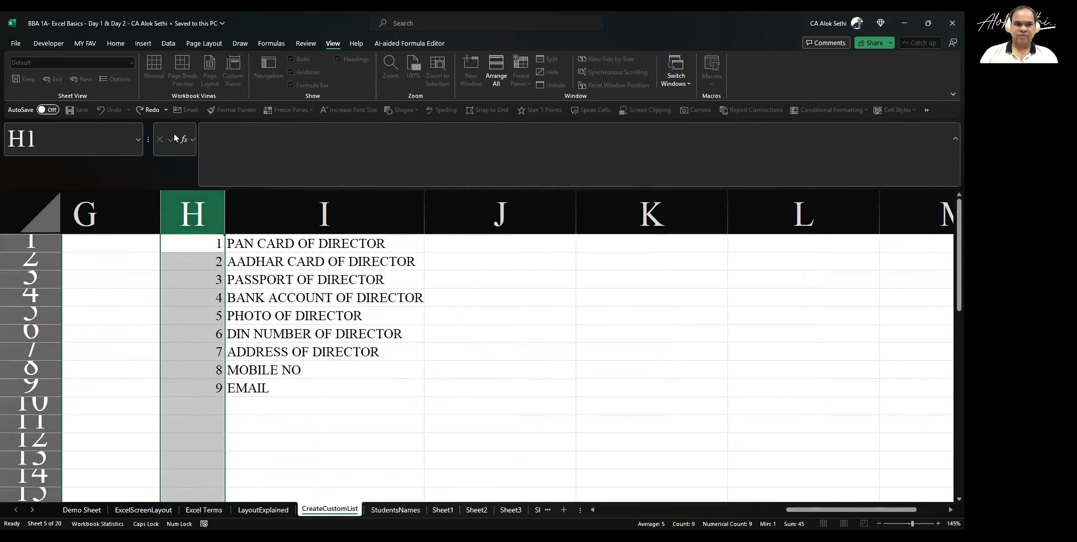
pyautogui.click(114, 49)
pyautogui.click(198, 79)
pyautogui.click(196, 402)
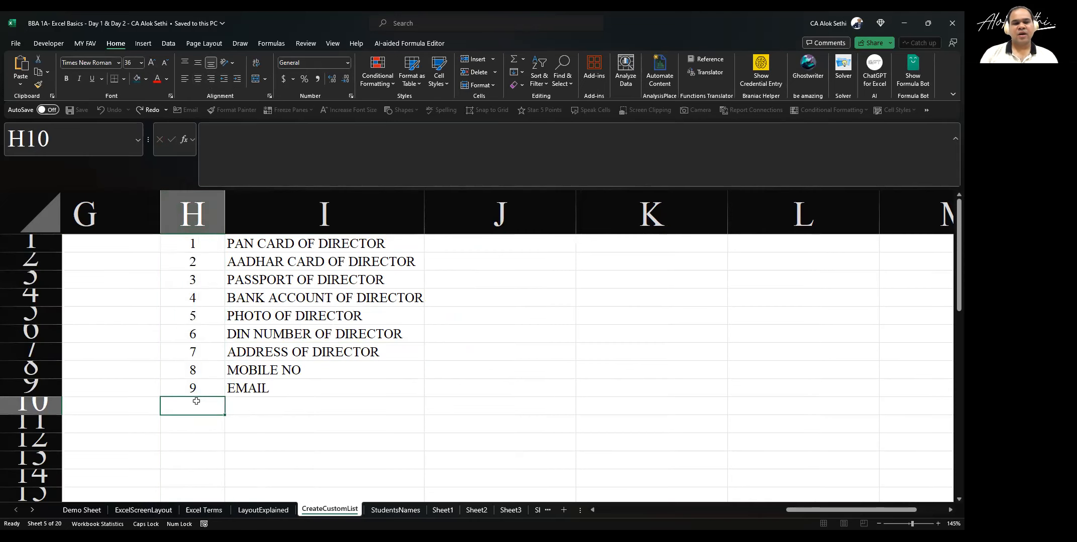
# Add serial number 10 in H10 with the item OBJECTIVE OF THE PROPOSED CO in I10
pyautogui.write('10')
pyautogui.press('Tab')
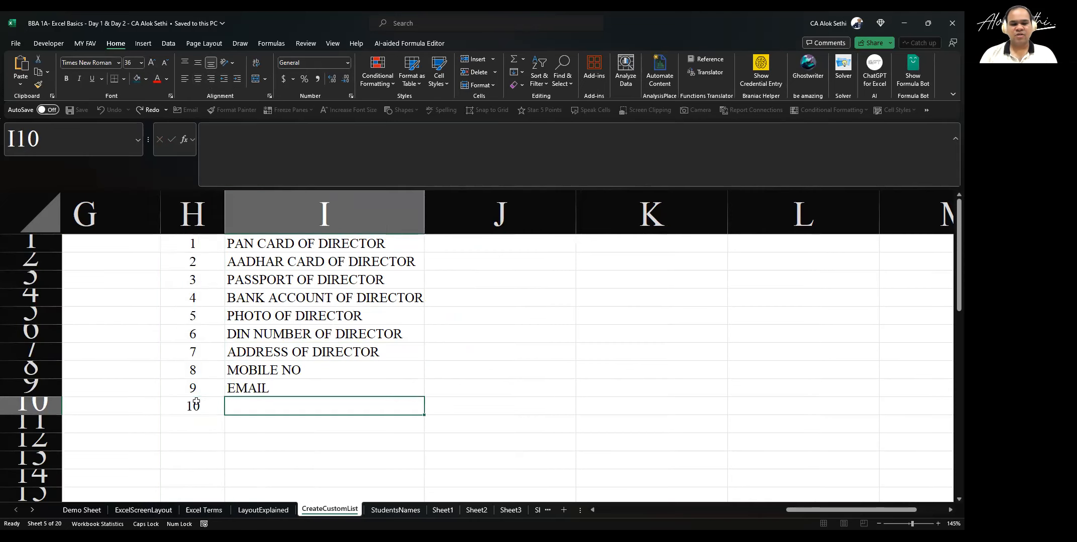
pyautogui.write('OBJECT')
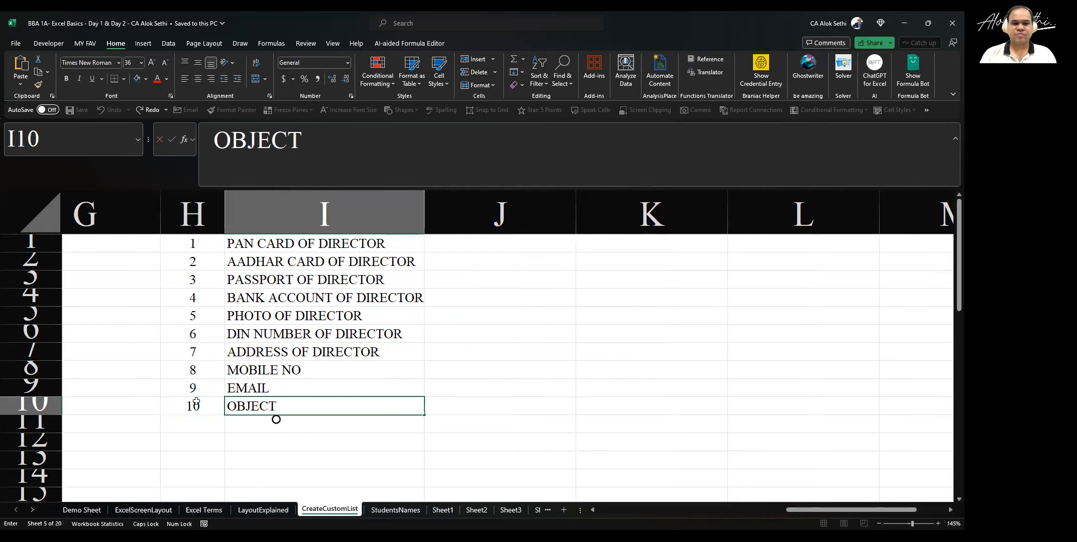
pyautogui.write('IVE OF THE PROP ')
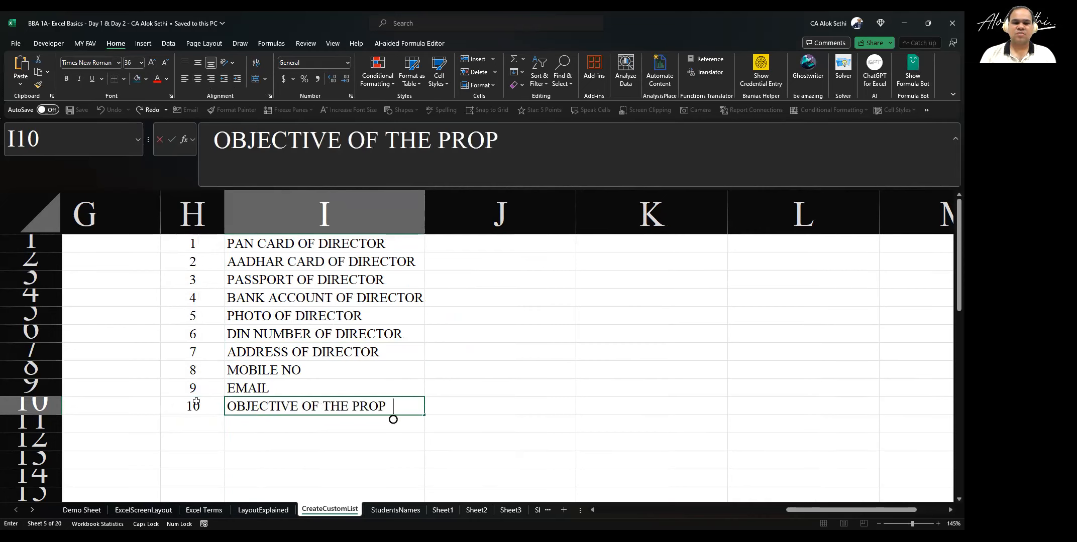
pyautogui.write('OSED CO')
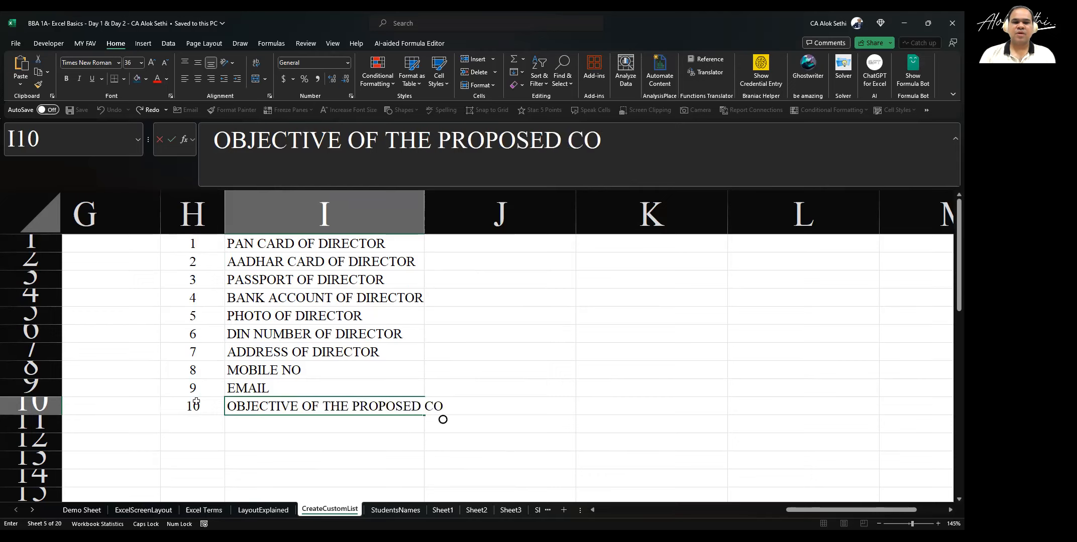
pyautogui.press('Return')
# Add serial number 11 in H11 with 3 PROPOSED NAMES in I11, and autofit column I to its contents
pyautogui.write('11')
pyautogui.press('Tab')
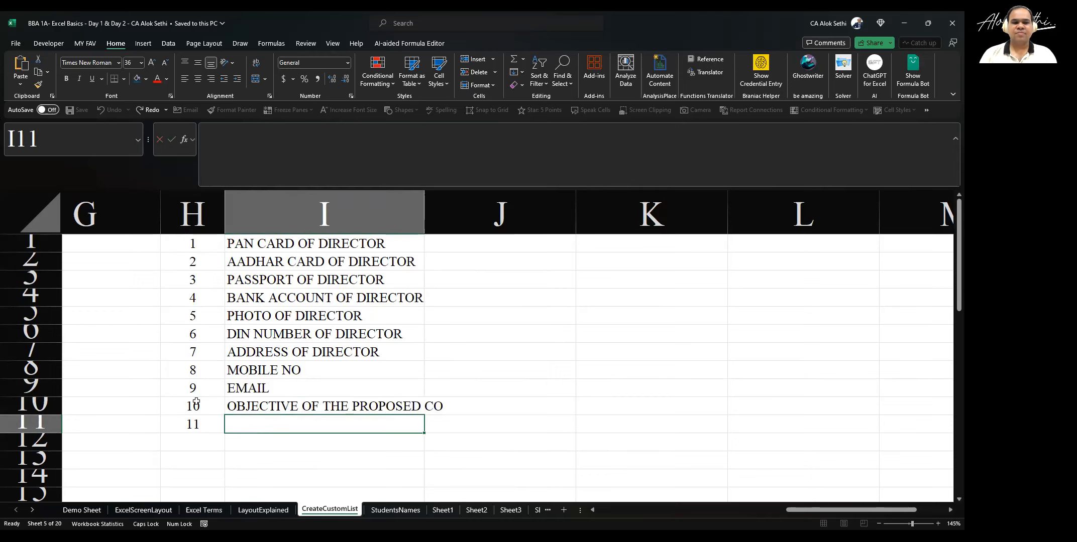
pyautogui.write('3 ')
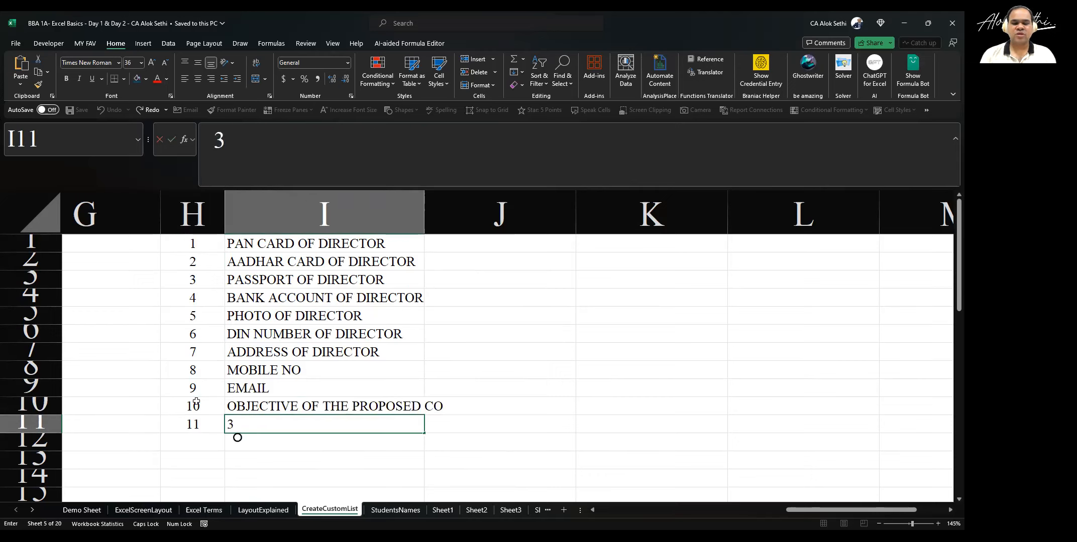
pyautogui.write('PRO')
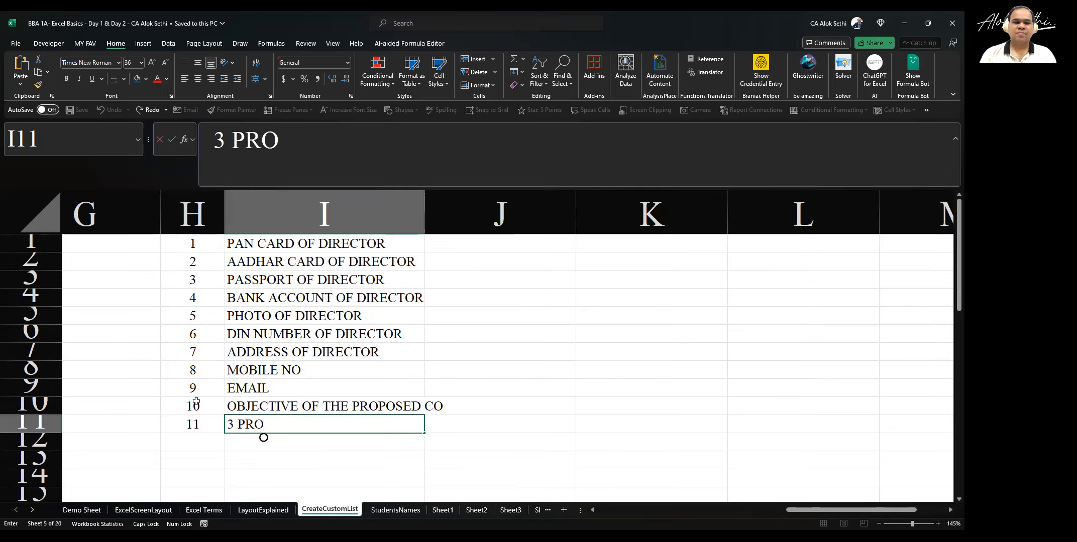
pyautogui.write('POSED NAMES')
pyautogui.click(193, 442)
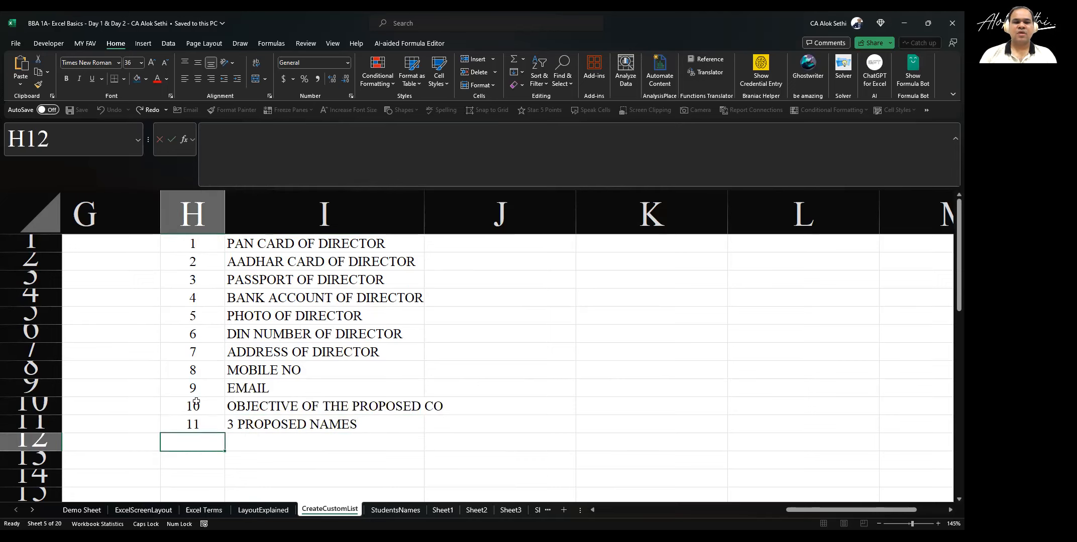
pyautogui.doubleClick(424, 212)
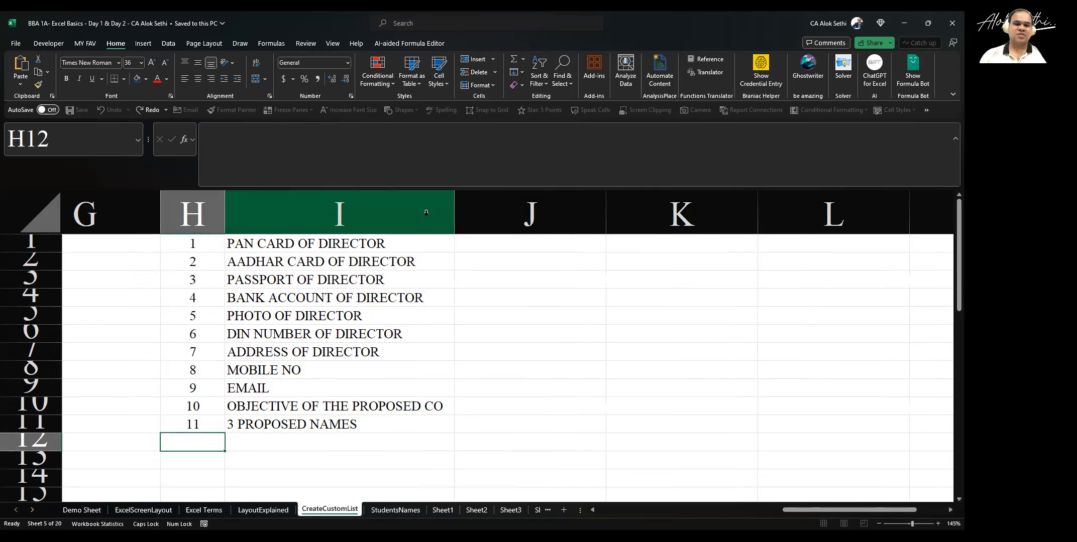
# Clear the manually entered serial numbers from H1:H11
pyautogui.click(213, 242)
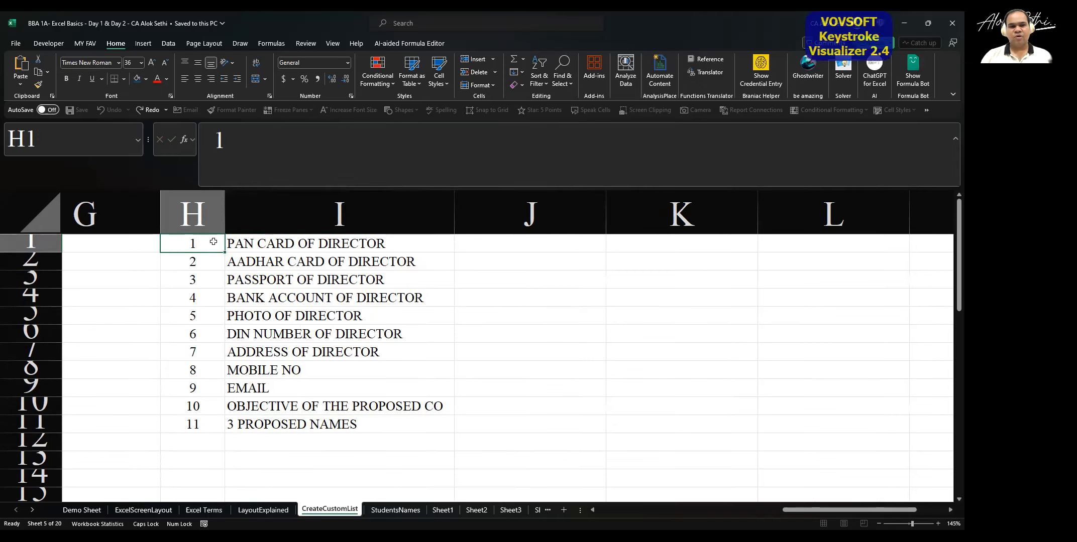
pyautogui.hotkey('shift', 'Down')
pyautogui.hotkey('shift', 'Down')
pyautogui.hotkey('shift', 'Down')
pyautogui.hotkey('shift', 'Down')
pyautogui.hotkey('shift', 'Down')
pyautogui.hotkey('shift', 'Down')
pyautogui.hotkey('shift', 'Down')
pyautogui.hotkey('shift', 'Down')
pyautogui.hotkey('shift', 'Down')
pyautogui.hotkey('shift', 'Down')
pyautogui.hotkey('shift', 'Down')
pyautogui.hotkey('shift', 'Up')
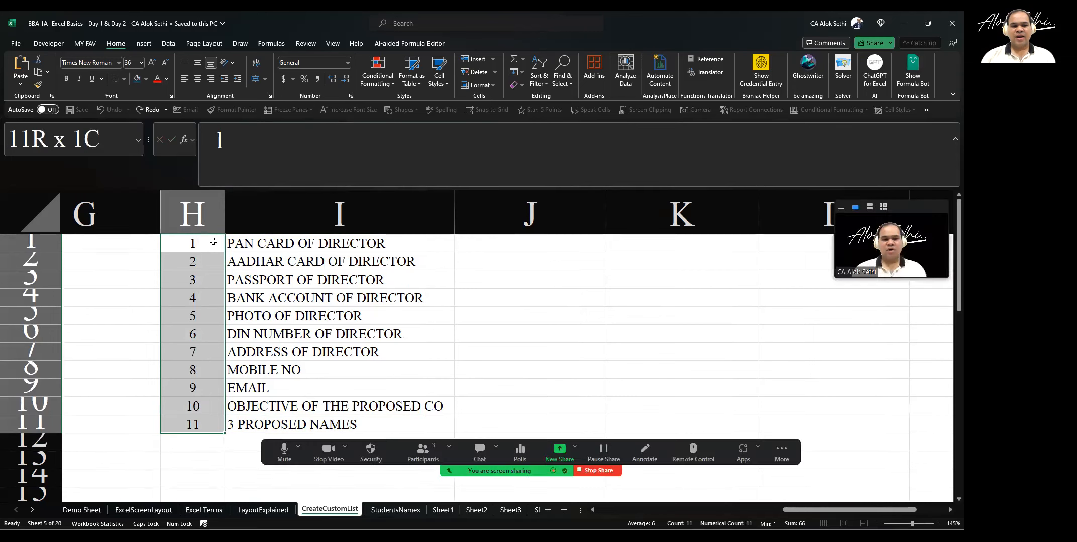
pyautogui.press('Delete')
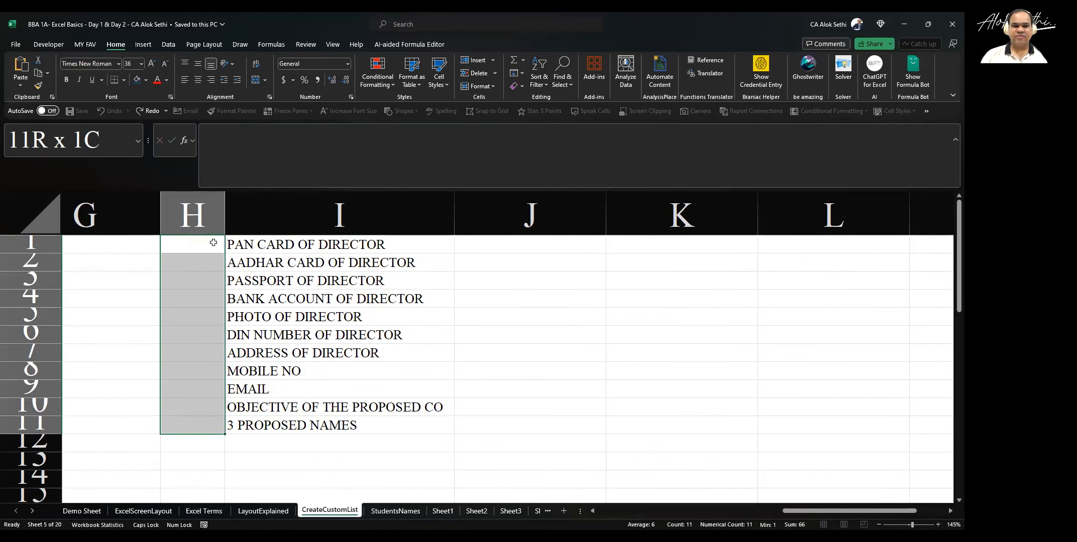
# Number the document list automatically by entering the formula =SEQUENCE(11) in H1
pyautogui.press('Down')
pyautogui.press('Up')
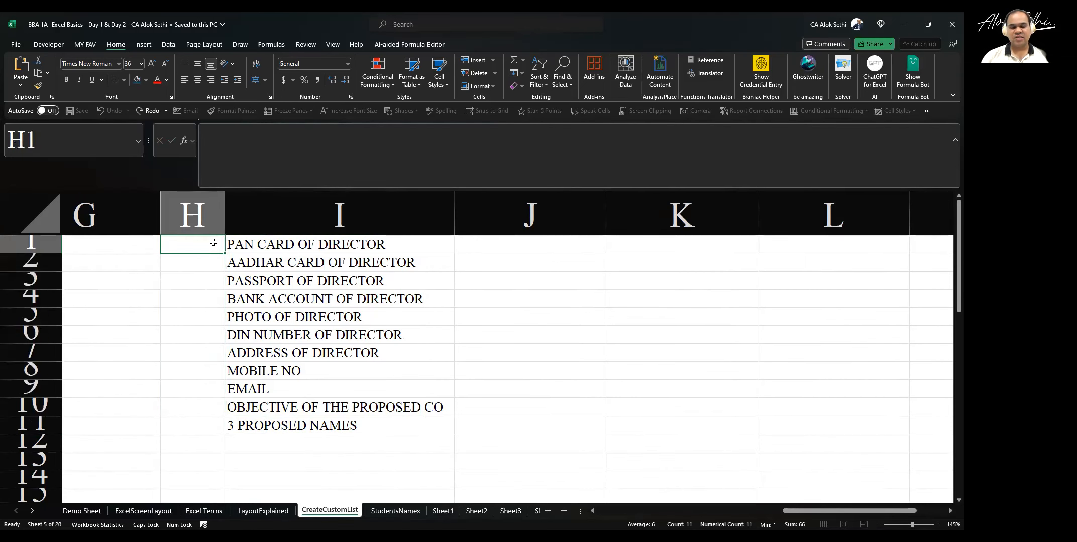
pyautogui.write('=')
pyautogui.press('capslock')
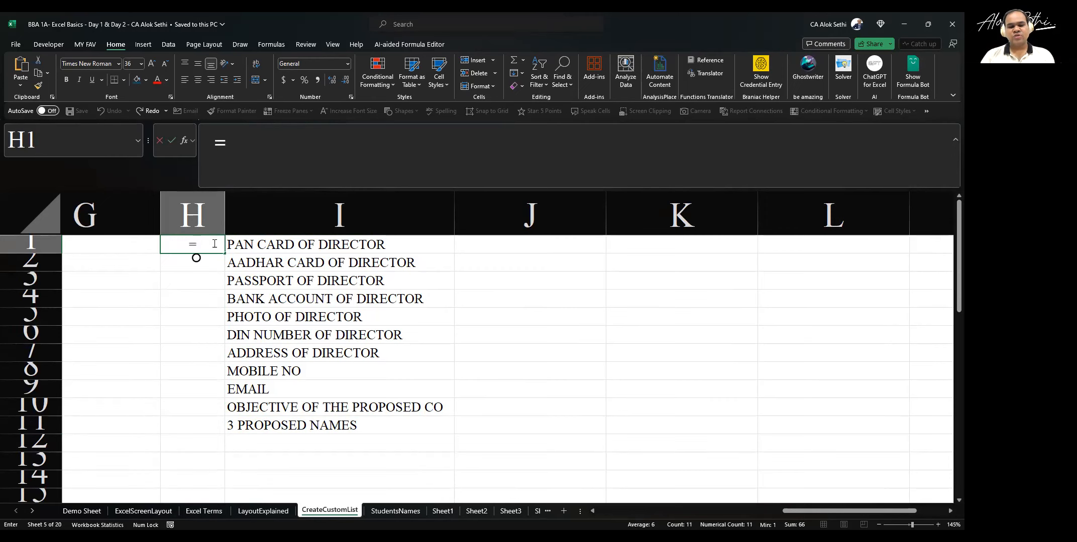
pyautogui.write('sequenc')
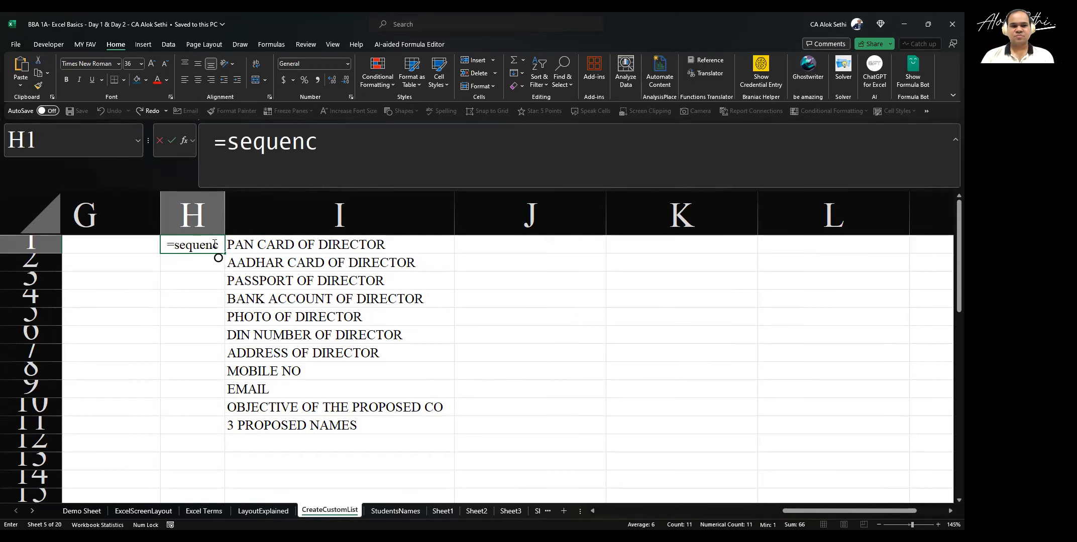
pyautogui.write('e(')
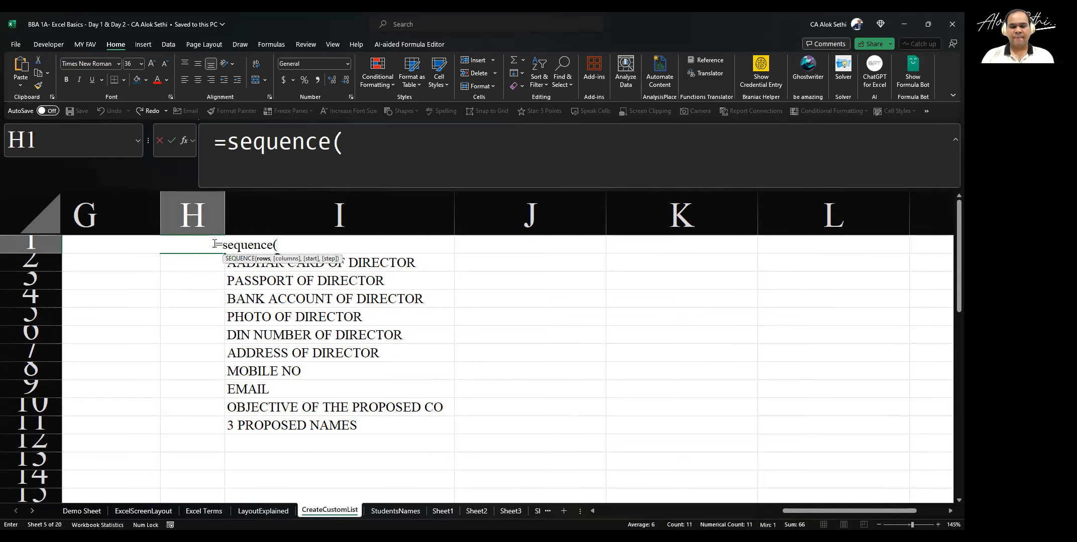
pyautogui.write('11')
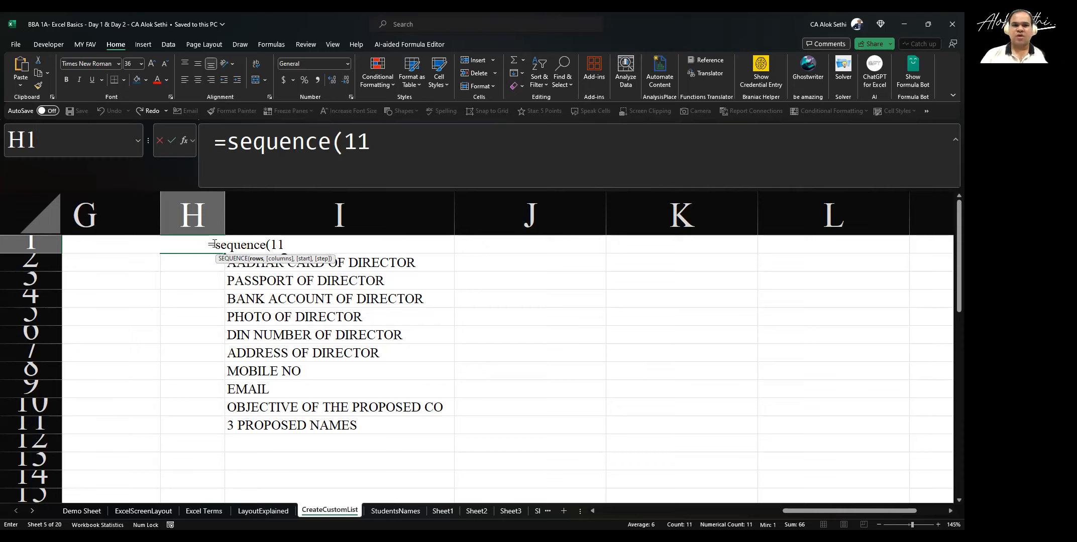
pyautogui.write(')')
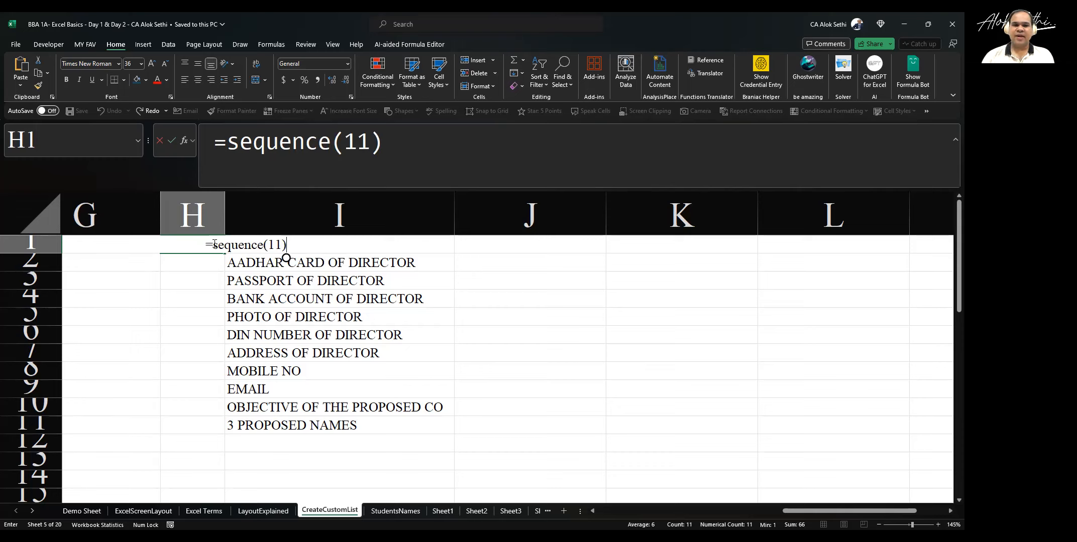
pyautogui.press('Return')
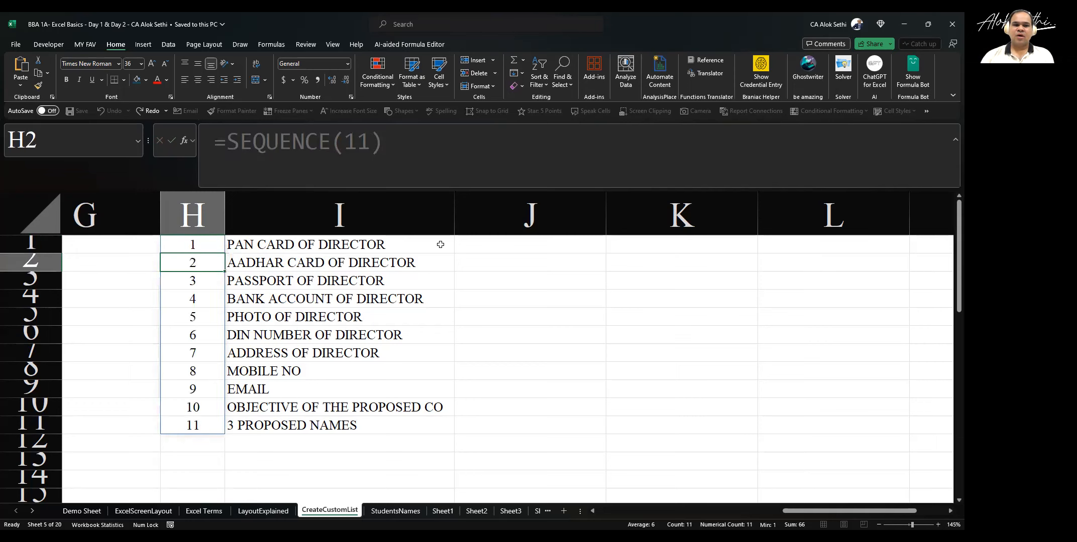
# Insert a blank row above row 1 to shift the SEQUENCE-numbered list down one row
pyautogui.click(518, 267)
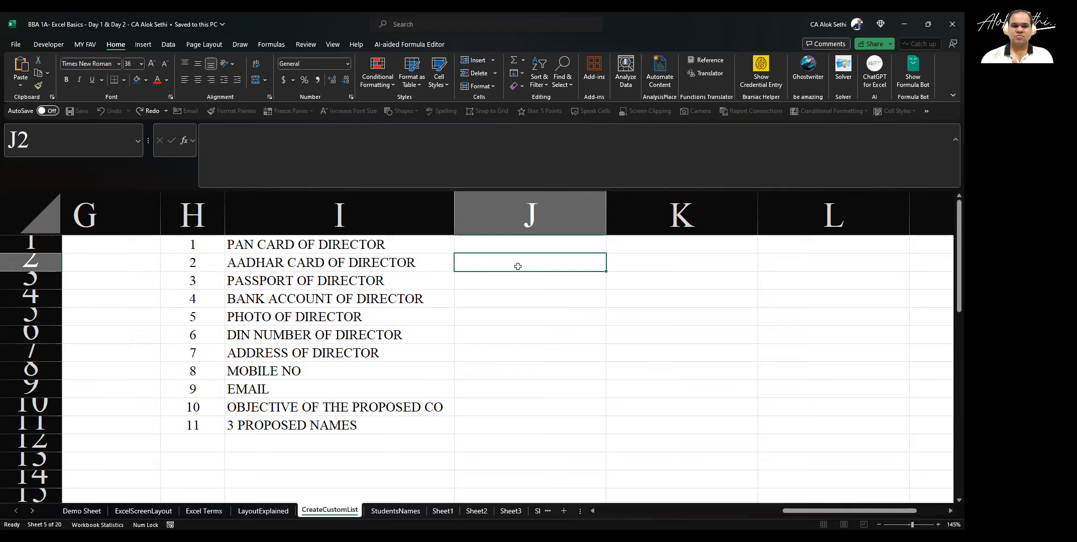
pyautogui.press('Left')
pyautogui.press('Left')
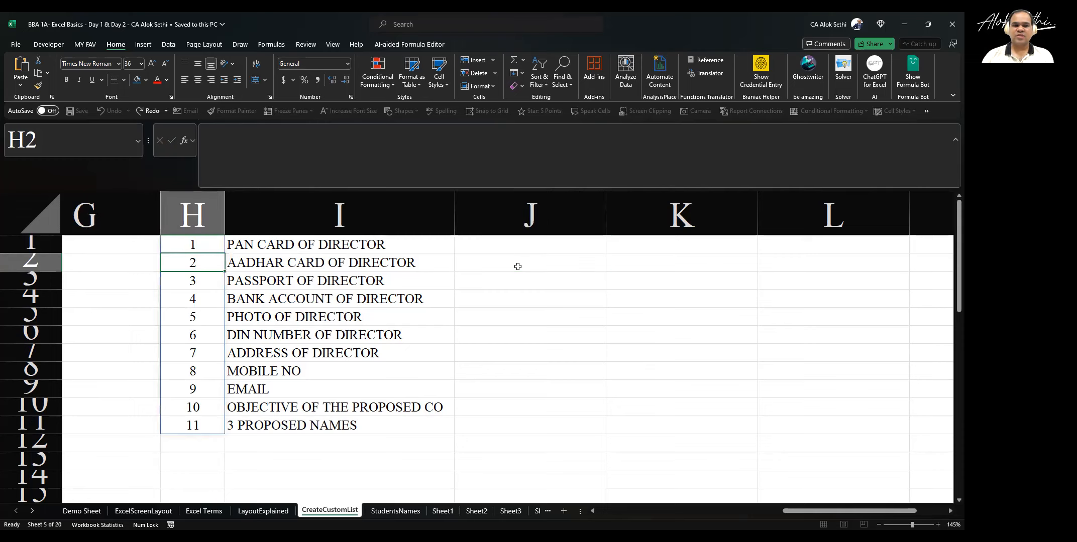
pyautogui.press('Up')
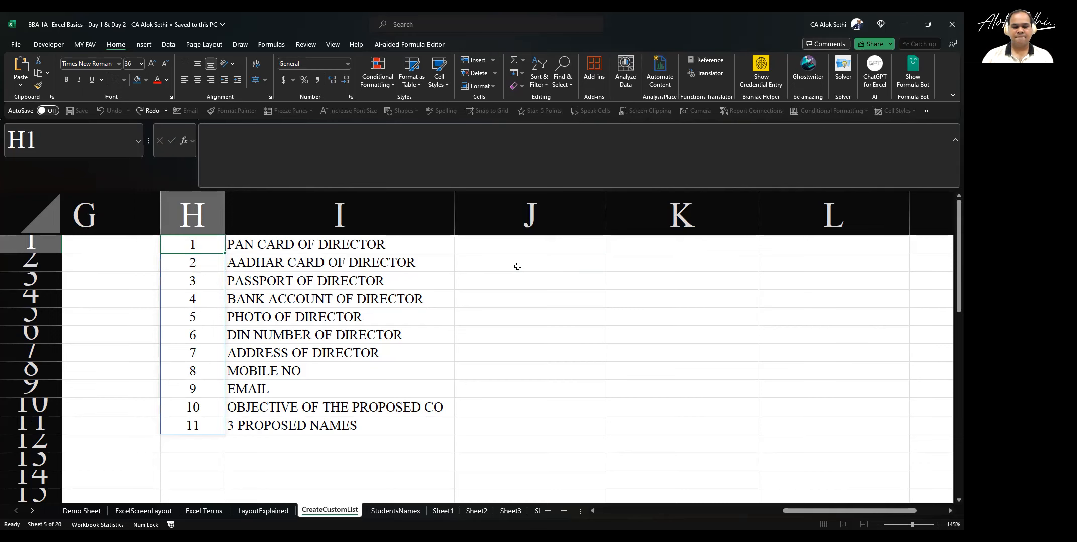
pyautogui.hotkey('ctrl', 'space')
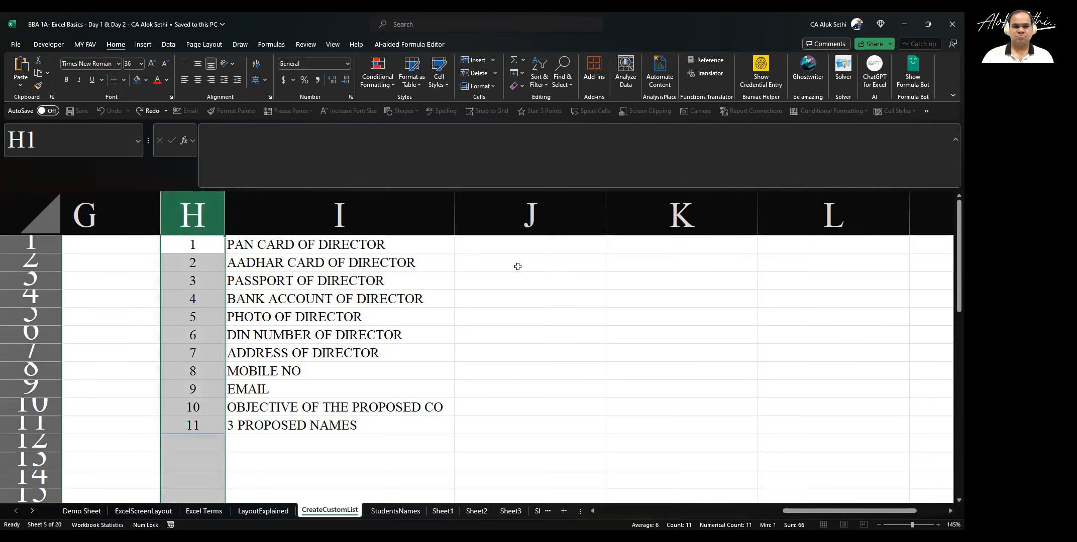
pyautogui.hotkey('shift', 'BackSpace')
pyautogui.hotkey('shift', 'space')
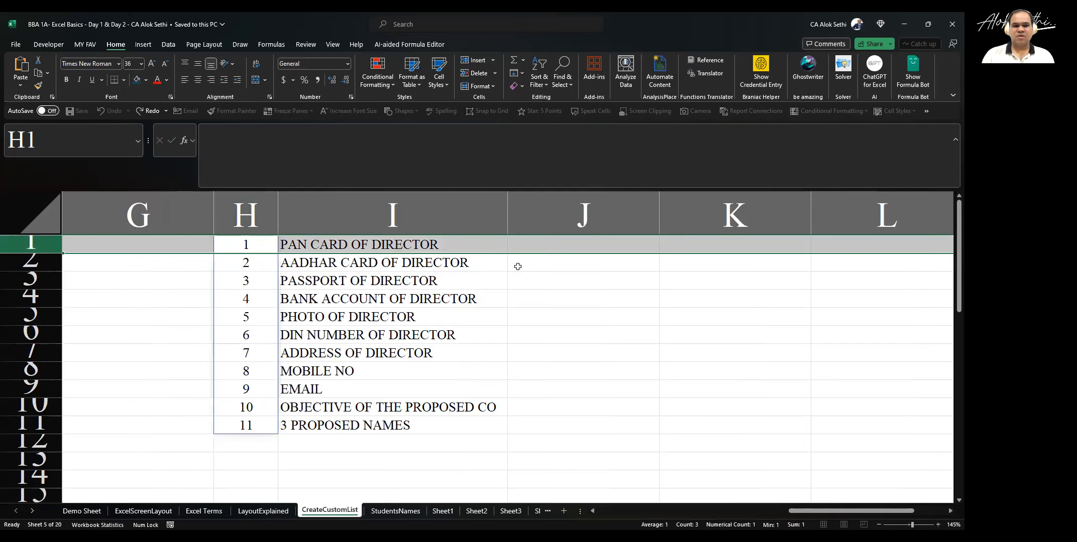
pyautogui.hotkey('ctrl', 'shift', '+')
pyautogui.press('Down')
pyautogui.press('Up')
pyautogui.press('Down')
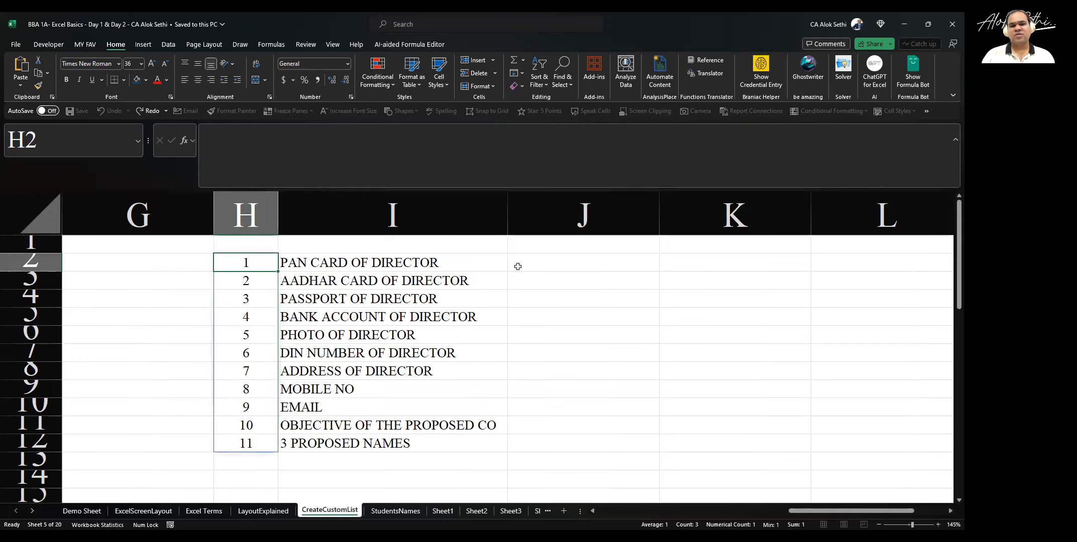
# Undo the row insertion above the numbered list
pyautogui.press('Up')
pyautogui.press('Down')
pyautogui.press('Up')
pyautogui.press('Down')
pyautogui.hotkey('ctrl', 'z')
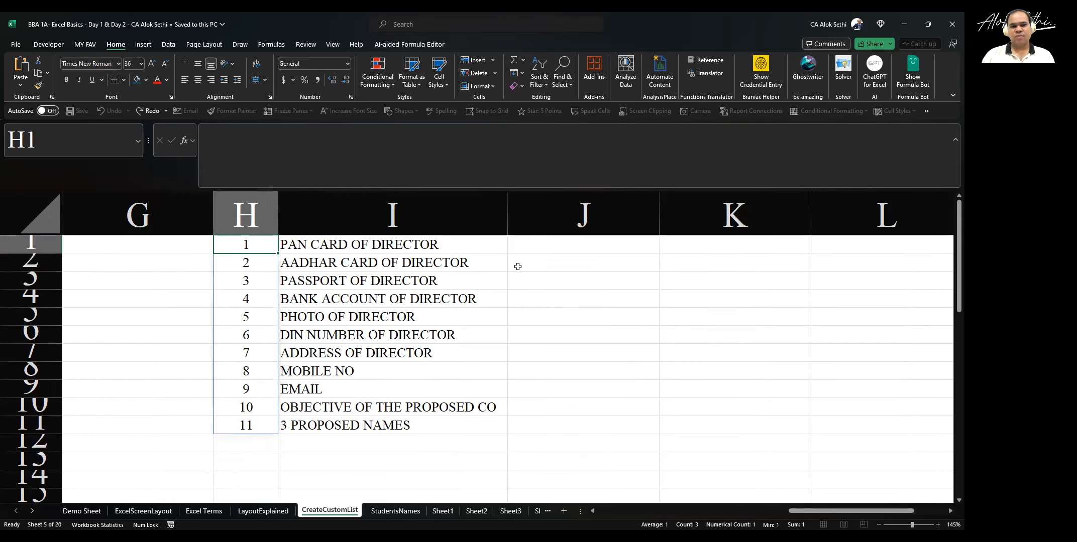
pyautogui.press('Right')
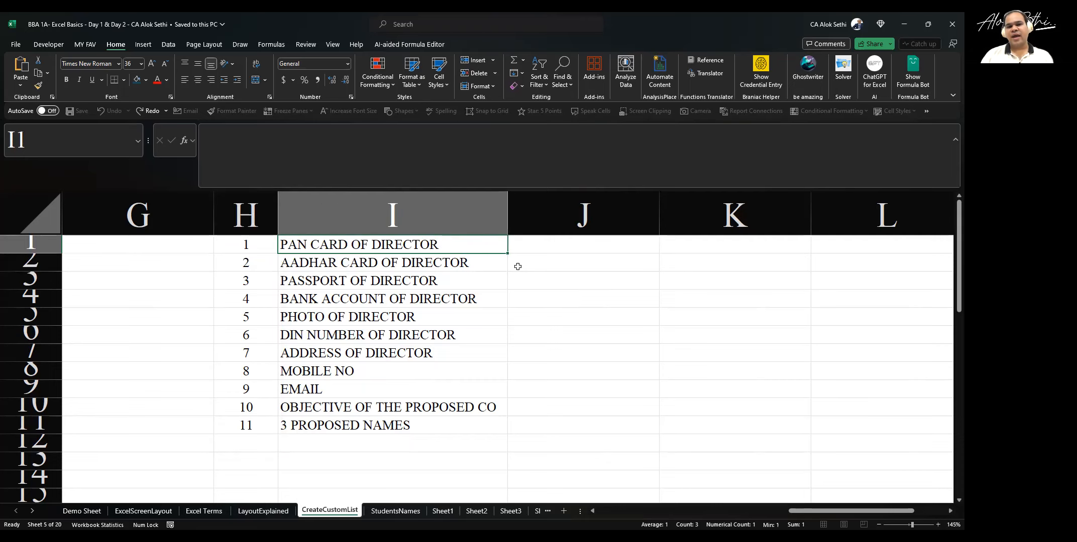
pyautogui.press('Left')
pyautogui.press('Right')
pyautogui.press('Left')
pyautogui.press('Right')
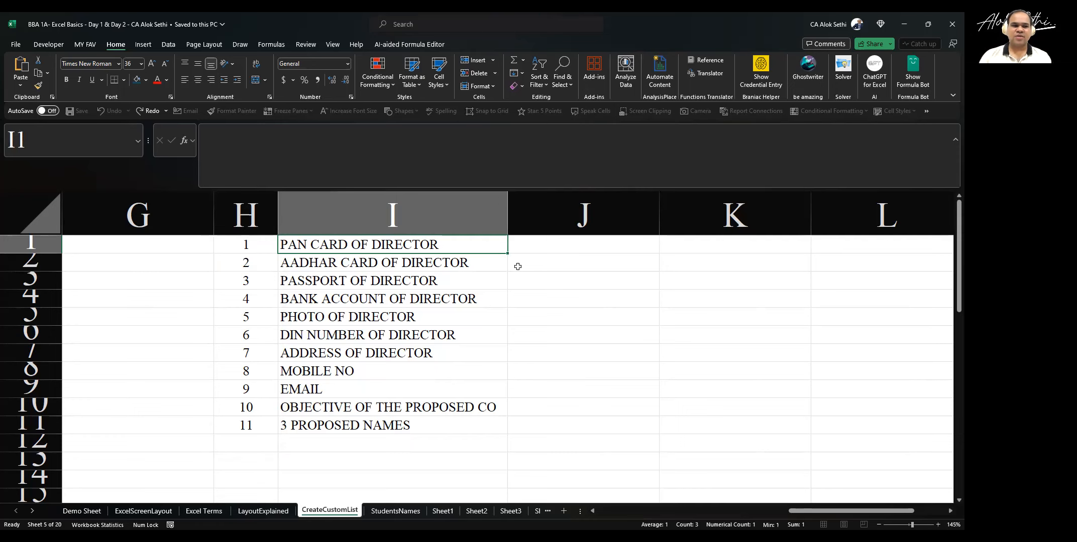
# Select the whole of row 1 and insert a blank row above the document list
pyautogui.click(38, 223)
pyautogui.moveTo(43, 253); pyautogui.dragTo(85, 263)
pyautogui.click(87, 263)
pyautogui.scroll(-2, 87, 264)
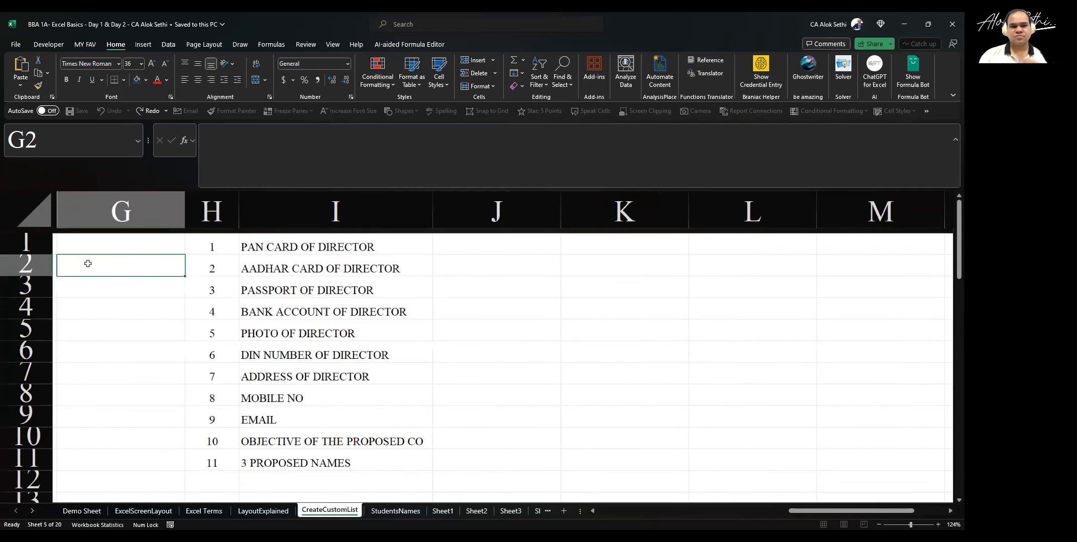
pyautogui.hscroll(-2, 88, 264)
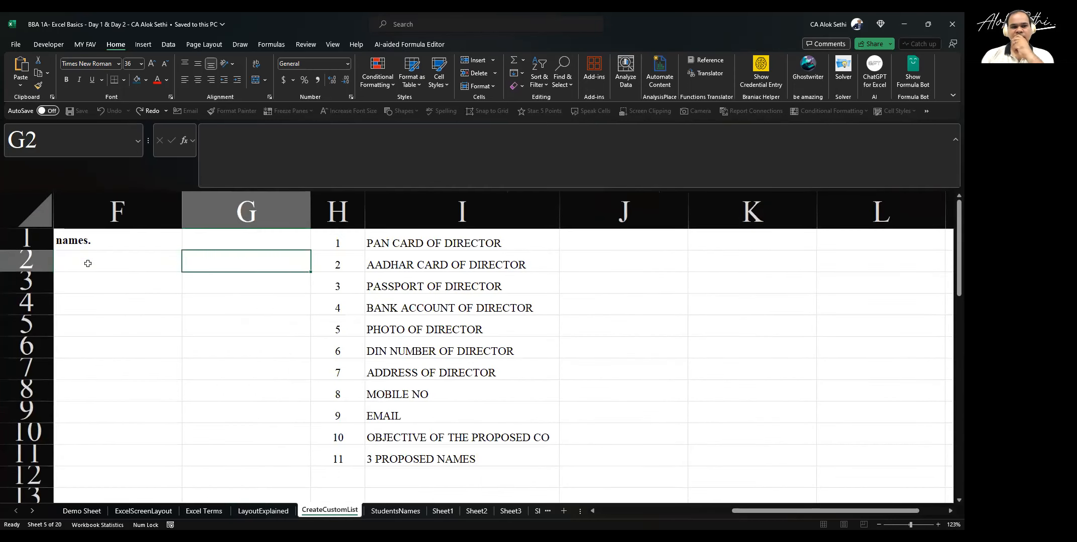
pyautogui.rightClick(16, 236)
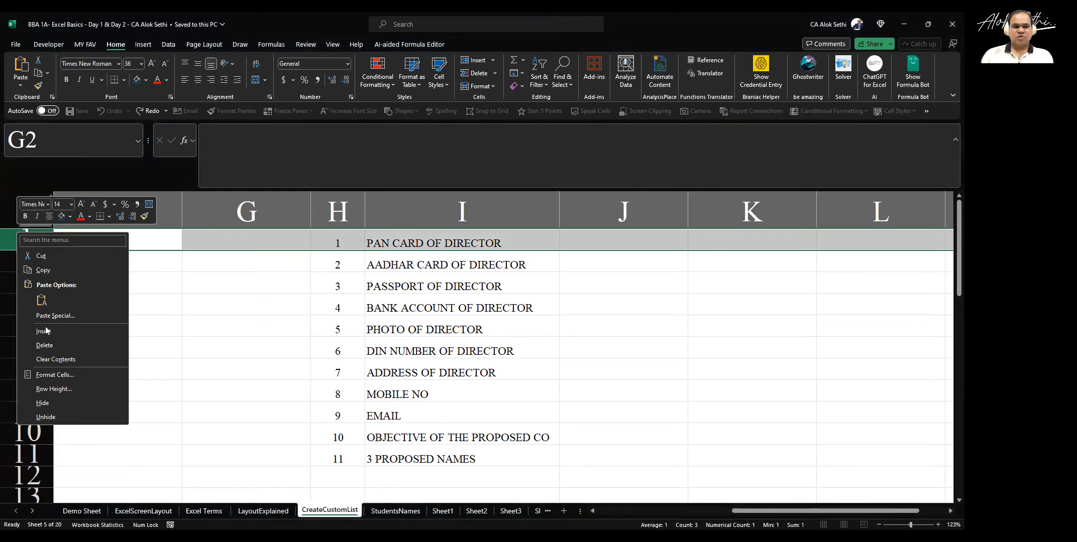
pyautogui.click(28, 241)
pyautogui.rightClick(32, 241)
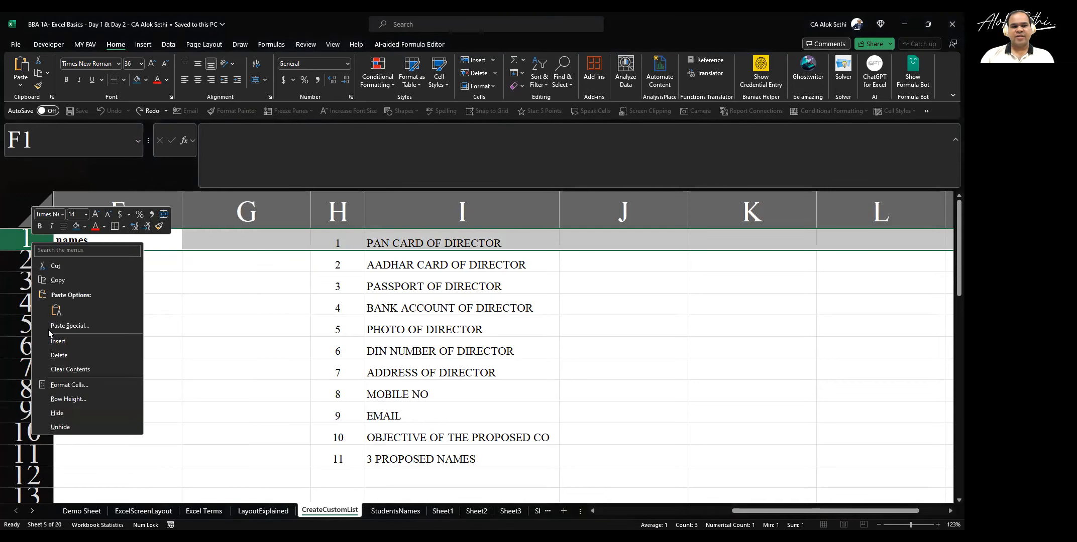
pyautogui.click(53, 341)
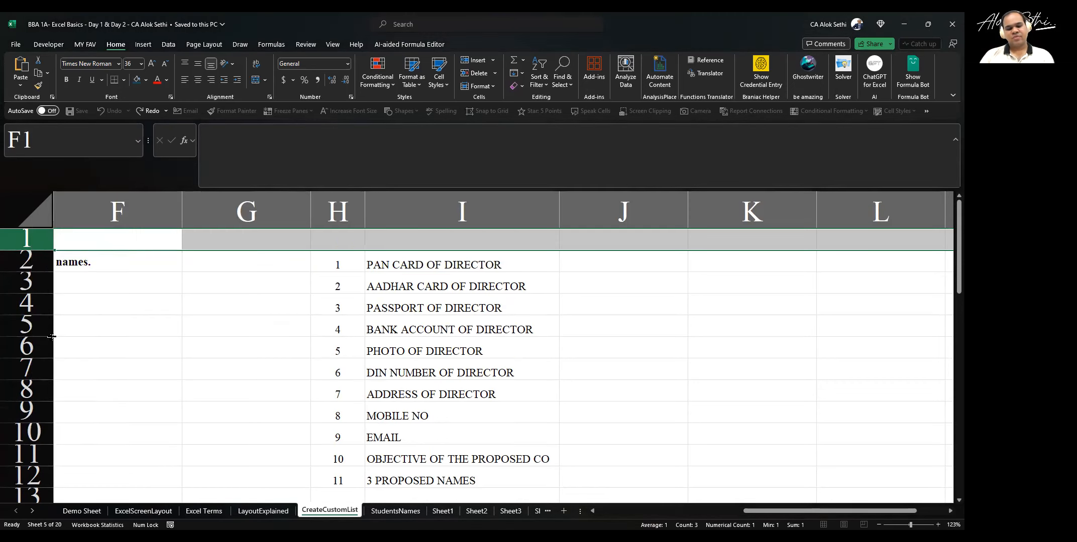
# Undo the inserted blank row and select cell I1
pyautogui.hotkey('ctrl', 'z')
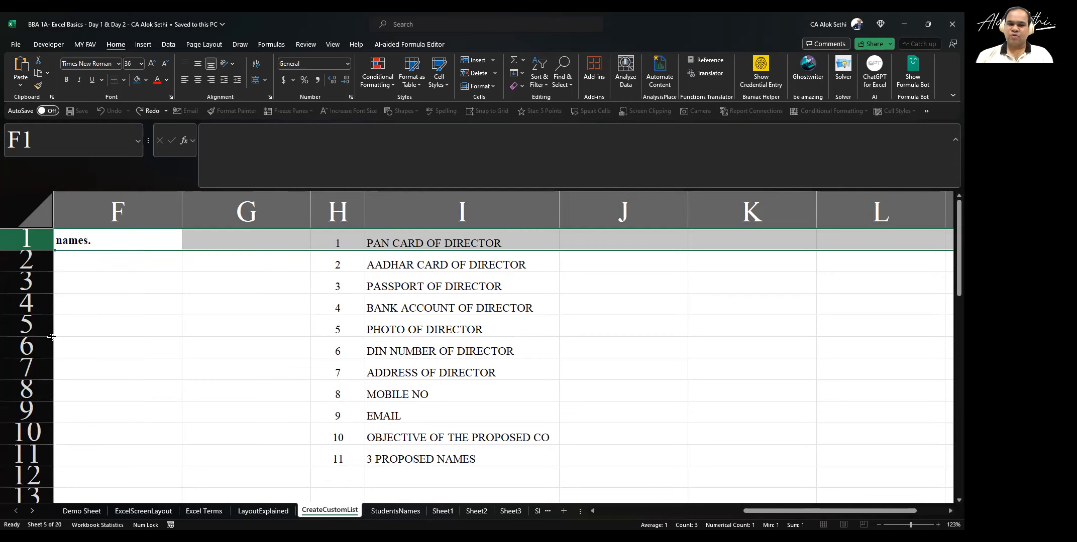
pyautogui.click(408, 245)
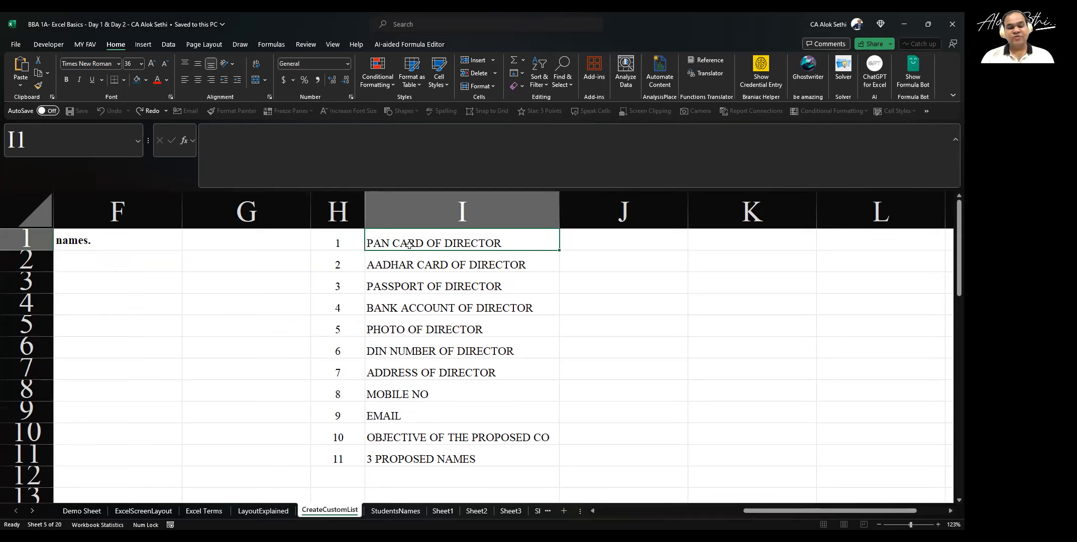
# Insert a blank row above row 1, over the numbered document list
pyautogui.hotkey('shift', 'space')
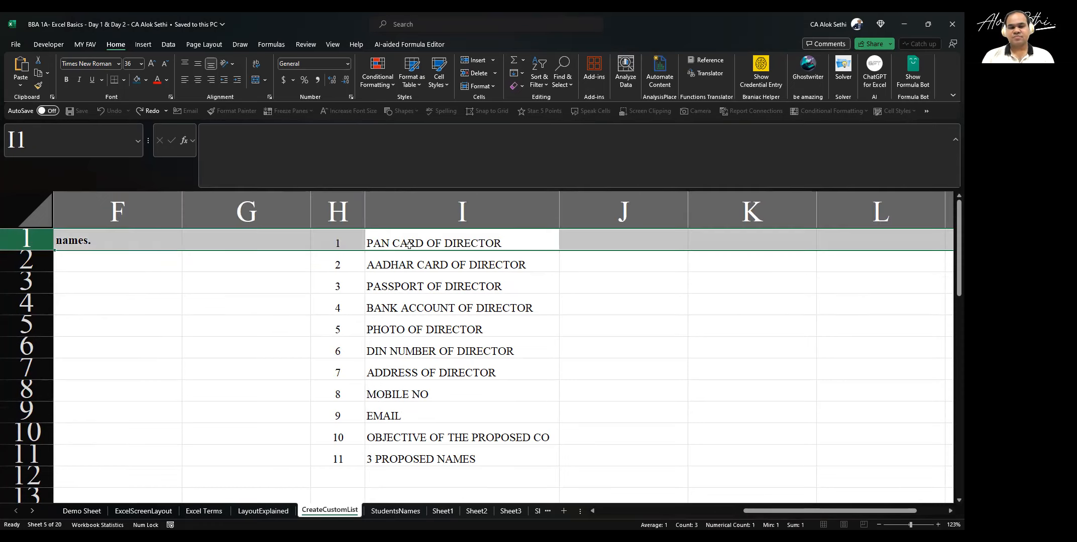
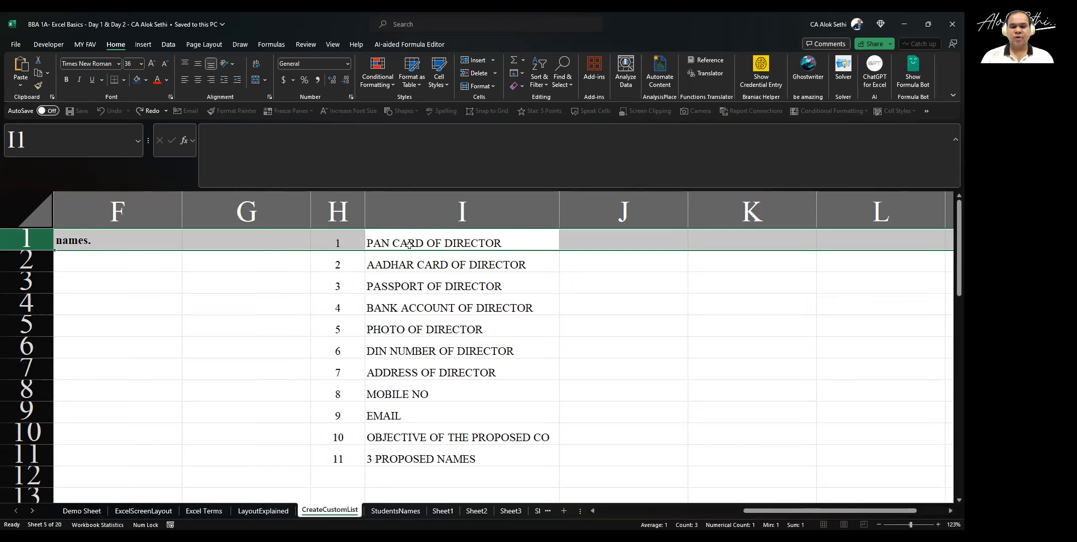
pyautogui.hotkey('ctrl', 'shift', '=')
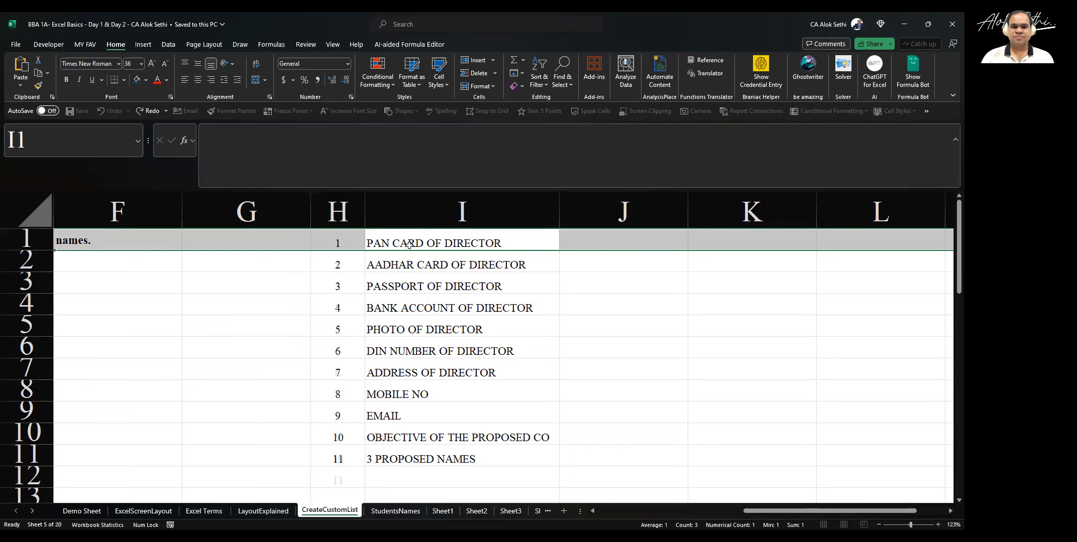
# Enter the note "Shift + Space Bar = Insert a row" in cell J2 beside the document list
pyautogui.click(632, 271)
pyautogui.write('Shift + S')
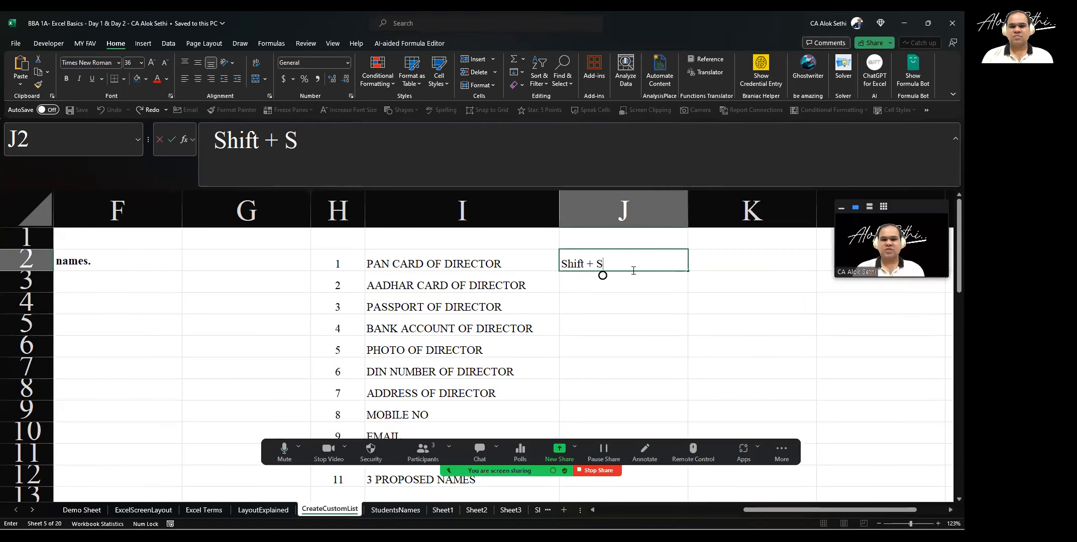
pyautogui.write('pace Boo')
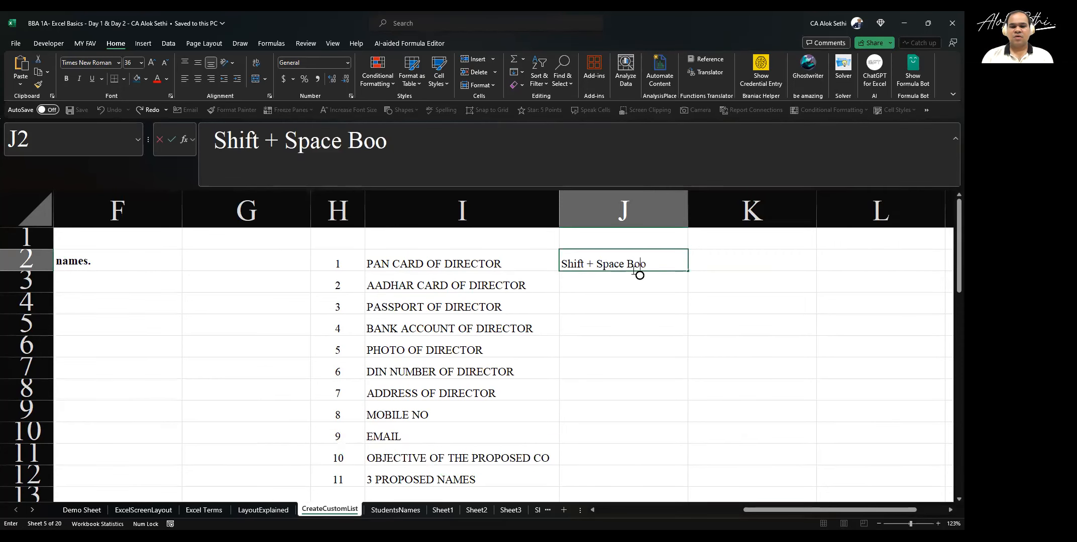
pyautogui.press('BackSpace')
pyautogui.press('BackSpace')
pyautogui.write('ar  = I')
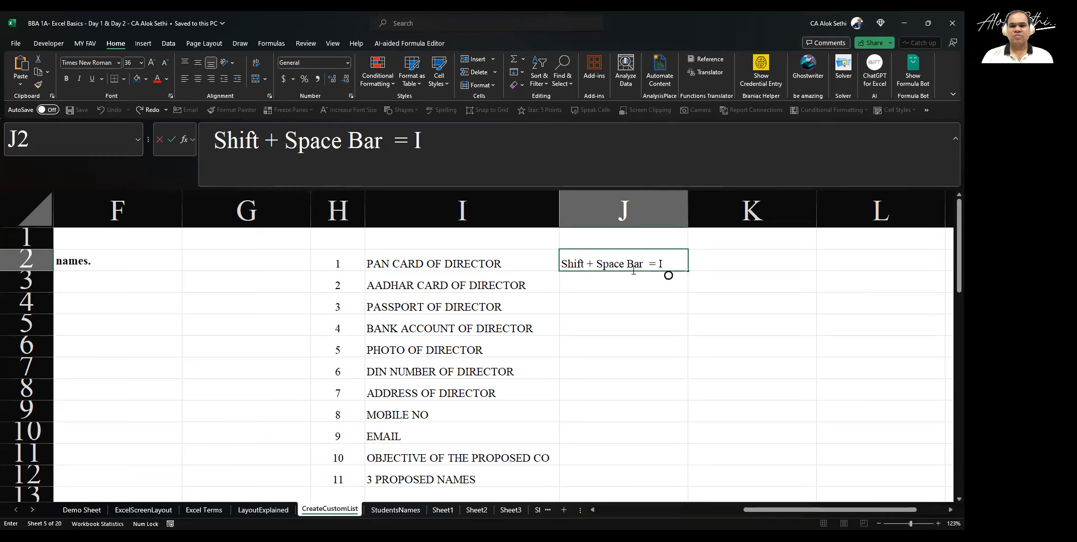
pyautogui.write('nsert a row')
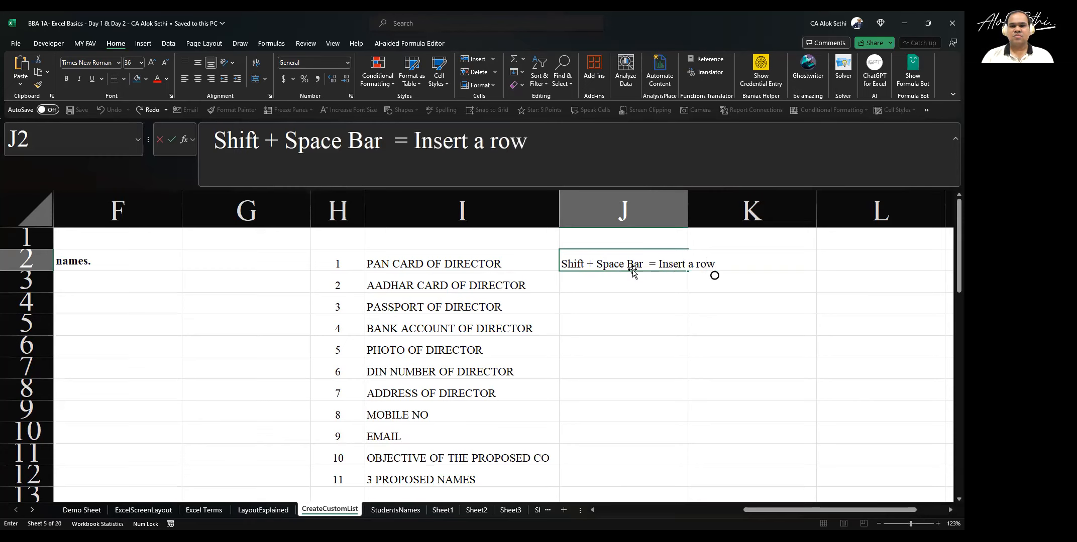
pyautogui.press('Return')
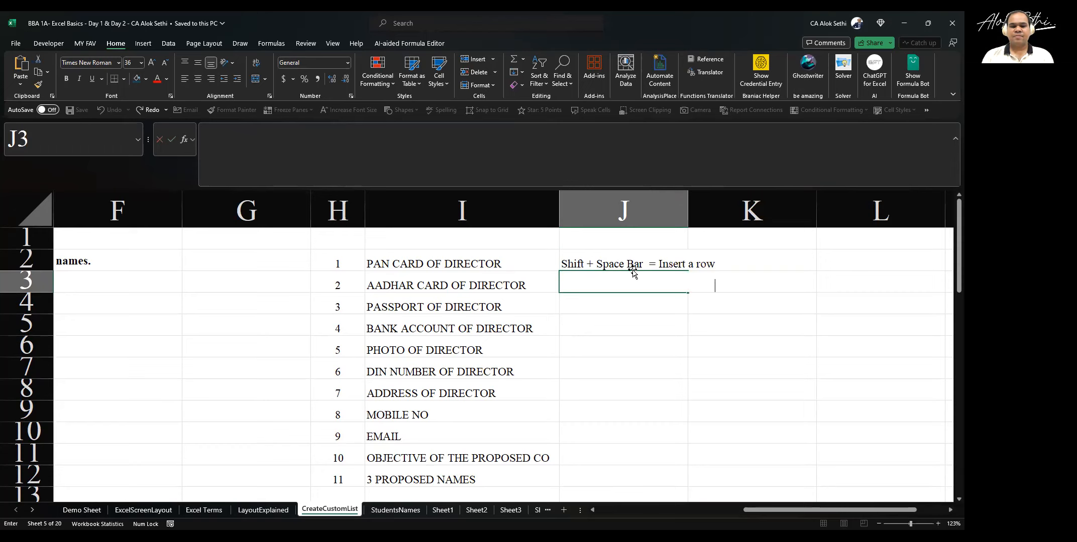
# Enter the note "Shift + Ctrl + '+' = Insert a row" in cell J3
pyautogui.write('Shift + Ctrl ')
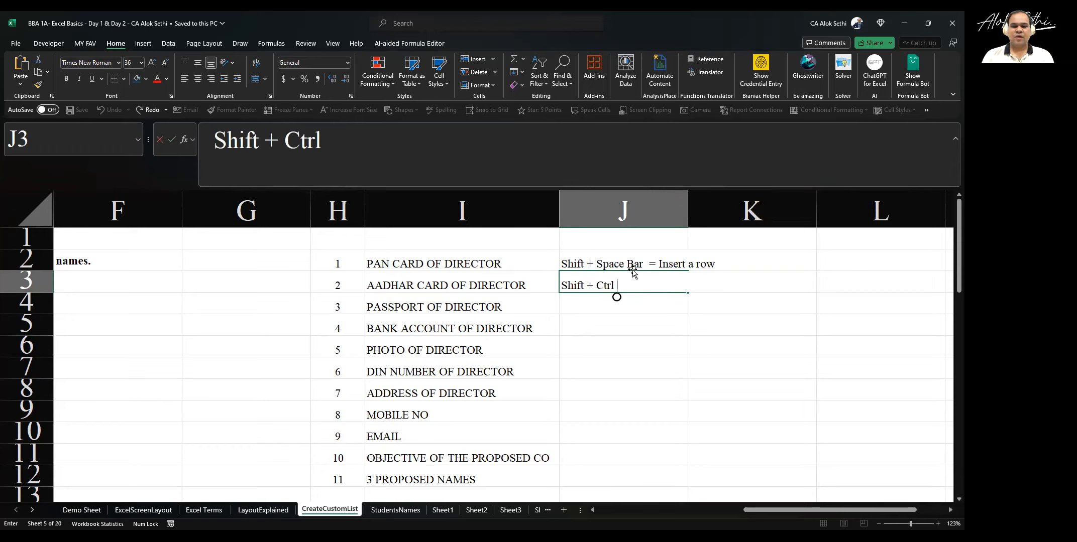
pyautogui.write("+ '")
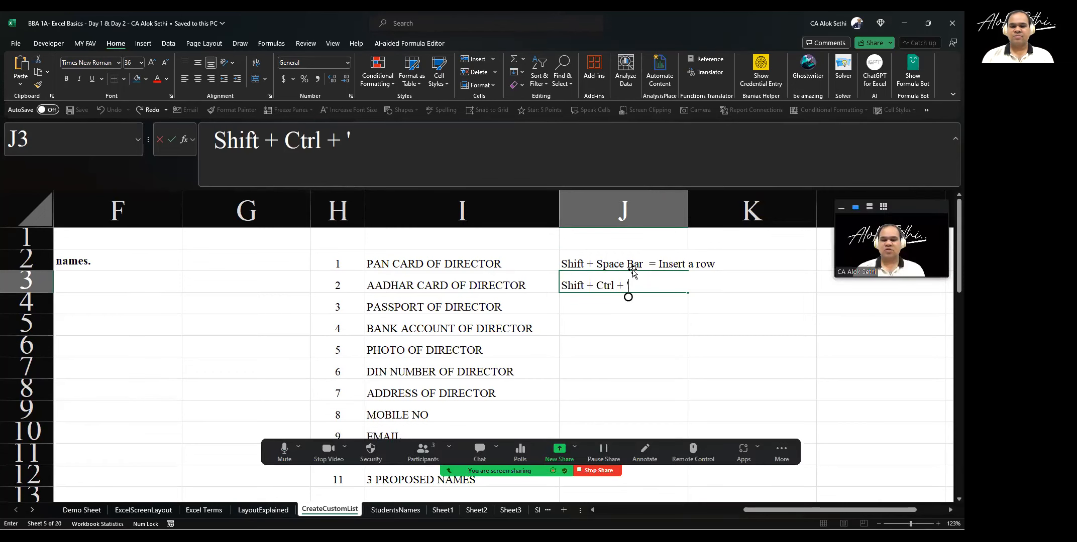
pyautogui.write("+' = ")
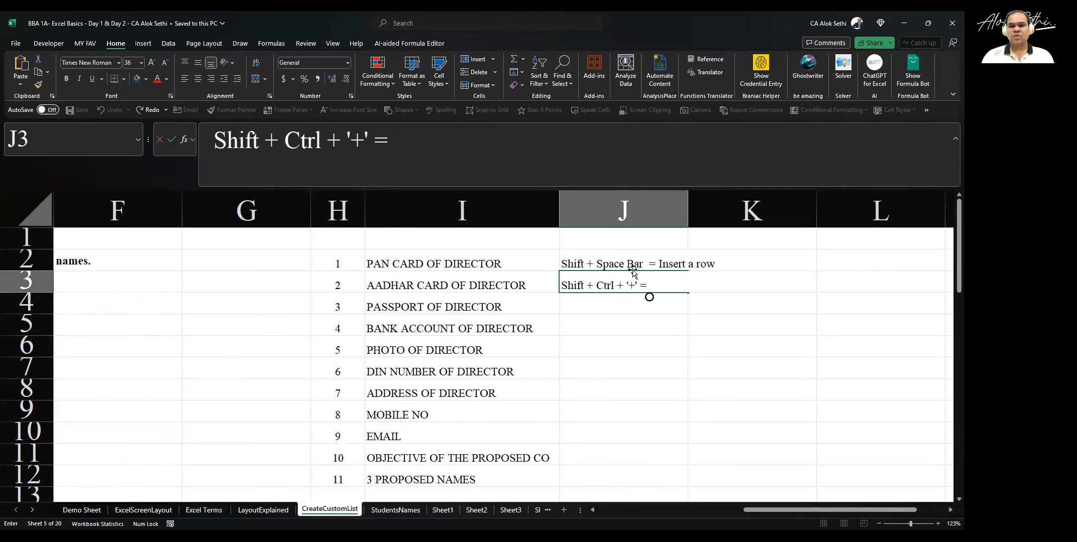
pyautogui.write('i')
pyautogui.write('ns')
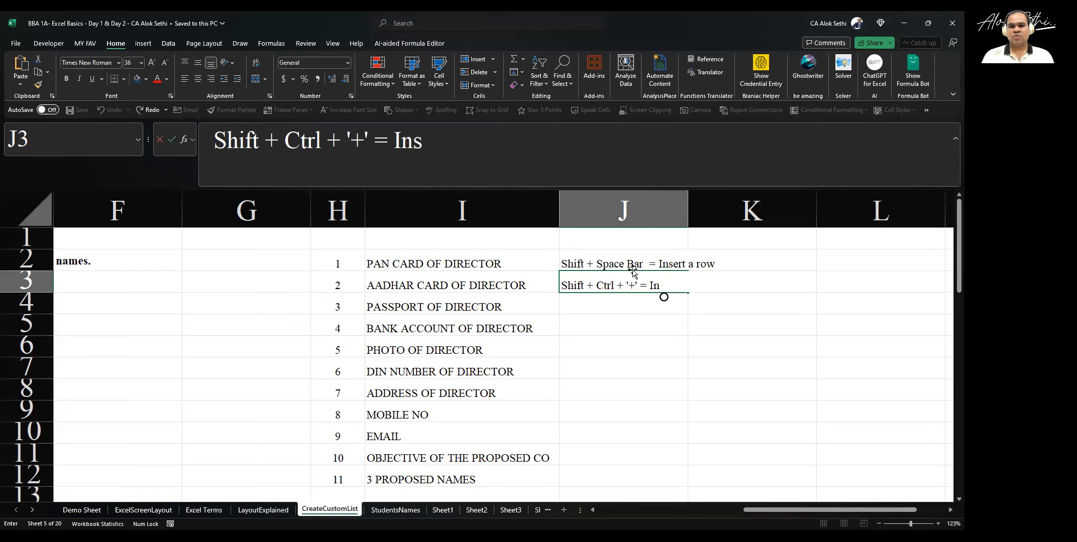
pyautogui.write('ert a row')
pyautogui.press('Return')
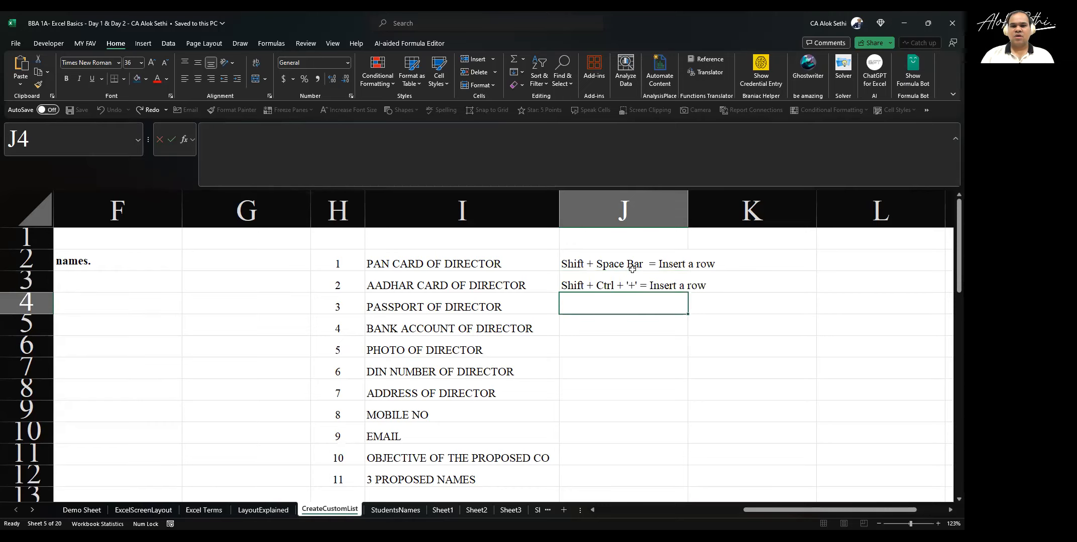
# Correct the note in J2 by replacing the word "Insert" with "Select"
pyautogui.click(633, 270)
pyautogui.doubleClick(706, 272)
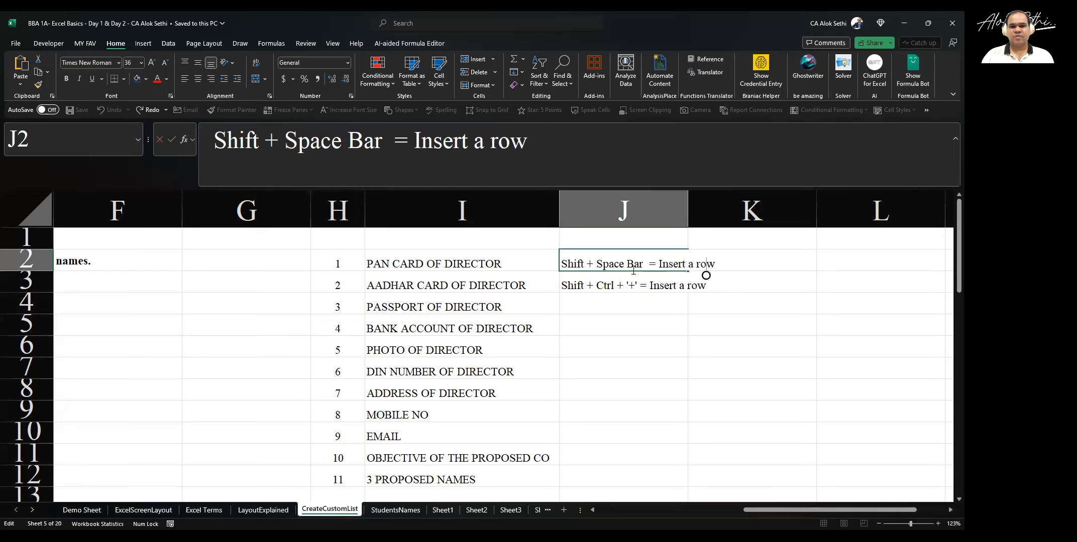
pyautogui.press('Left')
pyautogui.press('Left')
pyautogui.press('Left')
pyautogui.press('Left')
pyautogui.press('Left')
pyautogui.press('BackSpace')
pyautogui.press('BackSpace')
pyautogui.press('BackSpace')
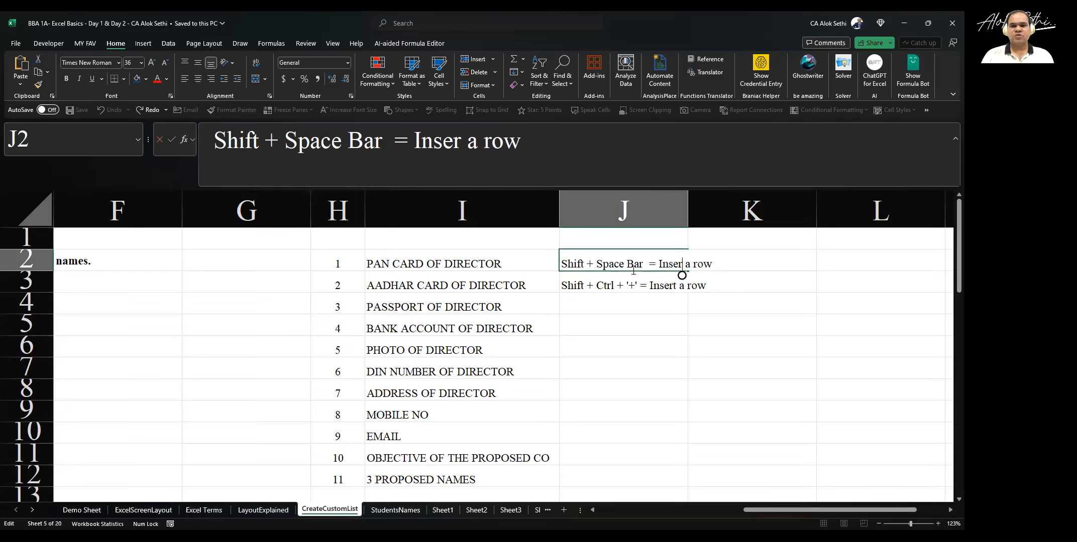
pyautogui.press('BackSpace')
pyautogui.press('BackSpace')
pyautogui.press('BackSpace')
pyautogui.write('Select')
pyautogui.hotkey('ctrl', 'Return')
pyautogui.press('Down')
# Enter the column headings "S.No." in H1 and "Document Required" in I1
pyautogui.click(513, 237)
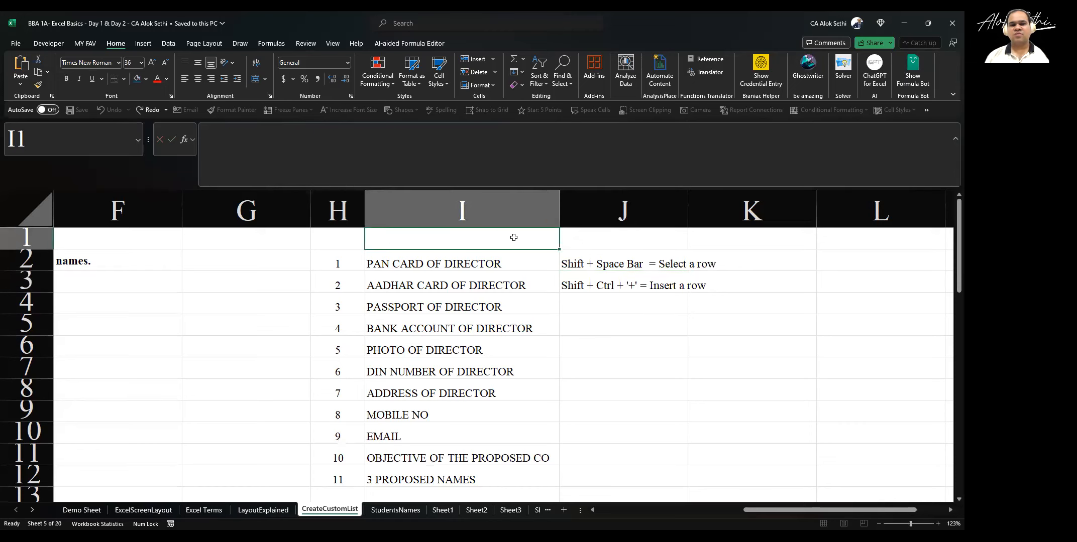
pyautogui.press('Left')
pyautogui.write('S')
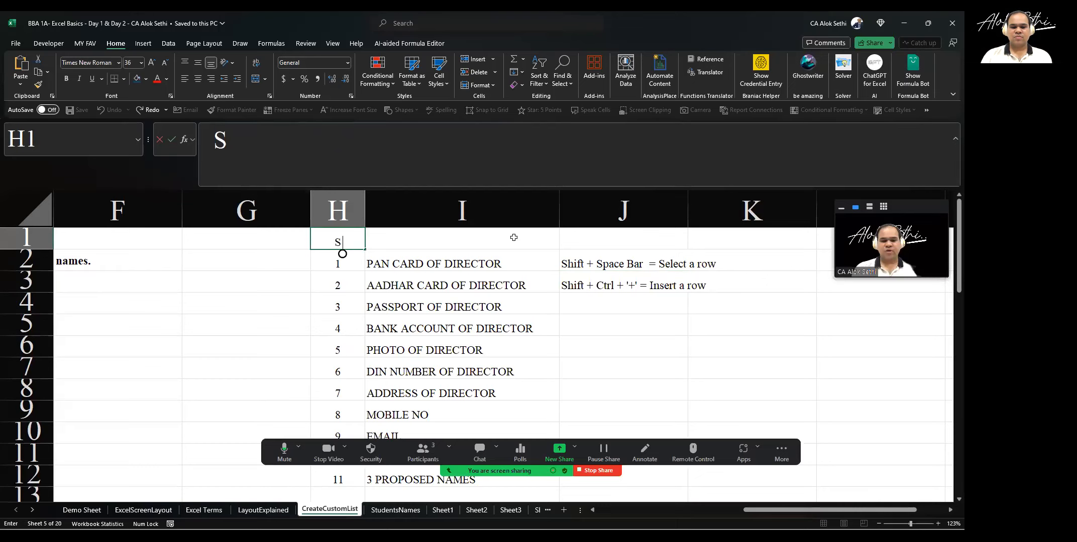
pyautogui.write('.No.')
pyautogui.press('Tab')
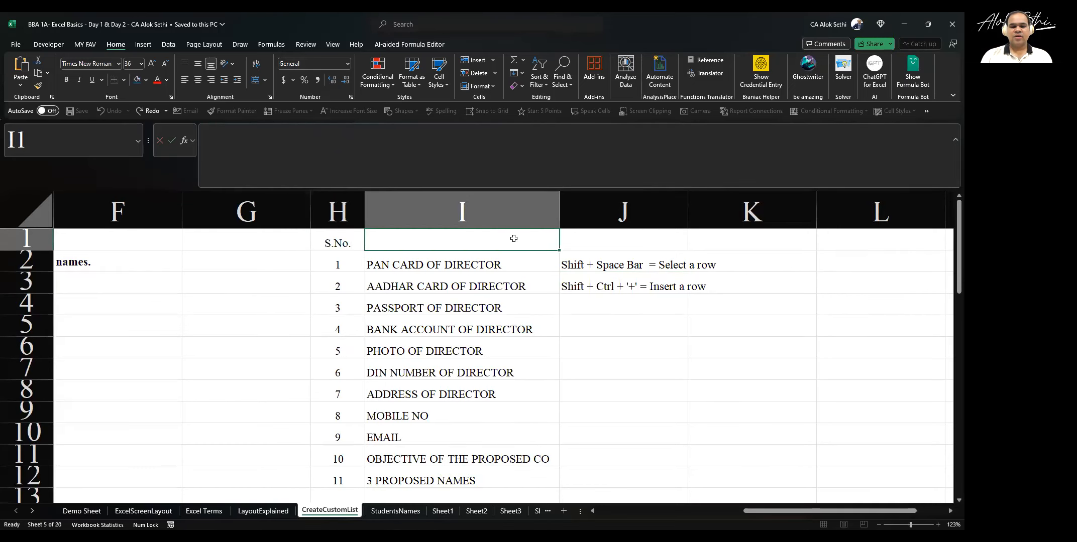
pyautogui.write('Docu')
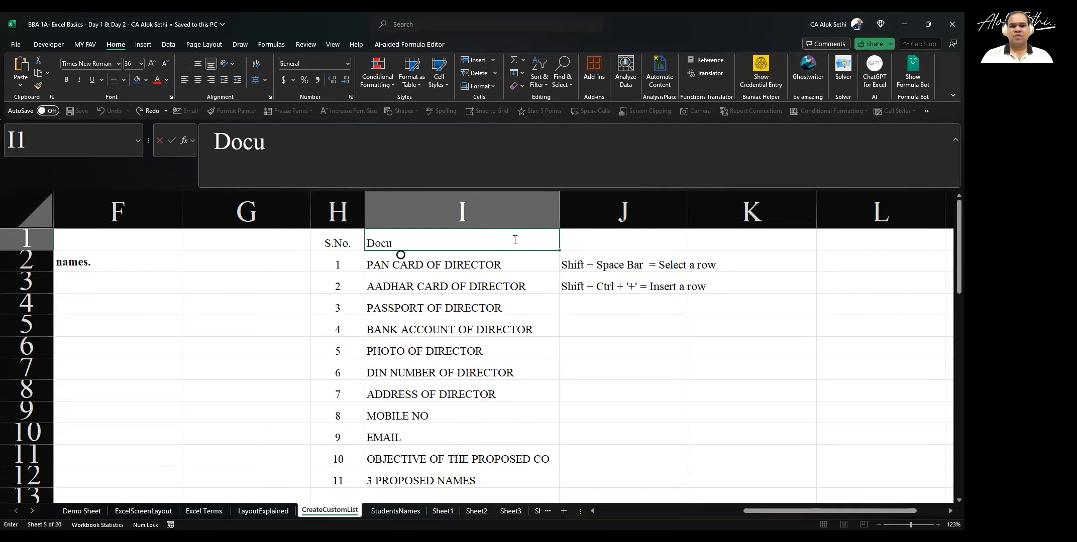
pyautogui.write('men')
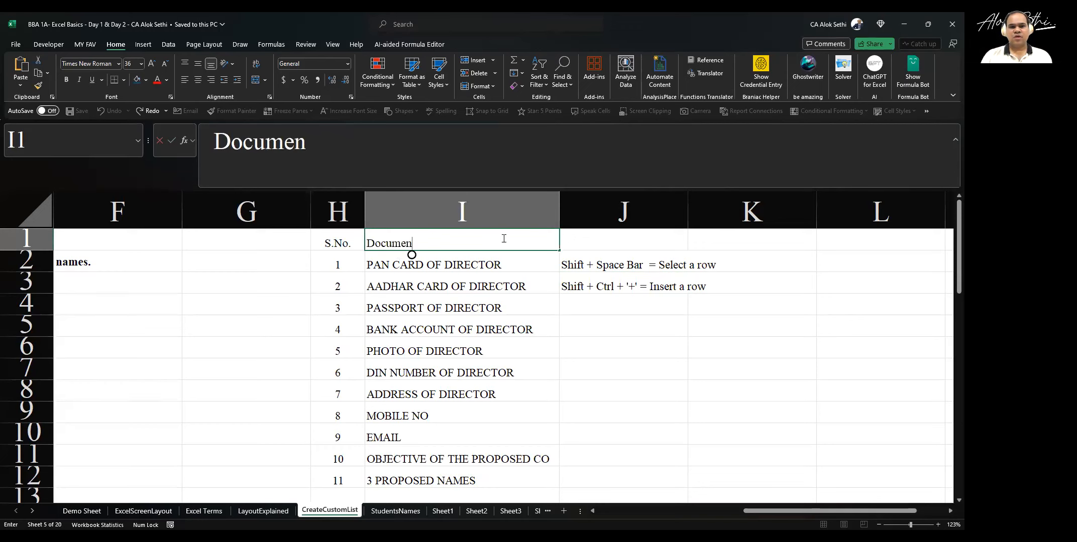
pyautogui.write('t Requ')
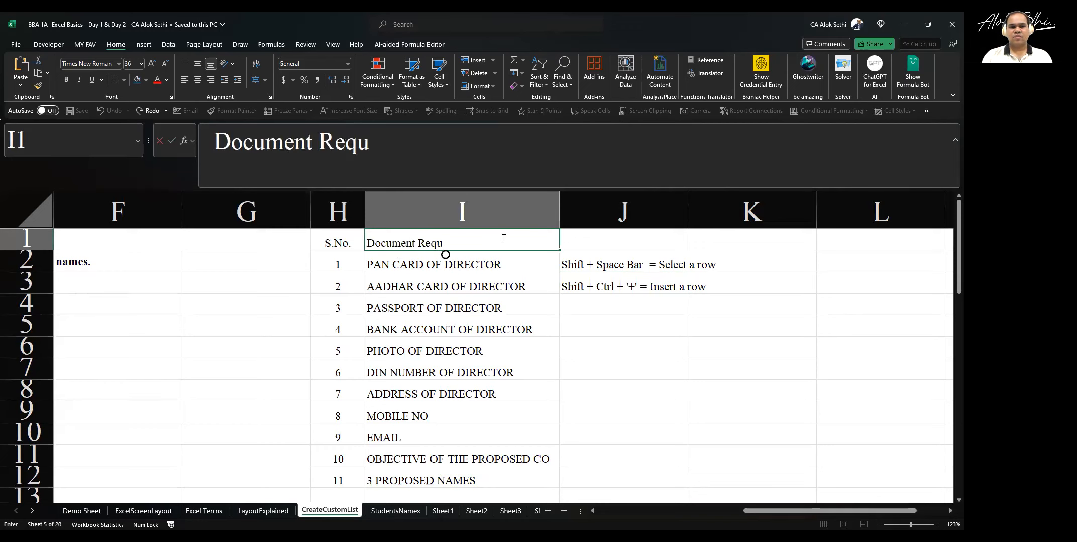
pyautogui.write('ired')
pyautogui.press('Return')
# Make the two column headings in H1:I1 bold
pyautogui.press('Left')
pyautogui.press('Up')
pyautogui.hotkey('shift', 'Right')
pyautogui.hotkey('ctrl', 'b')
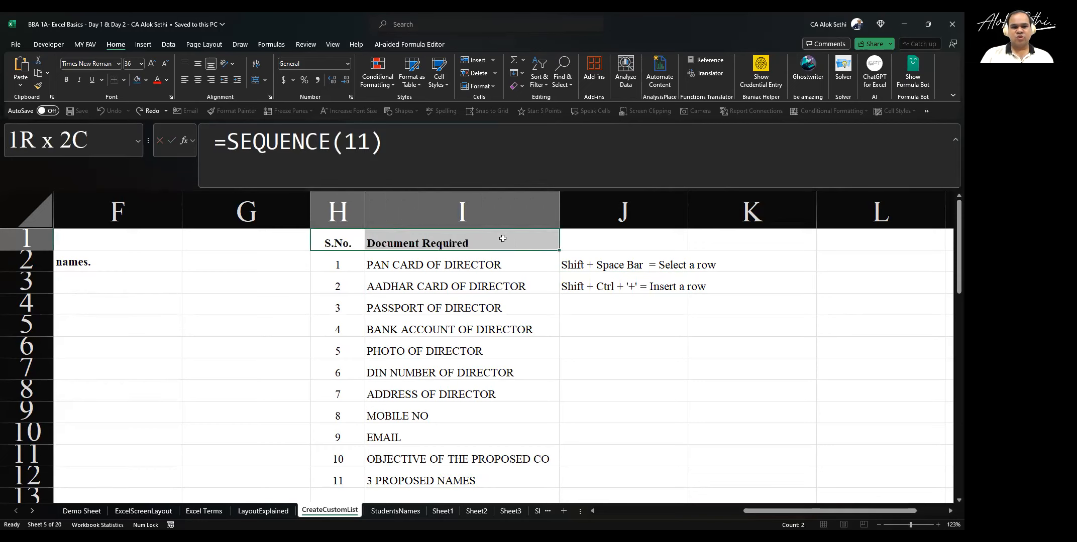
# Copy the document names in I2:I12 and cancel the copy
pyautogui.click(463, 261)
pyautogui.hotkey('ctrl', 'shift', 'Down')
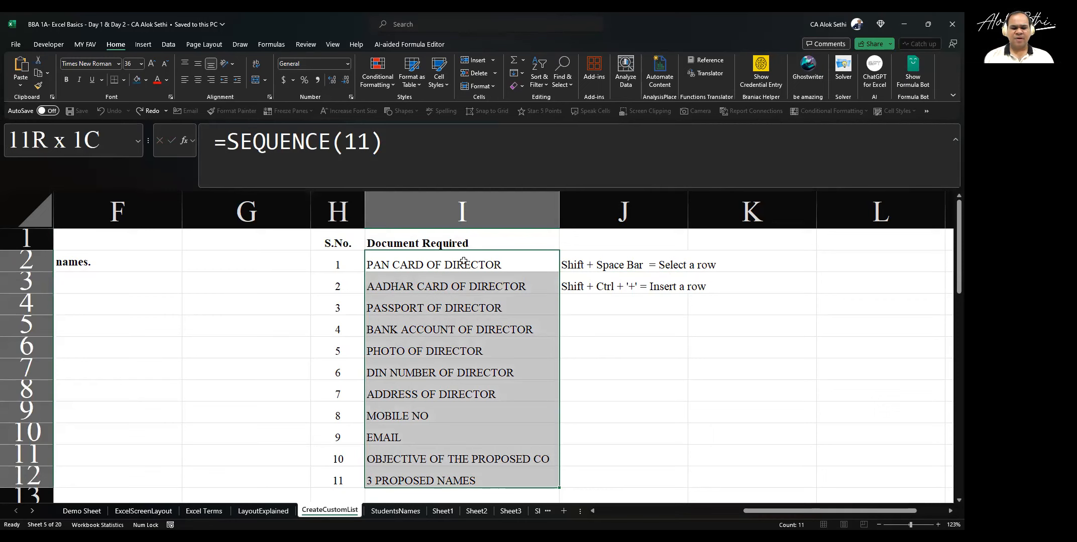
pyautogui.hotkey('ctrl', 'c')
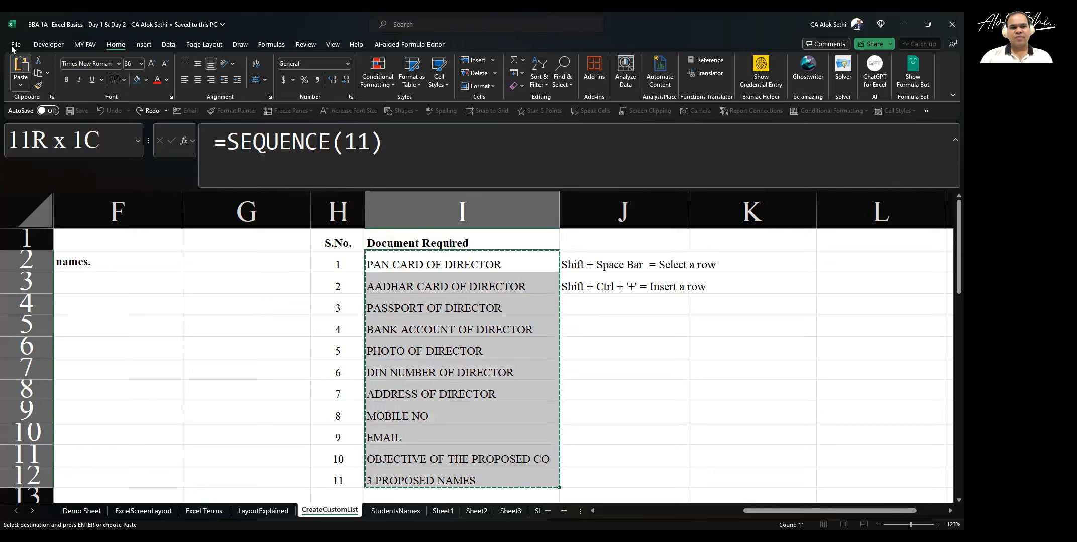
pyautogui.click(142, 275)
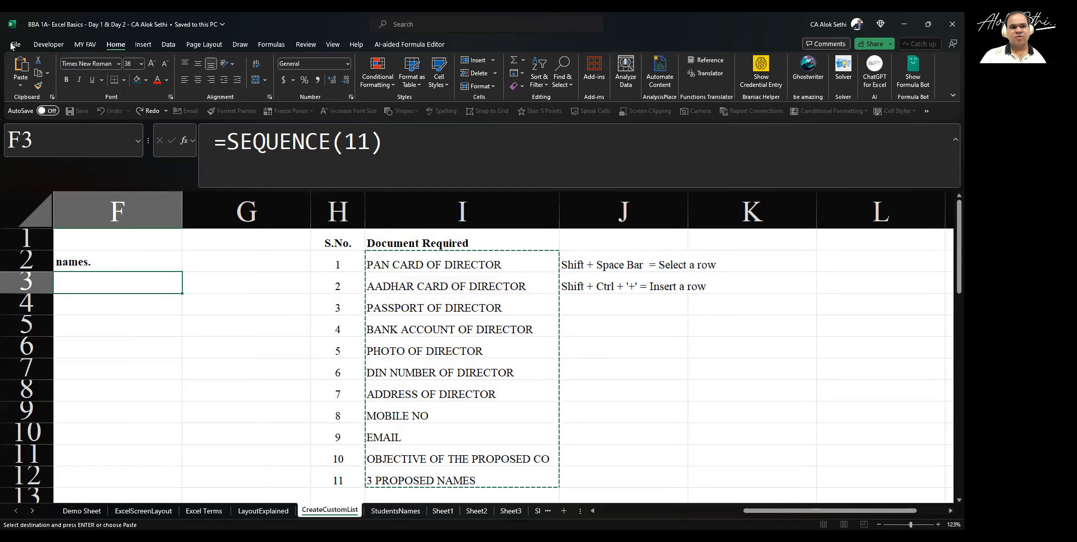
pyautogui.click(209, 290)
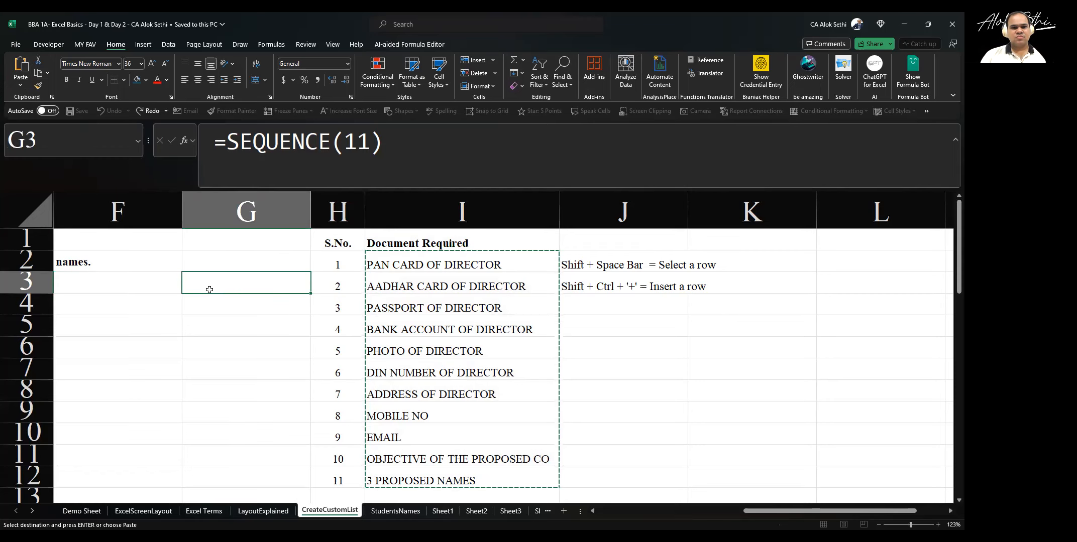
pyautogui.press('Escape')
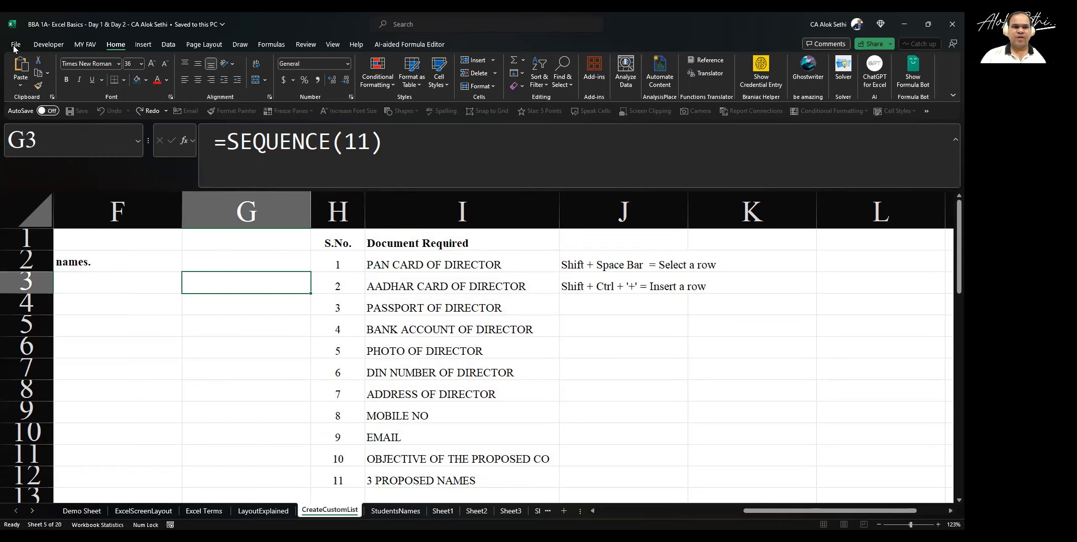
pyautogui.click(161, 311)
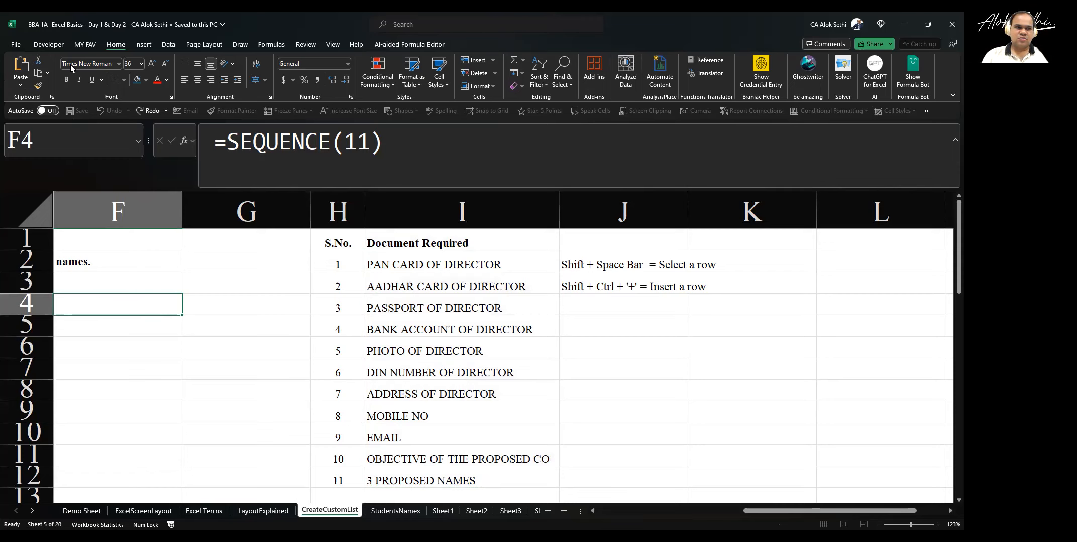
pyautogui.click(71, 45)
pyautogui.click(109, 46)
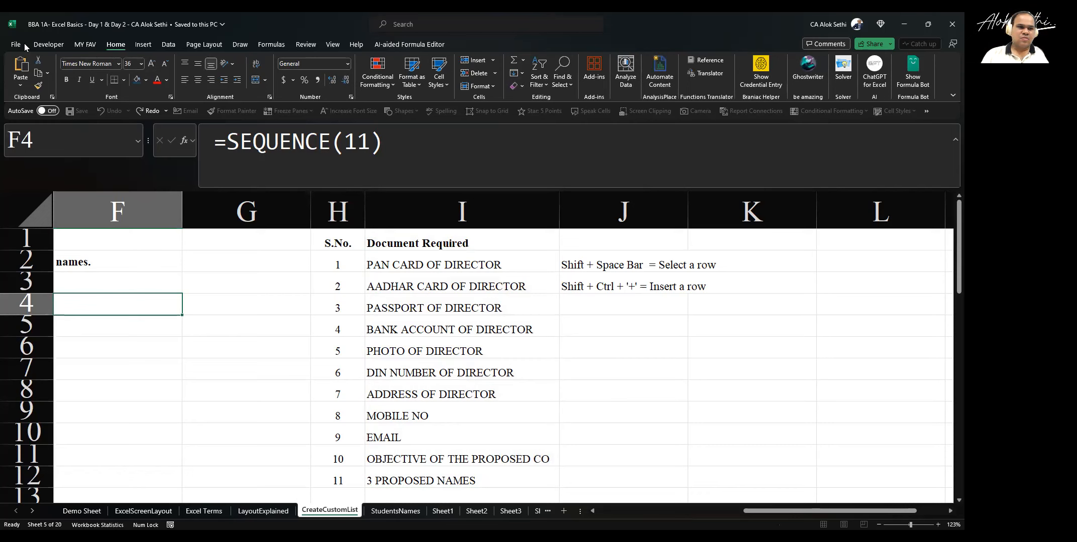
pyautogui.click(142, 47)
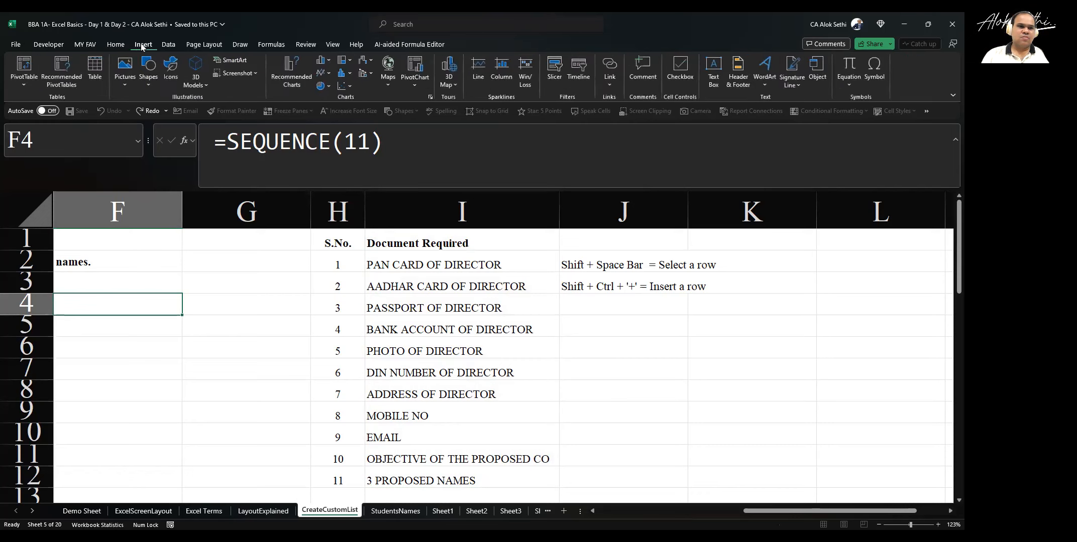
pyautogui.click(175, 44)
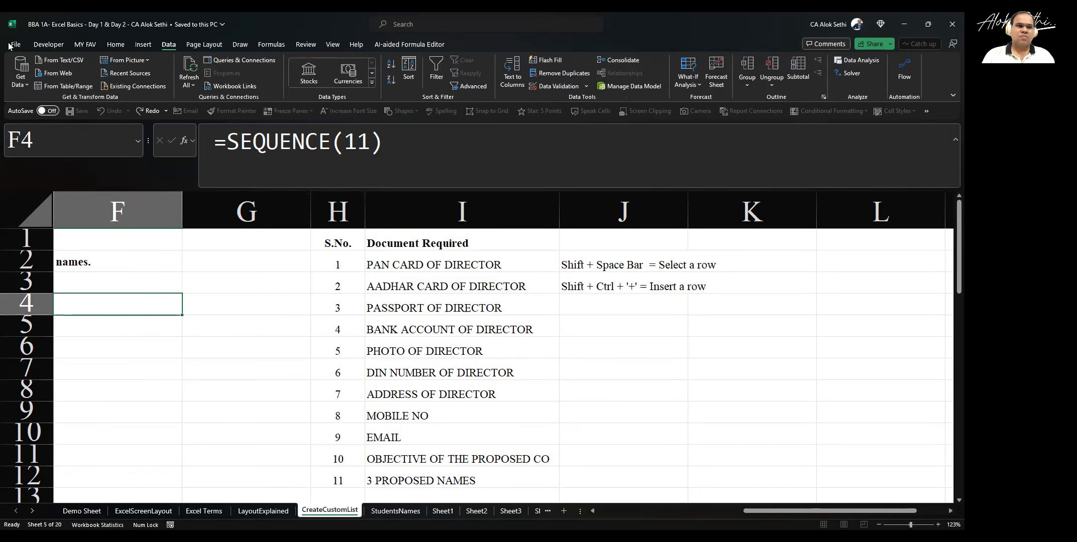
pyautogui.click(48, 46)
pyautogui.click(110, 47)
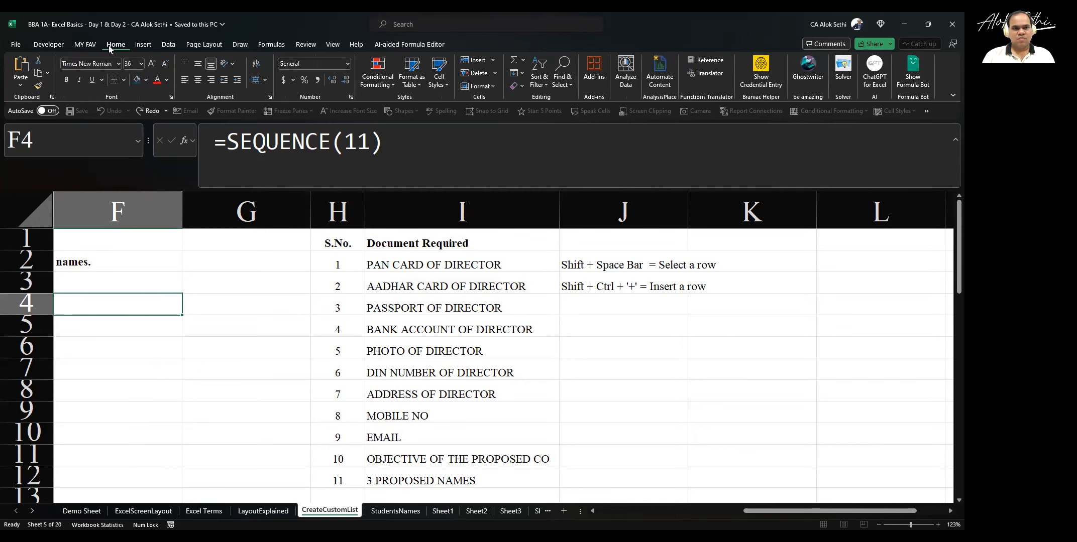
pyautogui.press('alt')
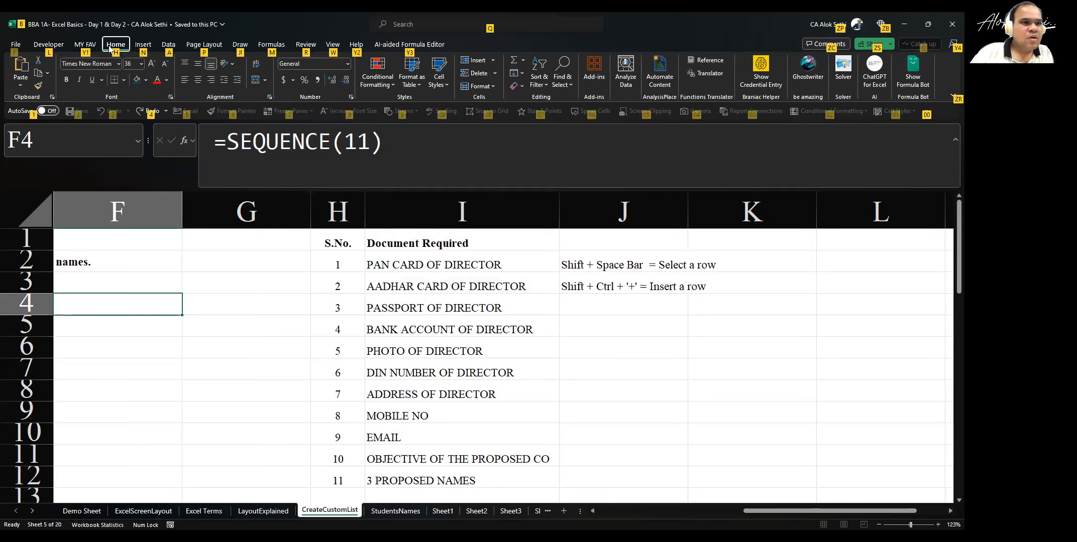
pyautogui.press('alt')
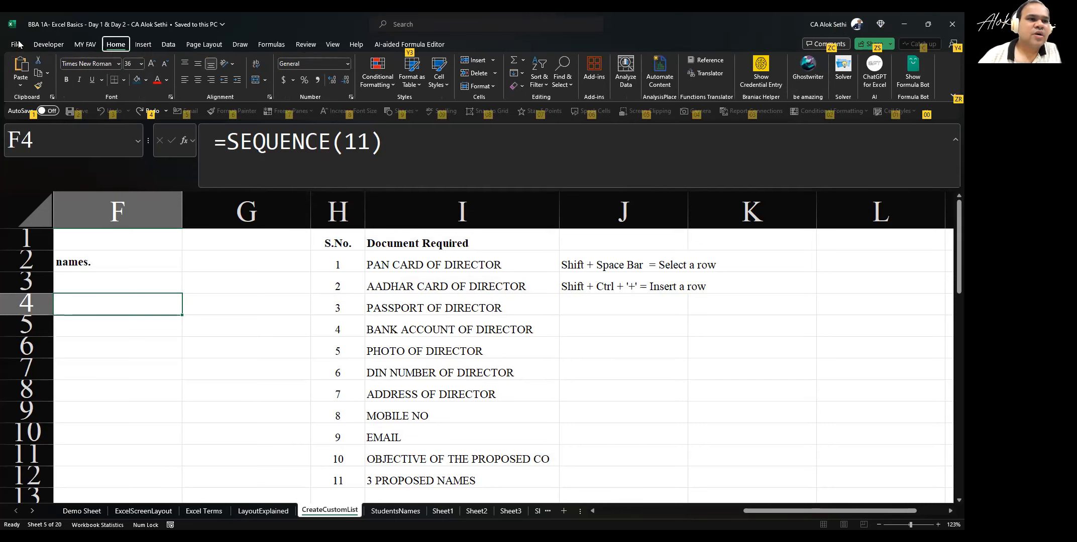
pyautogui.click(172, 323)
pyautogui.scroll(-2, 172, 323)
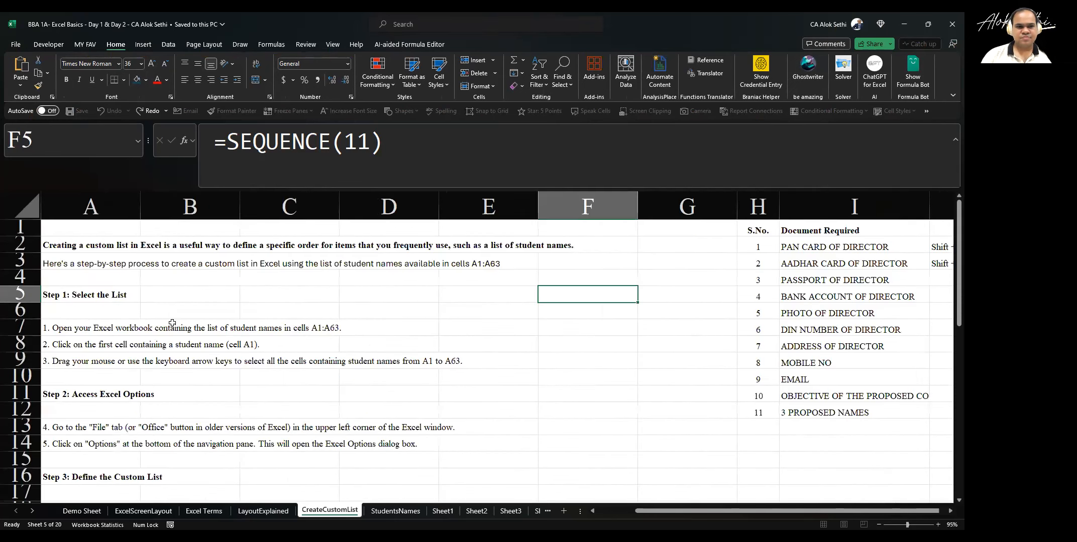
# Copy columns H to J, holding the serial numbers, required documents and shortcut notes, from the CreateCustomList sheet
pyautogui.click(171, 322)
pyautogui.hscroll(5, 172, 322)
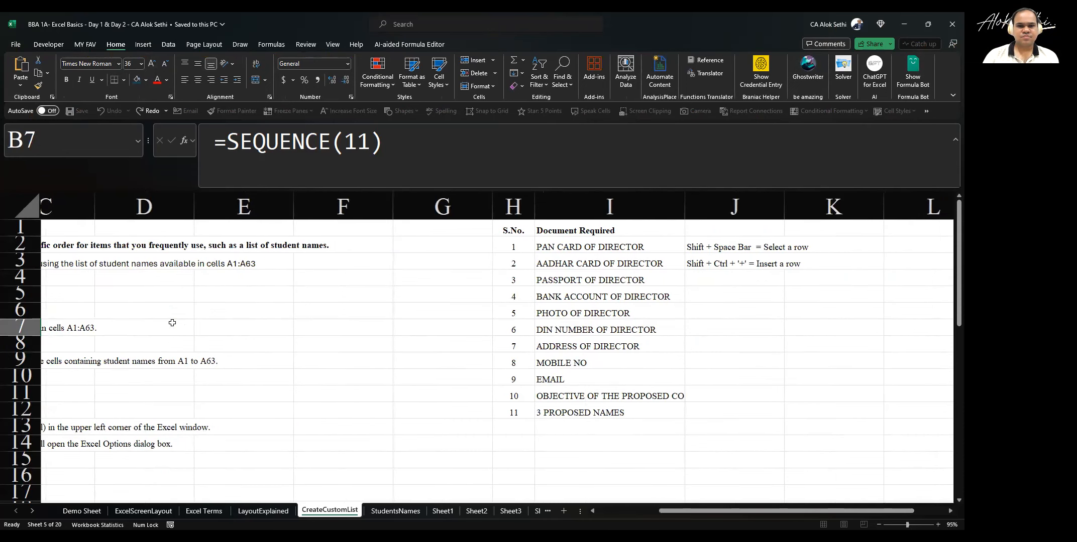
pyautogui.click(172, 322)
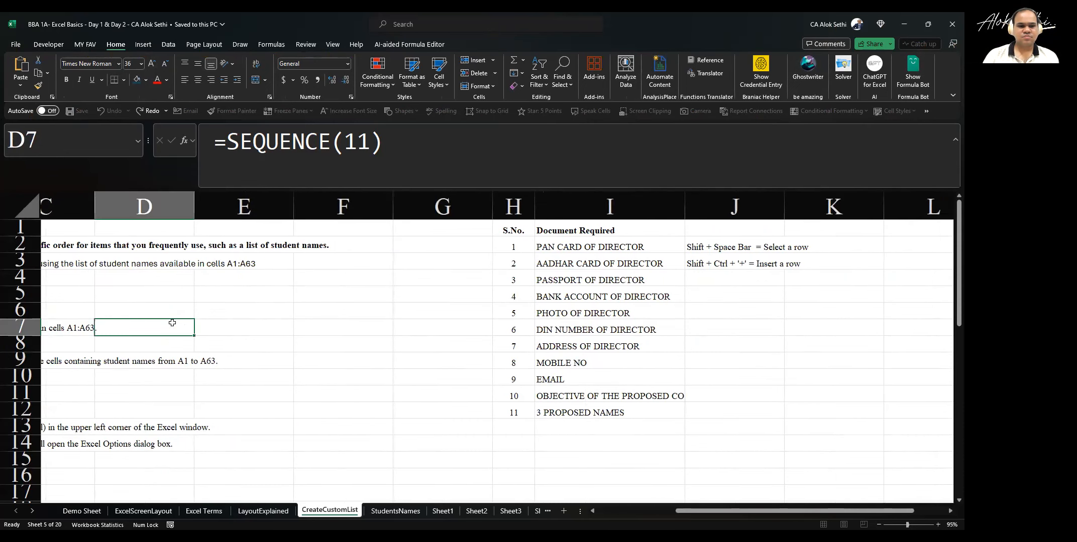
pyautogui.click(297, 298)
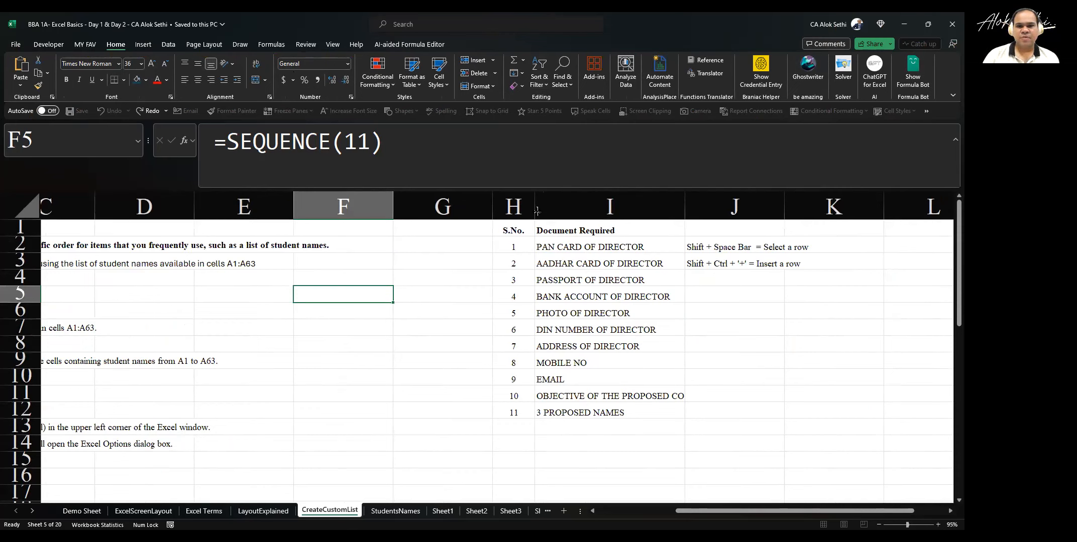
pyautogui.moveTo(525, 203); pyautogui.dragTo(723, 203)
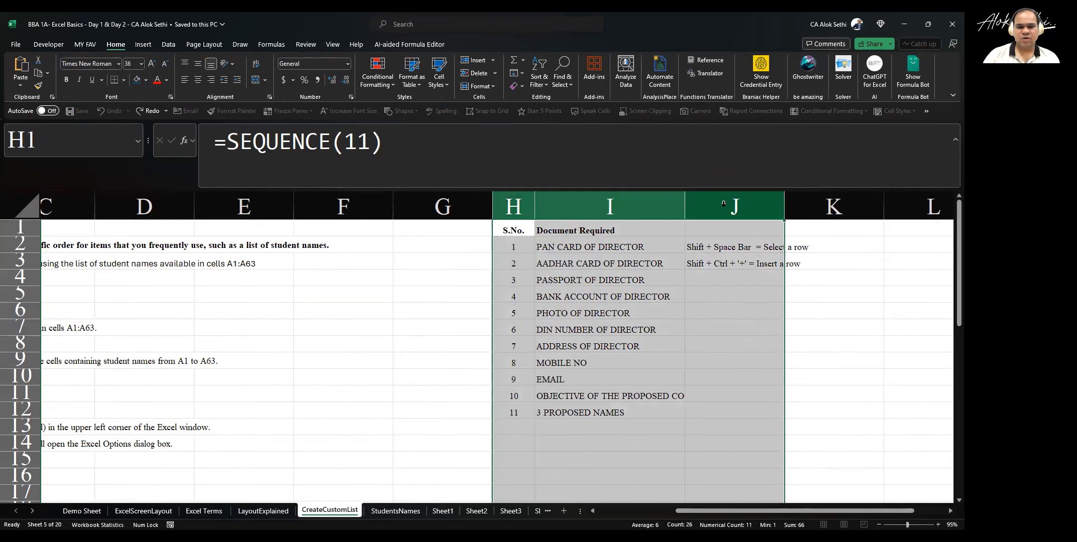
pyautogui.hotkey('ctrl', 'c')
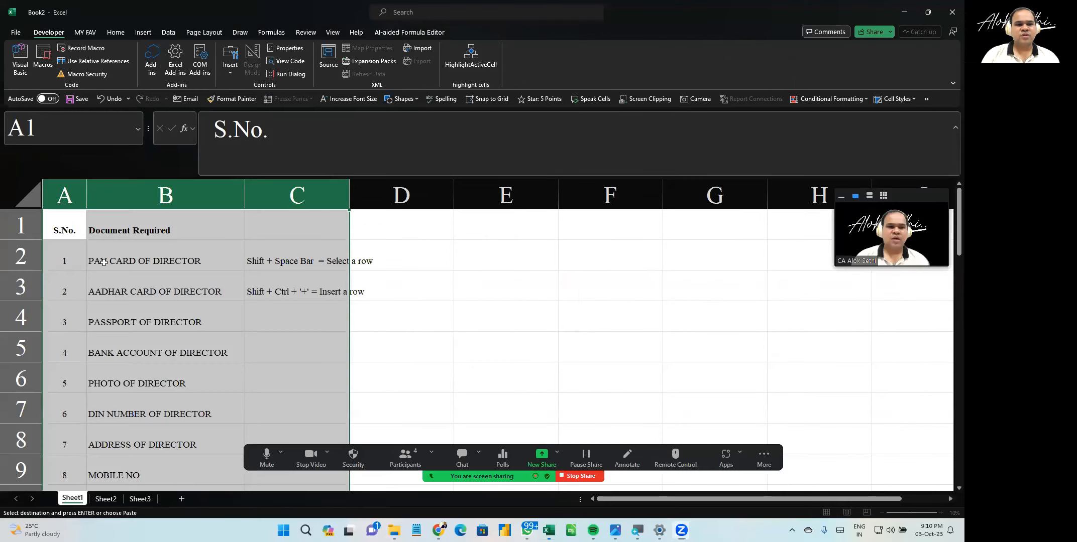
# In Book2's Sheet1, select the document names in B2:B12 and copy them
pyautogui.click(103, 262)
pyautogui.hotkey('ctrl', 'shift', 'Down')
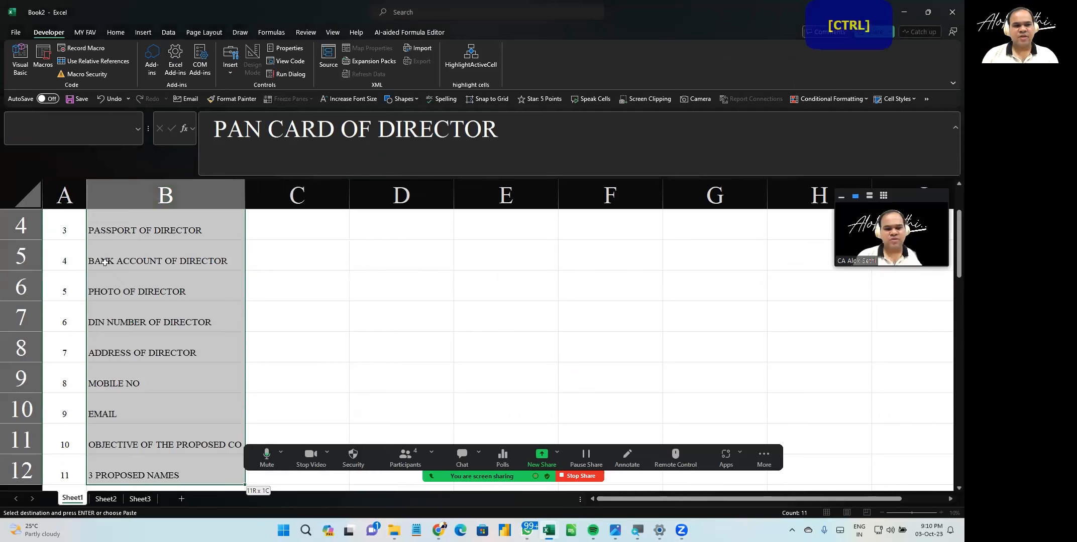
pyautogui.hotkey('ctrl', 'c')
pyautogui.scroll(3, 69, 216)
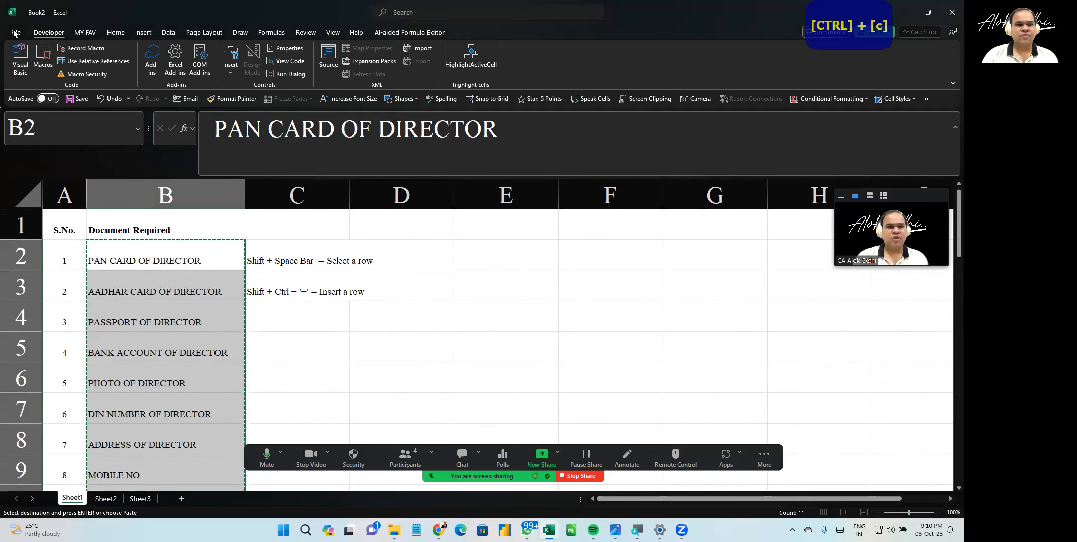
# Open the Custom Lists editor from the General section of Excel's Advanced options
pyautogui.click(15, 33)
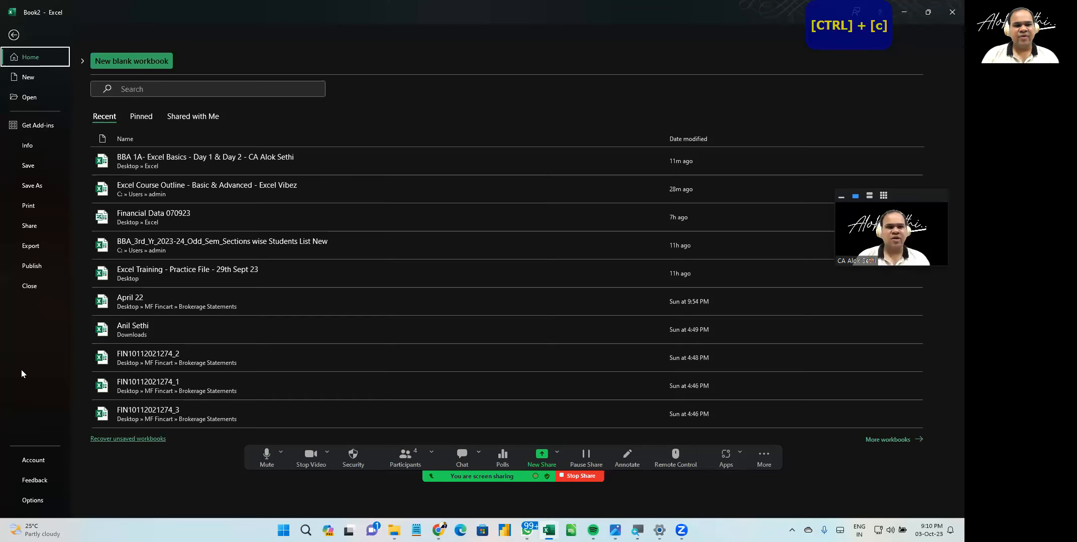
pyautogui.click(35, 499)
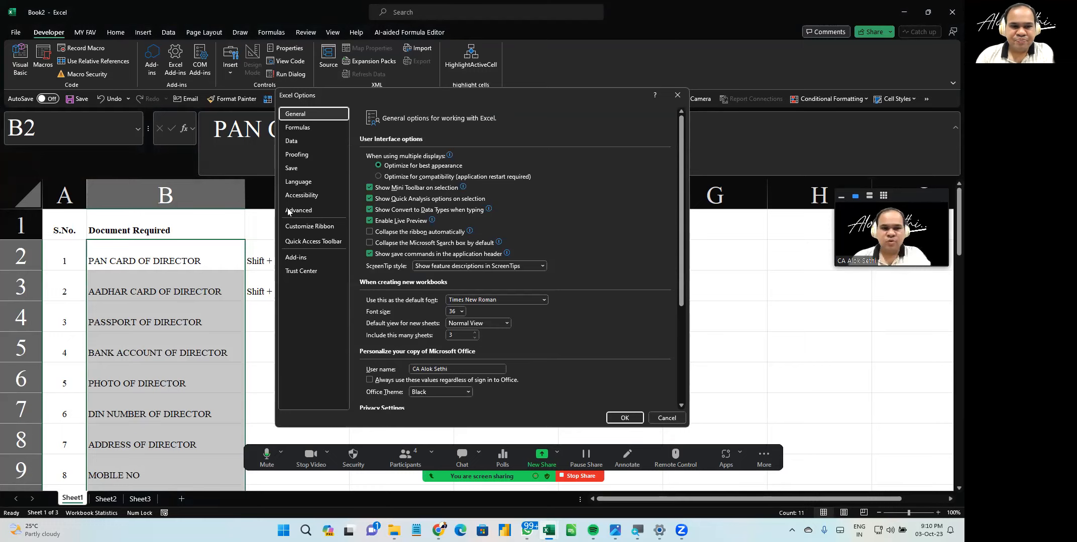
pyautogui.scroll(-3, 400, 248)
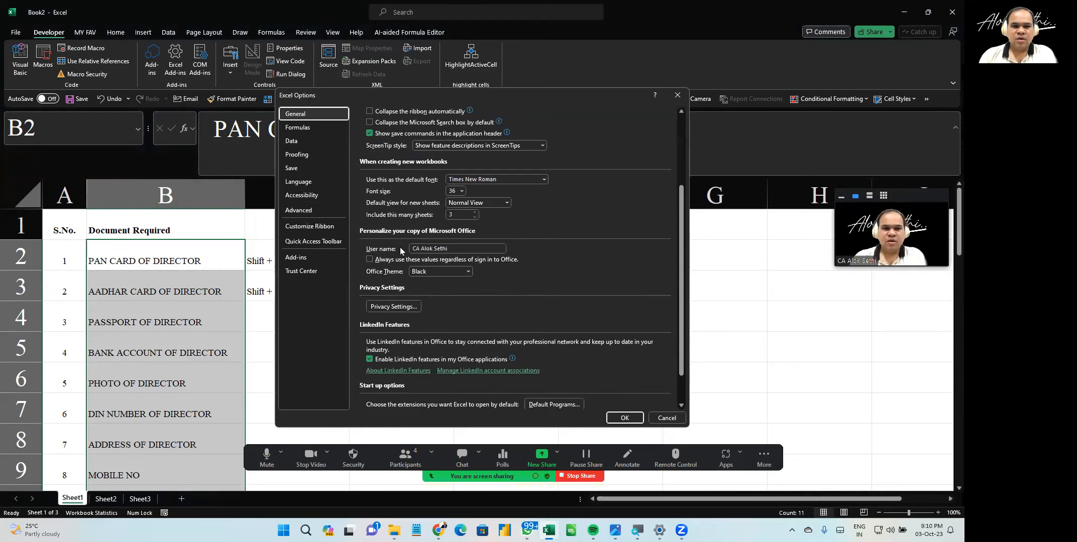
pyautogui.scroll(-1, 400, 247)
pyautogui.click(299, 211)
pyautogui.scroll(-15, 442, 264)
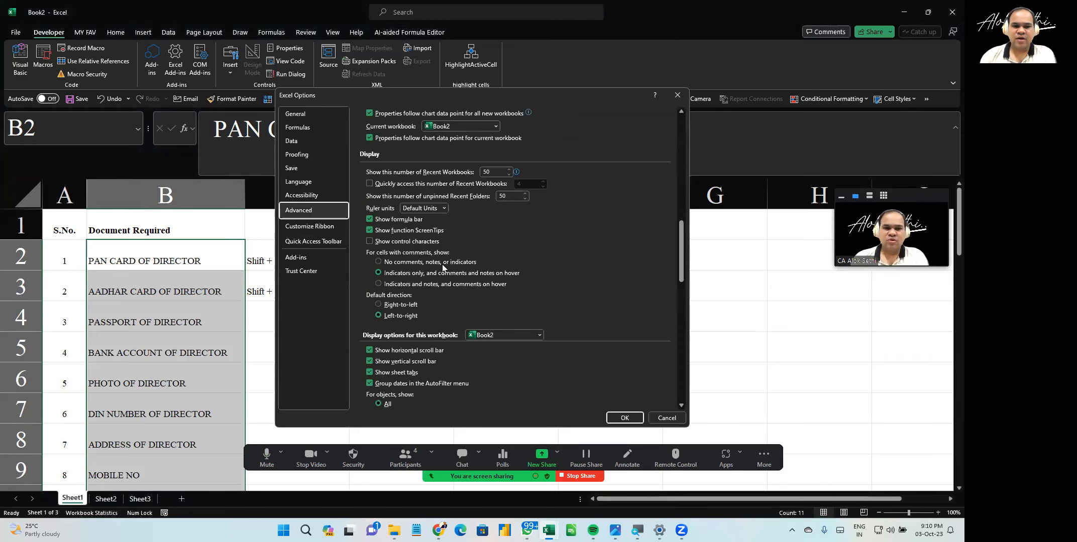
pyautogui.scroll(-20, 441, 264)
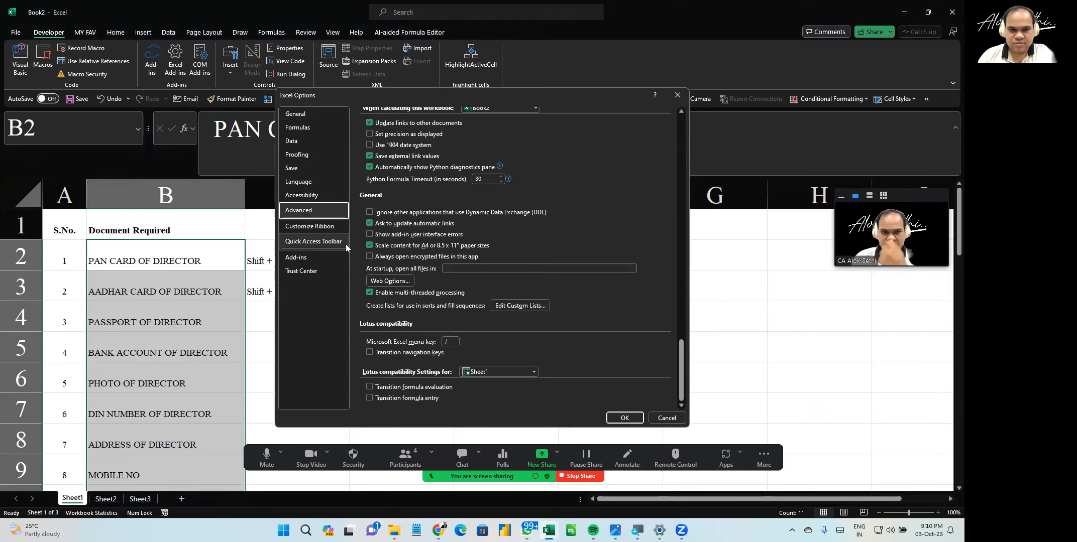
pyautogui.click(304, 194)
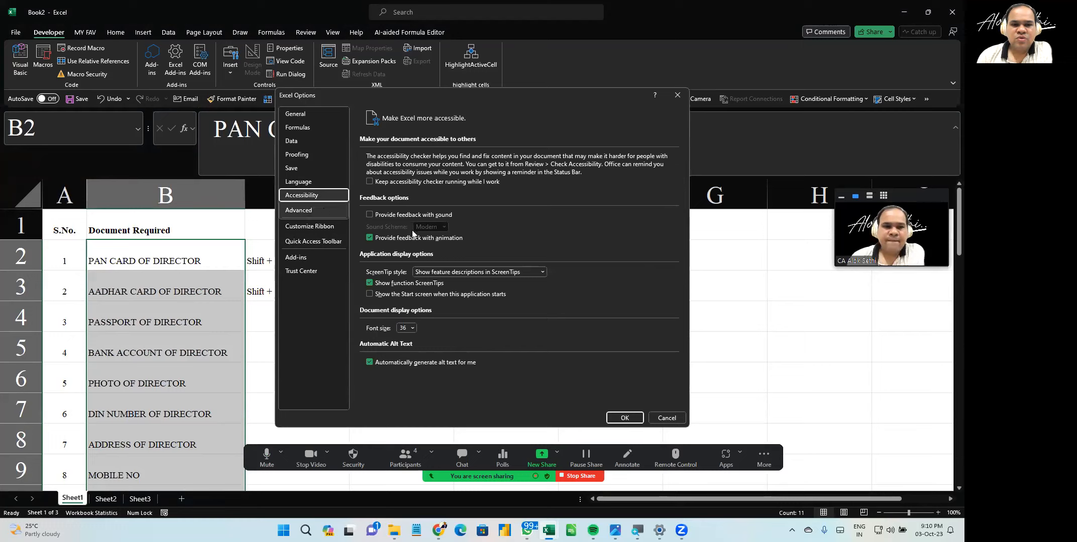
pyautogui.scroll(-10, 412, 234)
pyautogui.scroll(2, 412, 234)
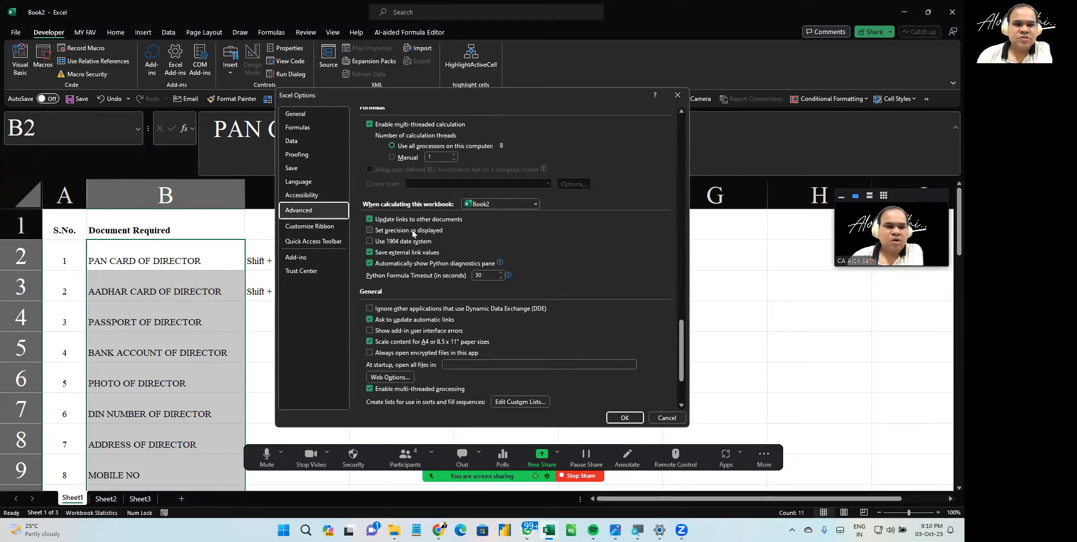
pyautogui.scroll(-2, 412, 230)
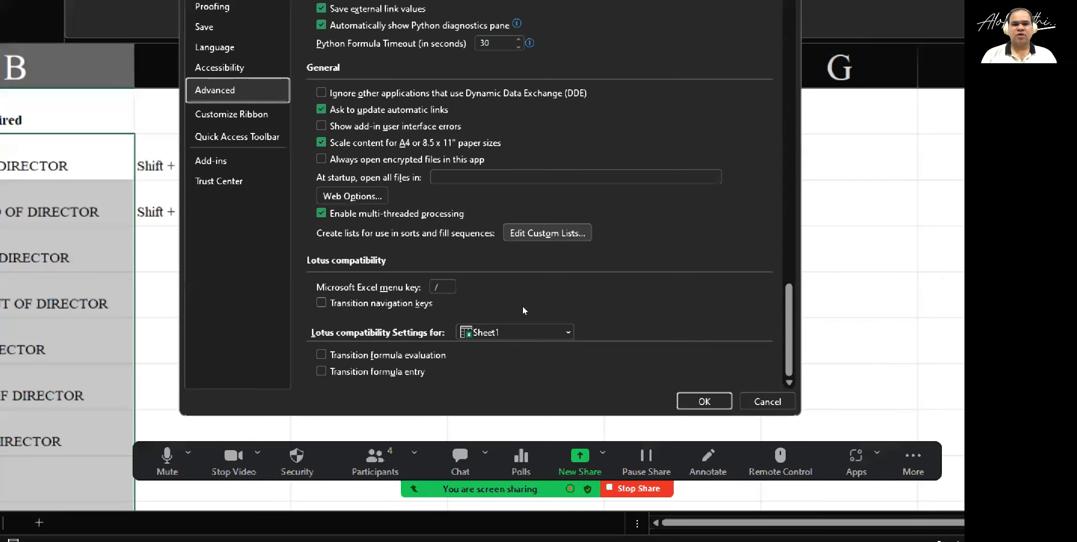
pyautogui.hotkey('alt', 'o')
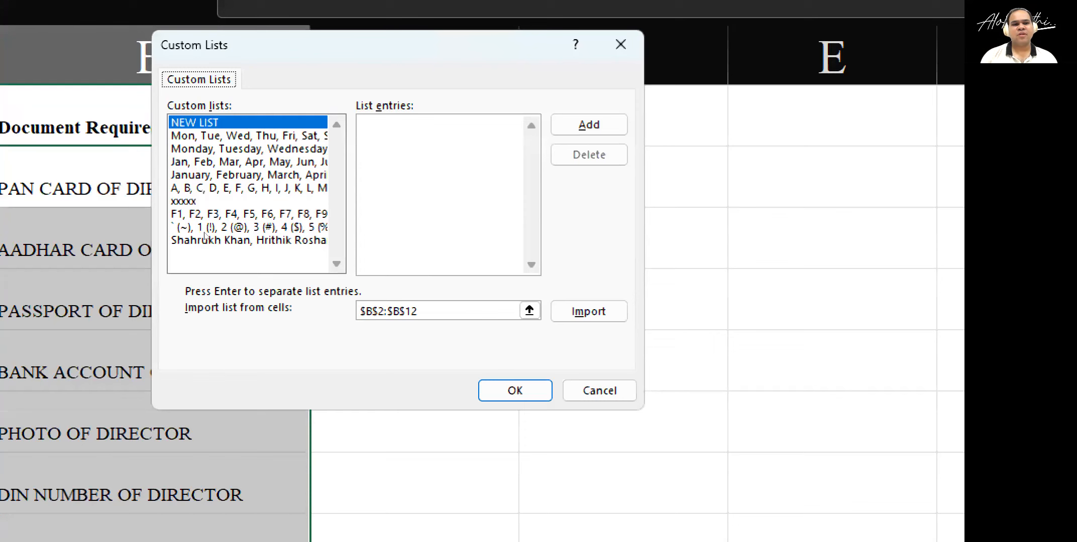
# Reopen the Custom Lists editor and specify $B$2:$B$12 as the cells to import the list from
pyautogui.press('Down')
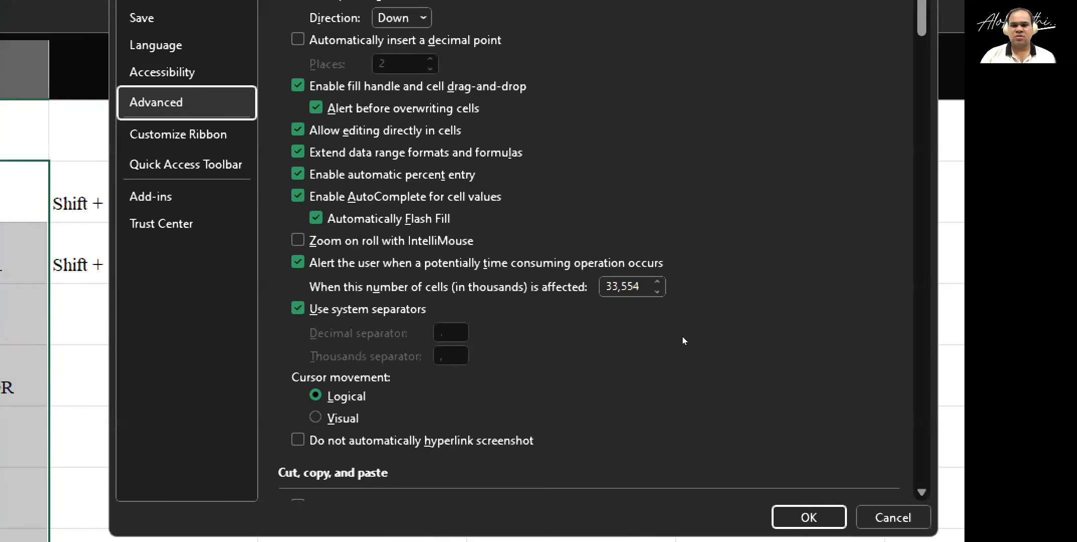
pyautogui.scroll(-20, 682, 341)
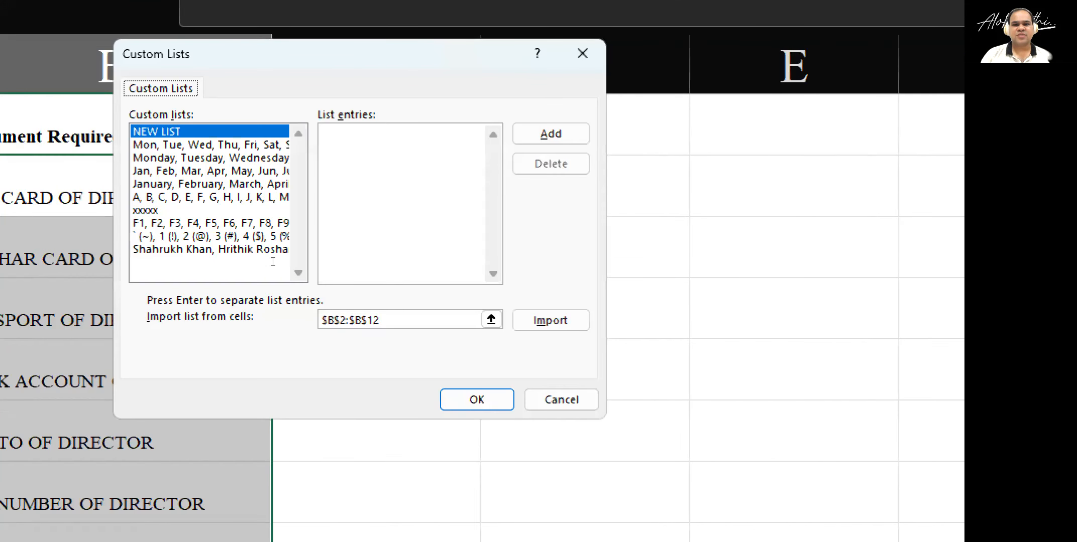
pyautogui.click(386, 231)
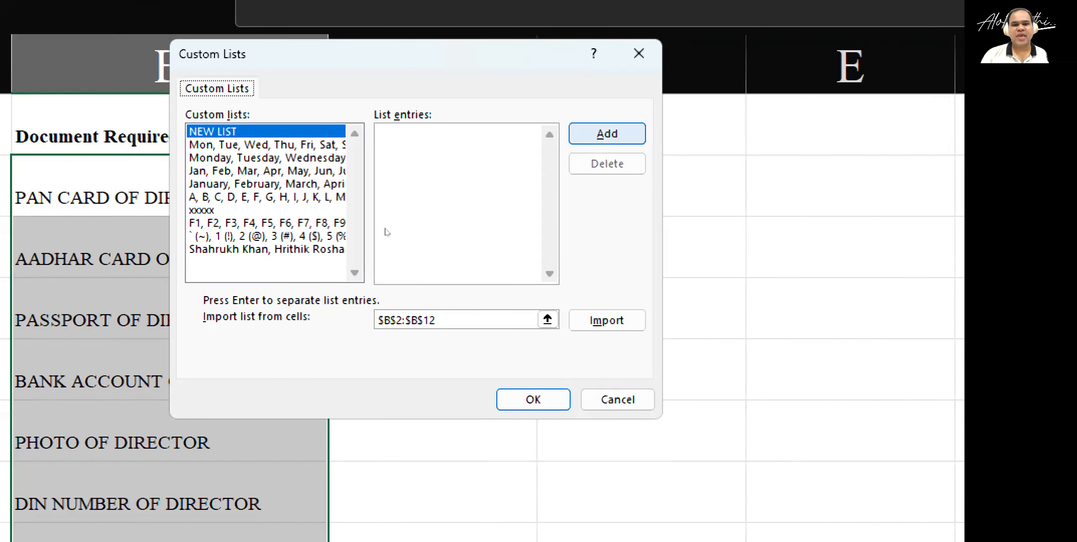
pyautogui.click(386, 232)
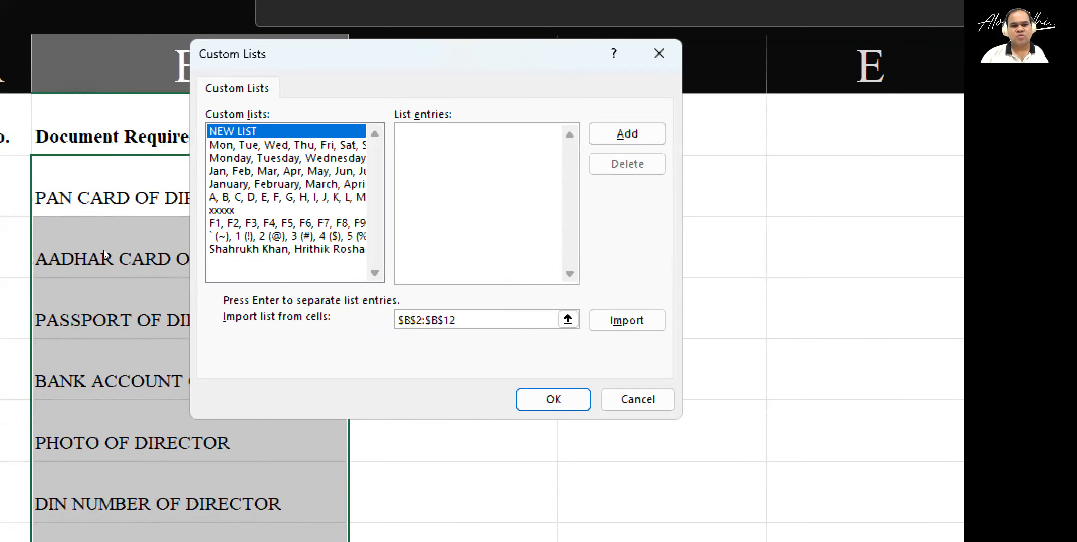
pyautogui.click(335, 316)
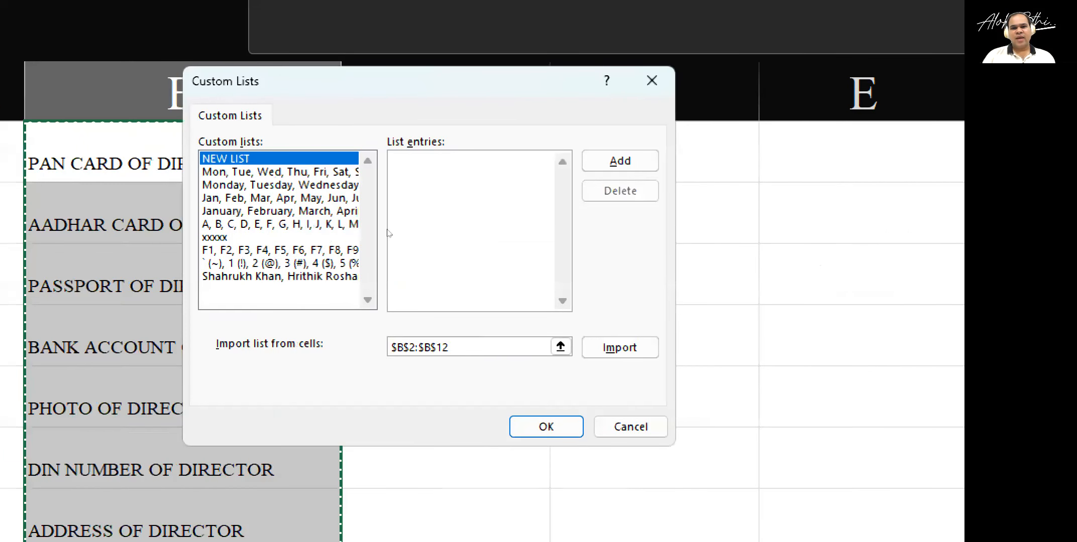
pyautogui.click(389, 233)
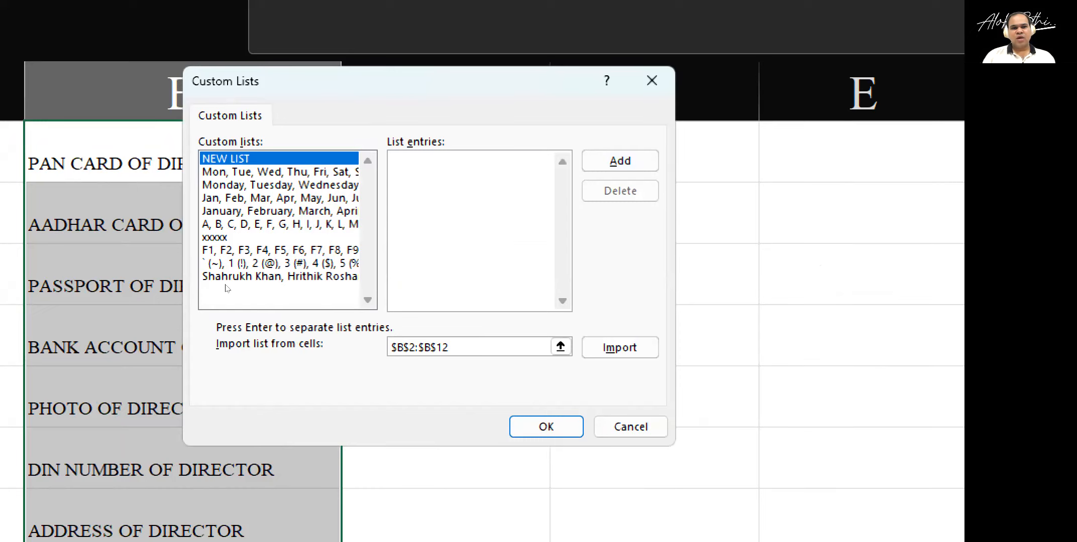
# Examine the entries of each existing custom list, then return to NEW LIST
pyautogui.press('Down')
pyautogui.press('Down')
pyautogui.press('Down')
pyautogui.press('Down')
pyautogui.press('Down')
pyautogui.press('Down')
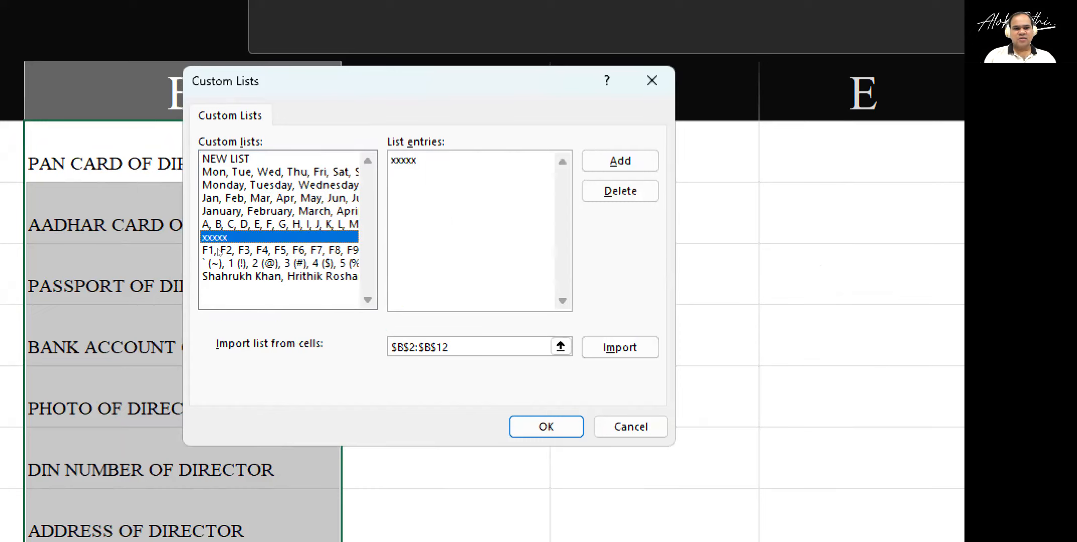
pyautogui.press('Down')
pyautogui.press('Down')
pyautogui.press('Down')
pyautogui.press('Up')
pyautogui.press('Down')
pyautogui.press('Up')
pyautogui.press('Up')
pyautogui.press('Up')
pyautogui.press('Up')
pyautogui.press('Up')
pyautogui.press('Up')
pyautogui.press('Up')
pyautogui.press('Up')
pyautogui.press('Up')
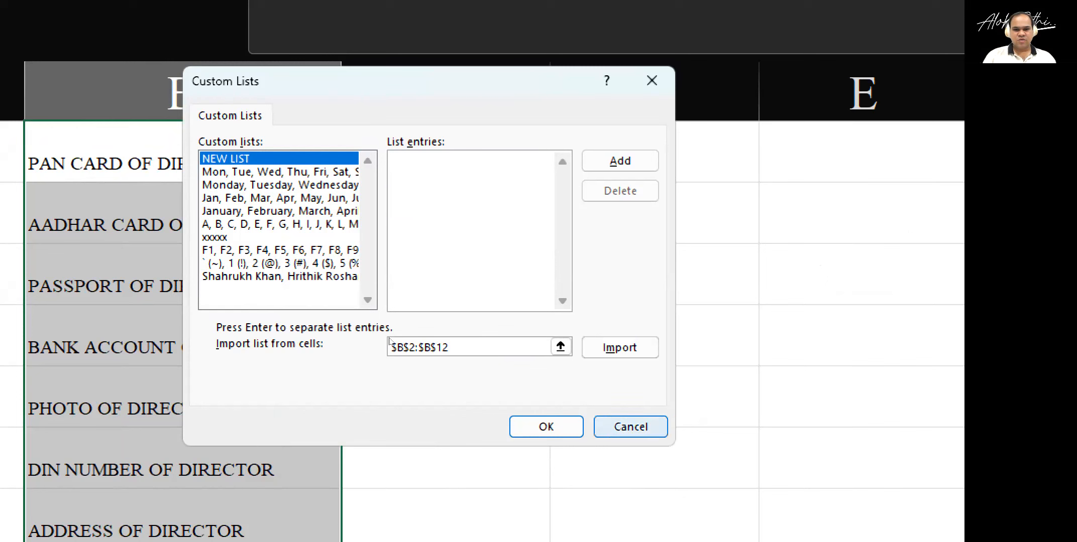
# Import $B$2:$B$12 as a new custom list, add it, and accept the Custom Lists and Excel Options dialogs
pyautogui.press('Return')
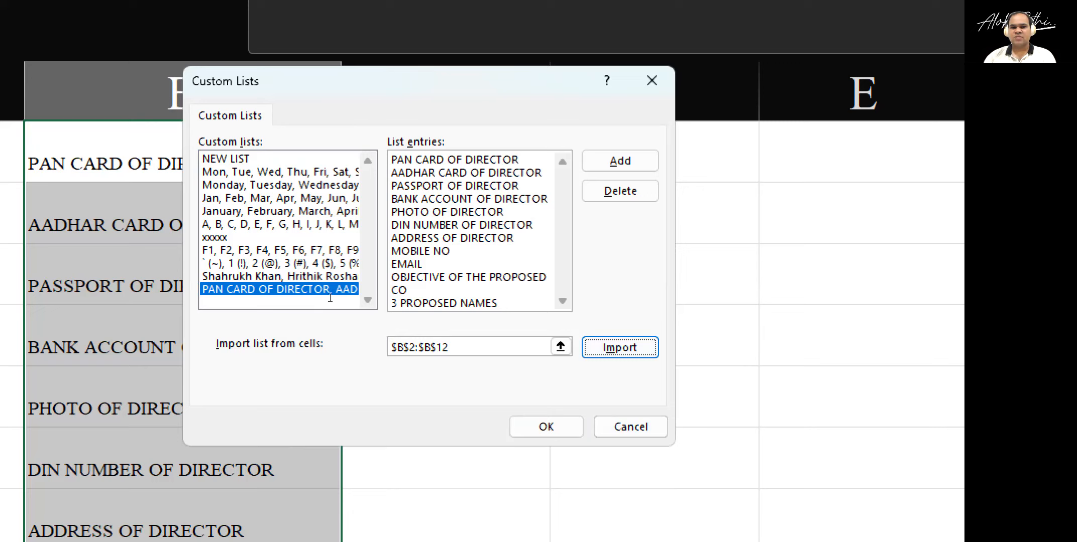
pyautogui.hotkey('alt', 'a')
pyautogui.press('Tab')
pyautogui.press('Tab')
pyautogui.press('Tab')
pyautogui.press('Tab')
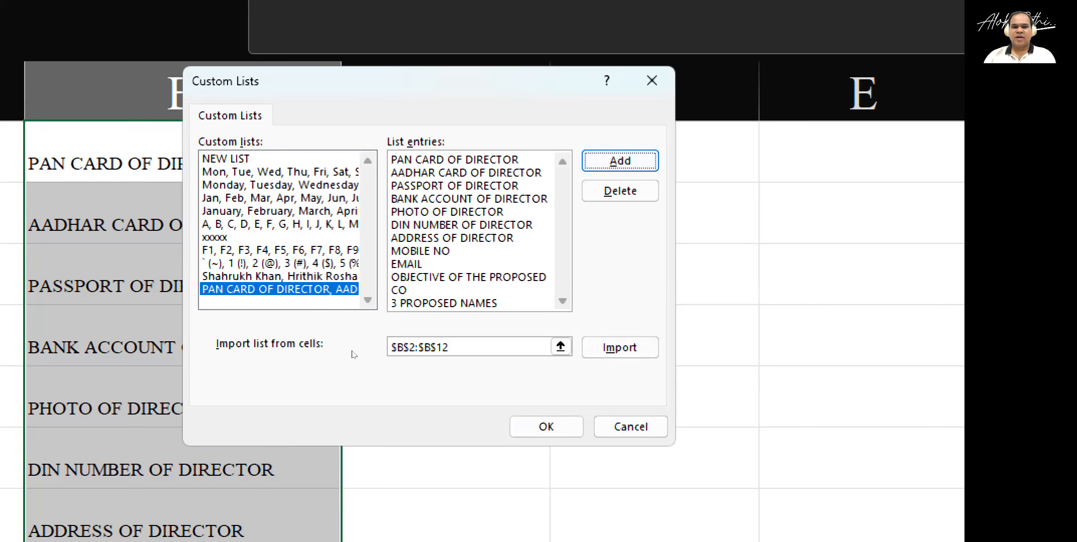
pyautogui.press('Return')
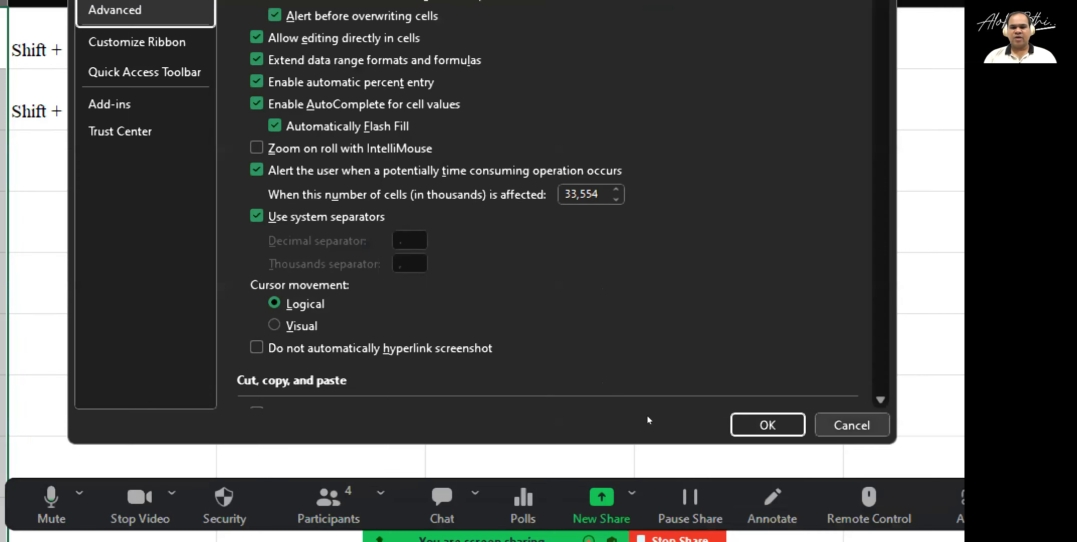
pyautogui.press('Return')
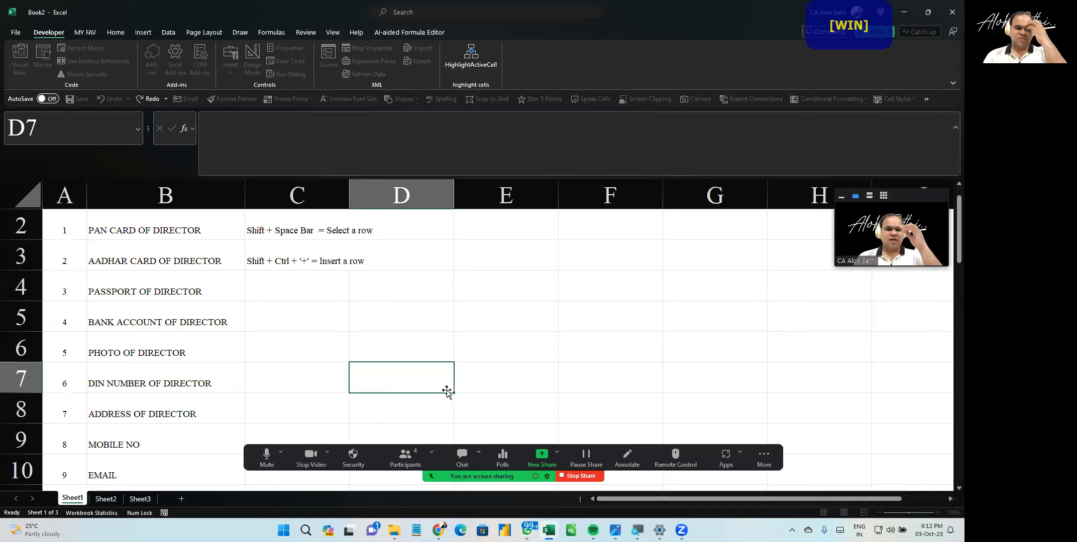
# Enter PAN CARD OF DIRECTOR in cell A1 of Sheet2 and autofit the width of column A
pyautogui.click(99, 501)
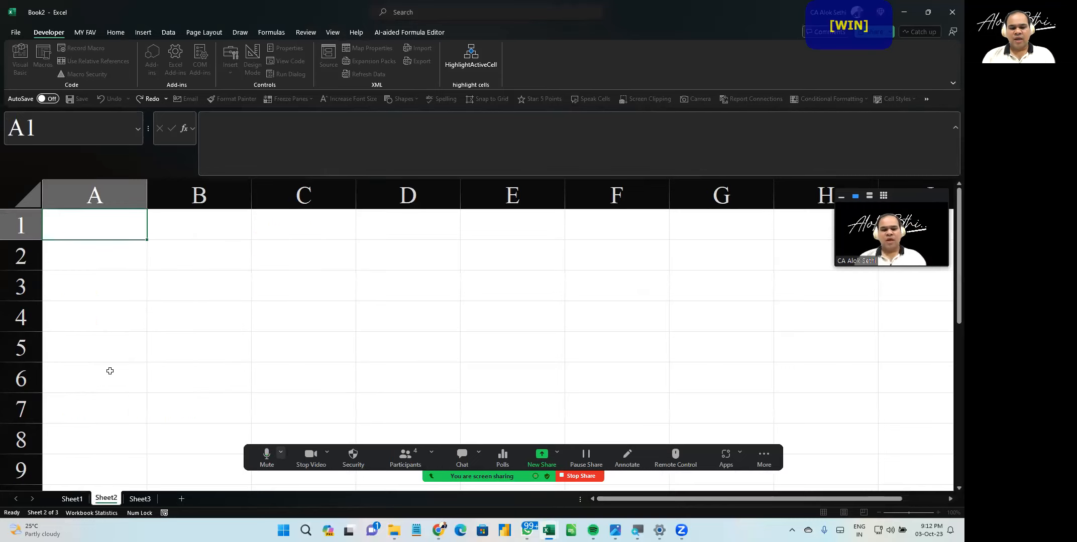
pyautogui.write('p')
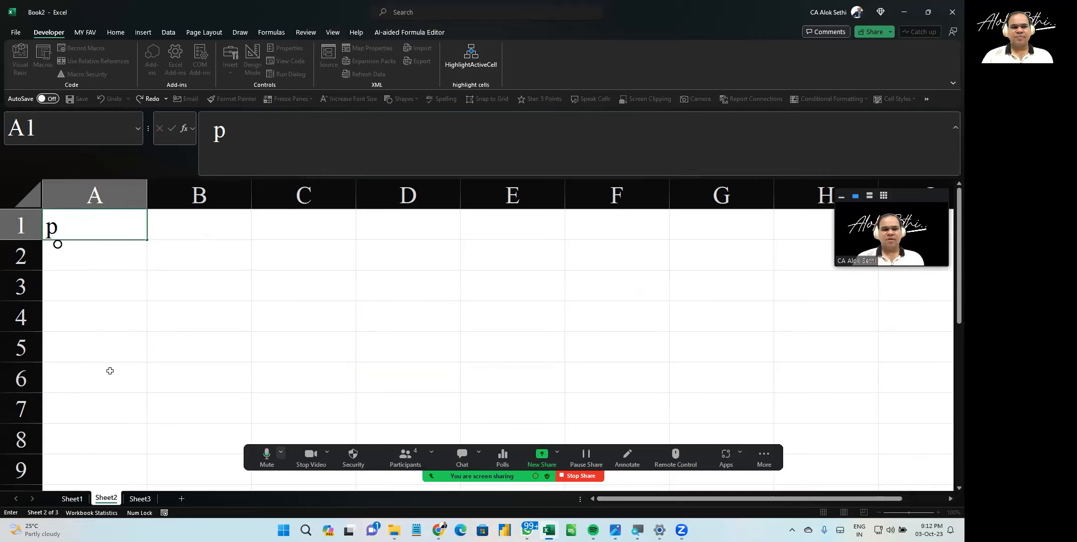
pyautogui.press('BackSpace')
pyautogui.press('capslock')
pyautogui.write('PAN CARD')
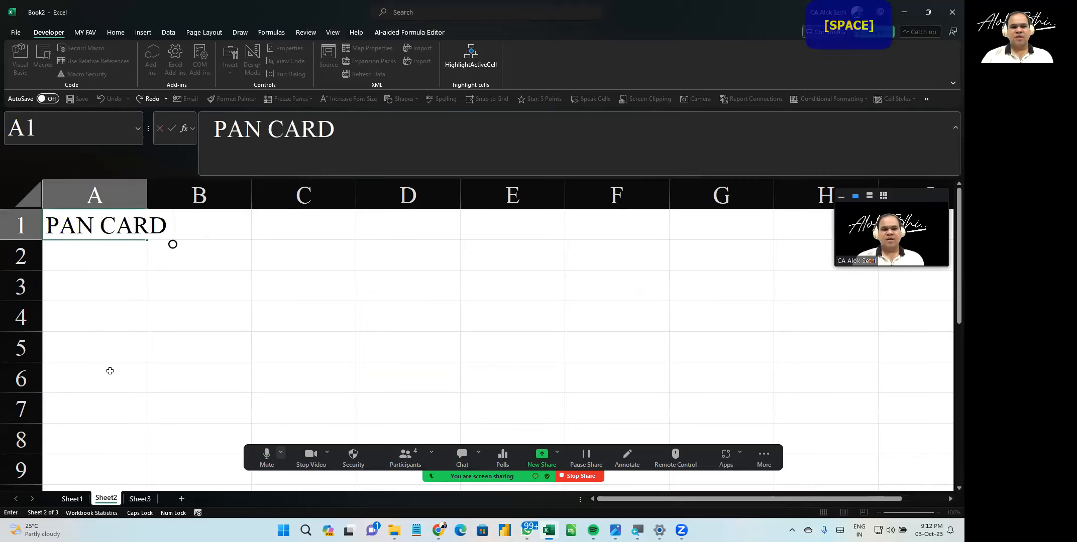
pyautogui.write(' OF DIRECOT')
pyautogui.press('BackSpace')
pyautogui.press('BackSpace')
pyautogui.write('TOR')
pyautogui.press('Return')
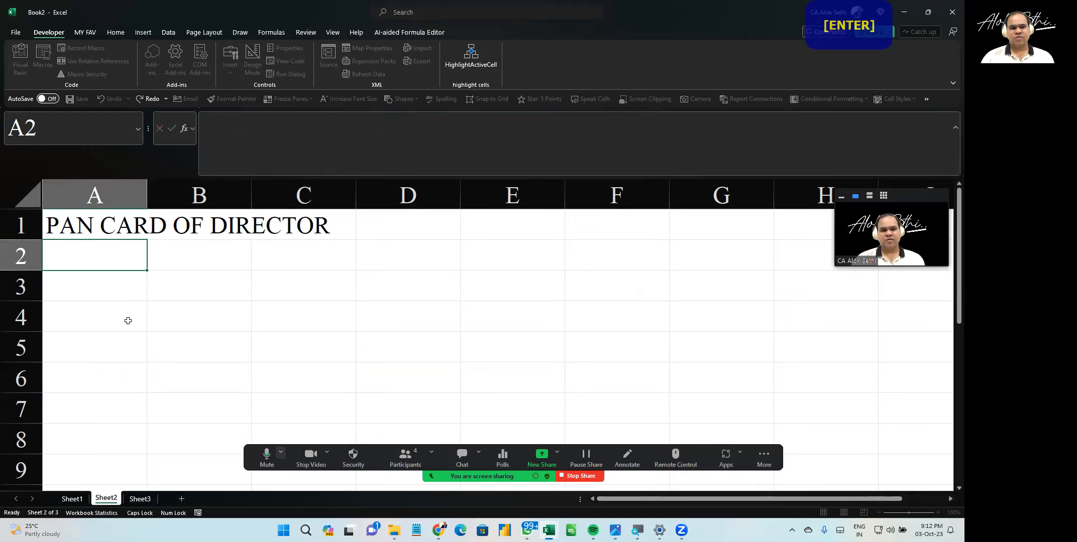
pyautogui.doubleClick(146, 195)
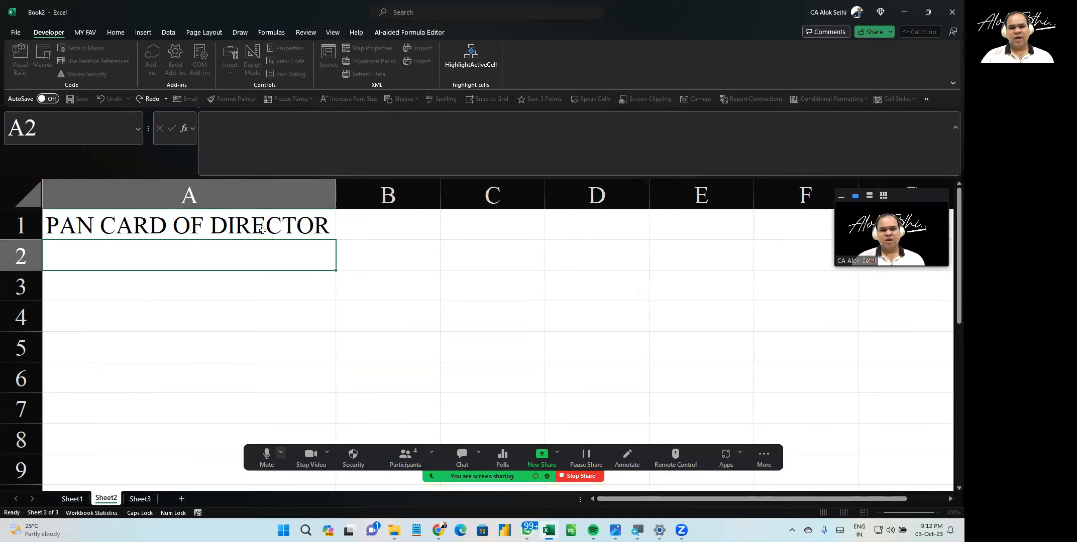
# Fill the custom list series from A1 down to A12 on Sheet2
pyautogui.click(265, 229)
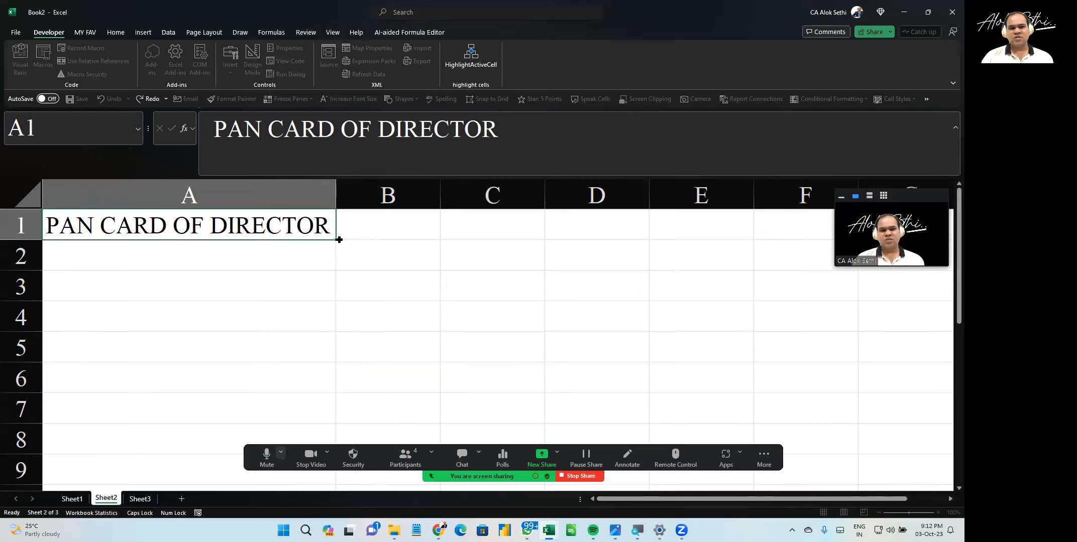
pyautogui.moveTo(339, 240); pyautogui.dragTo(336, 475)
pyautogui.moveTo(336, 381); pyautogui.dragTo(299, 336)
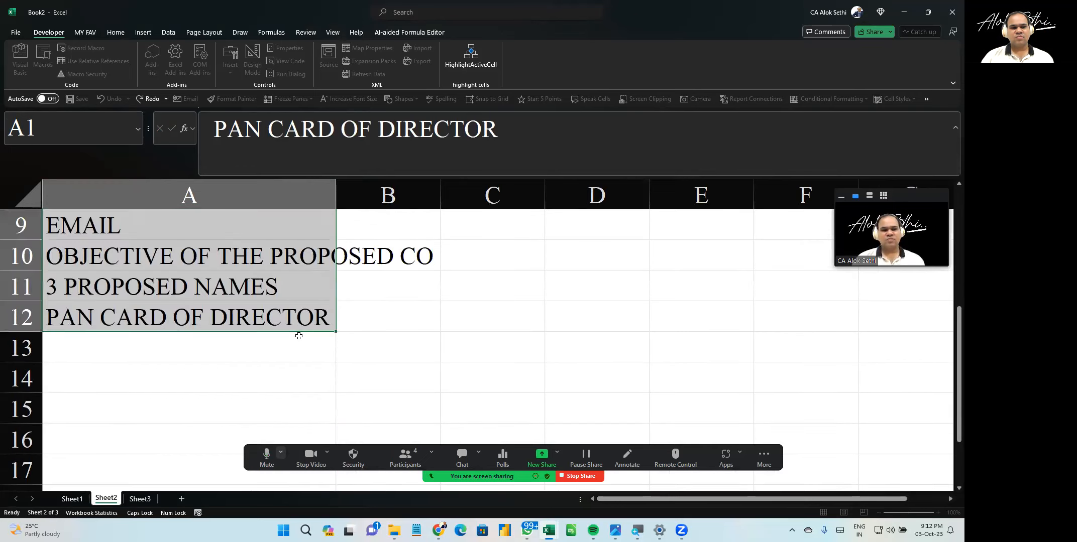
# Delete the repeated PAN CARD OF DIRECTOR entry in A12 and autofit the width of column A
pyautogui.click(288, 322)
pyautogui.press('Delete')
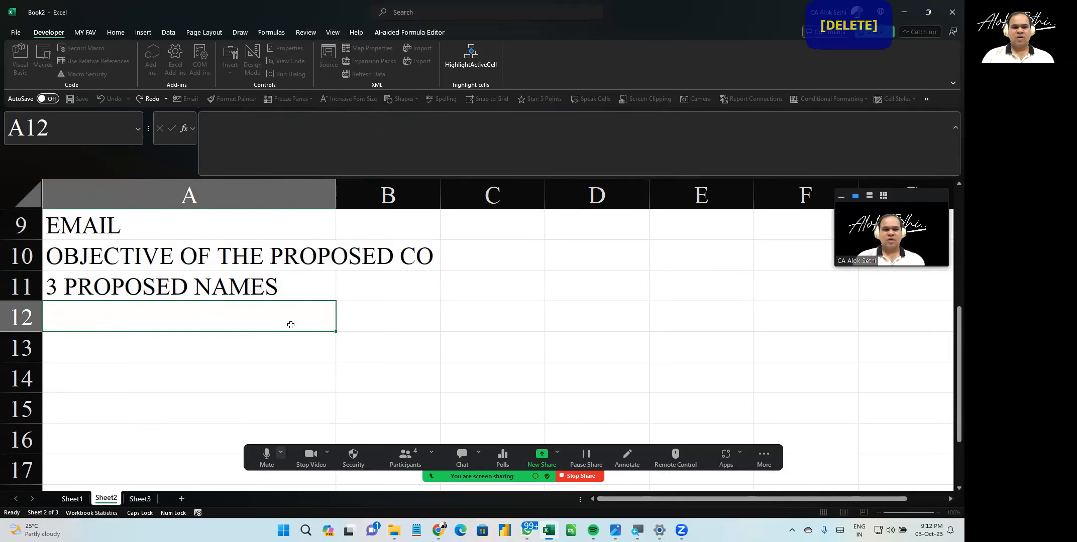
pyautogui.scroll(3, 290, 325)
pyautogui.doubleClick(335, 195)
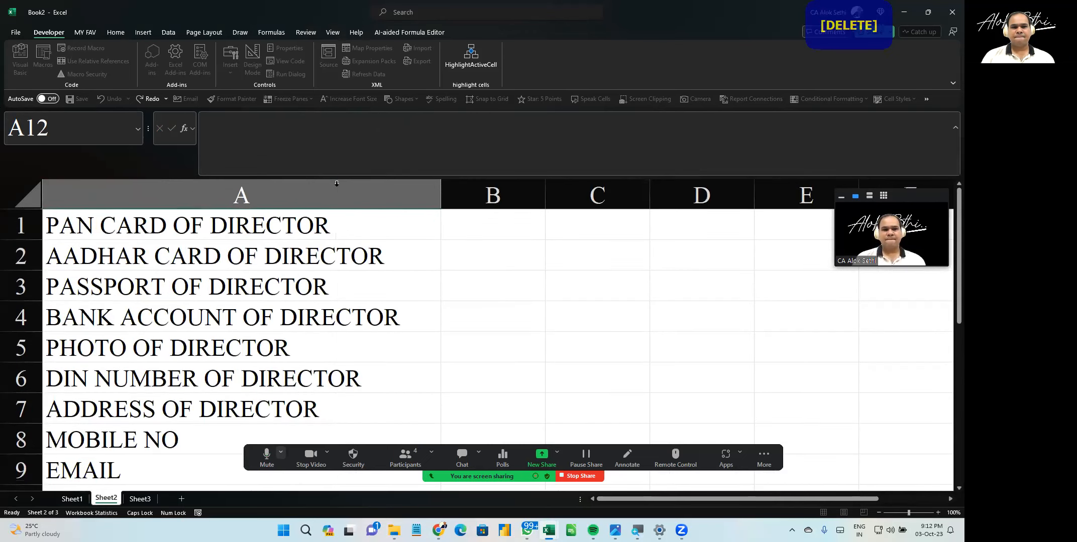
pyautogui.scroll(-3, 341, 345)
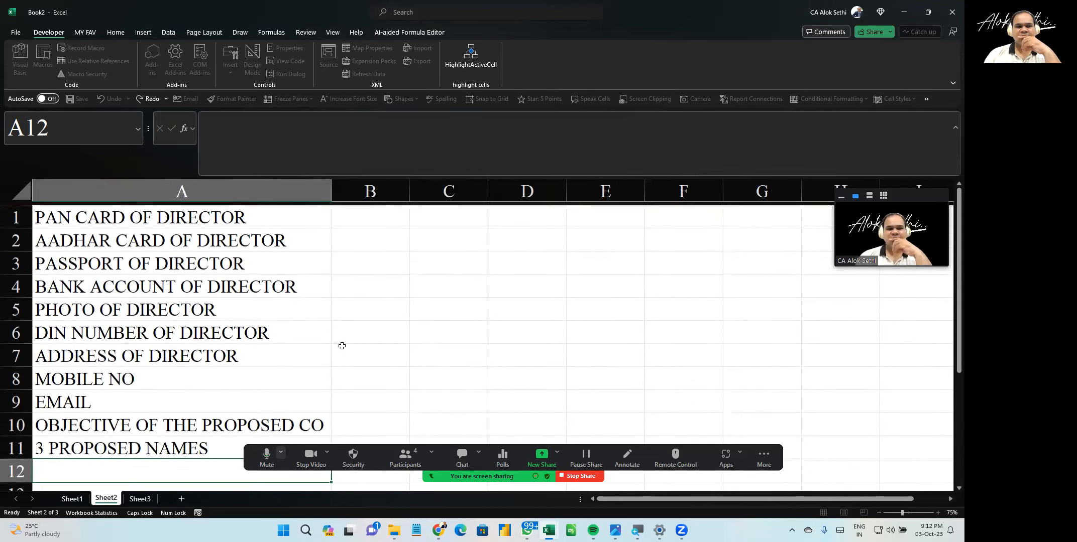
pyautogui.click(254, 315)
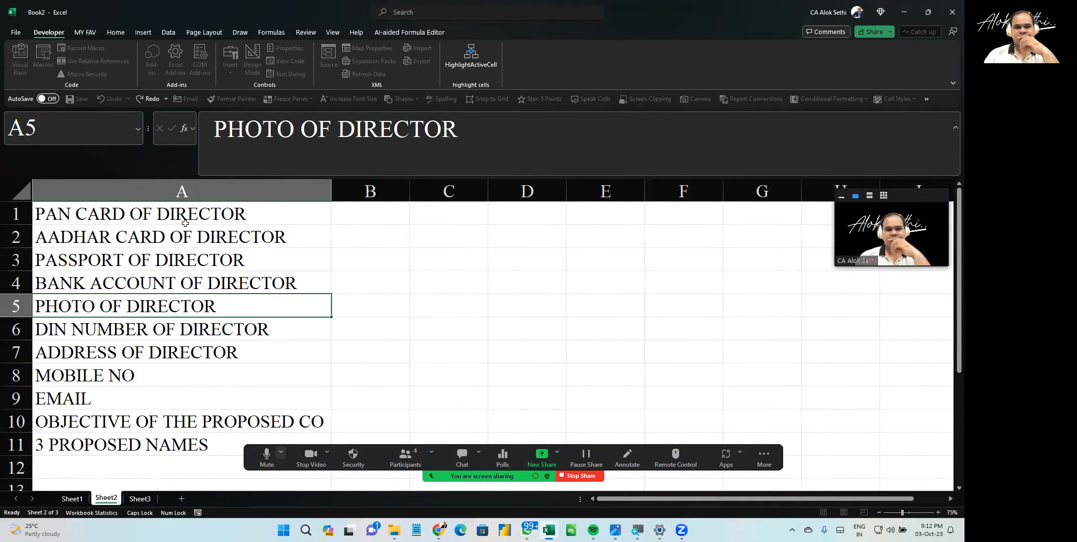
# Insert a blank cell at A1 on Sheet2, shifting the document list down
pyautogui.click(186, 224)
pyautogui.hotkey('ctrl', 'shift', '+')
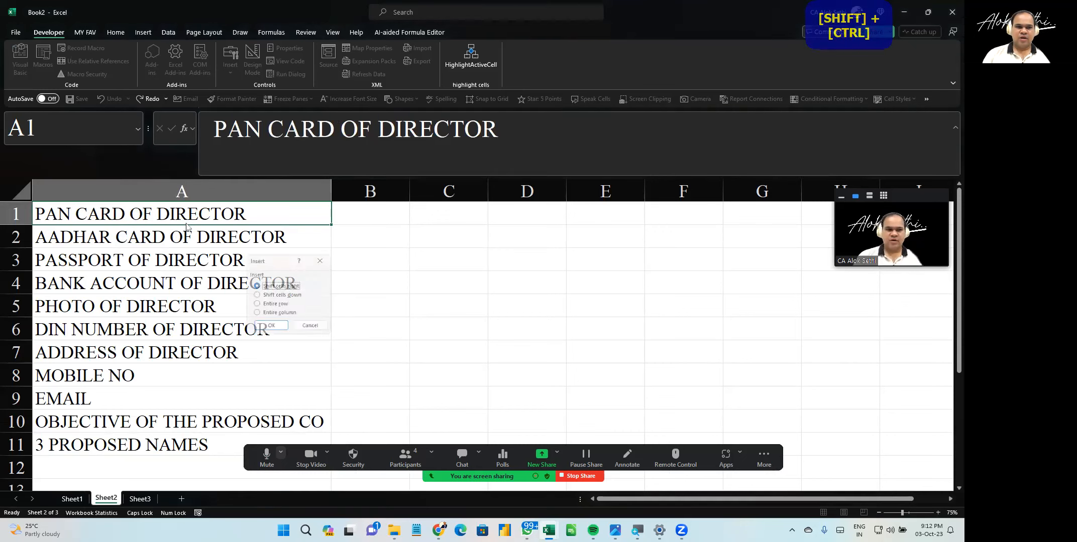
pyautogui.press('Down')
pyautogui.press('Return')
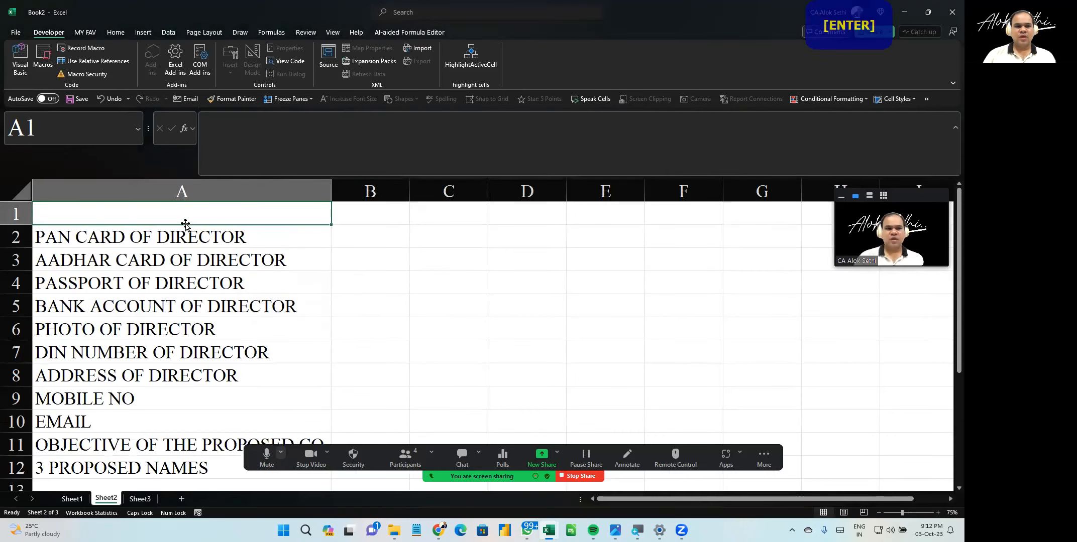
# Enter the heading DOCUMENTS REQUIRED FROM DIR in cell A1
pyautogui.write('DOCU')
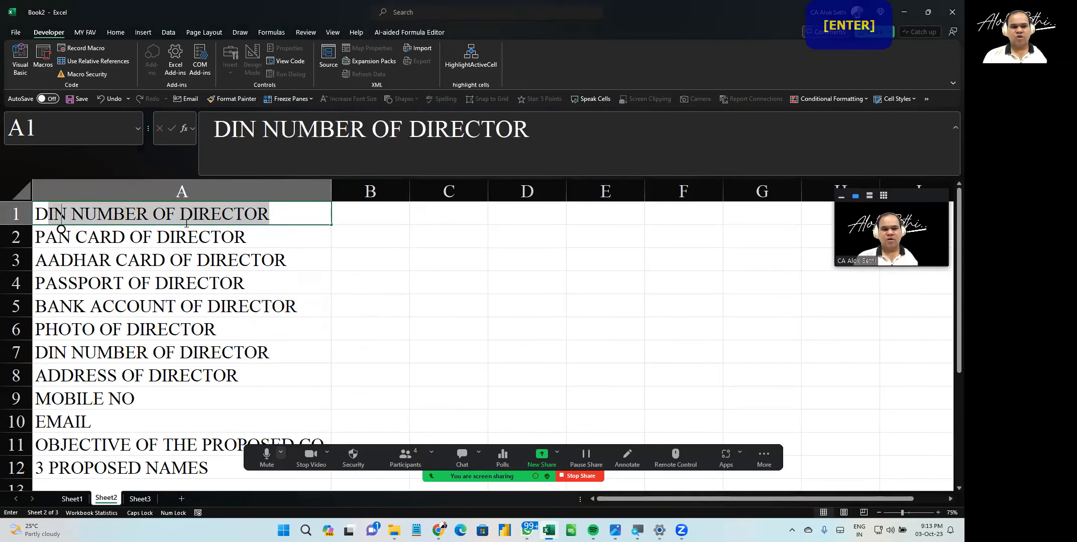
pyautogui.write('MENTS RE')
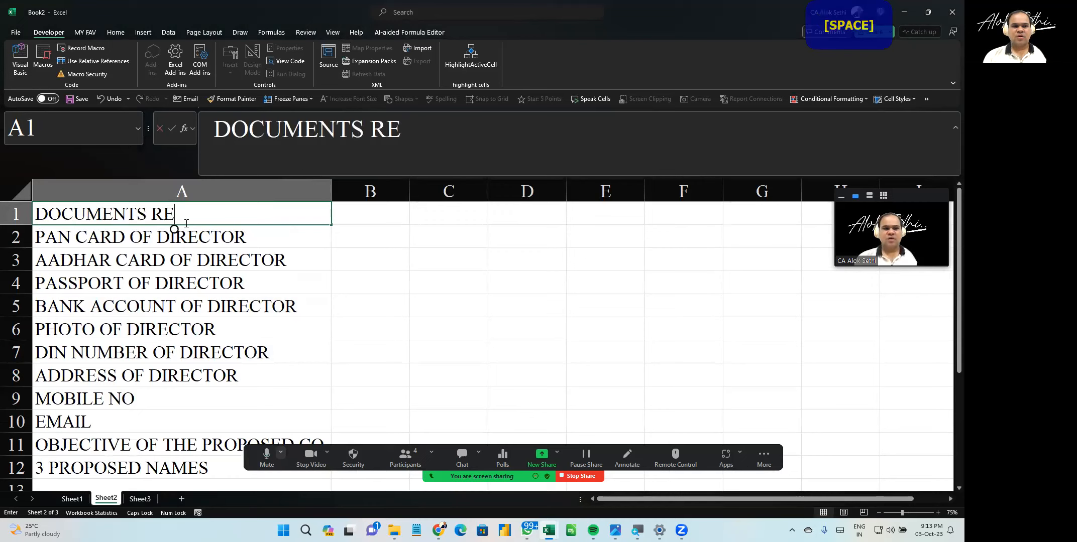
pyautogui.write('QUIRE')
pyautogui.press('BackSpace')
pyautogui.press('BackSpace')
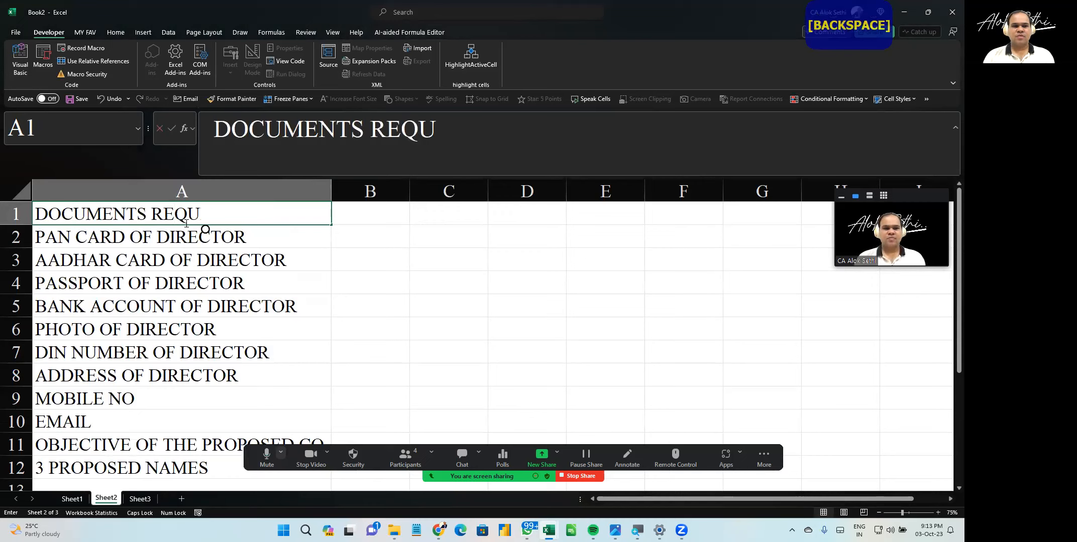
pyautogui.write('IRED FROM DIR')
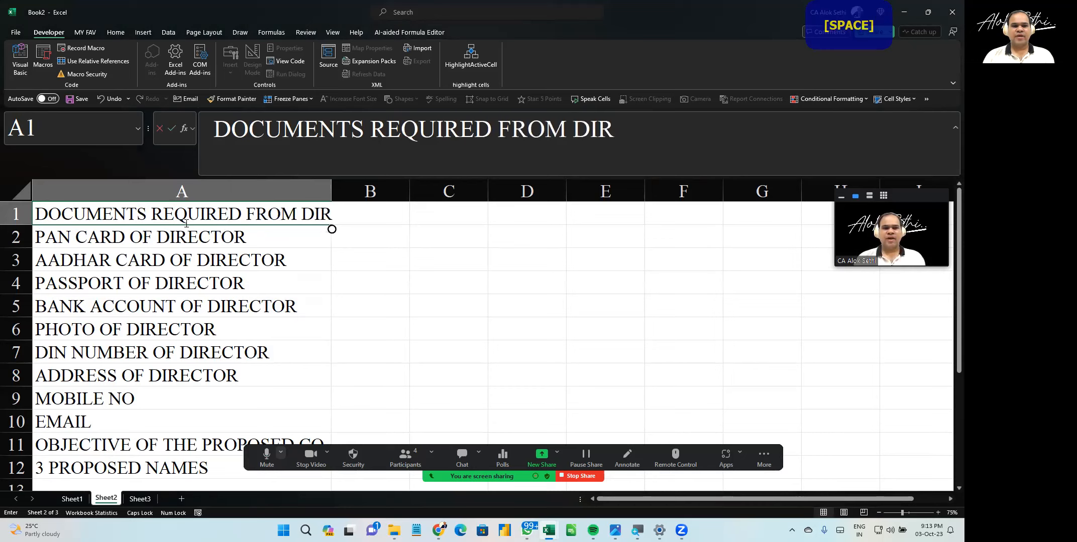
pyautogui.press('Return')
# Make the A1 heading bold and widen column A to fit it
pyautogui.click(185, 220)
pyautogui.hotkey('ctrl', 'b')
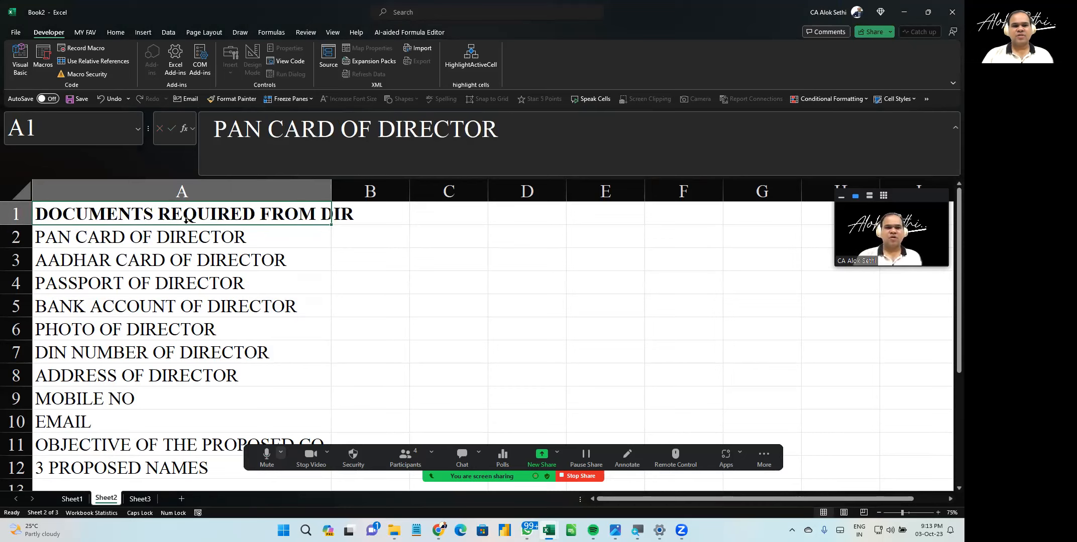
pyautogui.moveTo(325, 187); pyautogui.dragTo(350, 188)
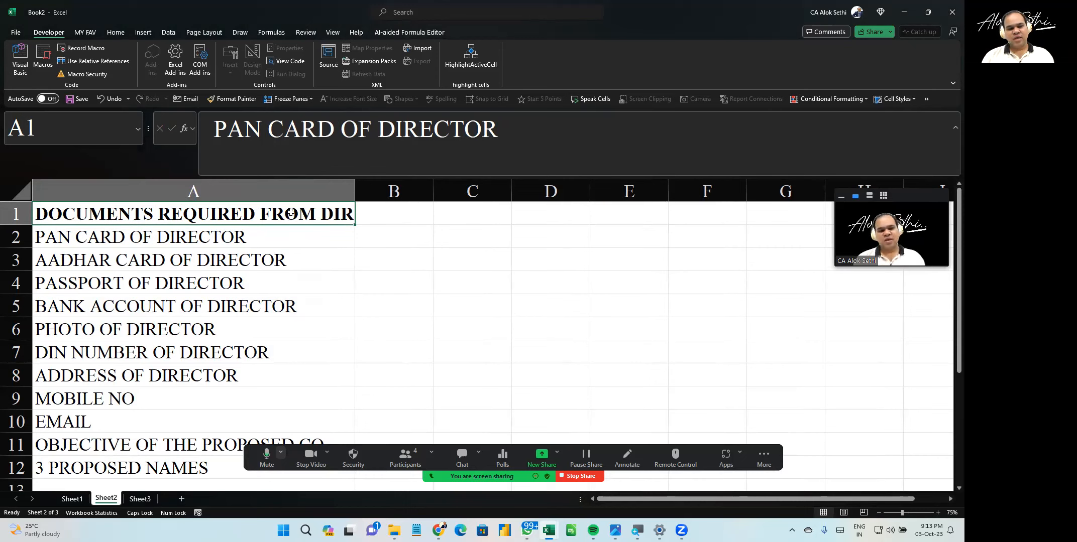
pyautogui.hotkey('ctrl', 'shift', 'Down')
pyautogui.press('ctrl')
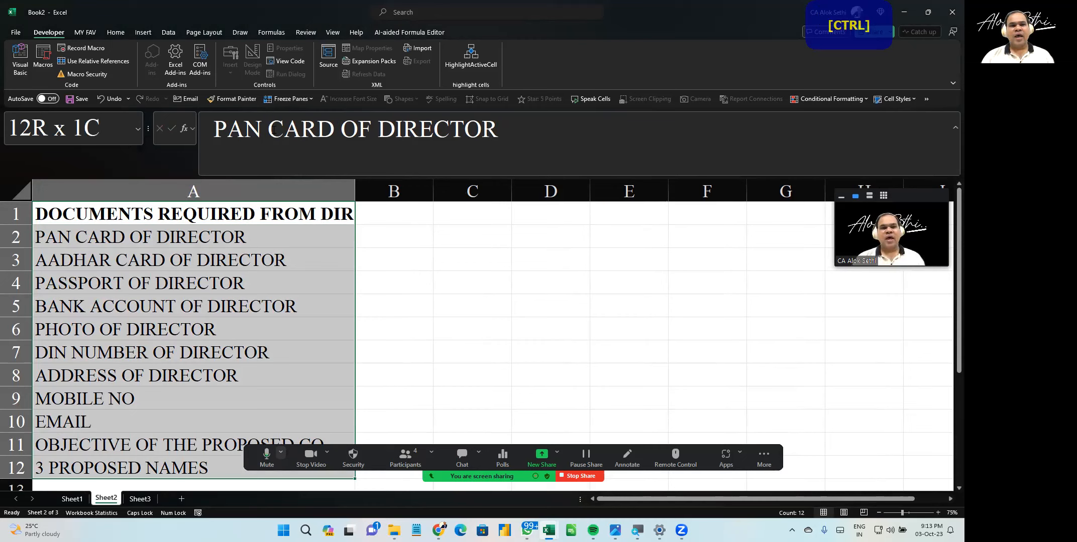
pyautogui.click(167, 33)
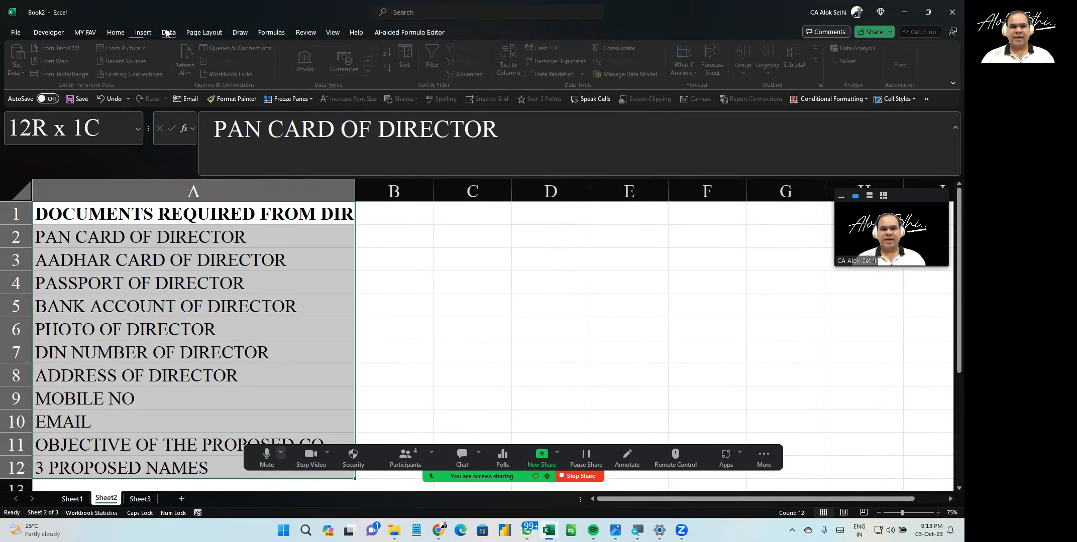
pyautogui.click(257, 32)
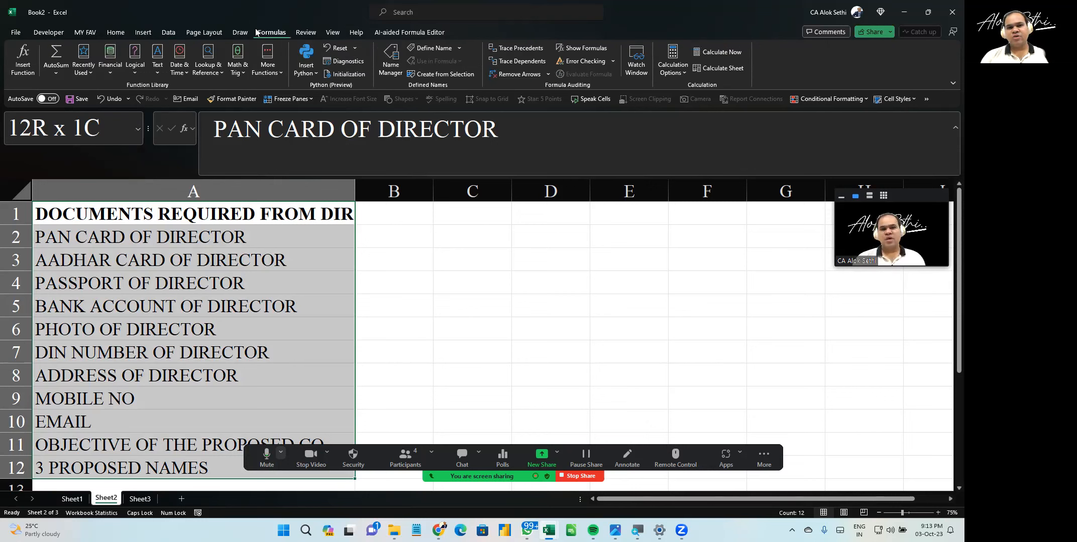
pyautogui.click(388, 66)
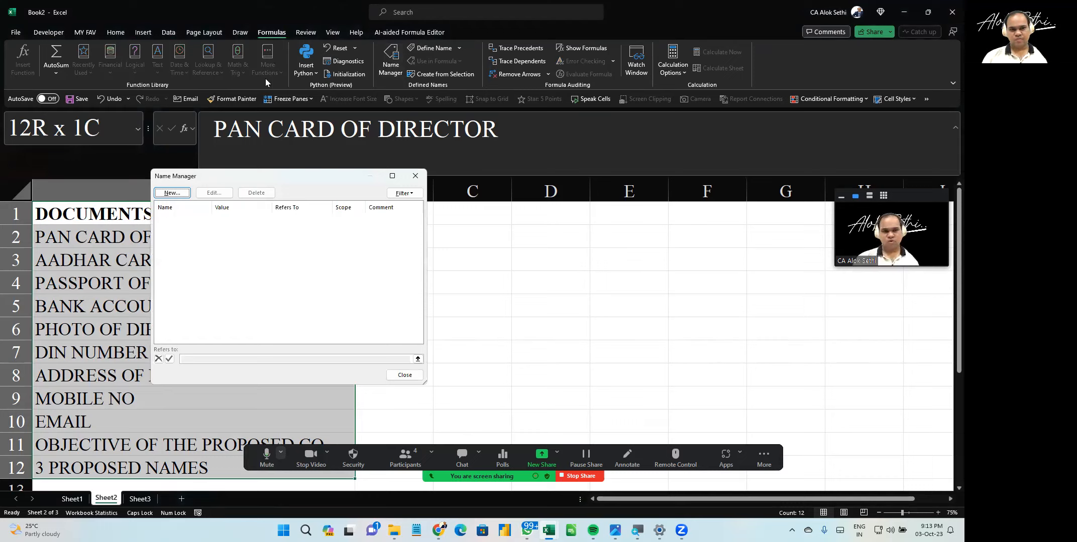
pyautogui.moveTo(311, 178); pyautogui.dragTo(425, 181)
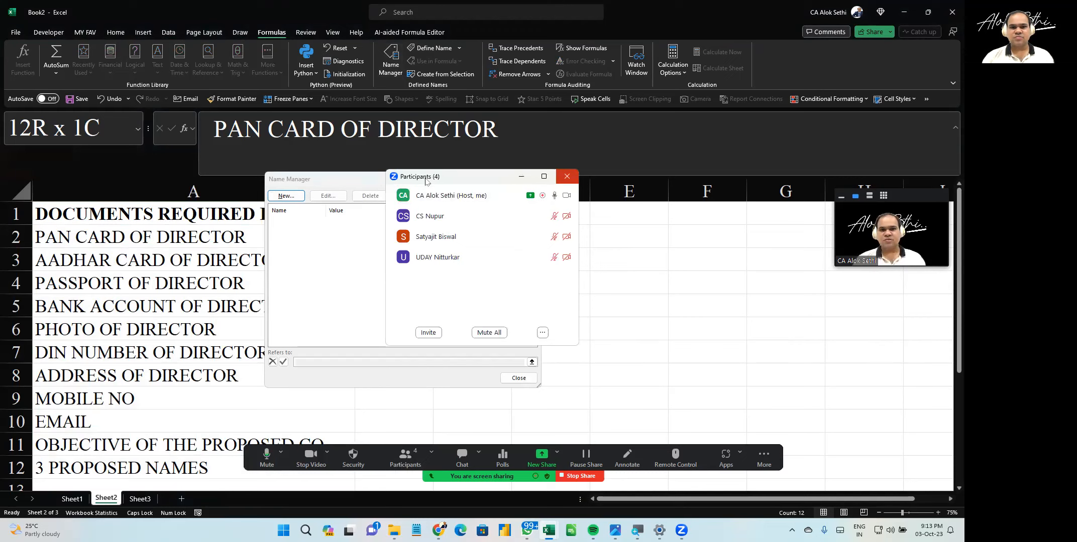
pyautogui.click(288, 210)
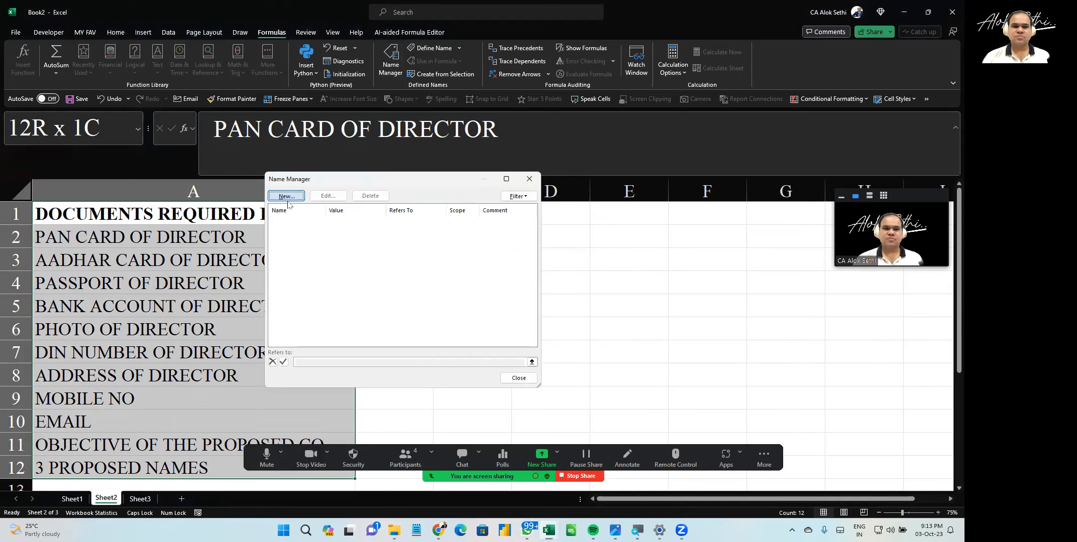
pyautogui.press('Escape')
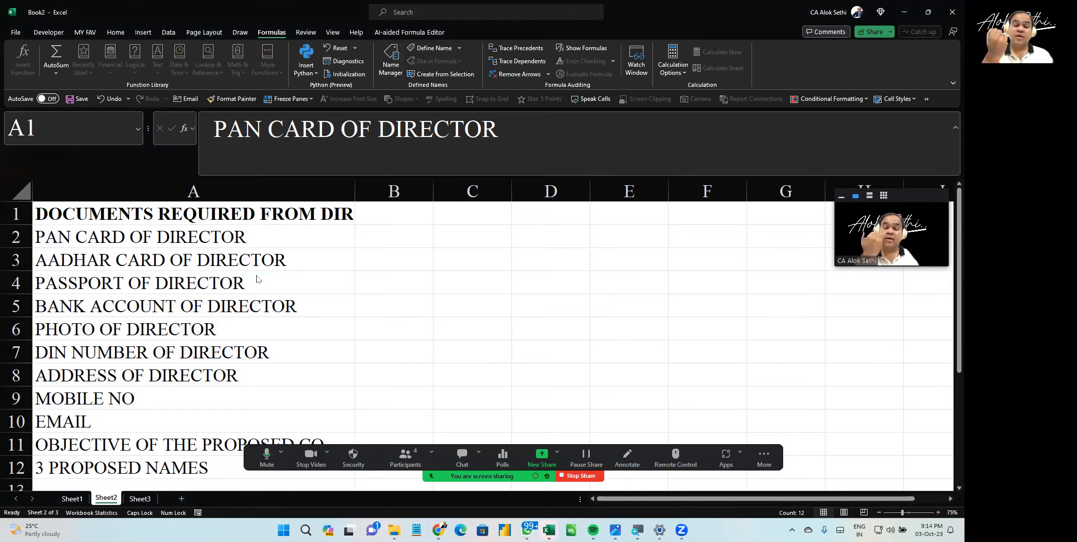
# Start a new workbook-scoped name for A1:A12 on Sheet2 and name it DIRDOCS
pyautogui.hotkey('ctrl', 'shift', 'Down')
pyautogui.press('alt')
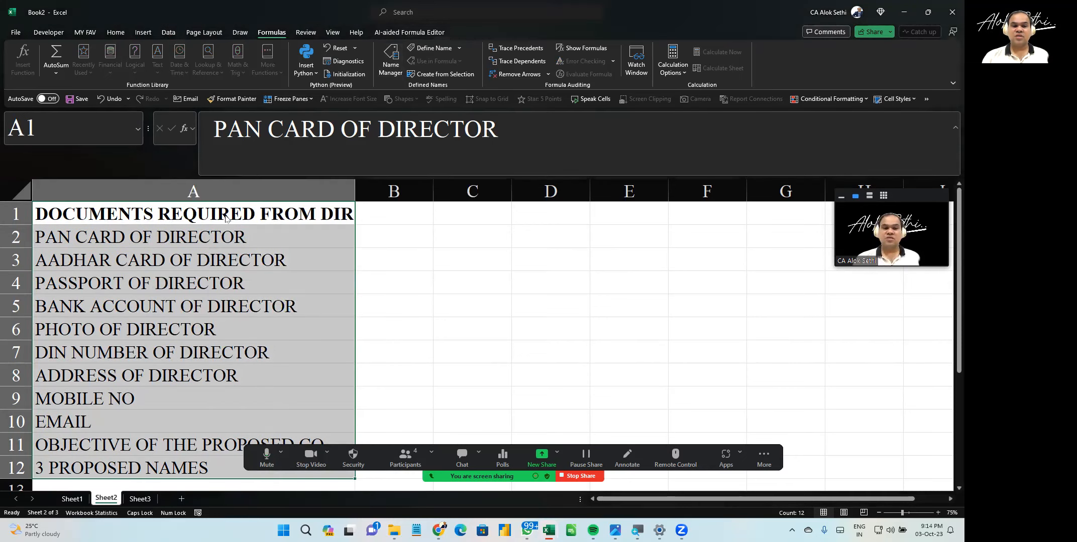
pyautogui.press('m')
pyautogui.press('m')
pyautogui.press('d')
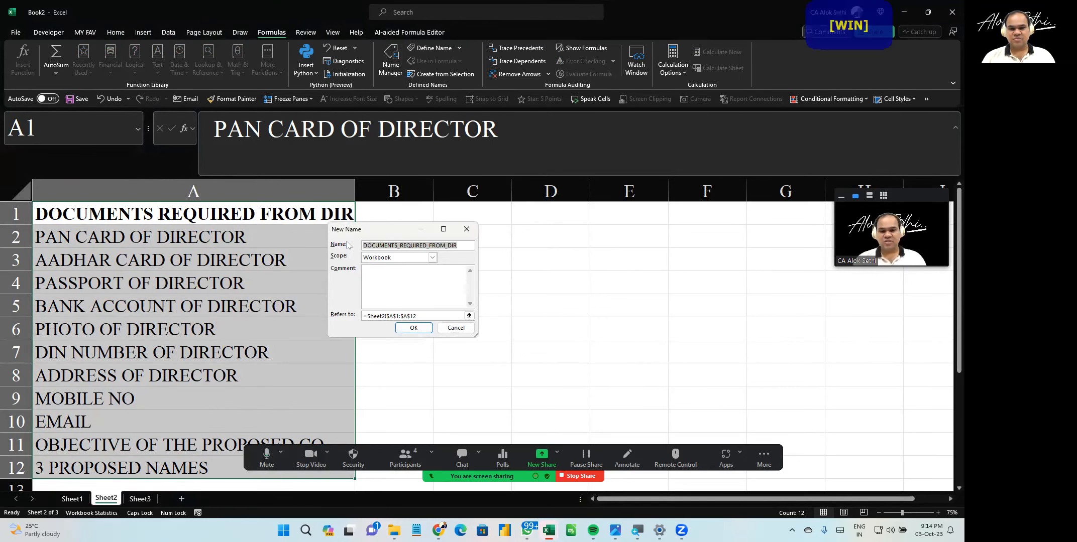
pyautogui.press('super+plus')
pyautogui.press('super+plus')
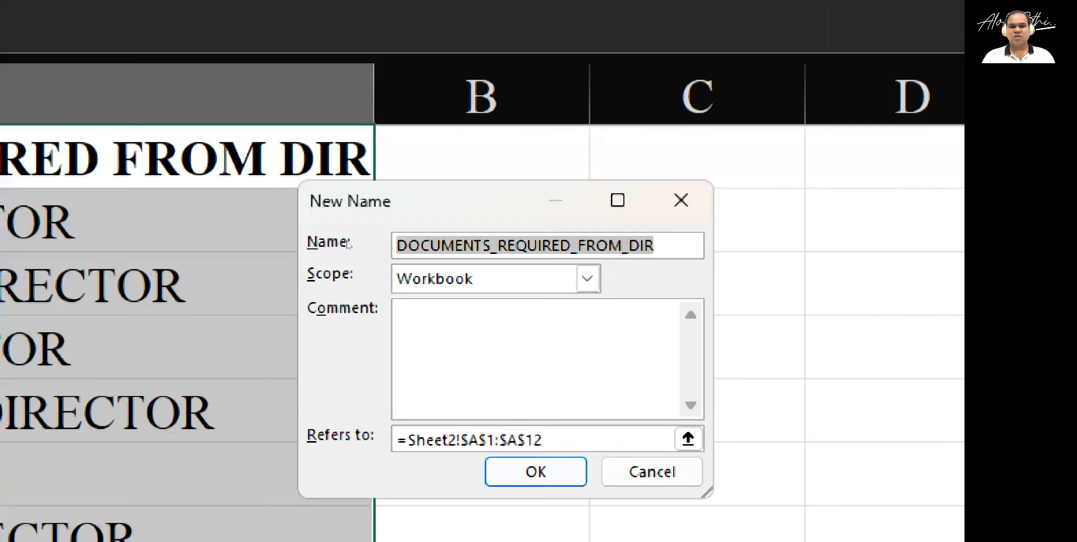
pyautogui.press('super+minus')
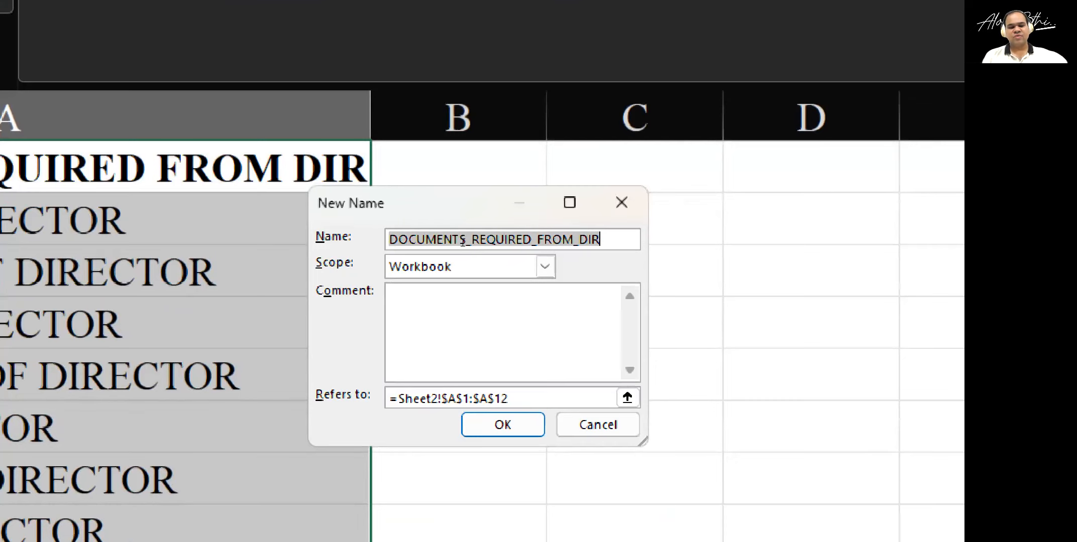
pyautogui.write('DOCS')
pyautogui.press('BackSpace')
pyautogui.press('BackSpace')
pyautogui.press('BackSpace')
pyautogui.press('BackSpace')
pyautogui.write('DIRDOCS')
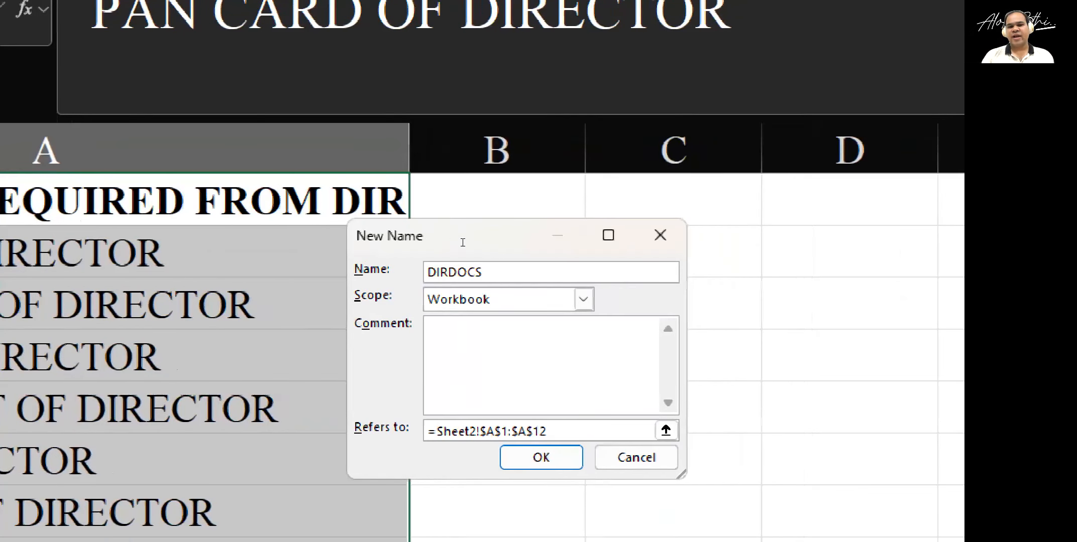
# Add the comment "list of docs reqd from director for inc" to the new name, save it, and close the Name Manager
pyautogui.click(502, 365)
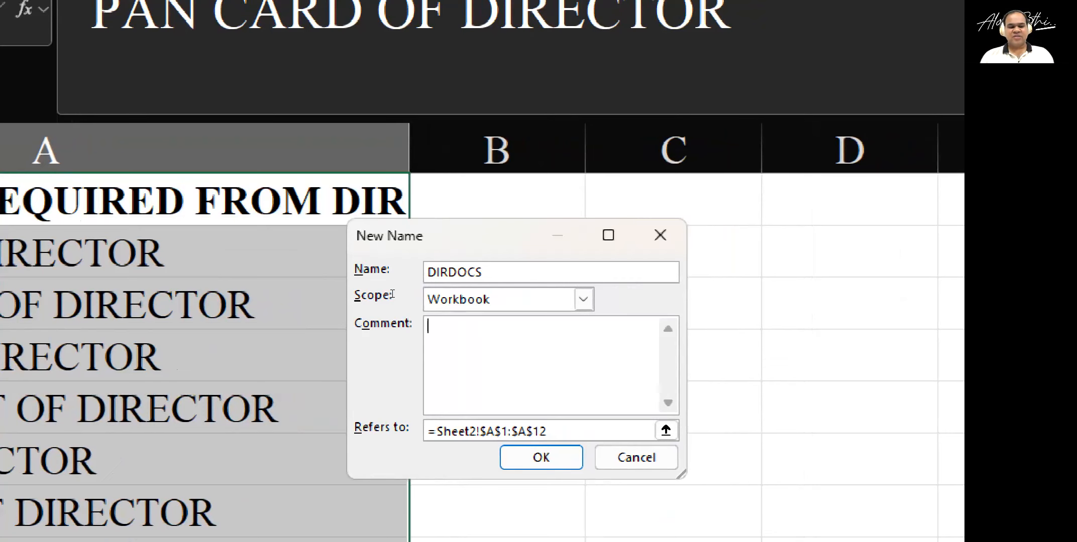
pyautogui.write('l')
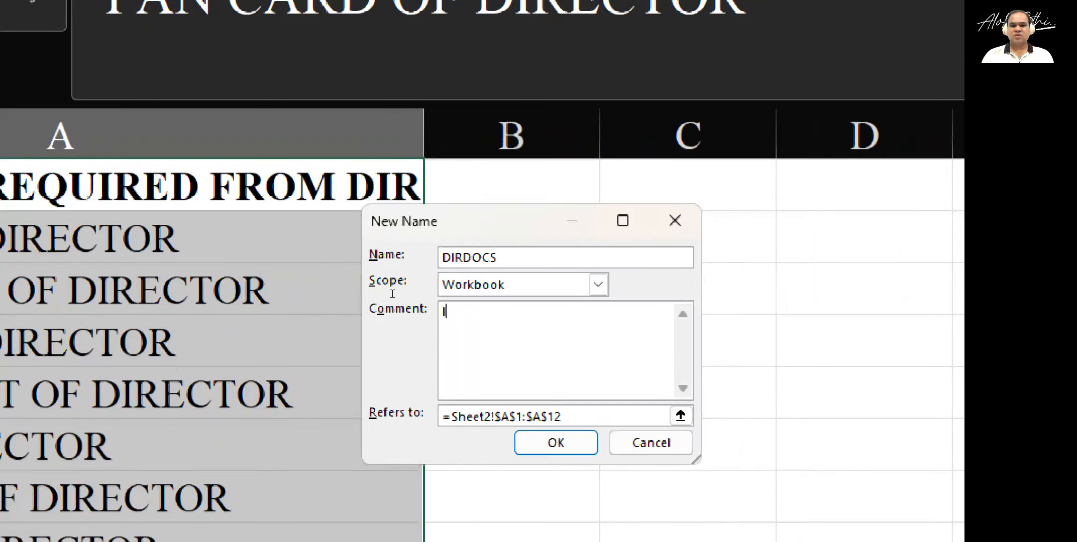
pyautogui.write('ist of docu')
pyautogui.press('BackSpace')
pyautogui.write('s reqd fro')
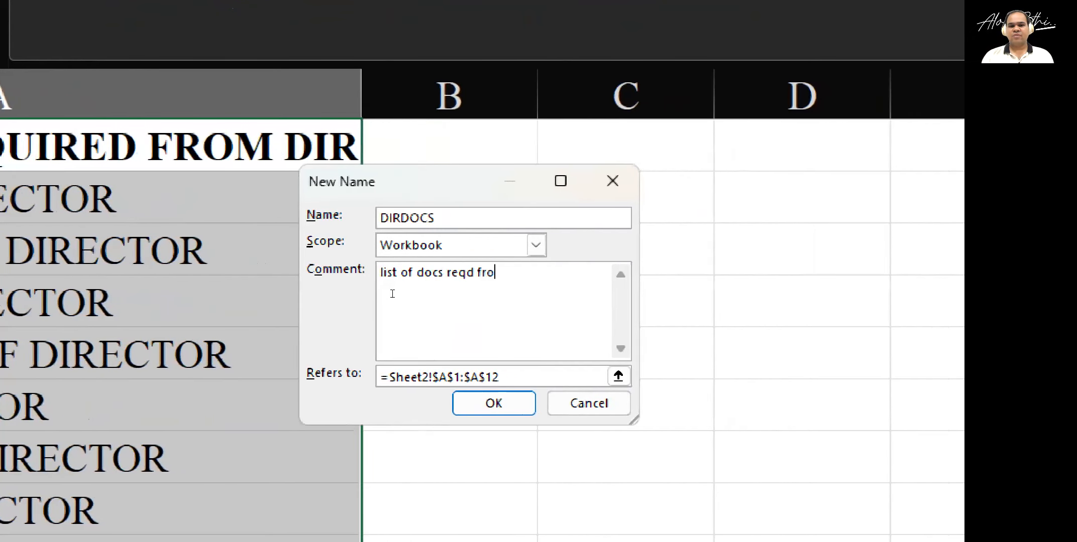
pyautogui.write('m director ')
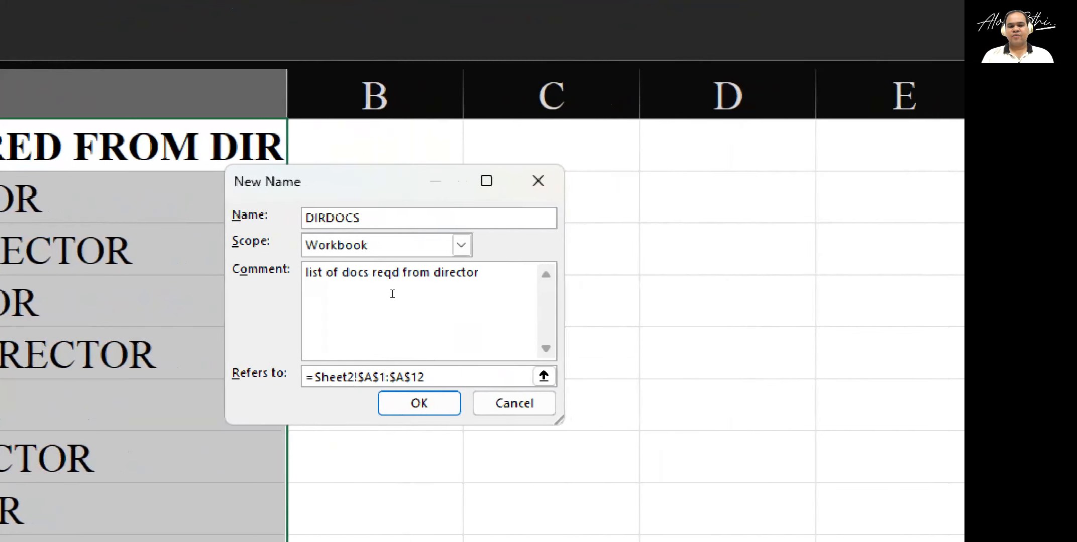
pyautogui.write('fro ins')
pyautogui.press('BackSpace')
pyautogui.press('BackSpace')
pyautogui.press('BackSpace')
pyautogui.press('BackSpace')
pyautogui.press('BackSpace')
pyautogui.press('BackSpace')
pyautogui.write('or inc')
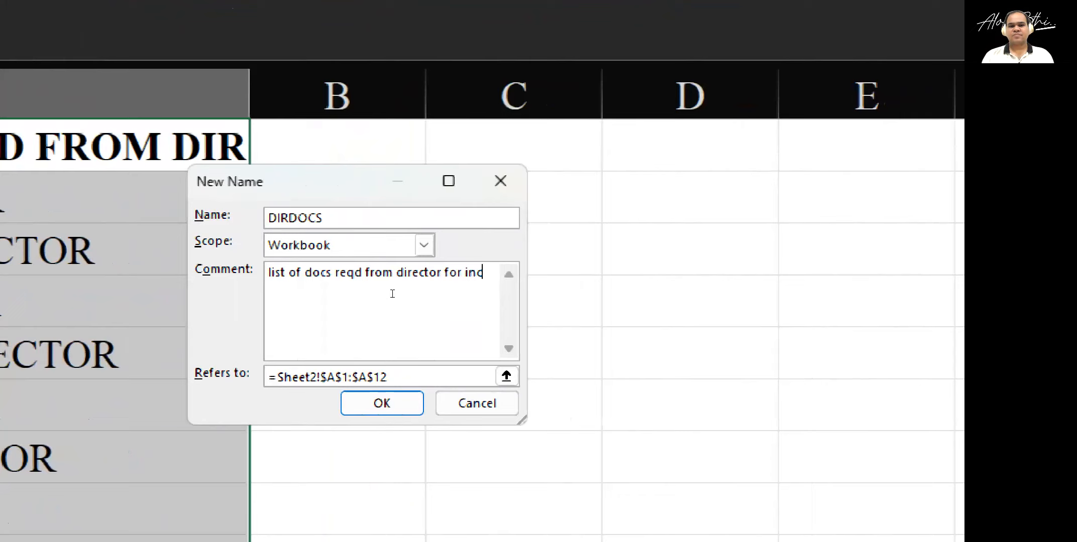
pyautogui.press('Return')
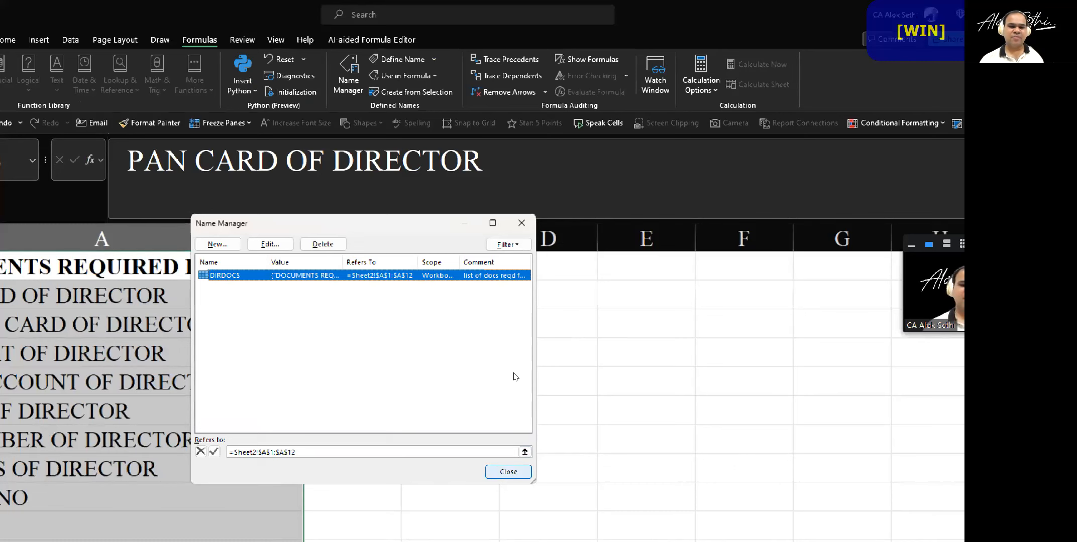
pyautogui.press('Escape')
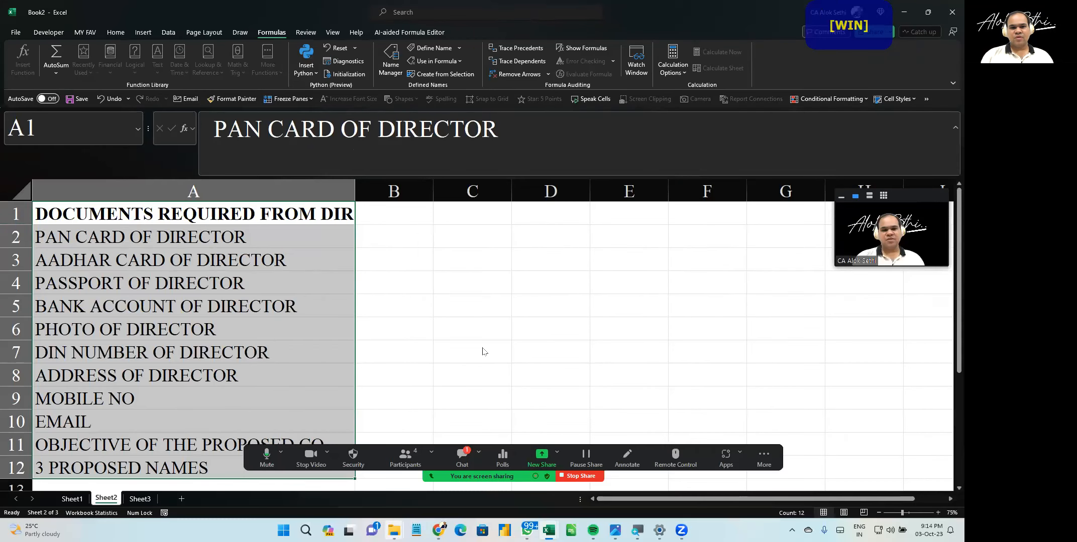
# Check the meeting chat for new messages, switch to the empty Sheet3 and select cell A1
pyautogui.hotkey('alt', 'h')
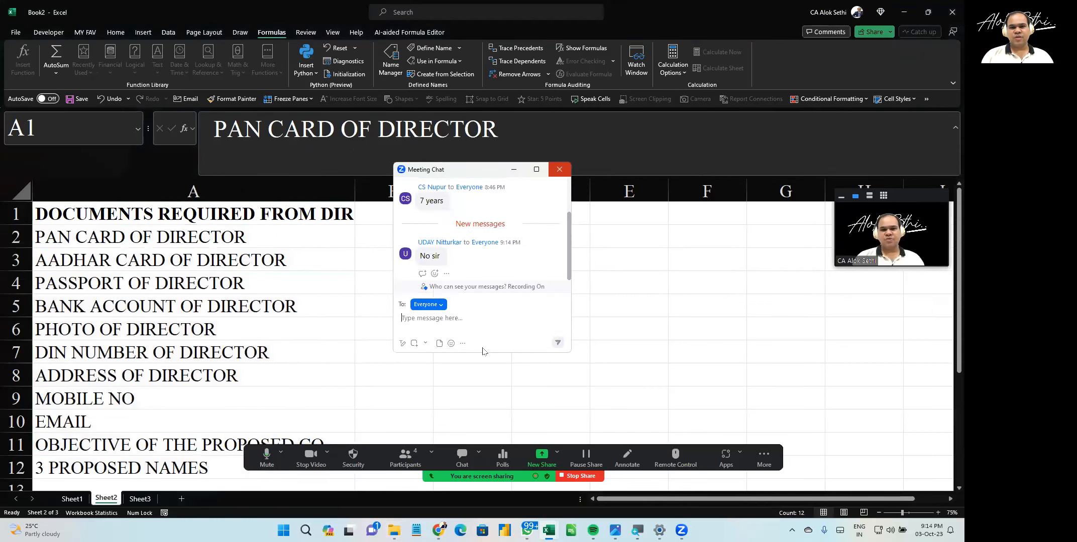
pyautogui.hotkey('alt', 'h')
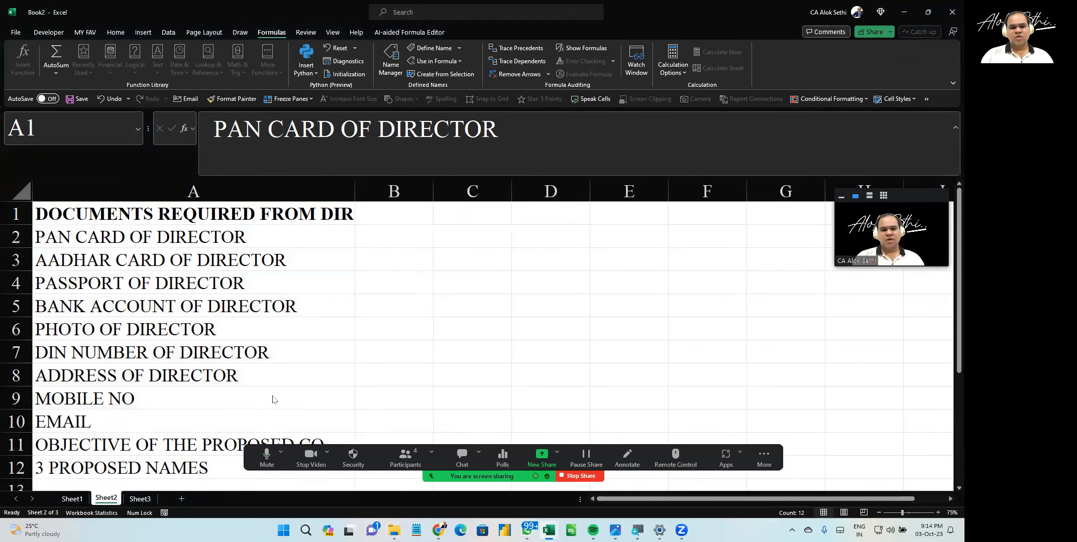
pyautogui.click(137, 499)
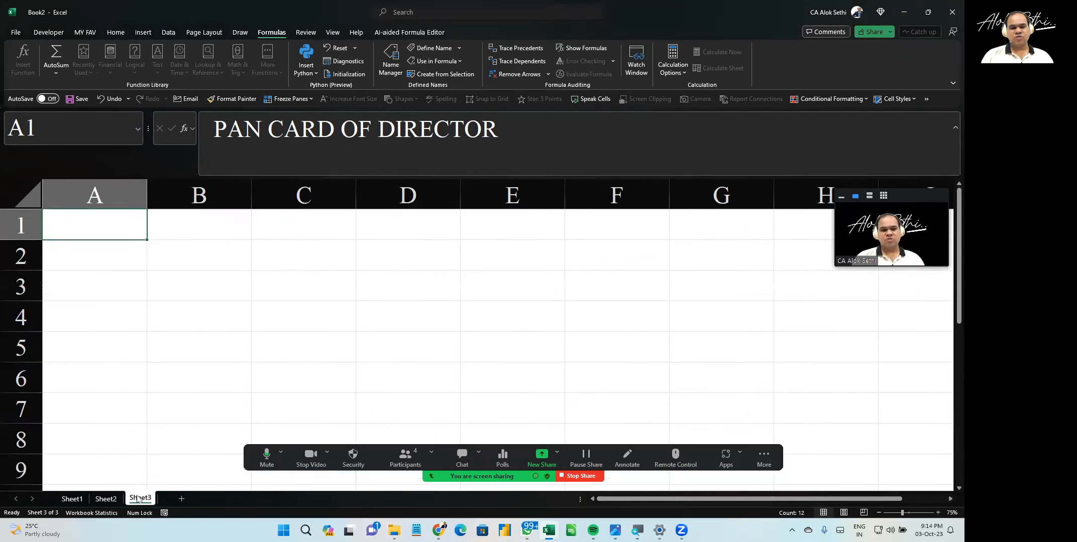
pyautogui.scroll(5, 180, 389)
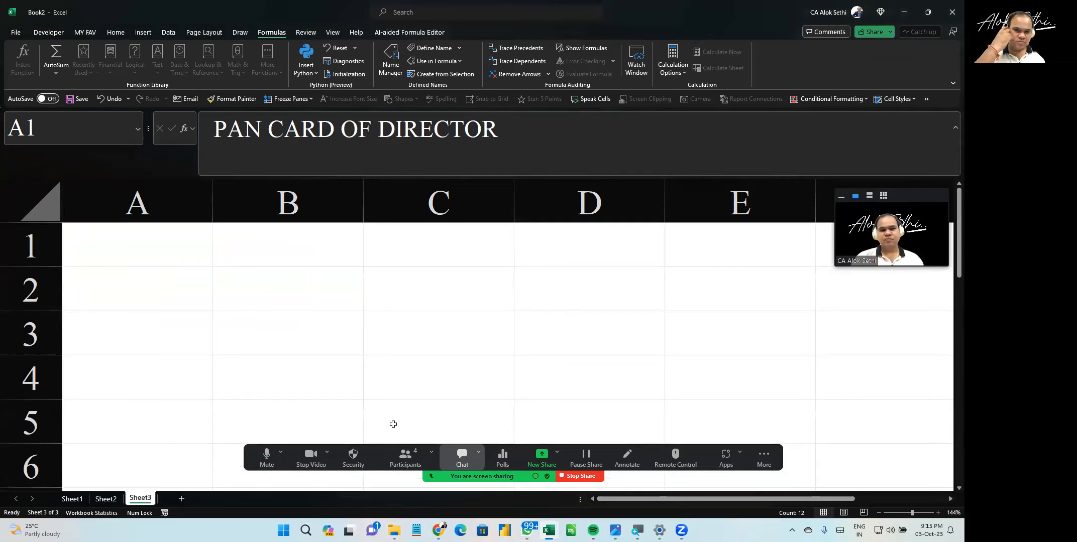
pyautogui.hotkey('alt', 'h')
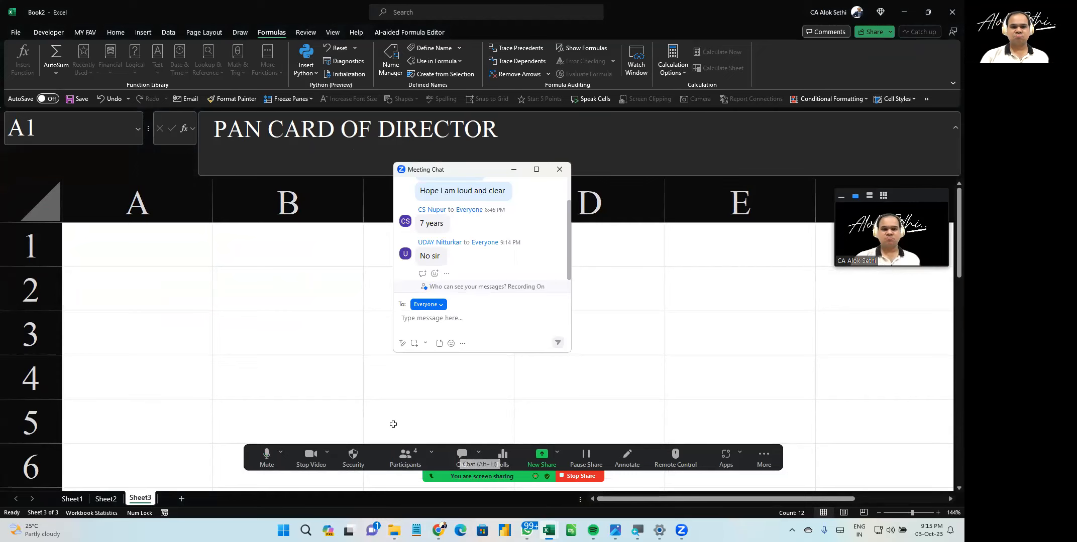
pyautogui.hotkey('alt', 'h')
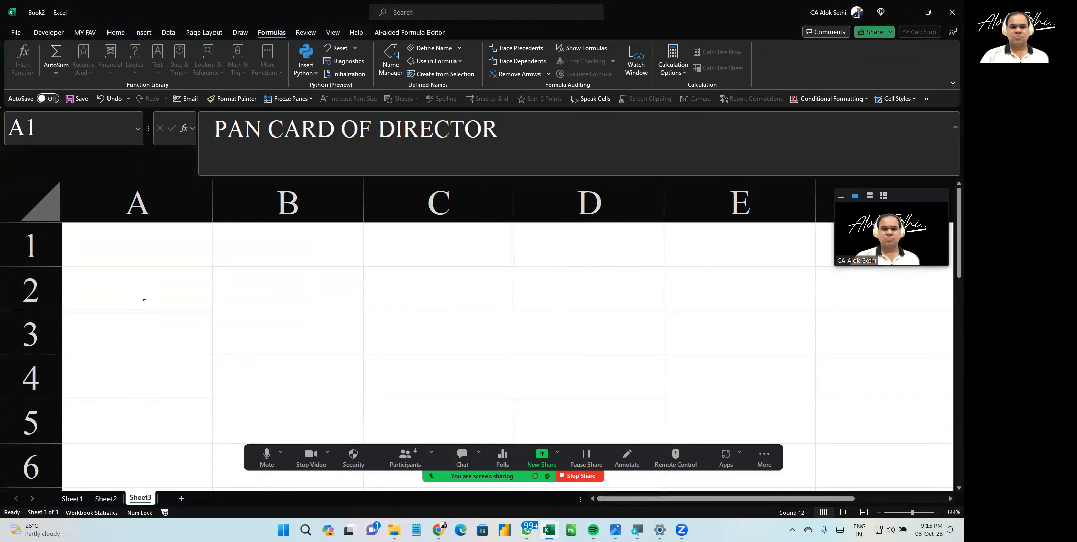
pyautogui.click(145, 258)
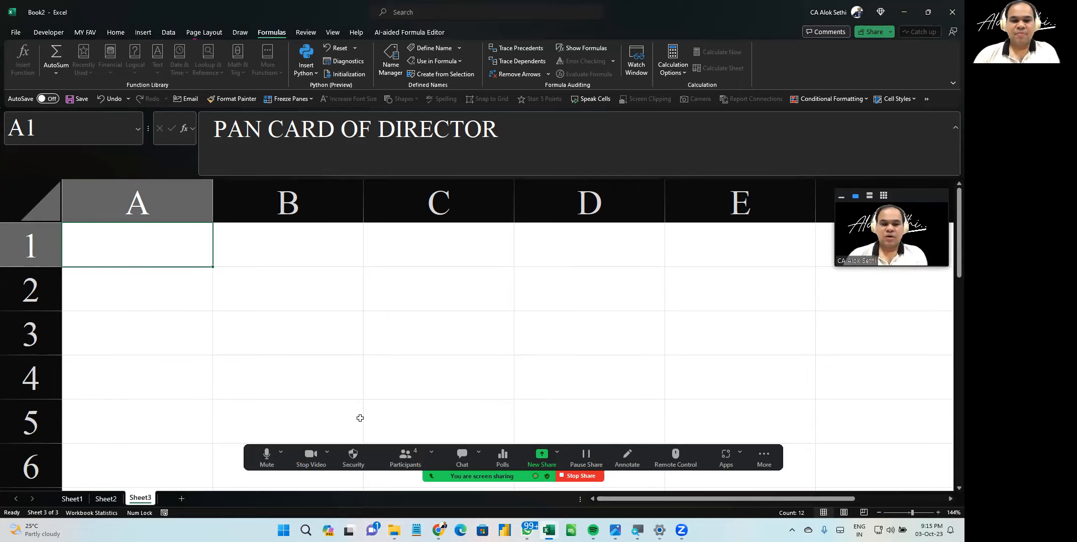
pyautogui.click(462, 458)
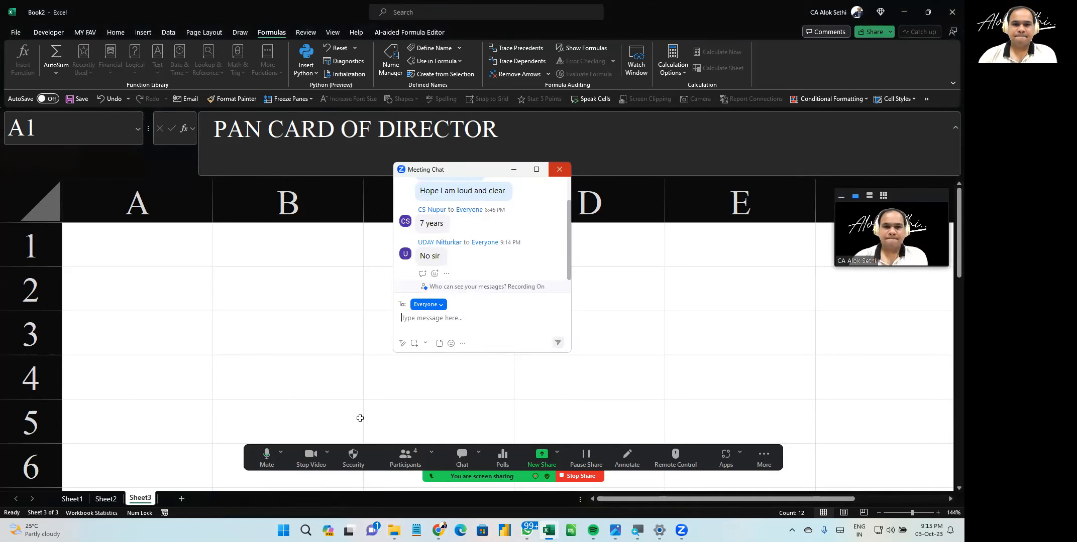
pyautogui.hotkey('alt', 'h')
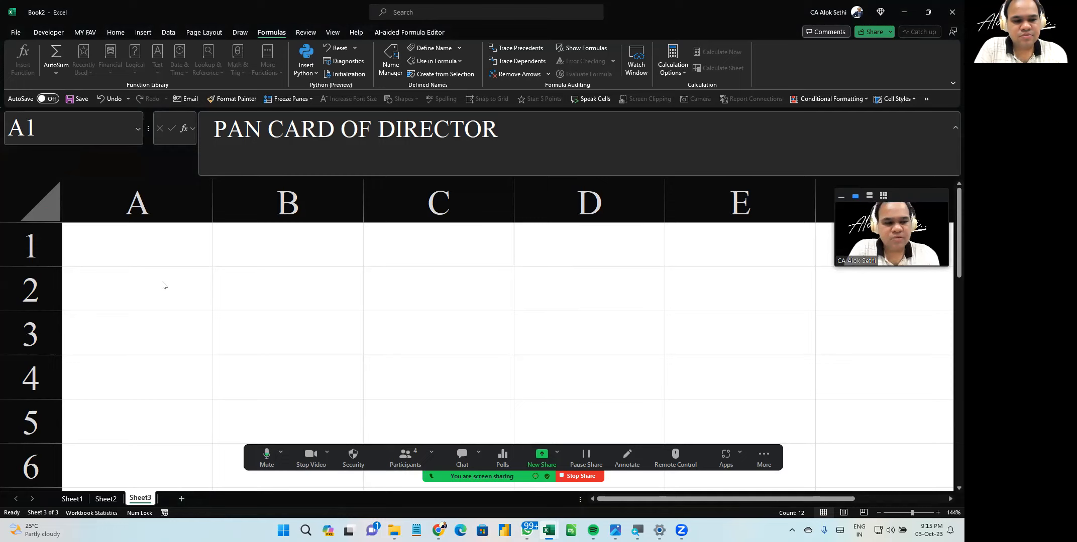
pyautogui.click(145, 247)
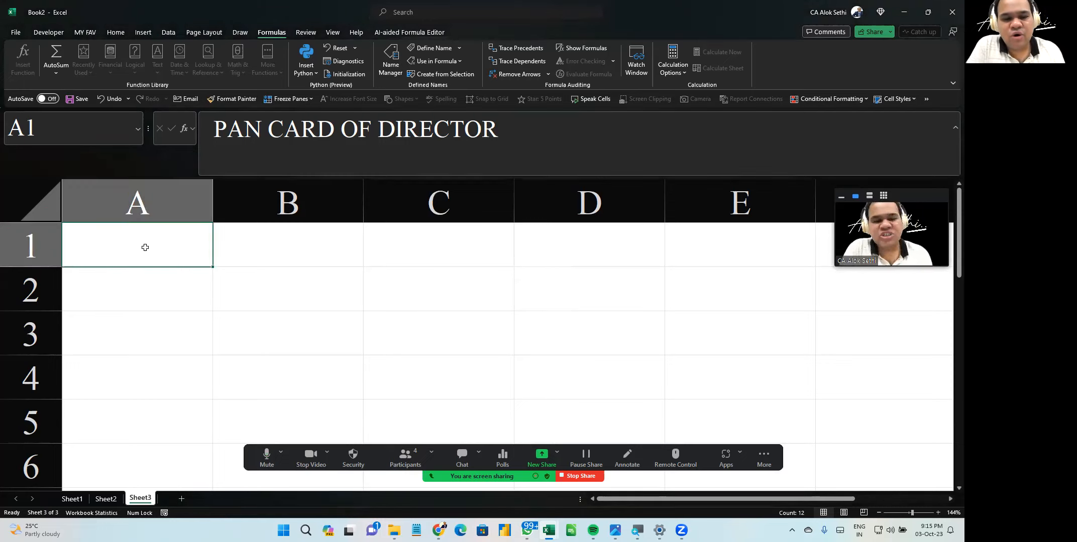
pyautogui.write('=')
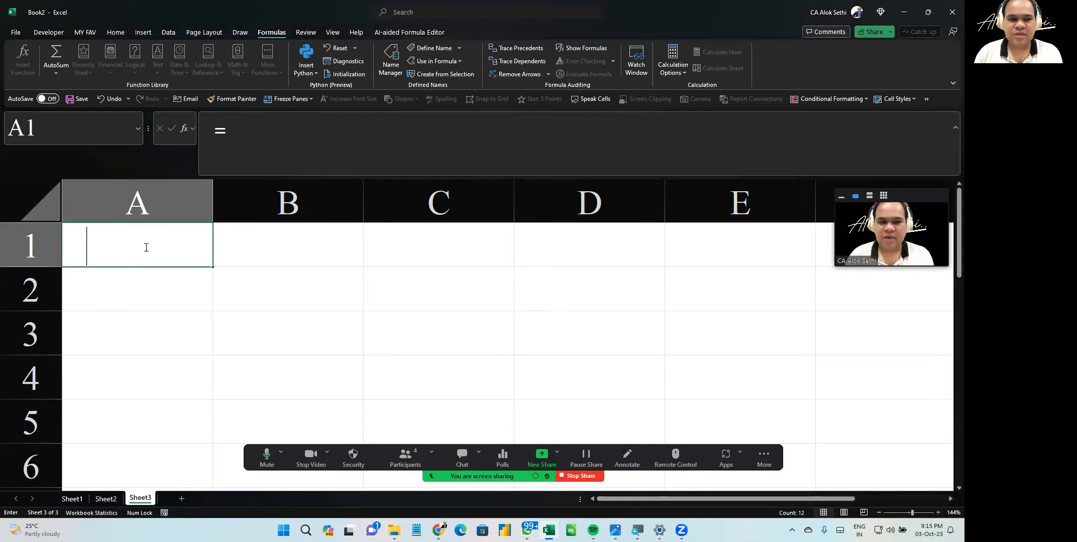
pyautogui.write('dir')
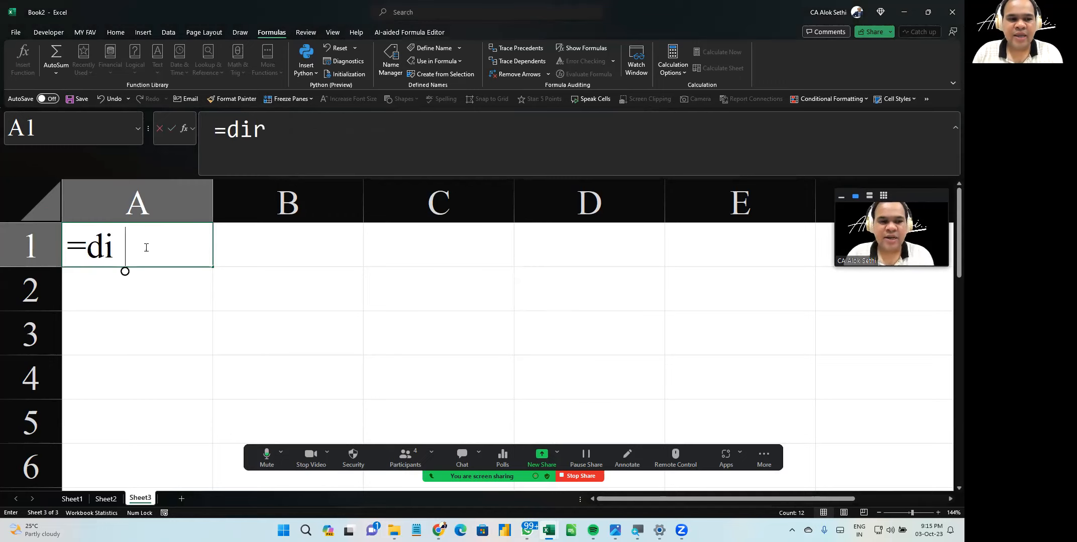
pyautogui.write('docs')
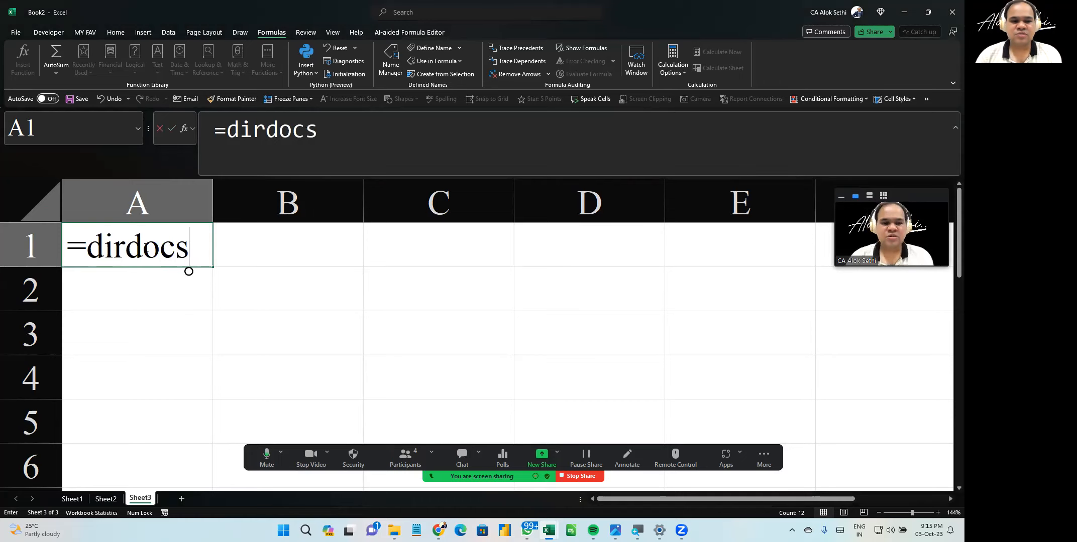
pyautogui.press('BackSpace')
pyautogui.press('BackSpace')
pyautogui.press('BackSpace')
pyautogui.press('BackSpace')
pyautogui.press('BackSpace')
pyautogui.press('BackSpace')
pyautogui.press('BackSpace')
pyautogui.press('BackSpace')
pyautogui.press('capslock')
# Bring the director documents list into Sheet3 by entering the formula =DIRDOCS in cell A1
pyautogui.write('=')
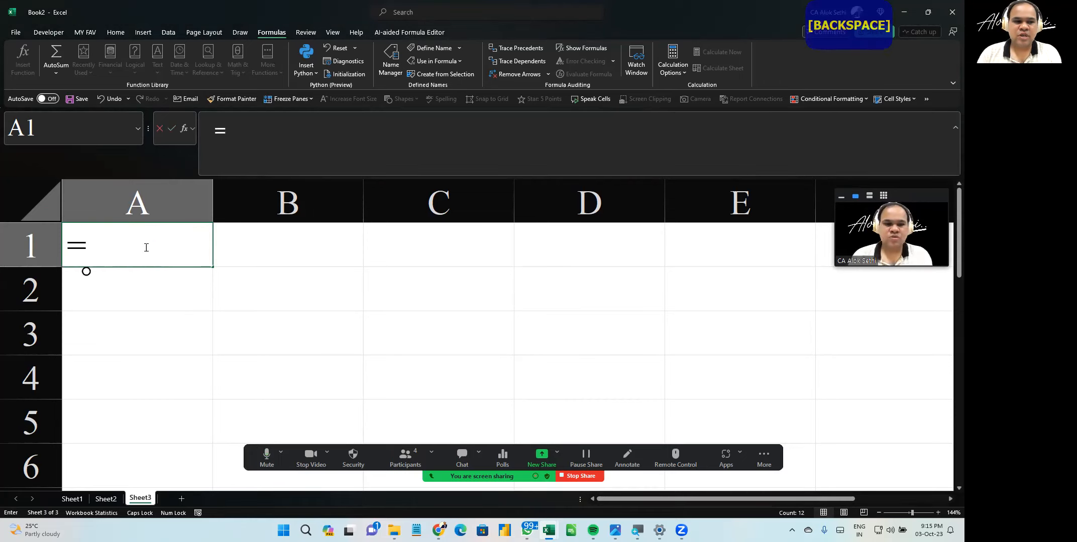
pyautogui.write('DIRDOCS')
pyautogui.press('Return')
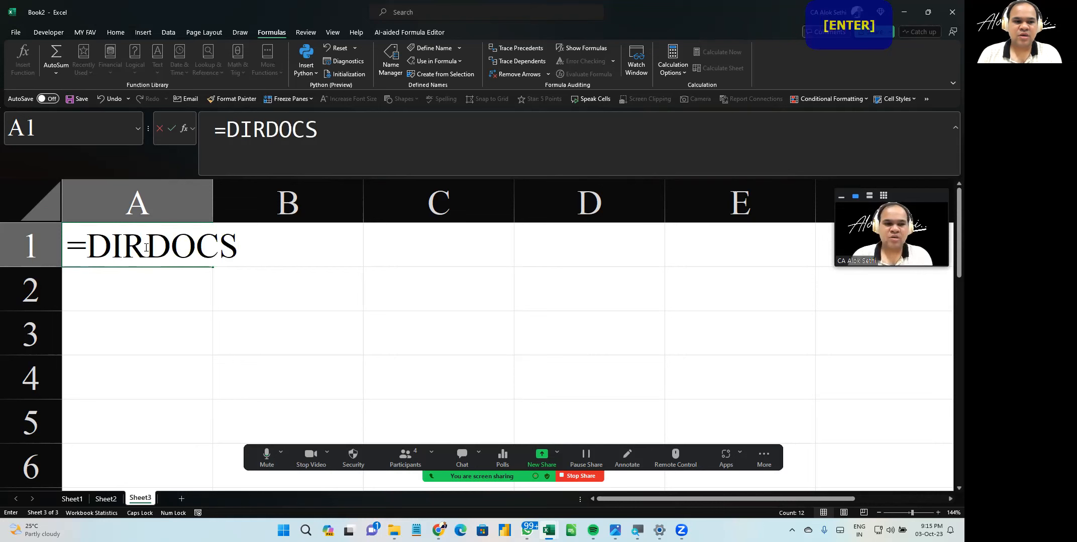
pyautogui.press('super')
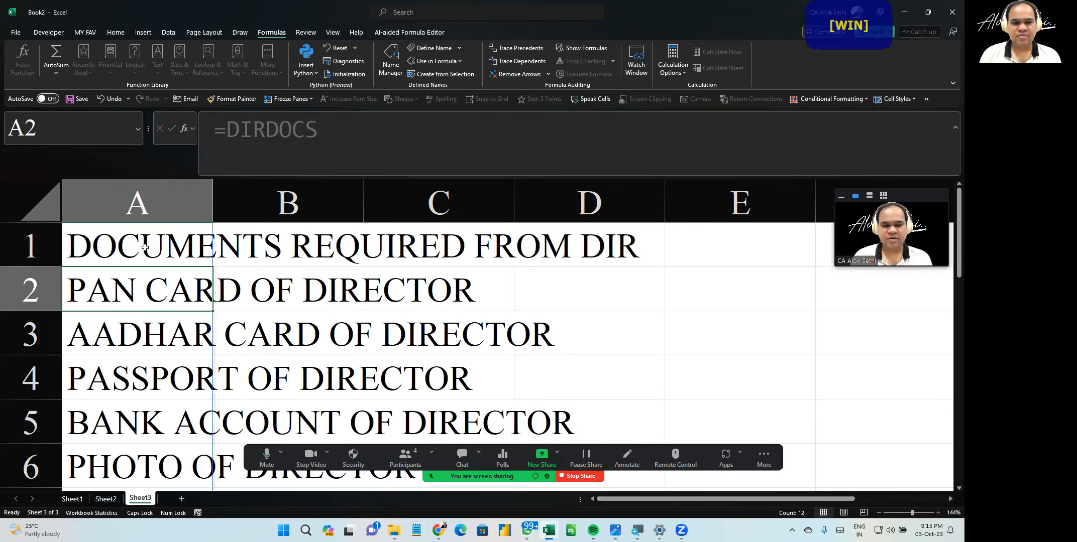
pyautogui.press('Escape')
pyautogui.press('super')
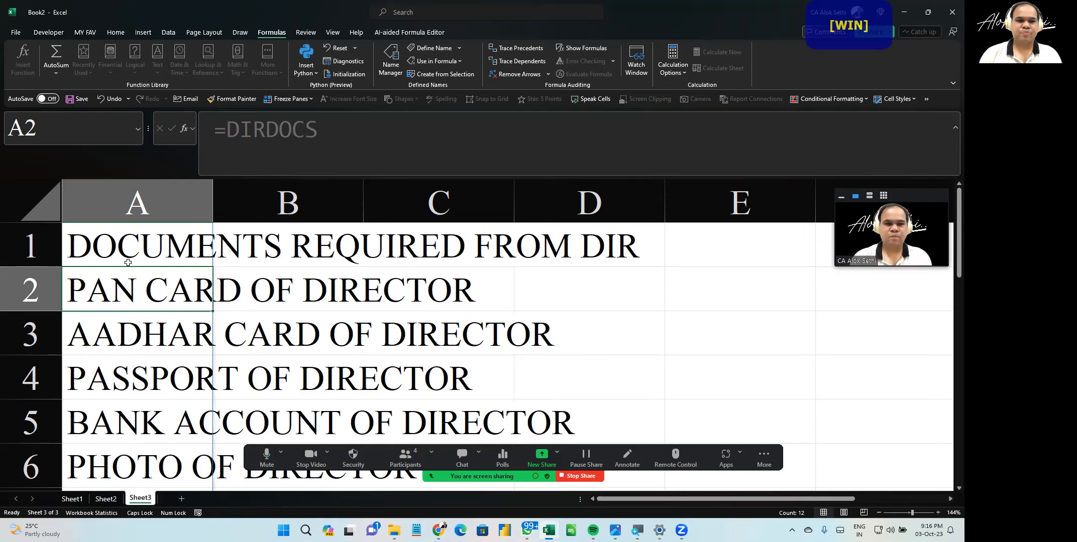
pyautogui.press('Escape')
# Widen column A of Sheet3 to fit the list and make the heading in A1 bold
pyautogui.moveTo(315, 281); pyautogui.dragTo(302, 246)
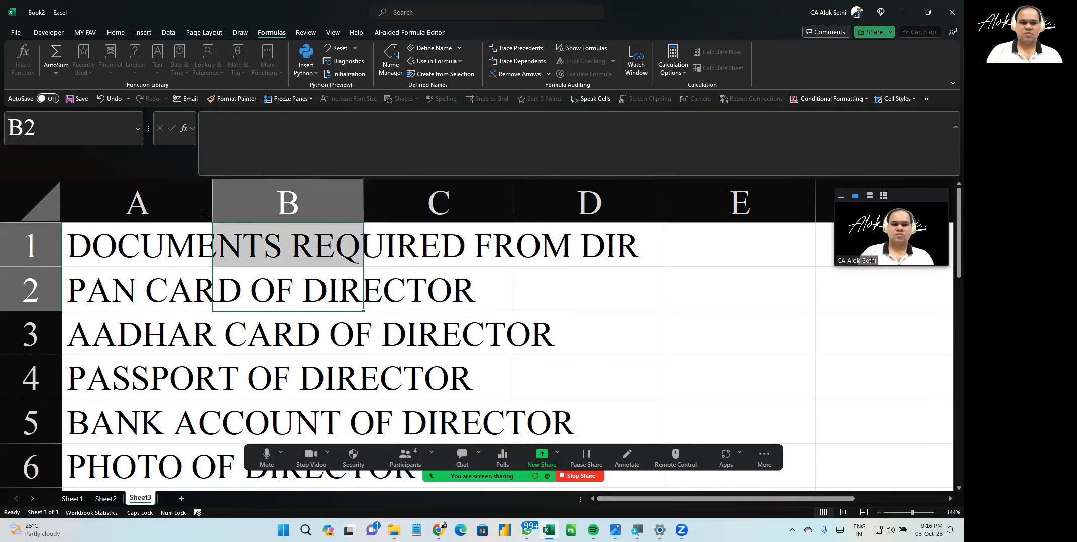
pyautogui.doubleClick(212, 203)
pyautogui.keyDown('ctrl'); pyautogui.scroll(-2, 255, 304); pyautogui.keyUp('ctrl')
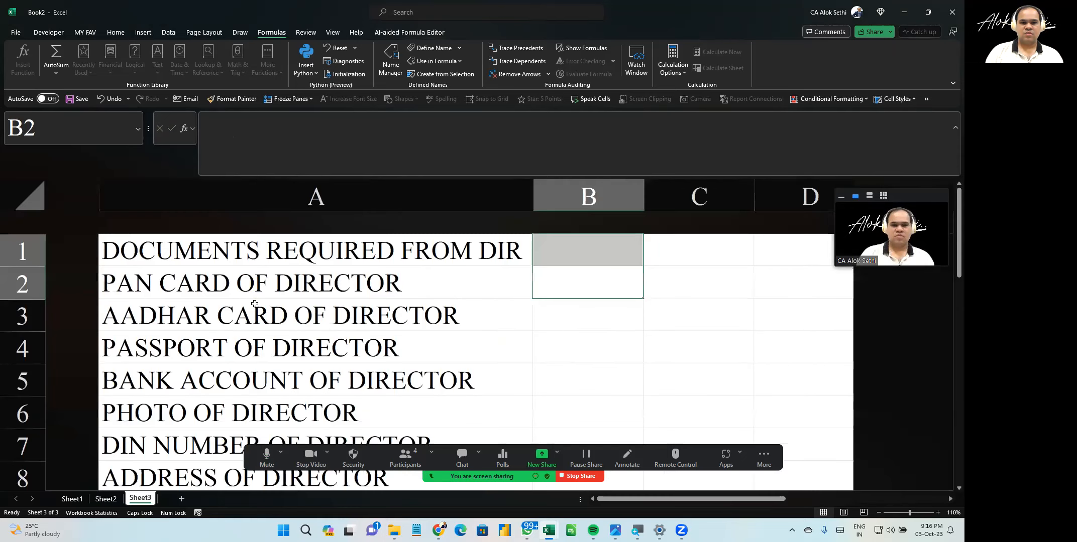
pyautogui.keyDown('ctrl'); pyautogui.scroll(-4, 255, 303); pyautogui.keyUp('ctrl')
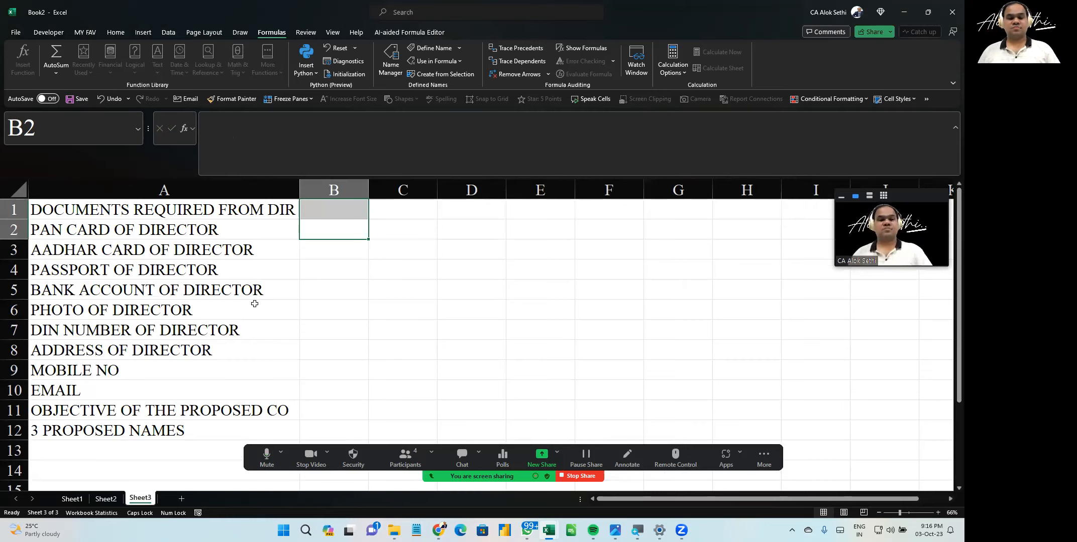
pyautogui.press('Left')
pyautogui.press('Up')
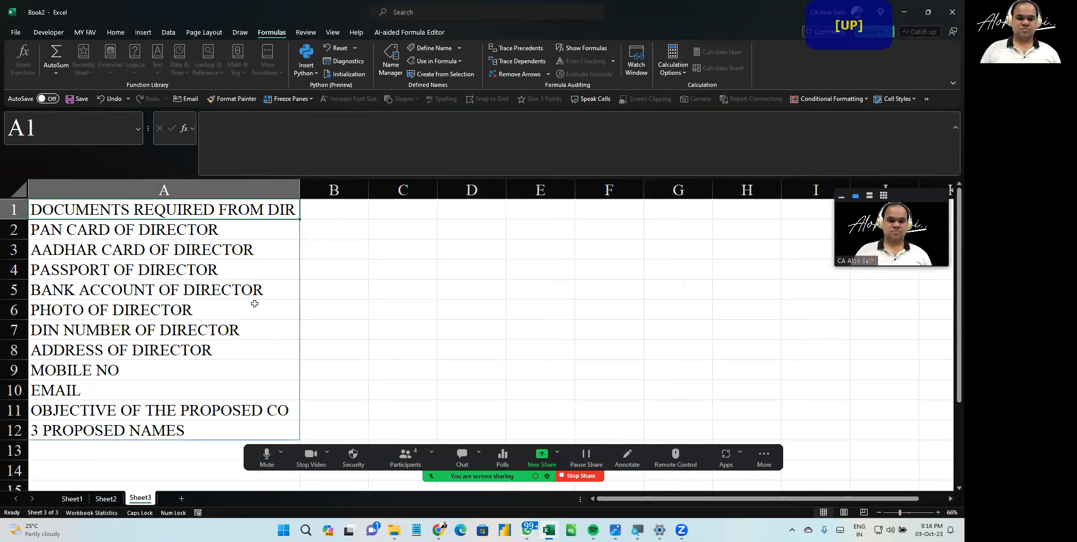
pyautogui.hotkey('ctrl', 'b')
pyautogui.press('Right')
pyautogui.press('Right')
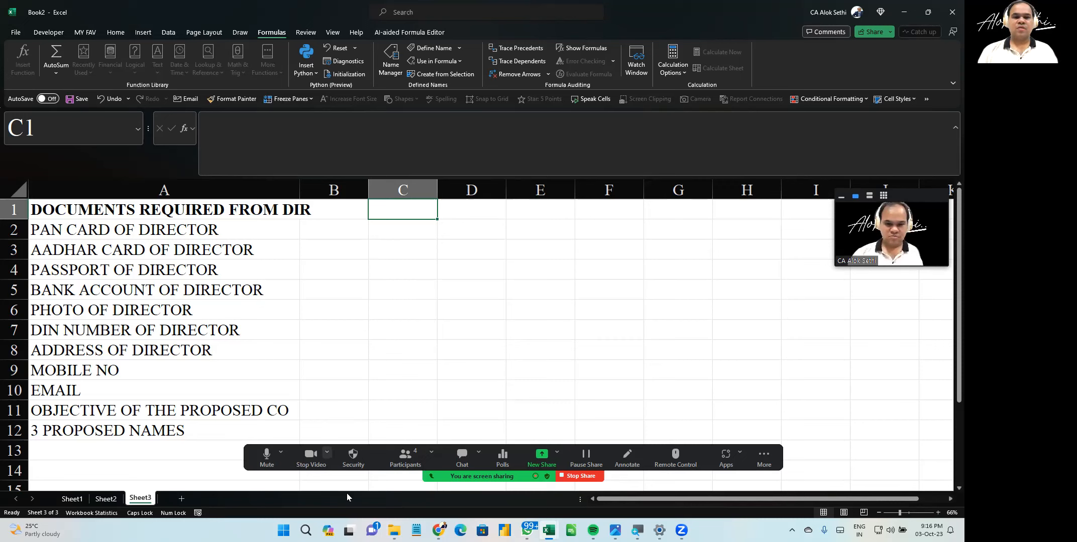
# Send everyone the chat messages "We have got the list" and "can u hear me", close the chat, and stop the meeting video
pyautogui.hotkey('alt', 'h')
pyautogui.write('WE')
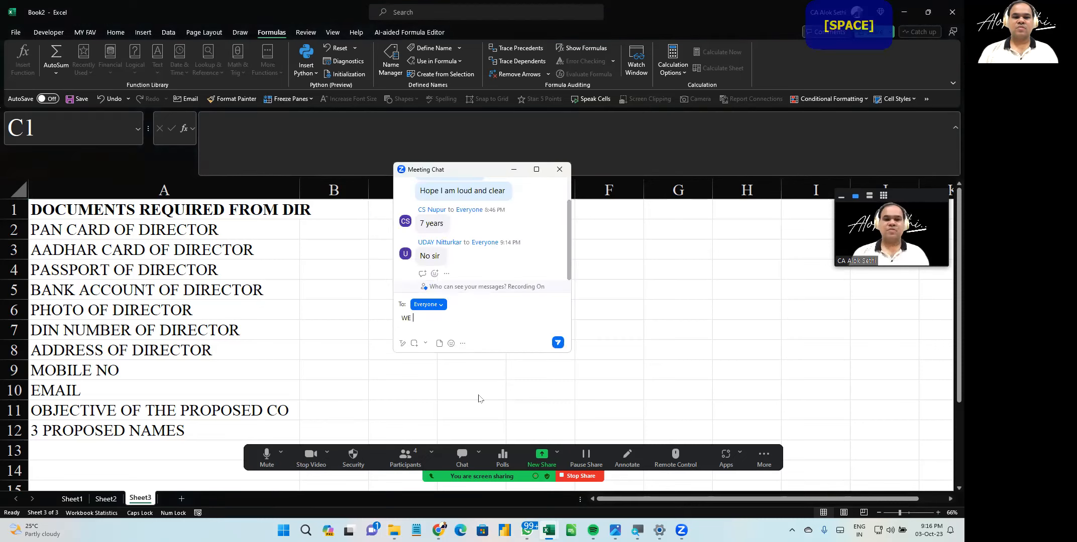
pyautogui.press('BackSpace')
pyautogui.press('capslock')
pyautogui.press('BackSpace')
pyautogui.write('e have got the list')
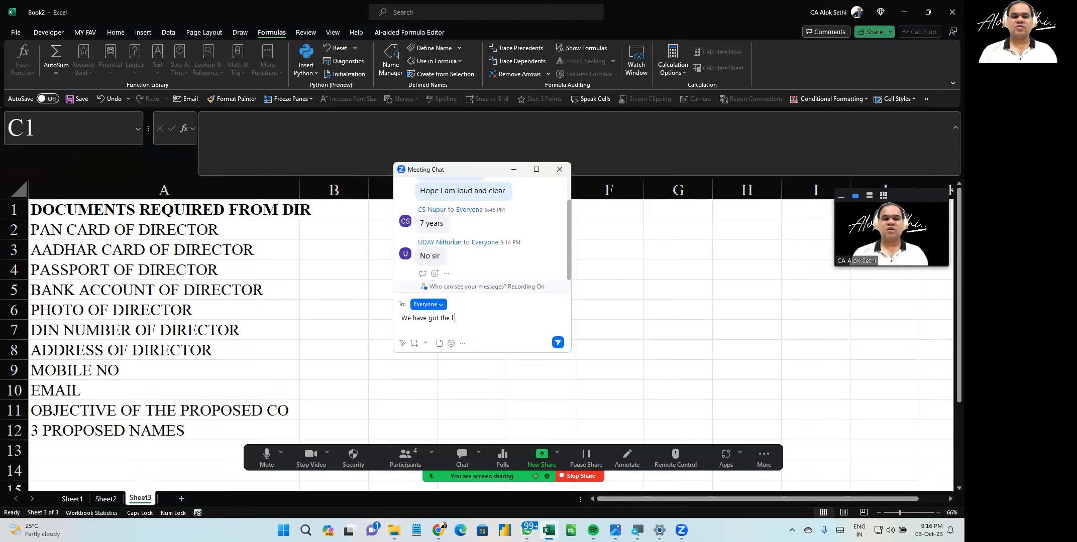
pyautogui.press('Return')
pyautogui.write('can u hear me')
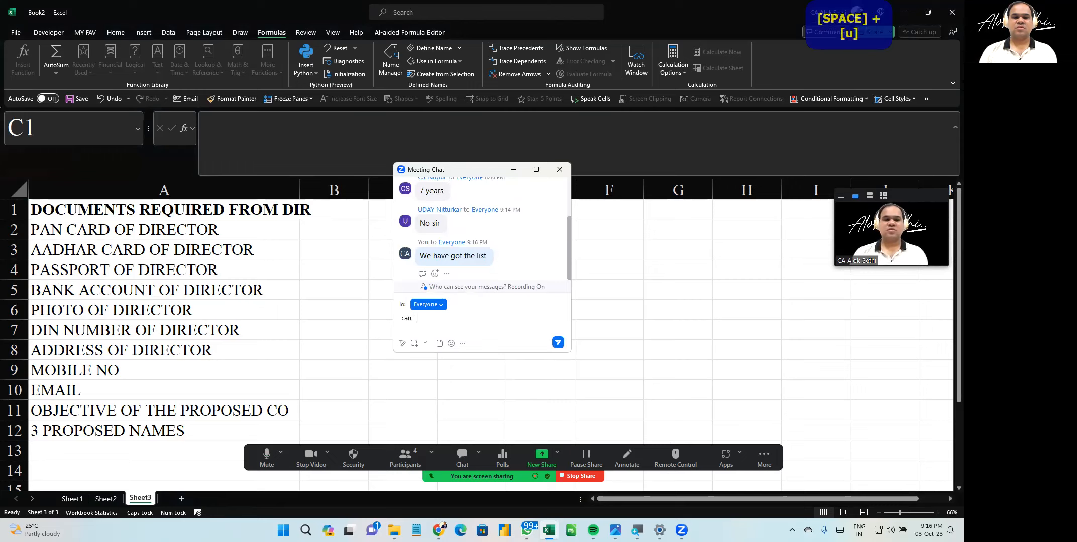
pyautogui.press('Return')
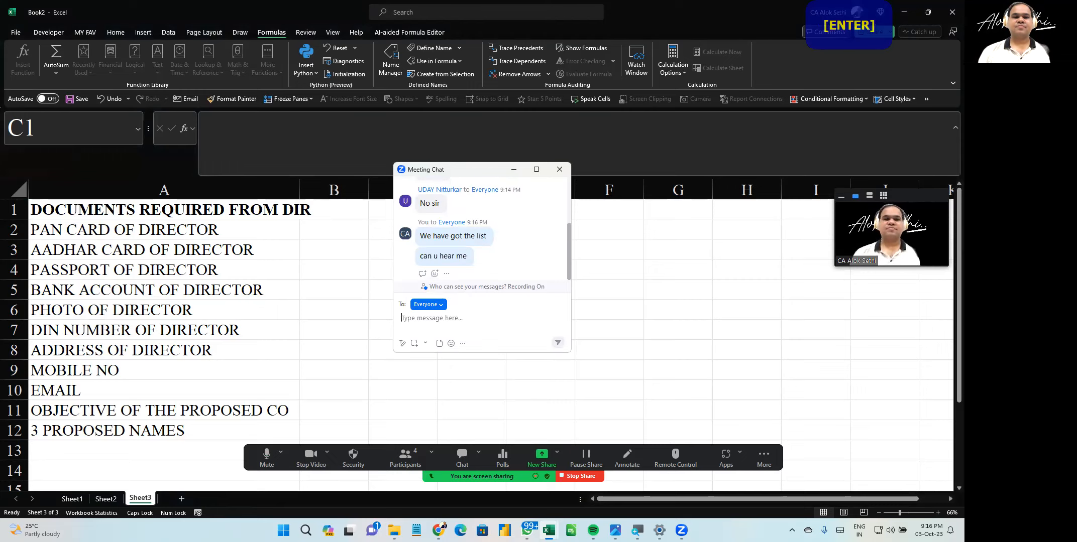
pyautogui.click(558, 169)
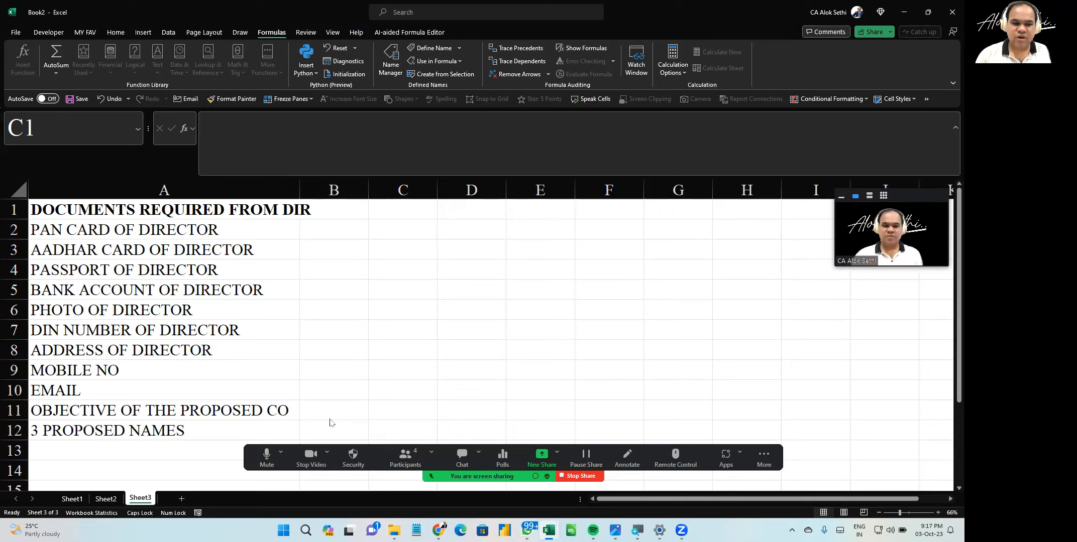
pyautogui.hotkey('alt', 'v')
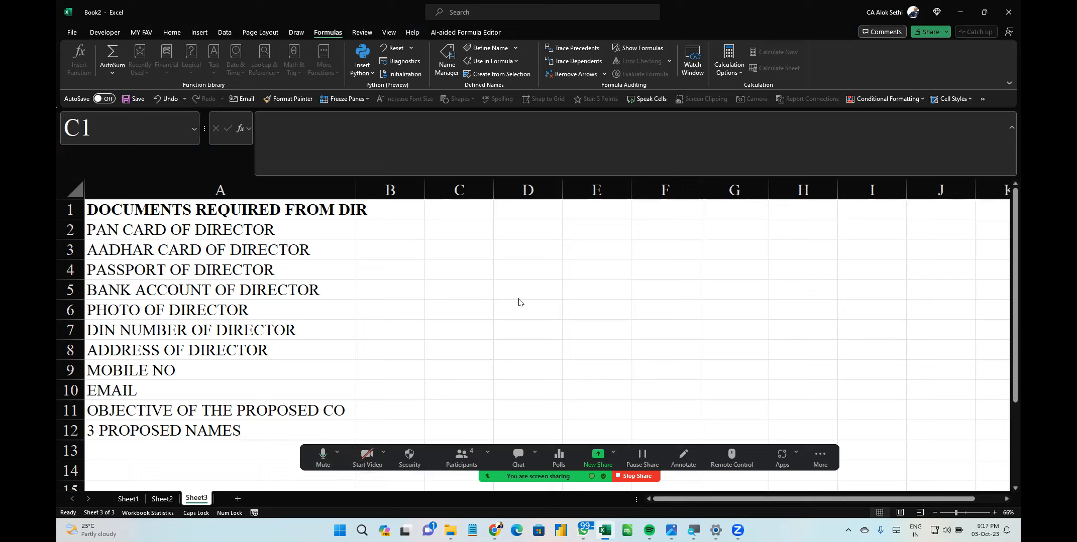
# Create a new blank workbook
pyautogui.press('capslock')
pyautogui.click(478, 214)
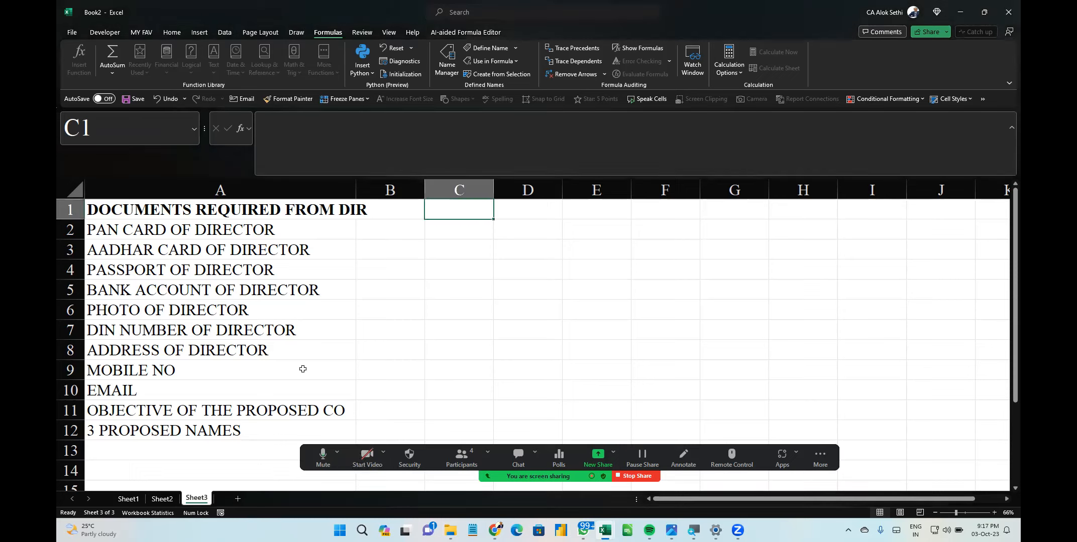
pyautogui.hotkey('ctrl', 'n')
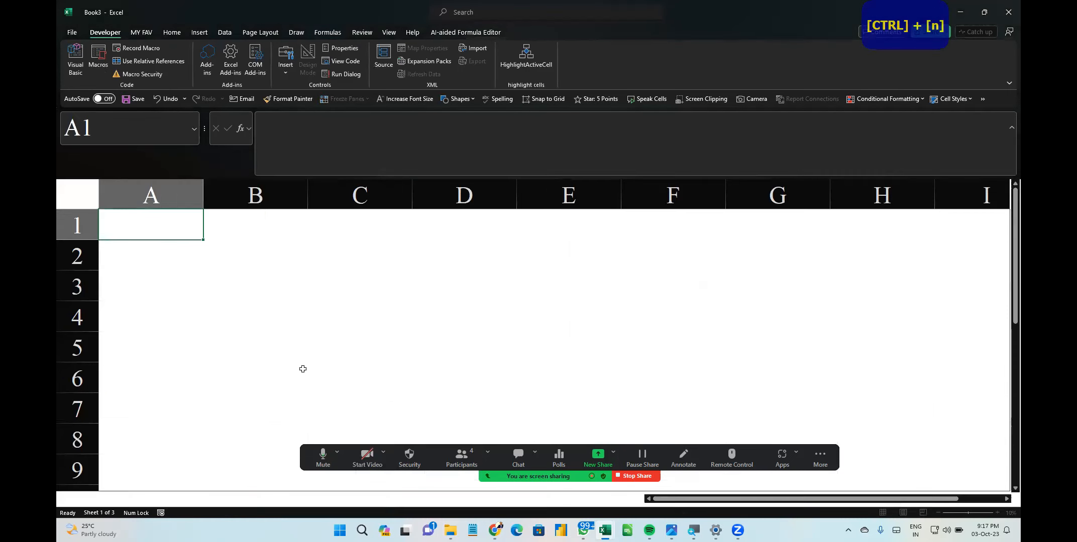
# Try to bring in the list with the formula =dirdocs in cell A1 of the new workbook, and clear the cell
pyautogui.write('=')
pyautogui.press('BackSpace')
pyautogui.write('=dirdocd')
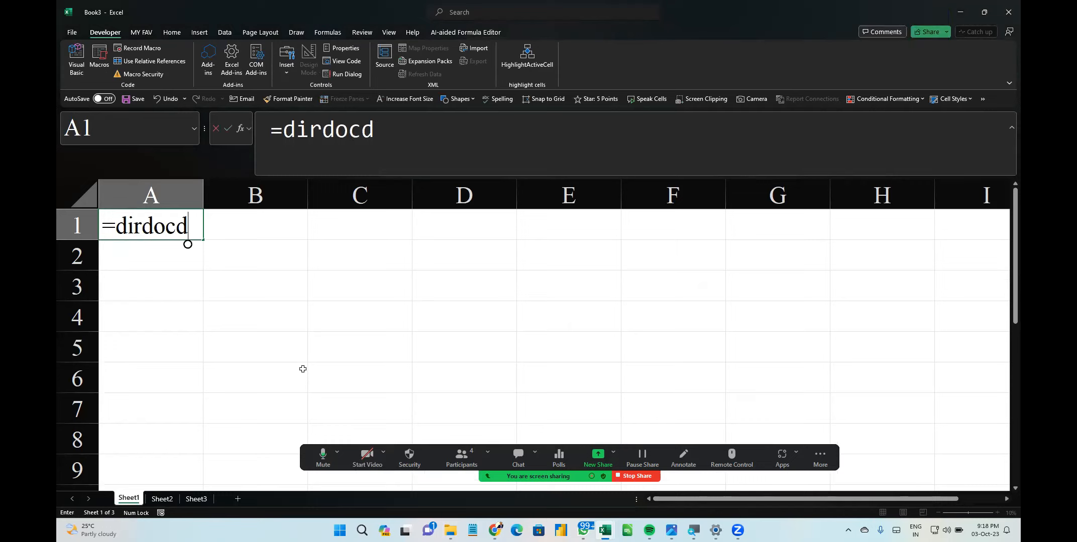
pyautogui.press('BackSpace')
pyautogui.write('s')
pyautogui.press('Return')
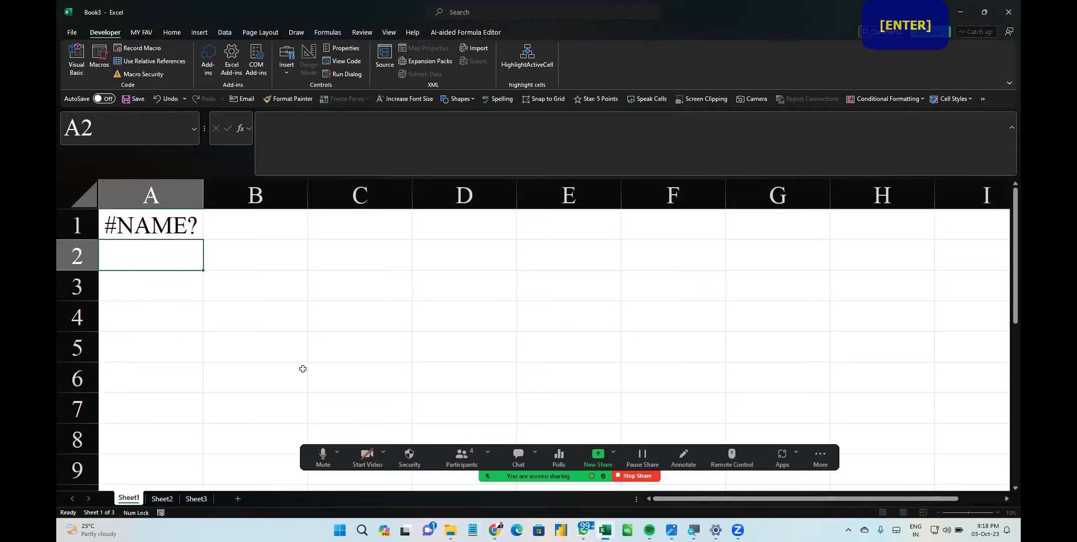
pyautogui.press('Up')
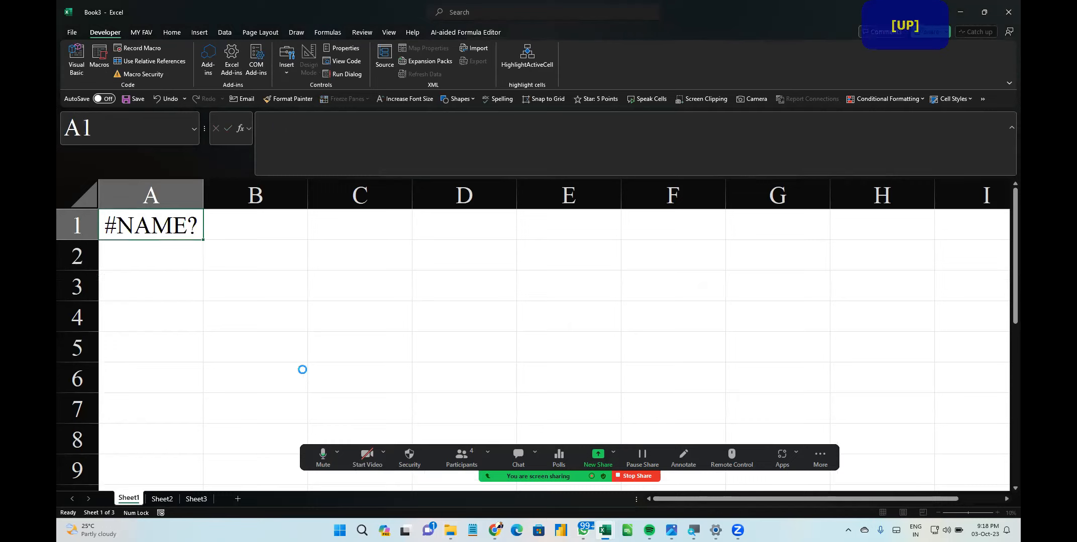
pyautogui.press('Delete')
# Enter PAN CARD OF DIRECTOR in cell A1 of the new workbook and fit column A to the text
pyautogui.press('capslock')
pyautogui.write('PAN CAR')
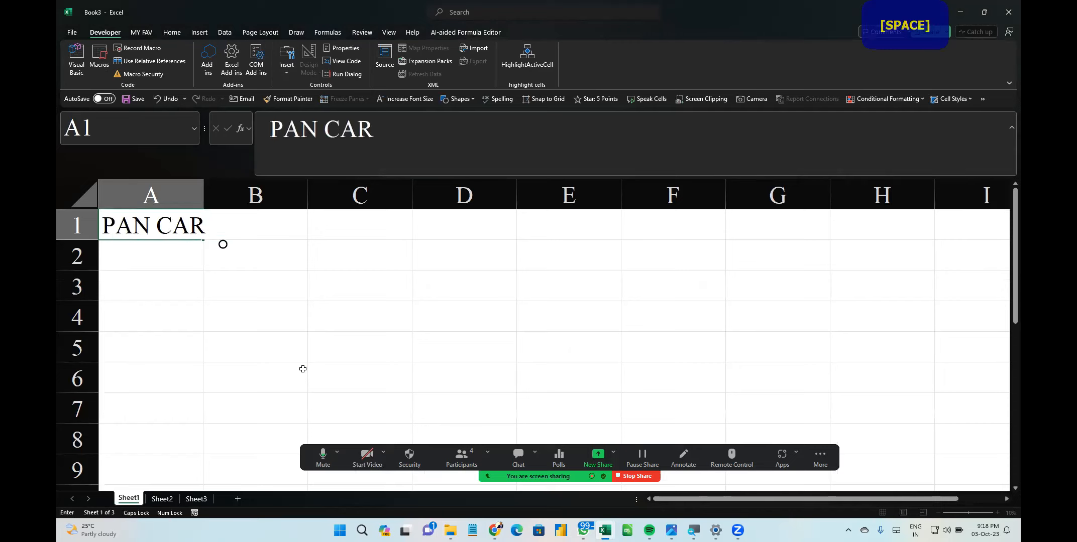
pyautogui.write('D OF DIRECOTR')
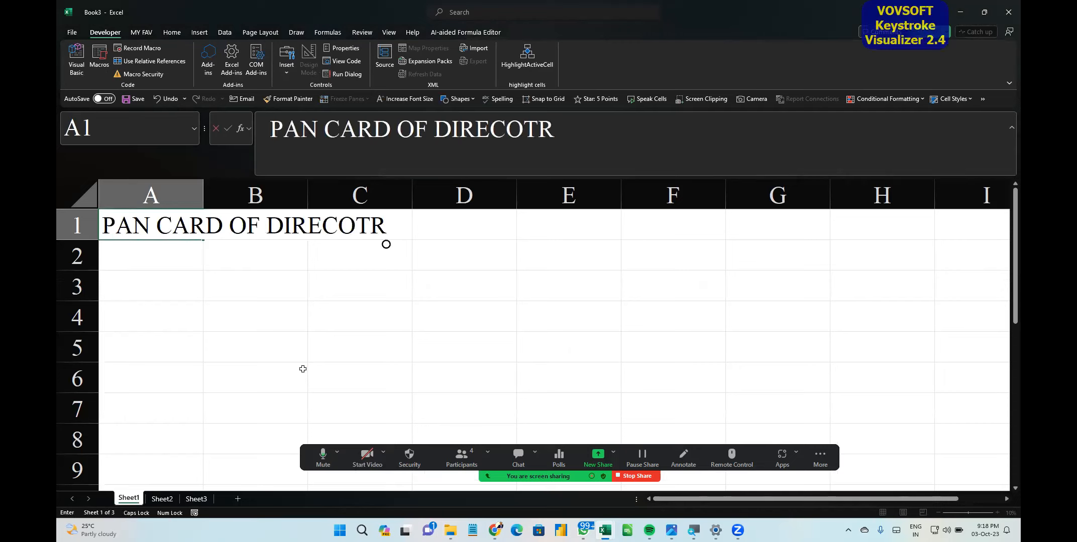
pyautogui.press('BackSpace')
pyautogui.press('BackSpace')
pyautogui.write('TR')
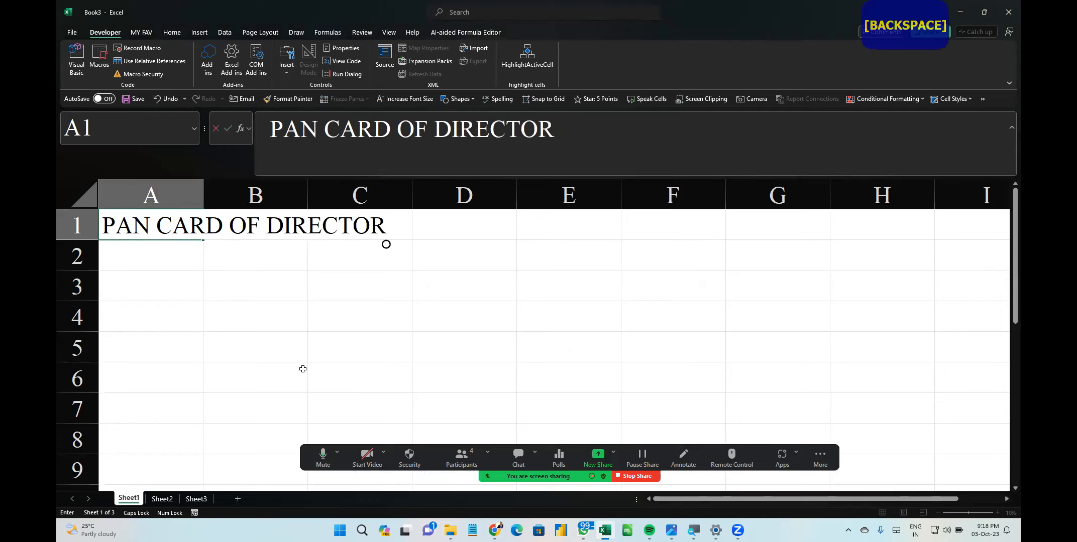
pyautogui.press('Return')
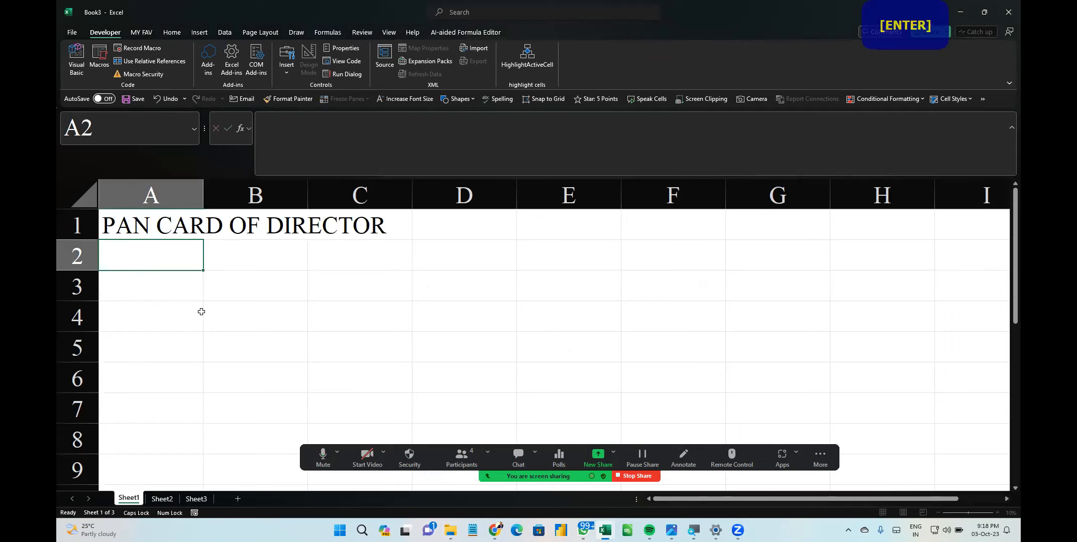
pyautogui.doubleClick(203, 194)
# Autofill the custom documents list from cell A1 down to A30 and look over the filled entries
pyautogui.click(294, 219)
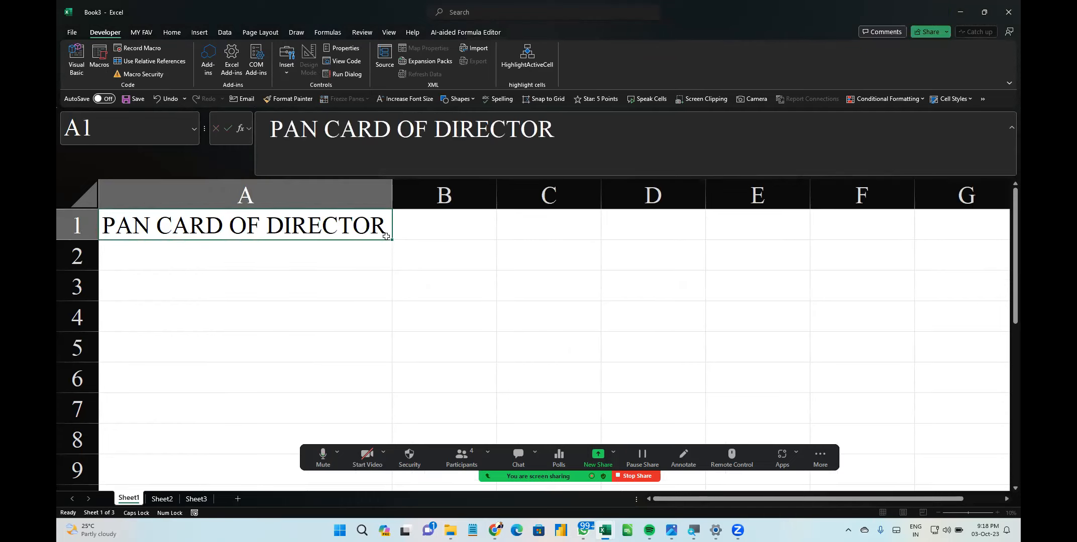
pyautogui.moveTo(390, 240); pyautogui.dragTo(321, 442)
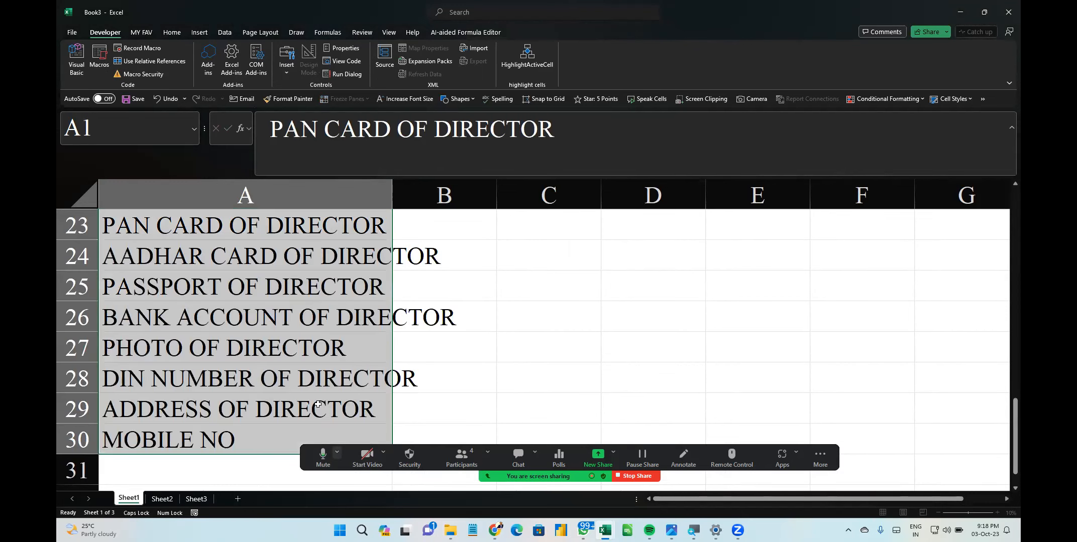
pyautogui.scroll(7, 318, 404)
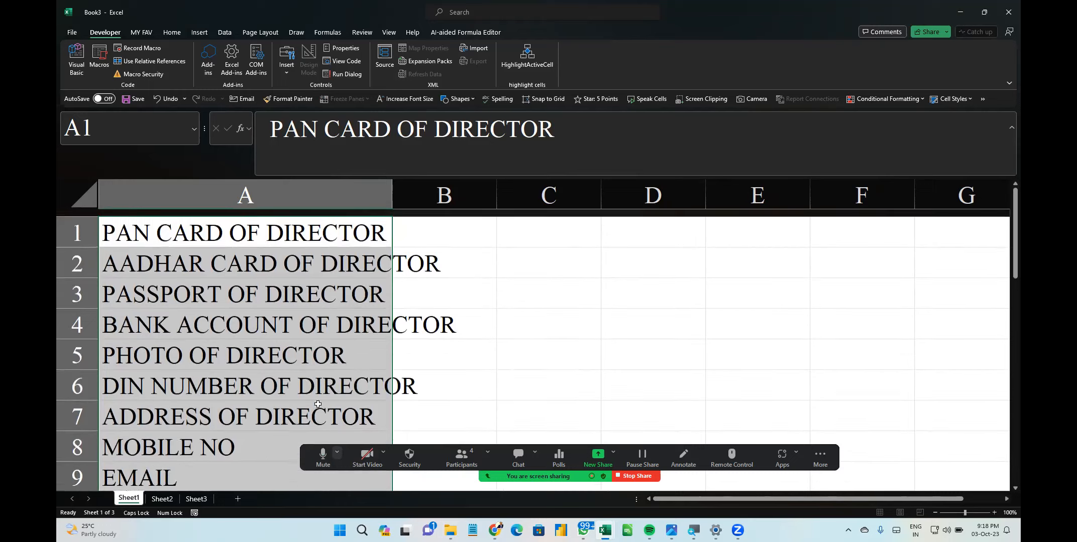
pyautogui.scroll(-2, 318, 404)
pyautogui.click(282, 409)
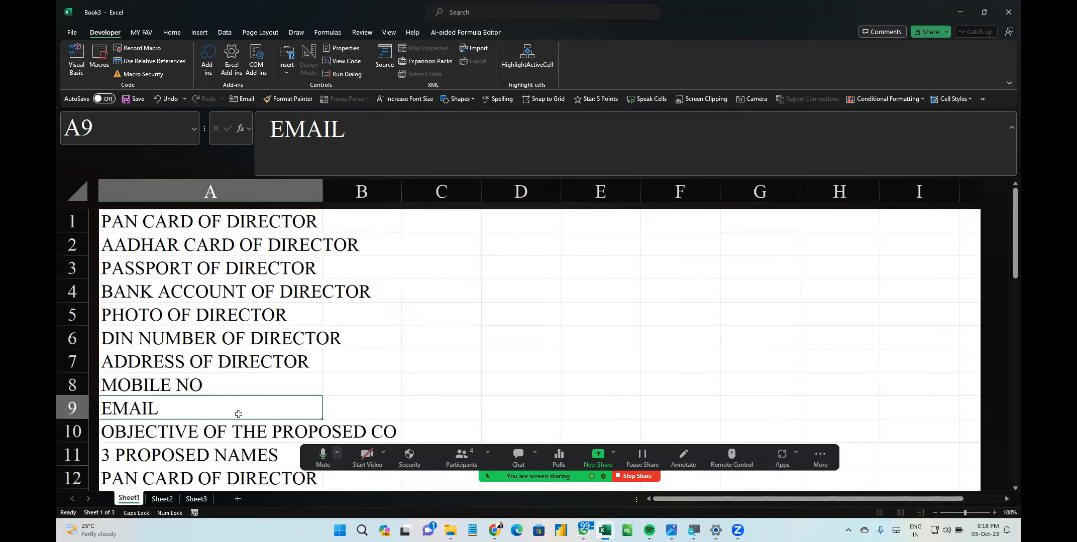
# Switch back to the Book2 workbook and fit column A of Sheet3 to its heading
pyautogui.hotkey('alt', 'Tab')
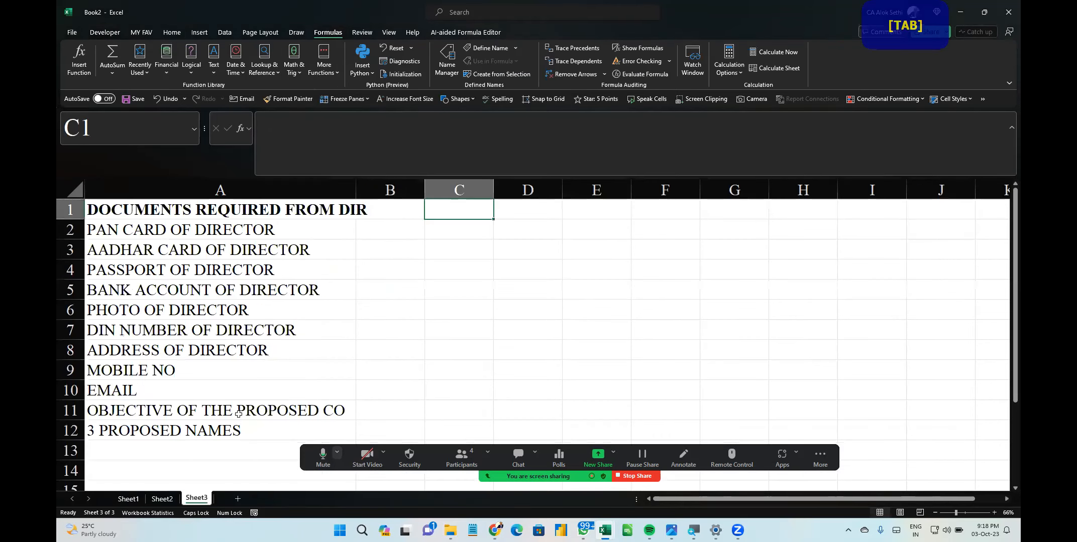
pyautogui.hotkey('alt', 'Tab')
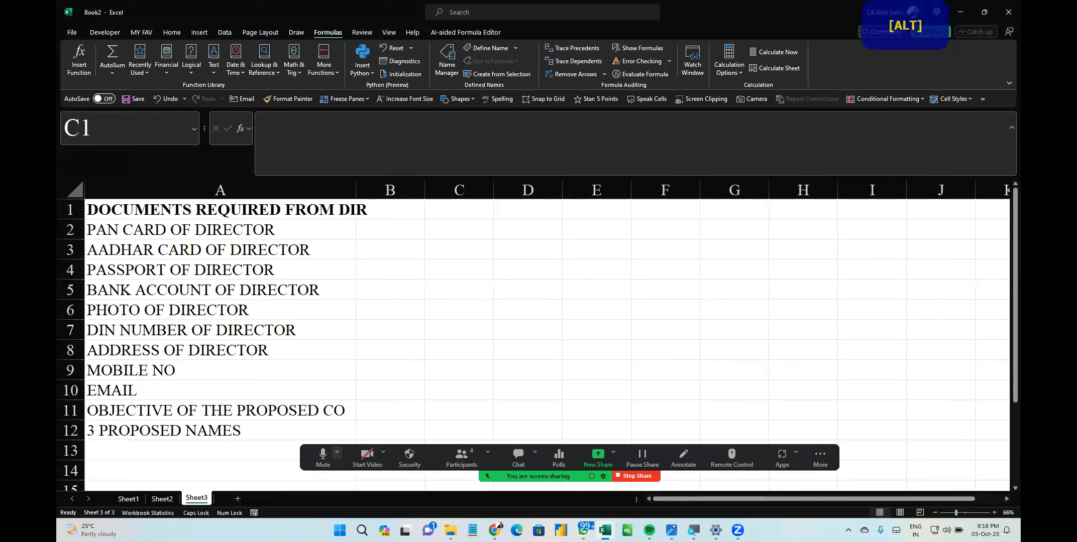
pyautogui.click(356, 187)
pyautogui.doubleClick(355, 187)
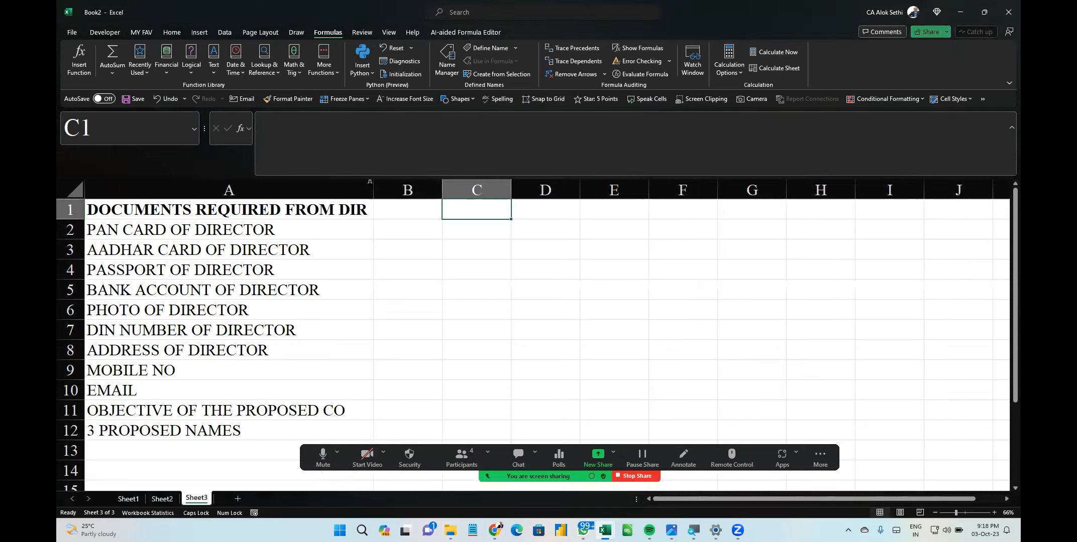
pyautogui.click(370, 187)
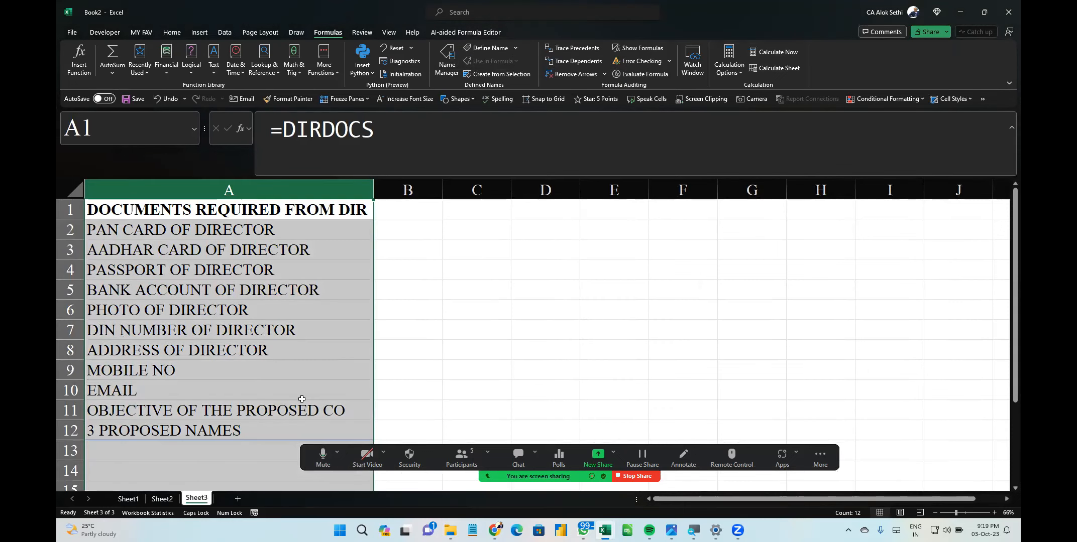
pyautogui.hotkey('alt', 'a')
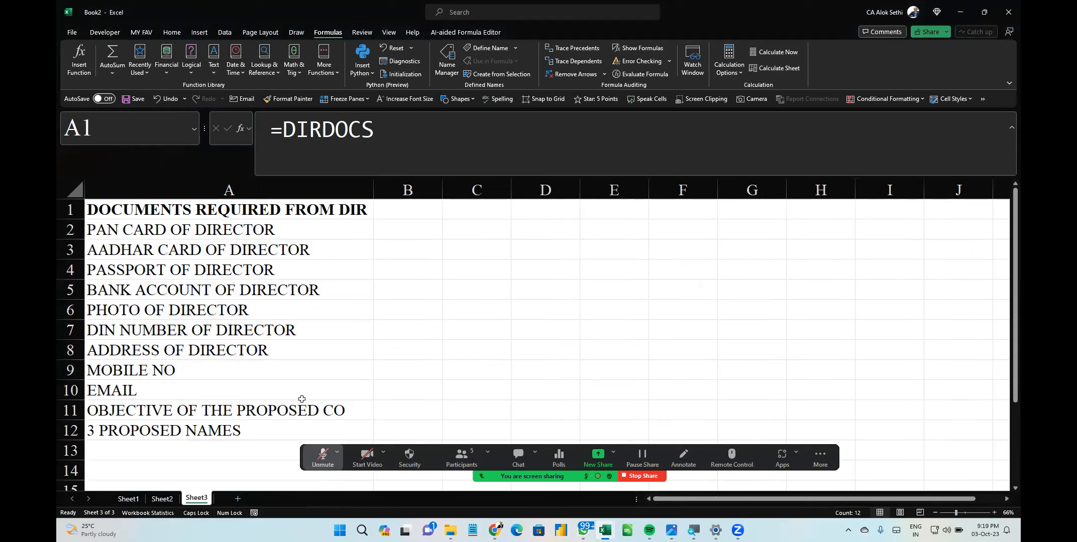
pyautogui.hotkey('alt', 'a')
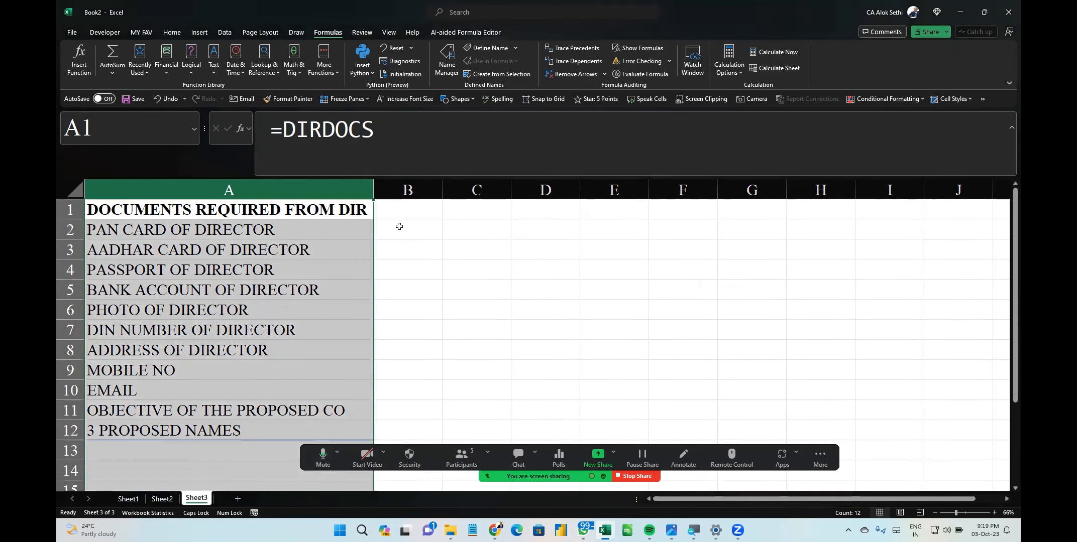
# Add the bold heading STATUS in cell B1, beside the documents list heading
pyautogui.press('Right')
pyautogui.press('Delete')
pyautogui.write('STATUS')
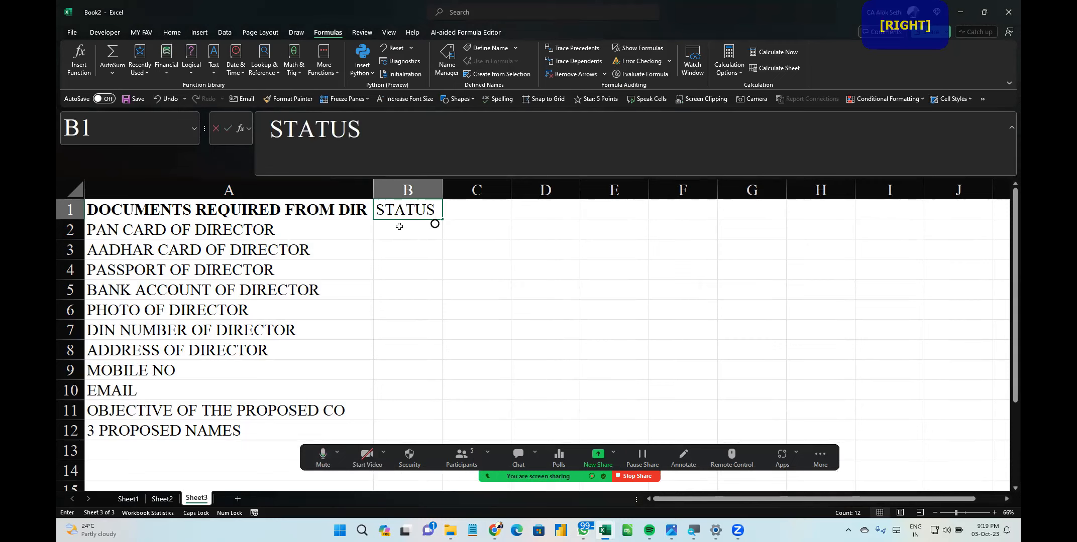
pyautogui.press('Return')
pyautogui.press('Up')
pyautogui.hotkey('ctrl', 'b')
pyautogui.press('Down')
# Enter the status Recd in cell B2 and Not Recd in cell B3
pyautogui.write('YES')
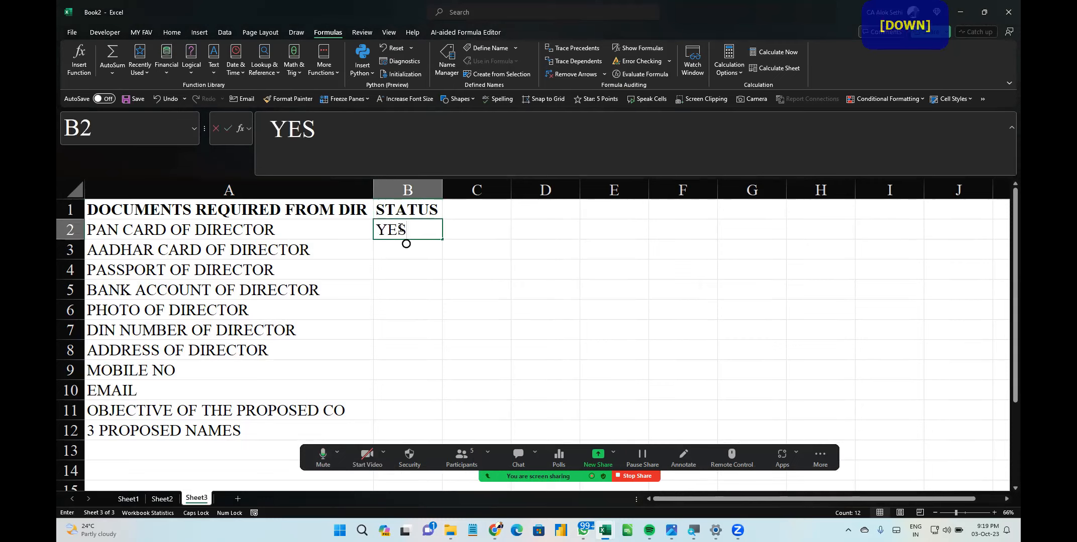
pyautogui.press('BackSpace')
pyautogui.press('BackSpace')
pyautogui.press('BackSpace')
pyautogui.press('capslock')
pyautogui.write('Rec')
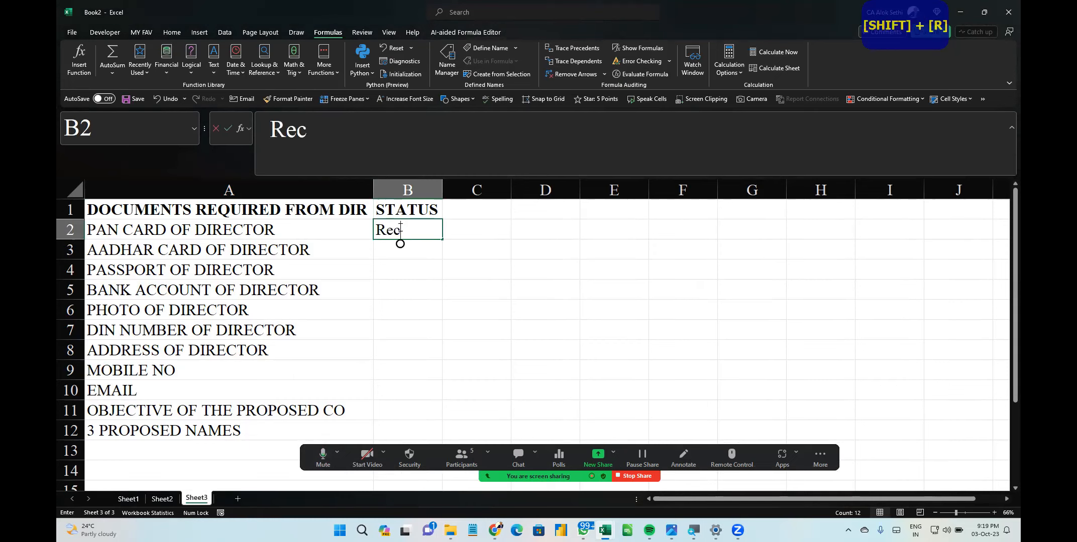
pyautogui.press('BackSpace')
pyautogui.write('d')
pyautogui.press('Return')
pyautogui.write('Not')
pyautogui.press('BackSpace')
pyautogui.write('t Rcd')
pyautogui.press('BackSpace')
pyautogui.press('BackSpace')
pyautogui.write('ecd')
pyautogui.press('BackSpace')
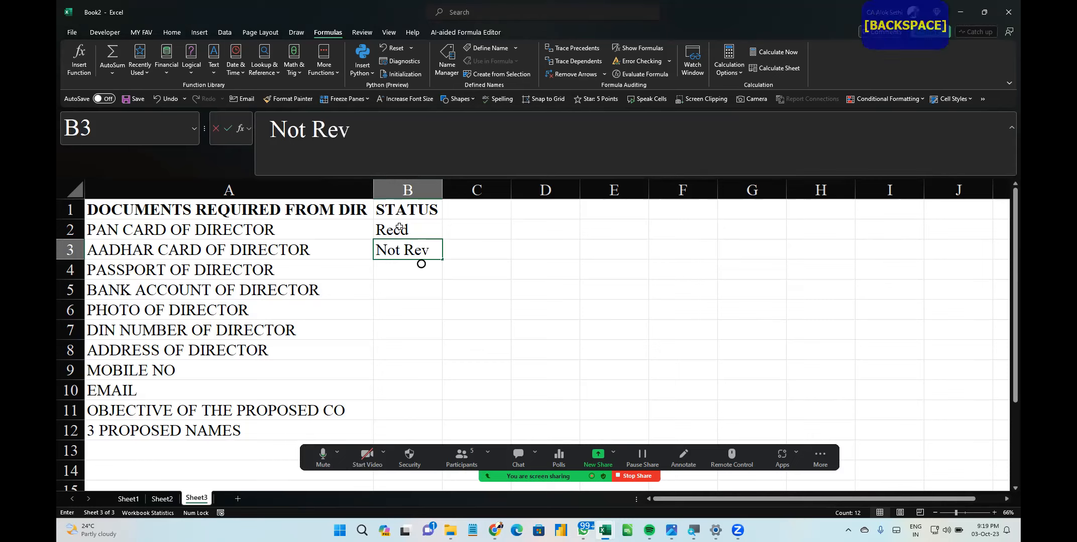
pyautogui.write('d')
pyautogui.press('Return')
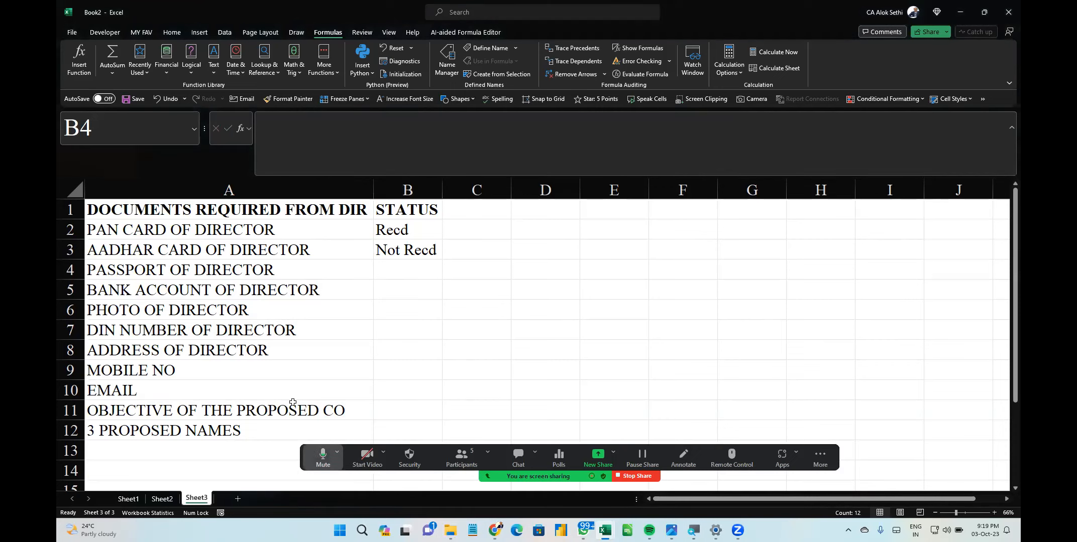
# Clear the typed status entries from cells B2 and B3
pyautogui.click(323, 454)
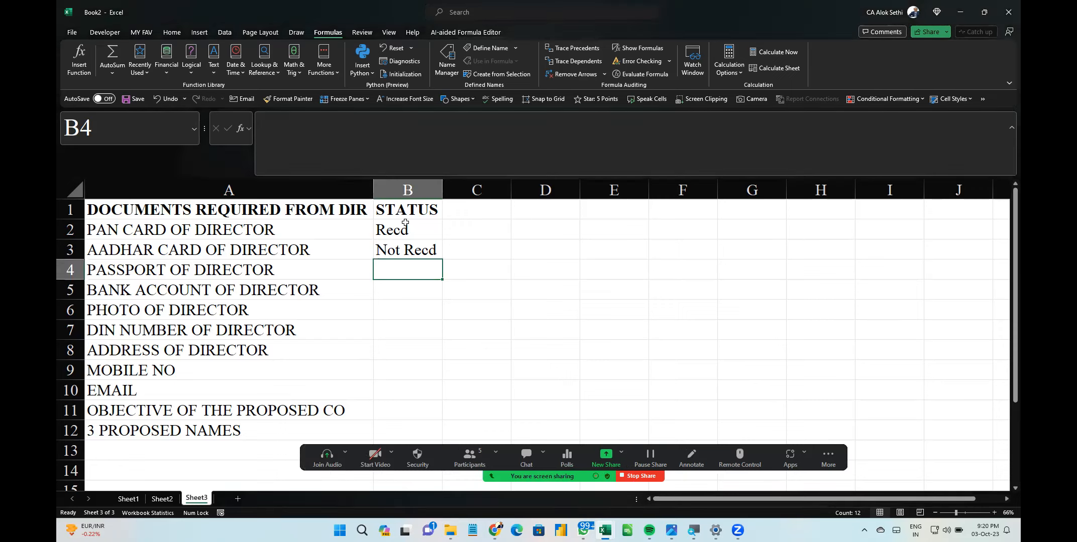
pyautogui.press('Up')
pyautogui.press('Up')
pyautogui.hotkey('shift', 'Down')
pyautogui.press('Delete')
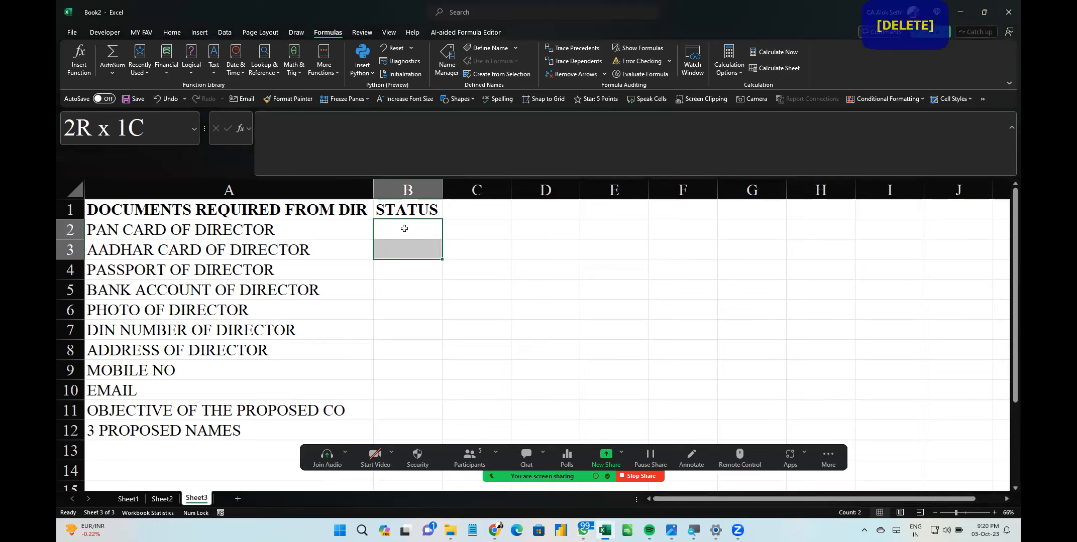
# Insert a check box form control in cell B2 under the STATUS heading and tick it
pyautogui.click(404, 228)
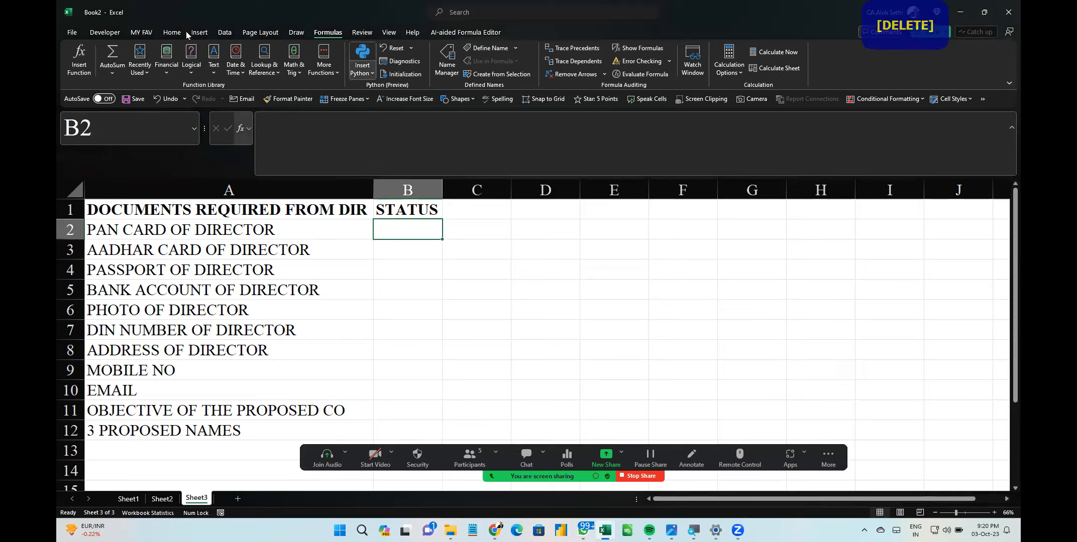
pyautogui.click(110, 34)
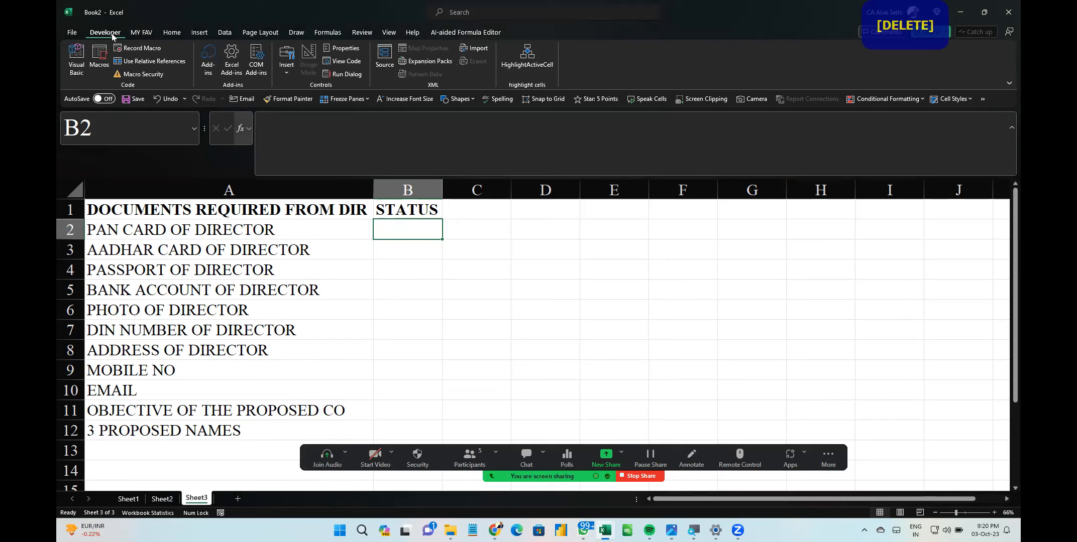
pyautogui.click(286, 71)
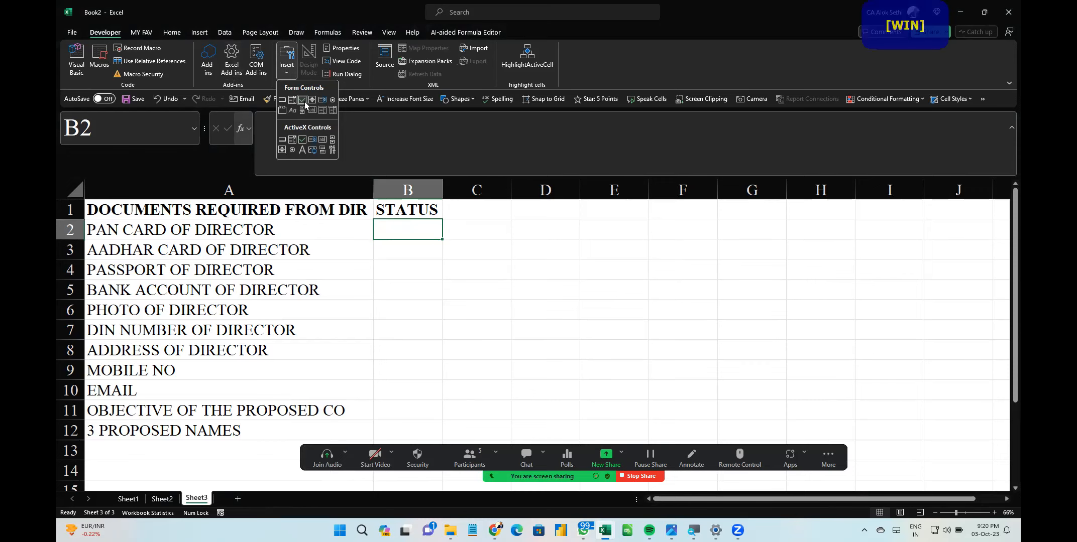
pyautogui.press('super+plus')
pyautogui.click(304, 103)
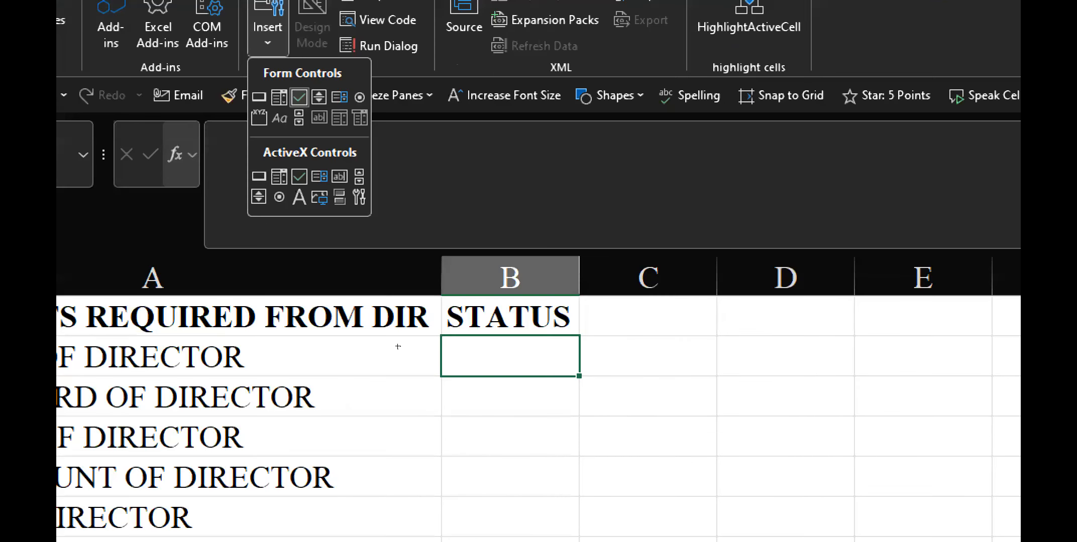
pyautogui.press('super+plus')
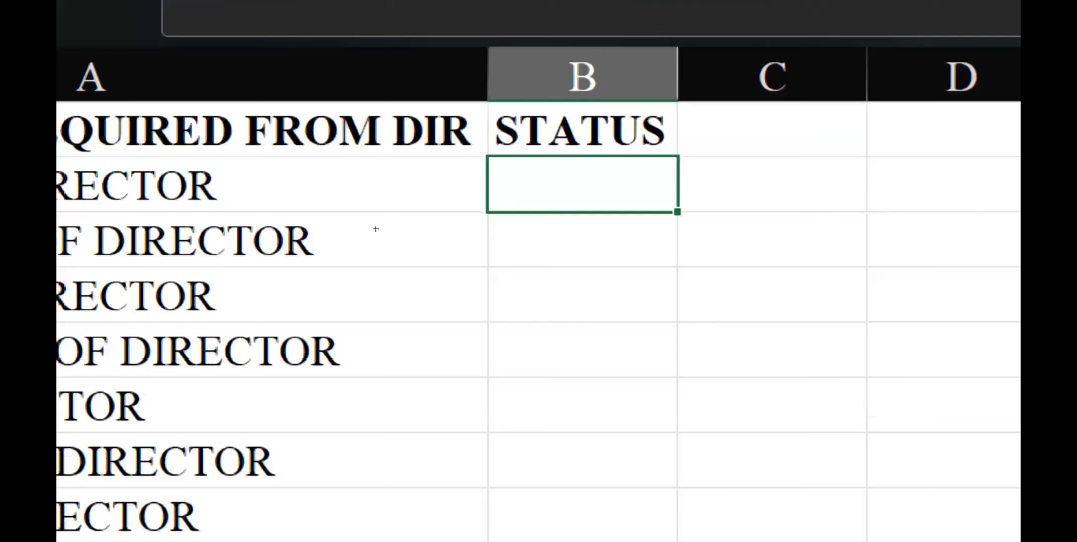
pyautogui.moveTo(376, 220); pyautogui.dragTo(393, 236)
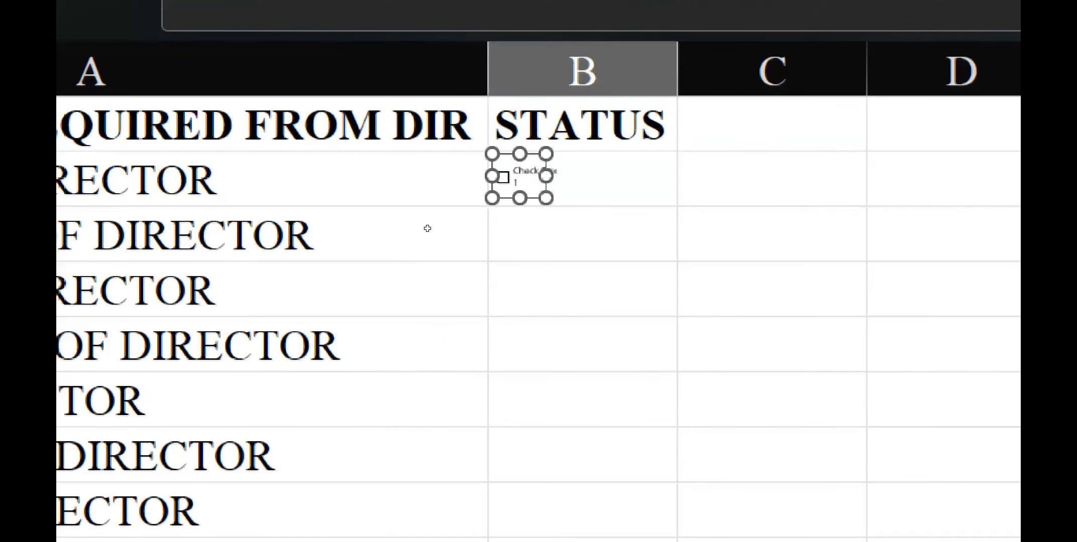
pyautogui.moveTo(395, 228); pyautogui.dragTo(411, 227)
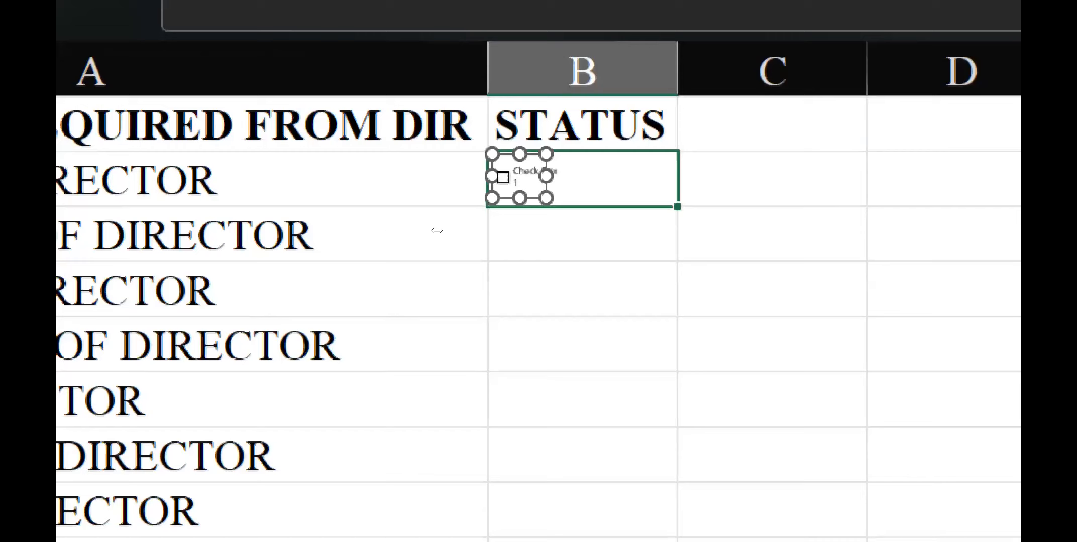
pyautogui.click(503, 177)
pyautogui.click(404, 270)
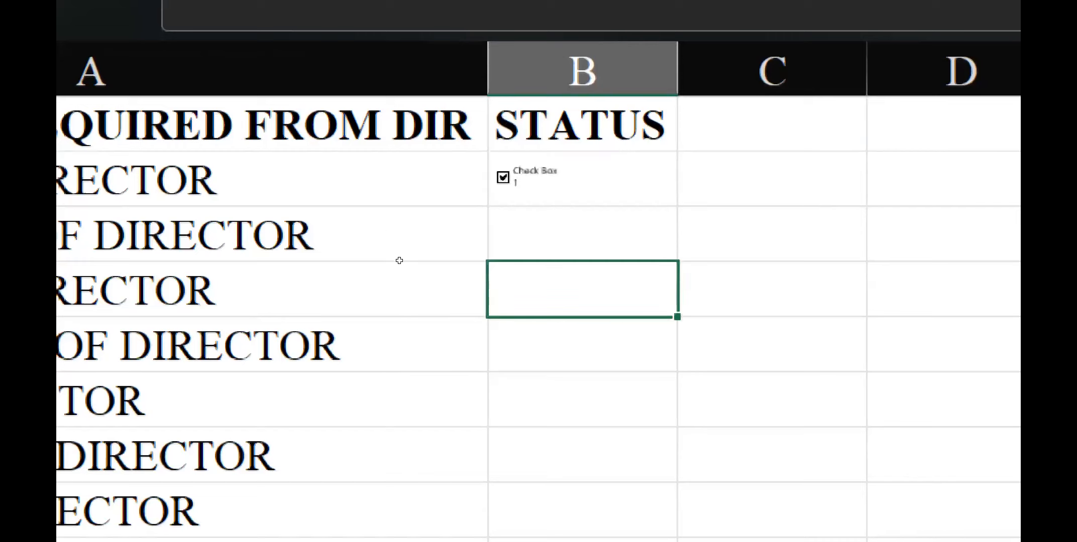
# Untick the check box in B2 and delete its caption text, leaving only the box
pyautogui.click(503, 177)
pyautogui.rightClick(528, 172)
pyautogui.press('Up')
pyautogui.press('Return')
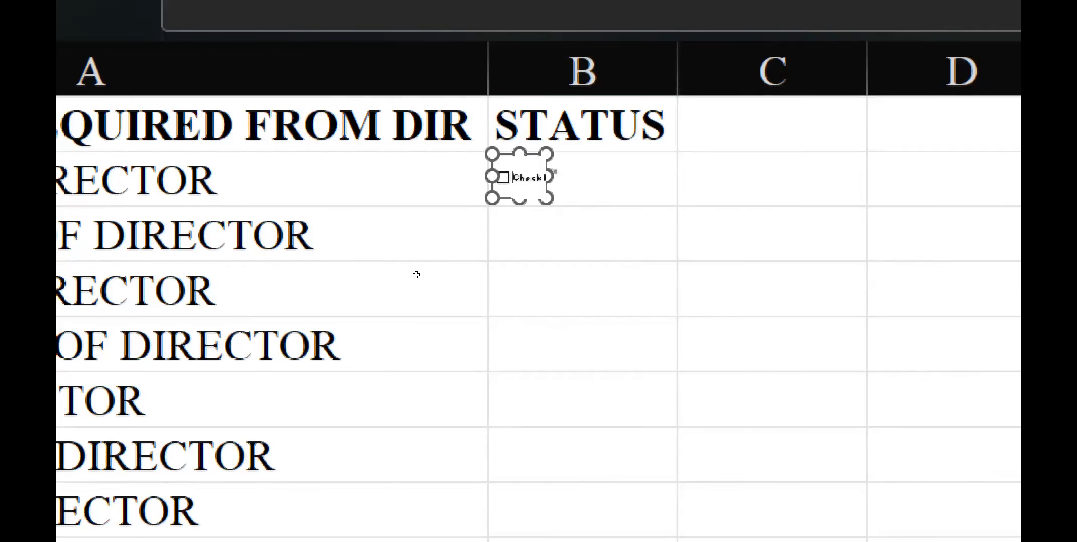
pyautogui.press('Delete')
pyautogui.press('Delete')
pyautogui.press('Delete')
pyautogui.press('Delete')
pyautogui.press('Delete')
pyautogui.press('Delete')
pyautogui.press('Delete')
pyautogui.press('Delete')
pyautogui.press('Delete')
pyautogui.press('Delete')
pyautogui.click(416, 274)
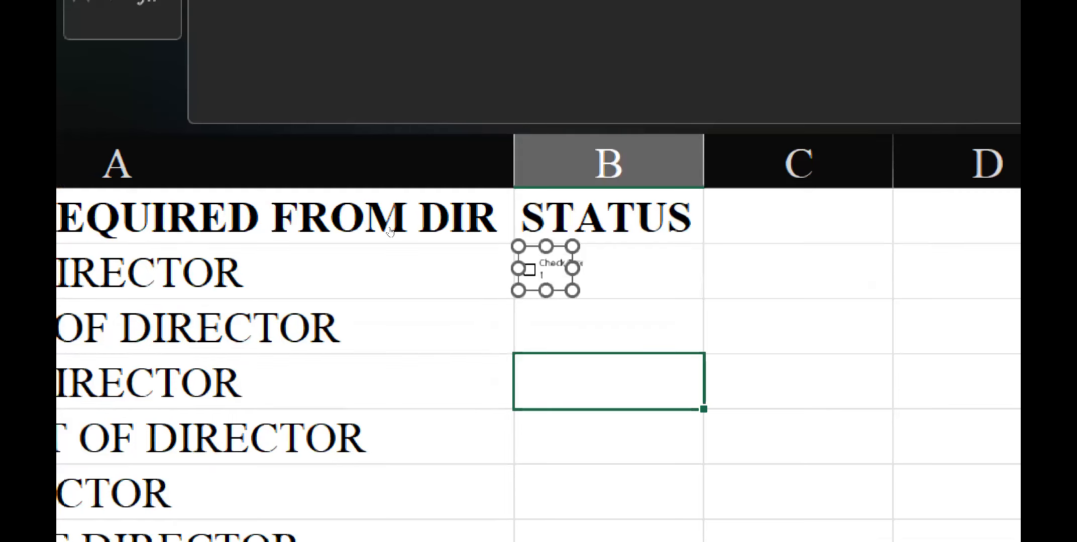
# Test the caption-free check box in B2 by ticking and unticking it
pyautogui.click(529, 271)
pyautogui.rightClick(558, 269)
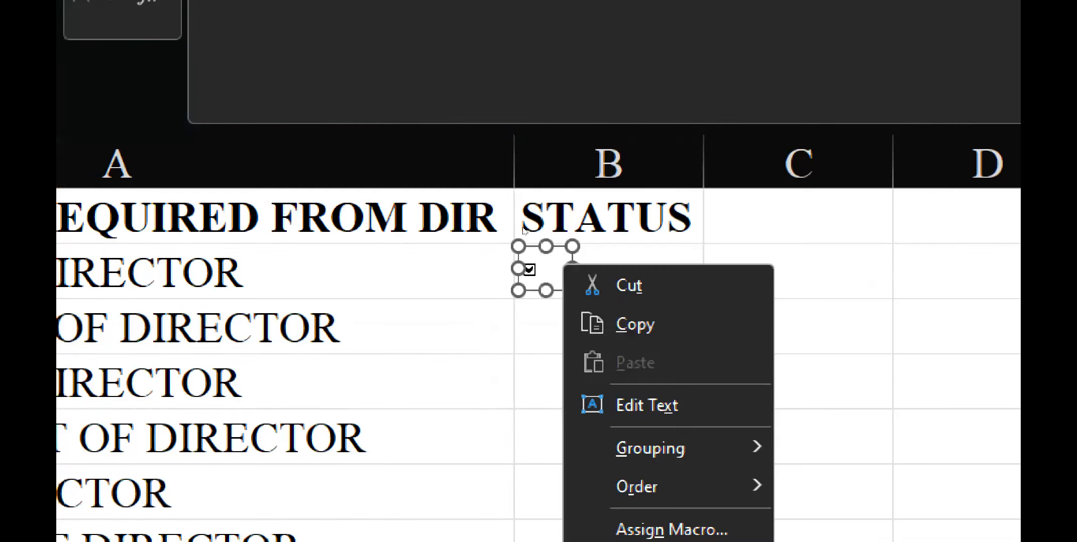
pyautogui.press('Escape')
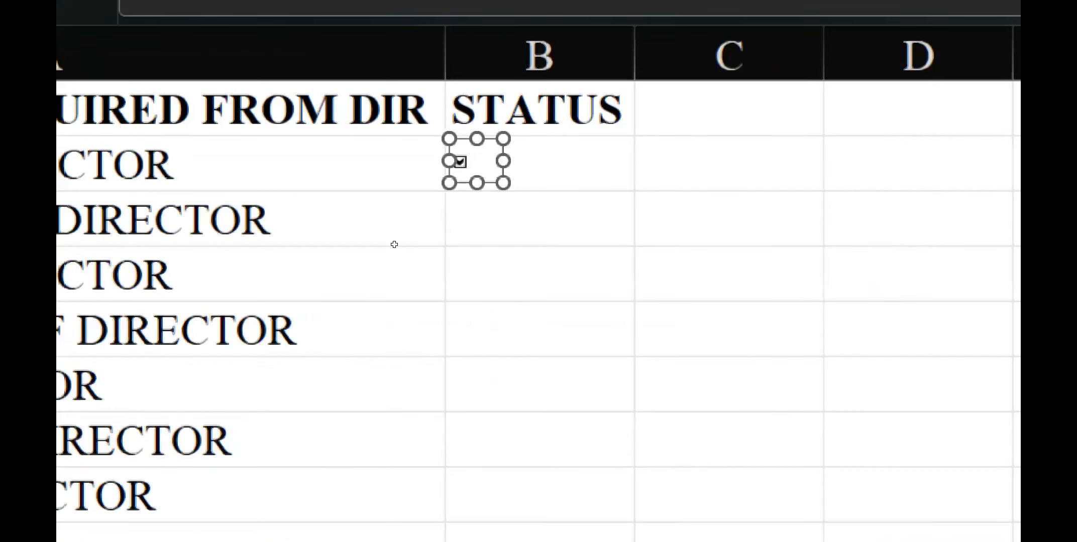
pyautogui.moveTo(539, 226); pyautogui.dragTo(540, 261)
pyautogui.click(460, 162)
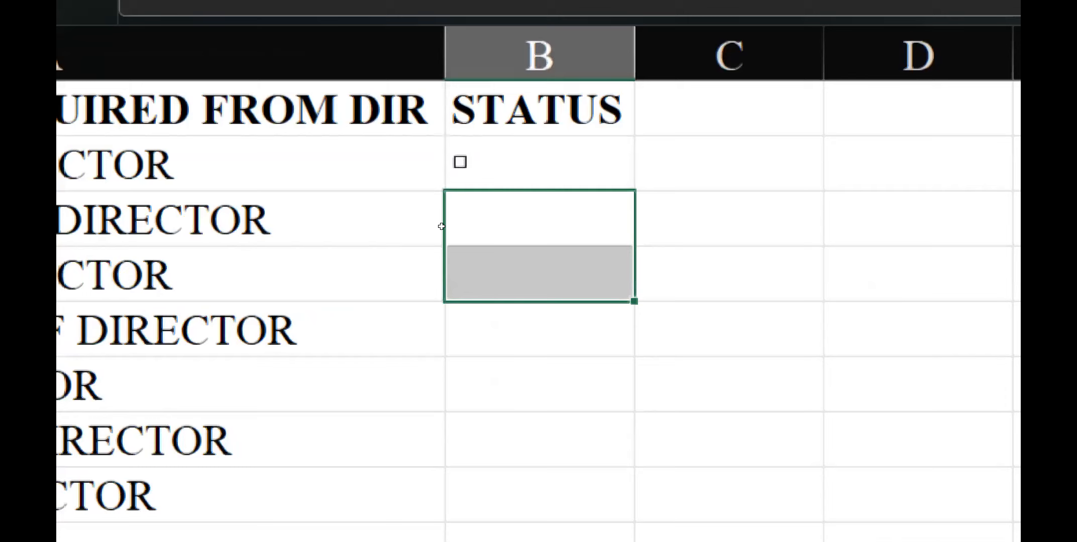
pyautogui.click(728, 163)
pyautogui.click(460, 162)
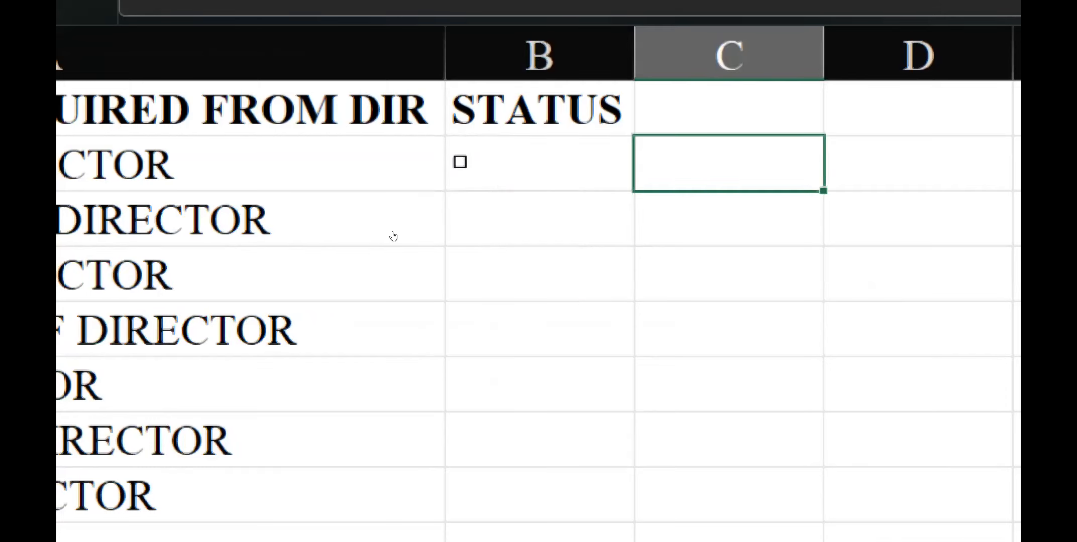
# Try to copy the check box from B2 into cells B3 to B12
pyautogui.click(459, 162)
pyautogui.press('Left')
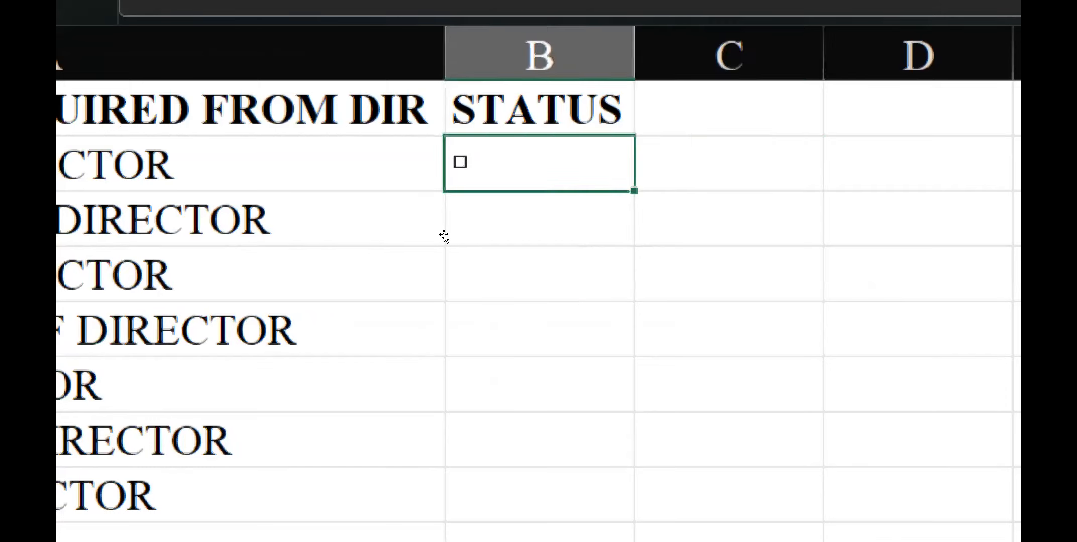
pyautogui.hotkey('ctrl', 'c')
pyautogui.press('Down')
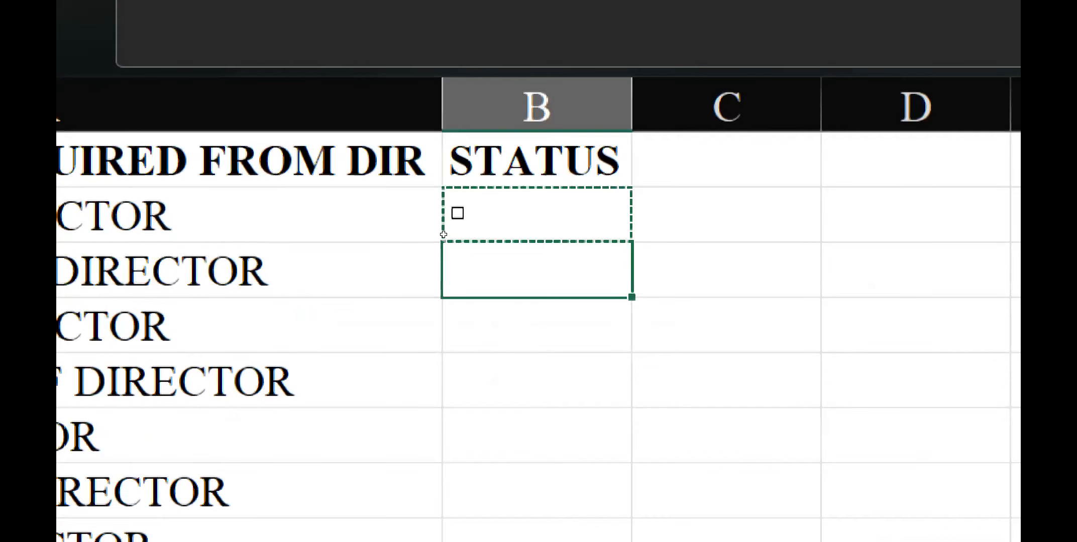
pyautogui.hotkey('shift', 'Up')
pyautogui.hotkey('shift', 'Up')
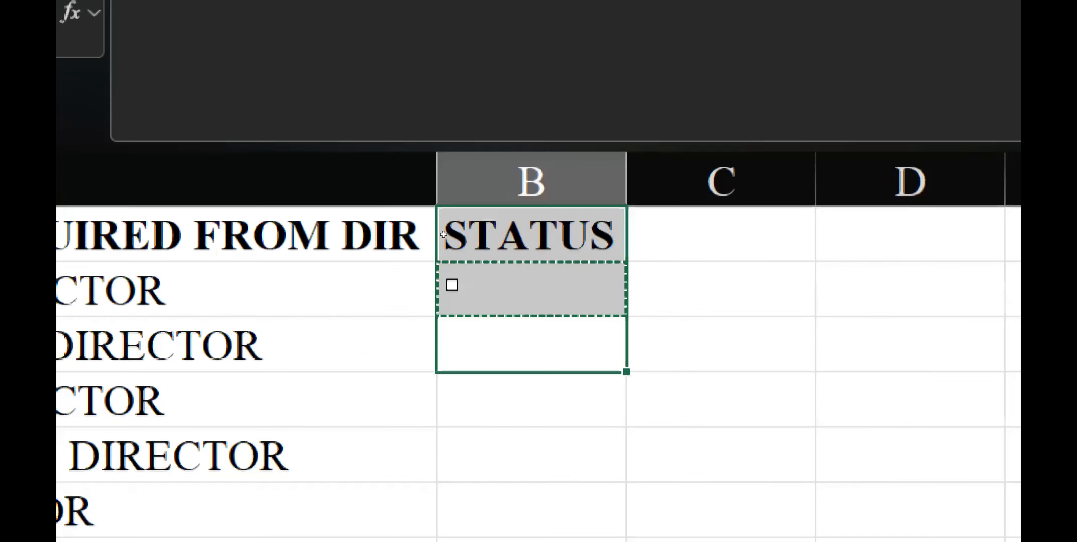
pyautogui.press('Down')
pyautogui.press('Up')
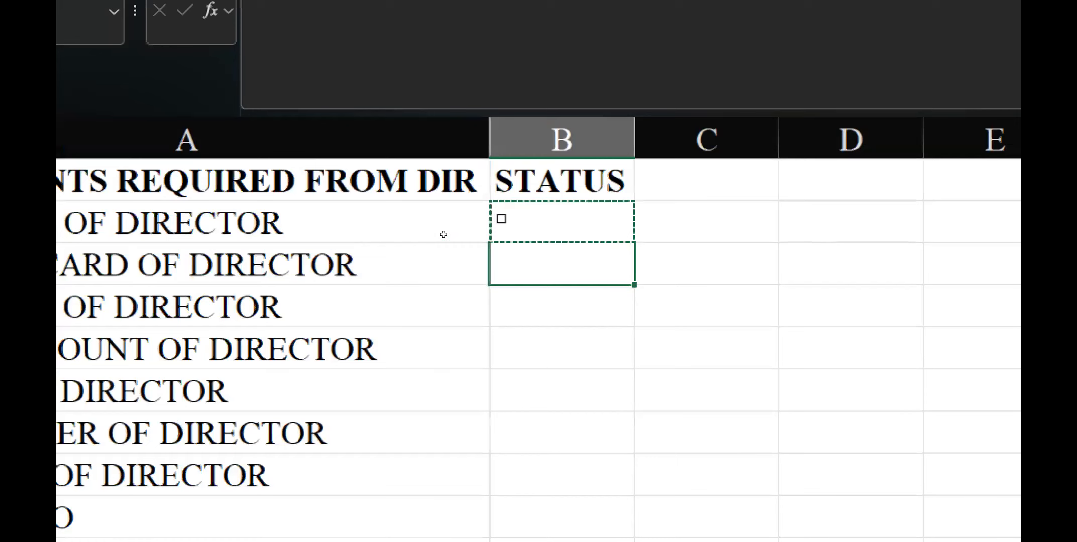
pyautogui.hotkey('shift', 'Down')
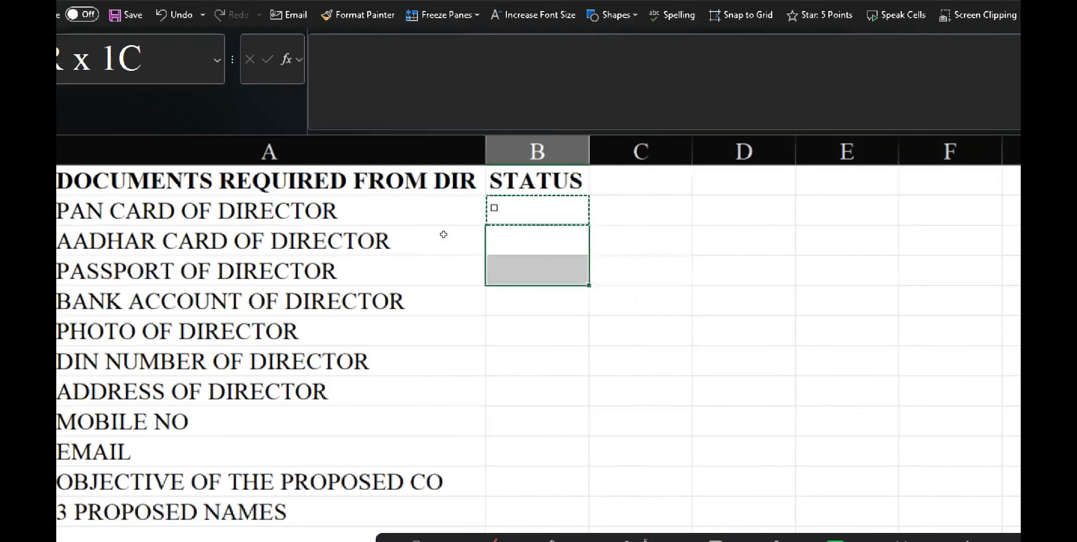
pyautogui.hotkey('shift', 'Down')
pyautogui.hotkey('shift', 'Down')
pyautogui.hotkey('shift', 'Down')
pyautogui.hotkey('shift', 'Down')
pyautogui.hotkey('shift', 'Down')
pyautogui.hotkey('shift', 'Down')
pyautogui.hotkey('shift', 'Down')
pyautogui.hotkey('shift', 'Down')
pyautogui.hotkey('shift', 'Down')
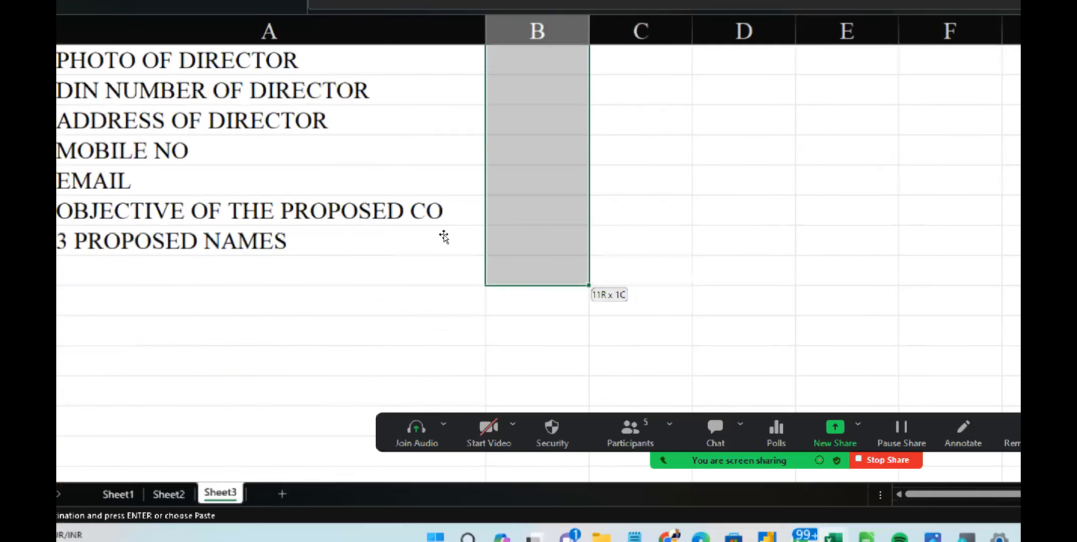
pyautogui.hotkey('shift', 'Up')
pyautogui.scroll(2, 443, 234)
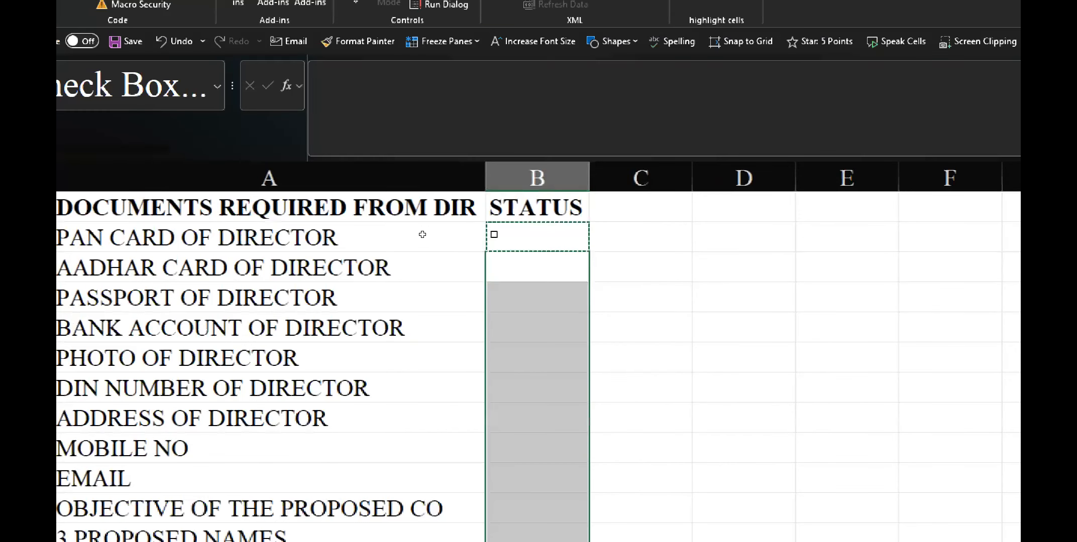
pyautogui.press('Escape')
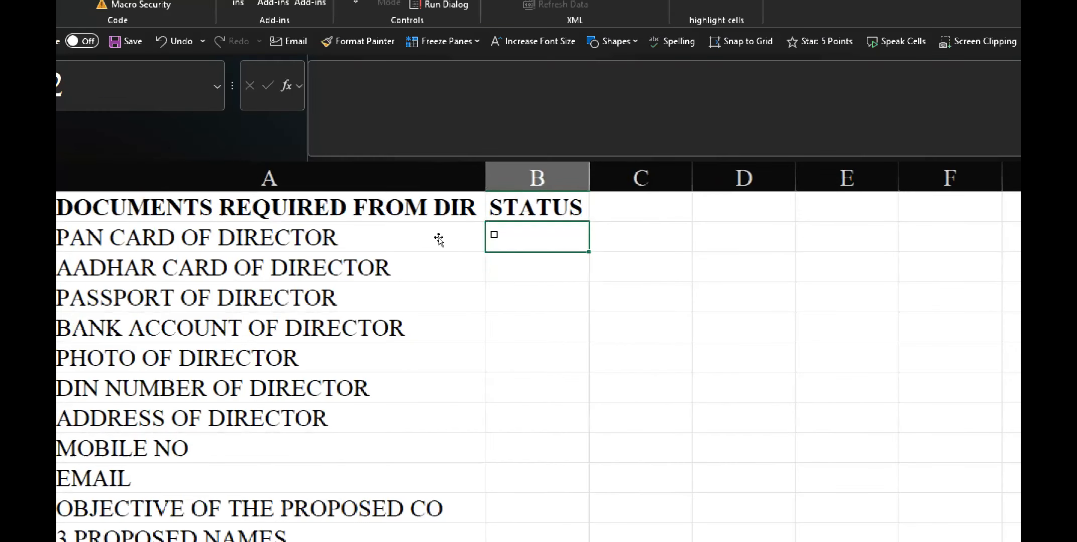
# Fill the check box from B2 down the STATUS column to row 12, beside every listed document
pyautogui.moveTo(444, 241); pyautogui.dragTo(423, 398)
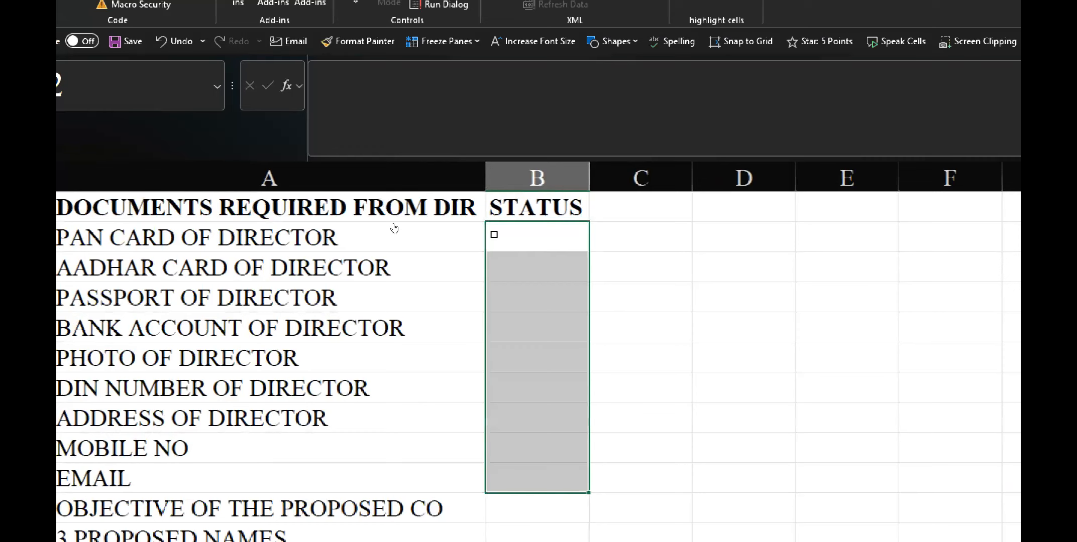
pyautogui.press('space')
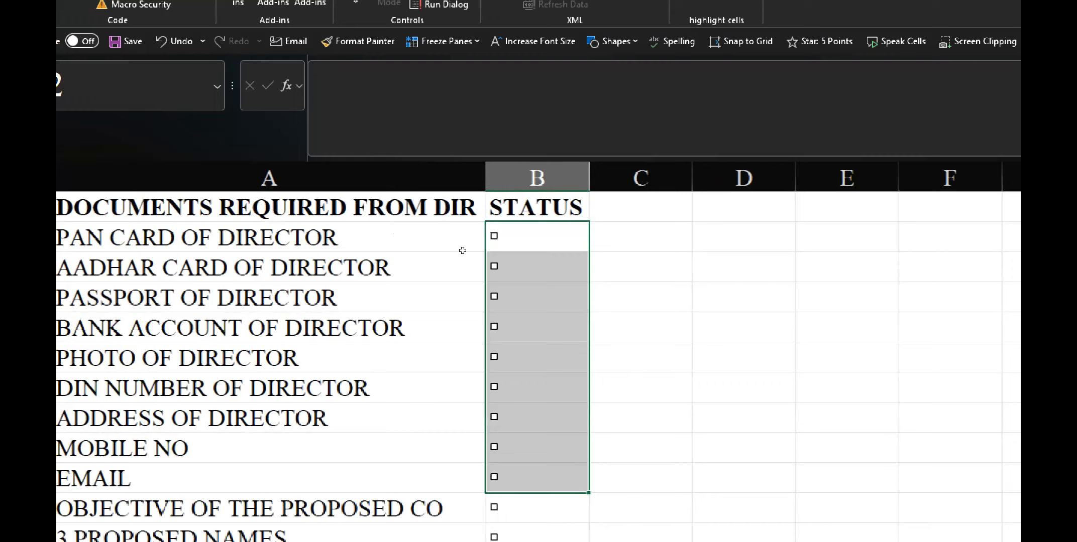
pyautogui.press('Down')
pyautogui.press('Right')
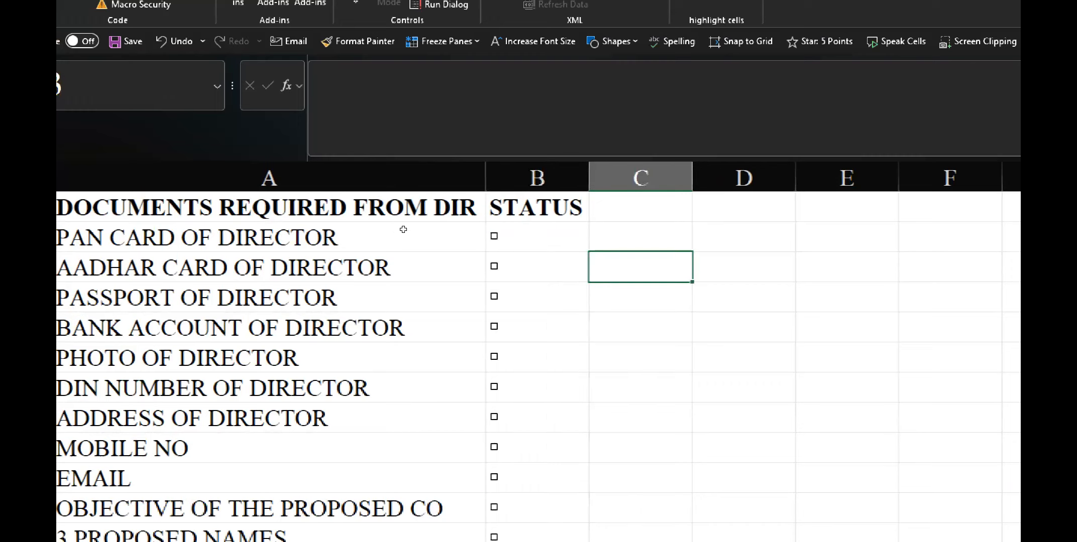
# Try clearing the STATUS column from B2 downward, and undo the deletion
pyautogui.press('Up')
pyautogui.press('Left')
pyautogui.hotkey('ctrl', 'shift', 'Down')
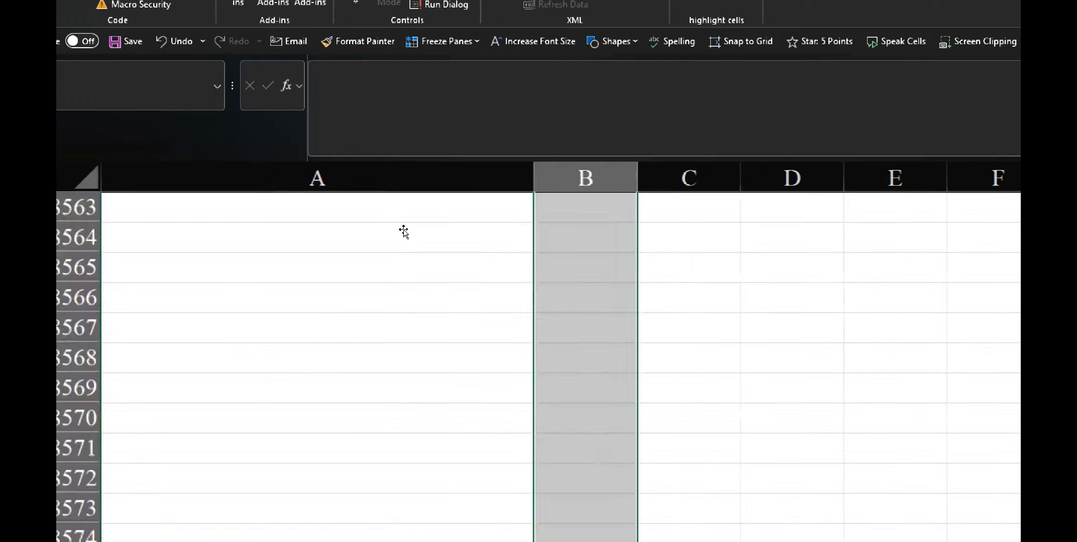
pyautogui.press('Delete')
pyautogui.press('Up')
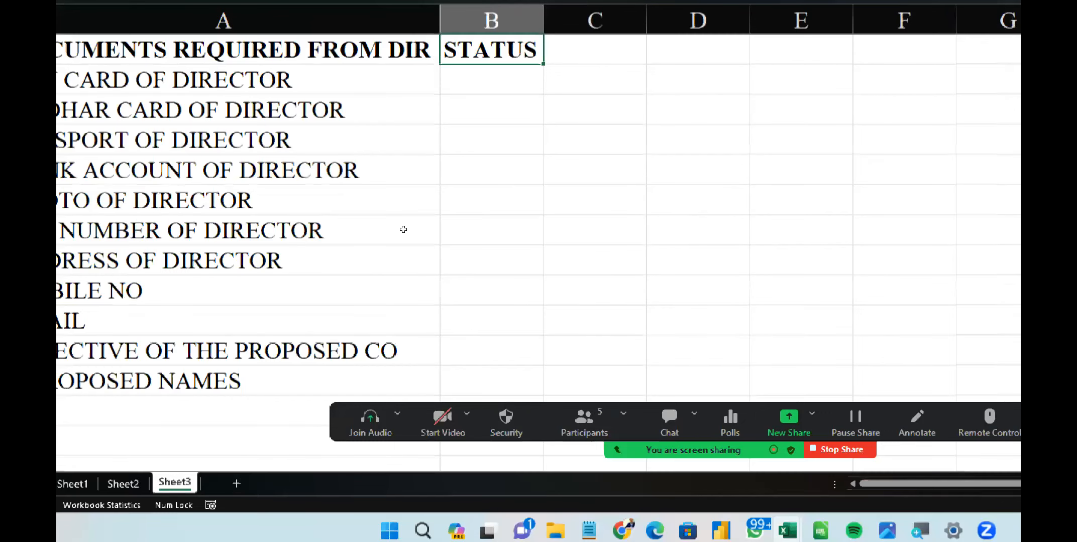
pyautogui.hotkey('ctrl', 'z')
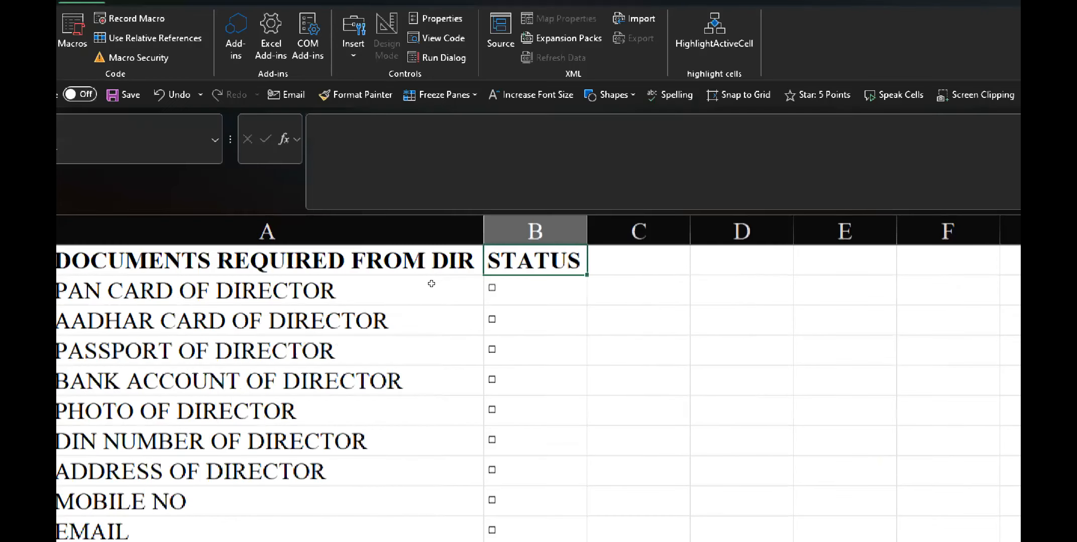
# Check the STATUS column from row 2 to row 12 for a check box beside each document
pyautogui.press('Down')
pyautogui.press('Down')
pyautogui.press('Down')
pyautogui.press('Down')
pyautogui.press('Down')
pyautogui.press('Down')
pyautogui.press('Down')
pyautogui.press('Down')
pyautogui.press('Down')
pyautogui.press('Down')
pyautogui.press('Down')
pyautogui.press('Down')
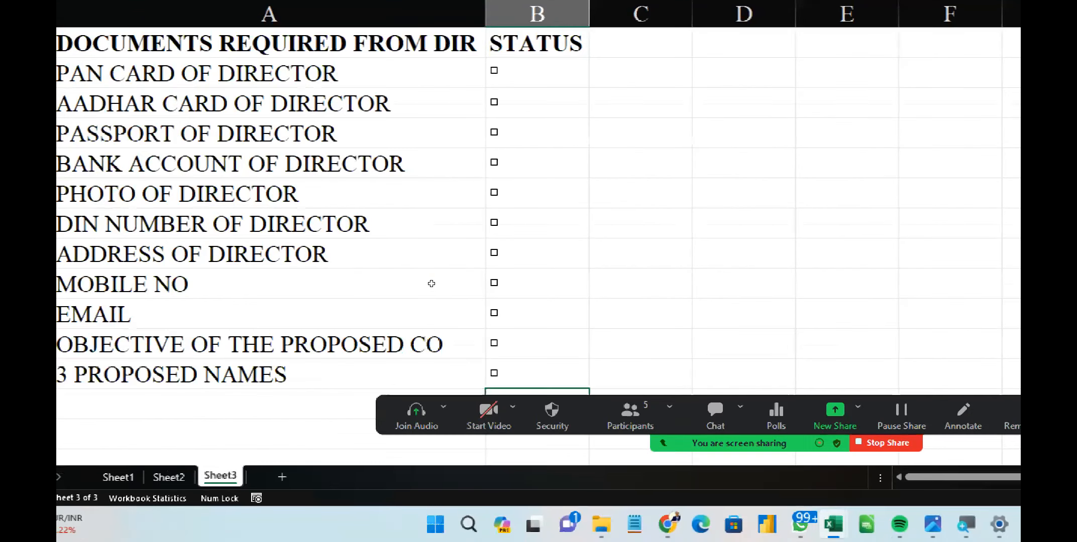
pyautogui.press('Up')
pyautogui.press('Up')
pyautogui.press('Up')
pyautogui.press('Up')
pyautogui.press('Up')
pyautogui.press('Up')
pyautogui.press('Up')
pyautogui.press('Up')
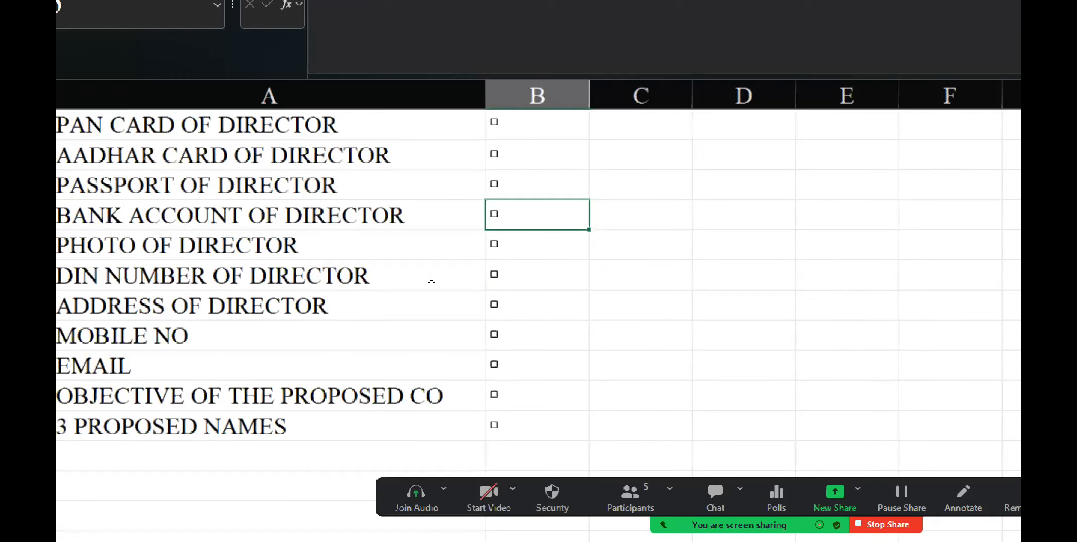
pyautogui.press('Up')
pyautogui.press('Up')
pyautogui.press('Up')
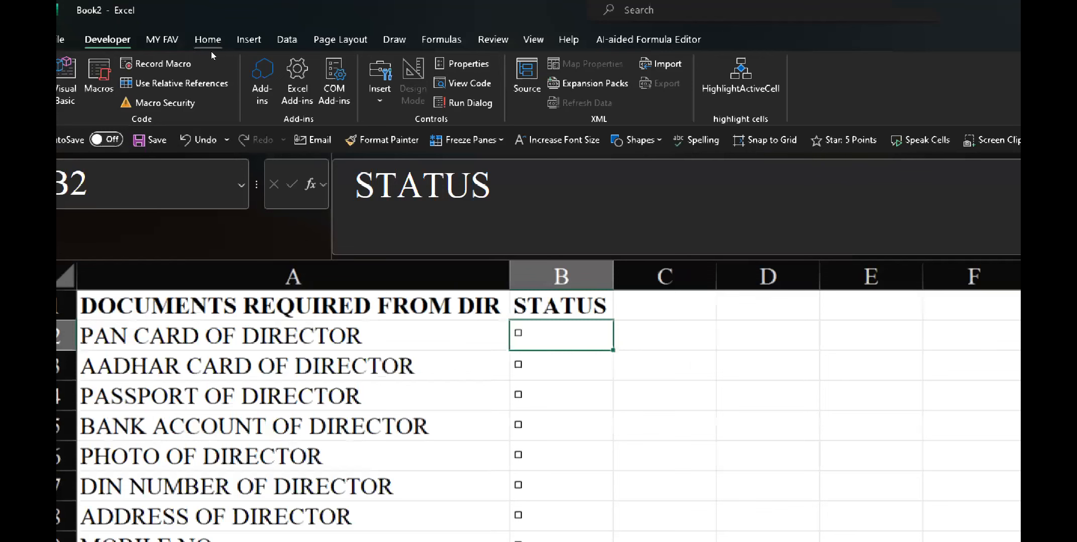
# Try making row 2 of the checklist taller, and undo the height change
pyautogui.click(210, 51)
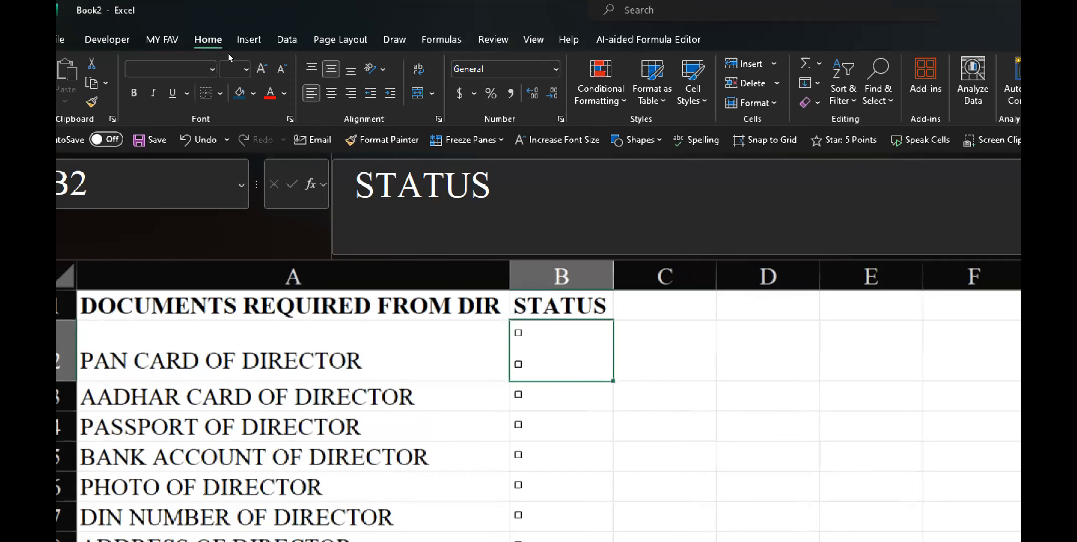
pyautogui.hotkey('ctrl', 'z')
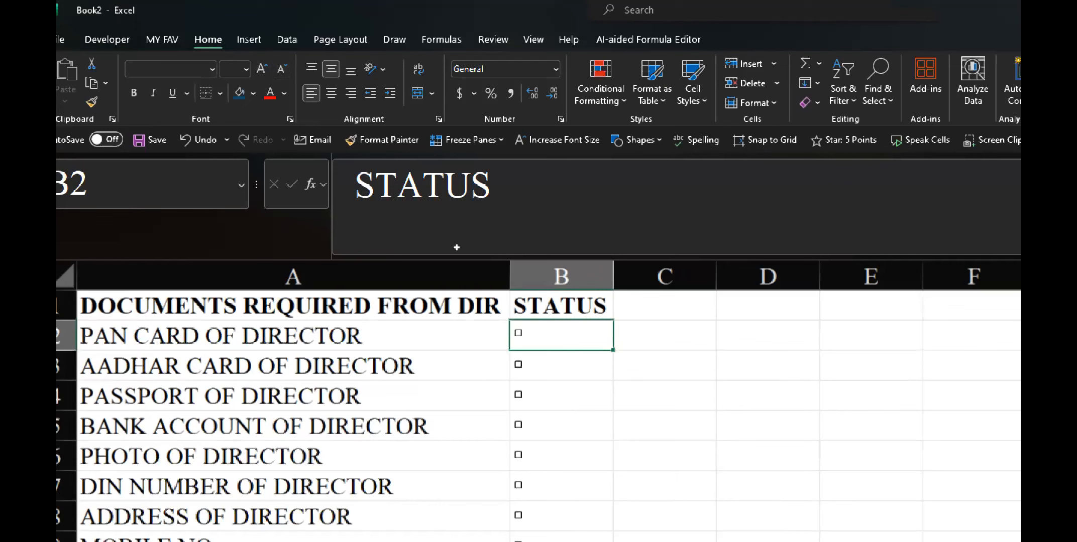
# Tick the check box in B2 and slightly enlarge its frame
pyautogui.press('Down')
pyautogui.press('Right')
pyautogui.click(533, 333)
pyautogui.rightClick(535, 332)
pyautogui.press('Escape')
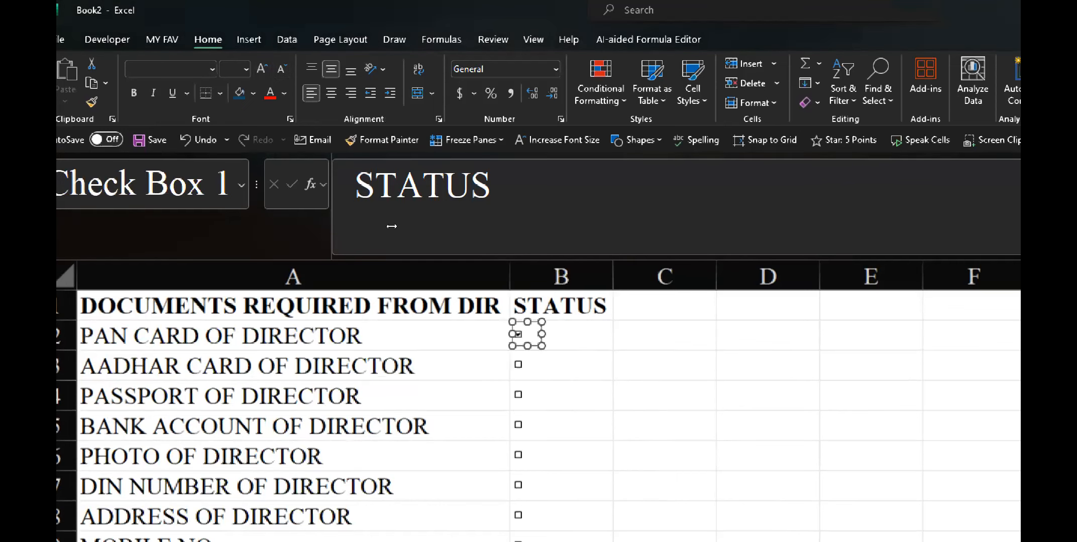
pyautogui.press('Delete')
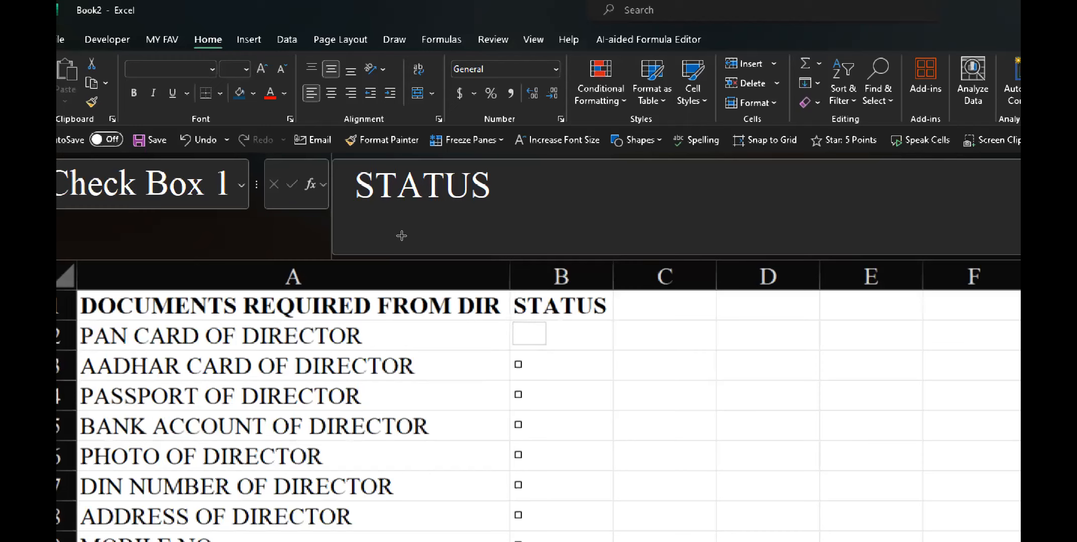
pyautogui.hotkey('ctrl', 'z')
pyautogui.press('Escape')
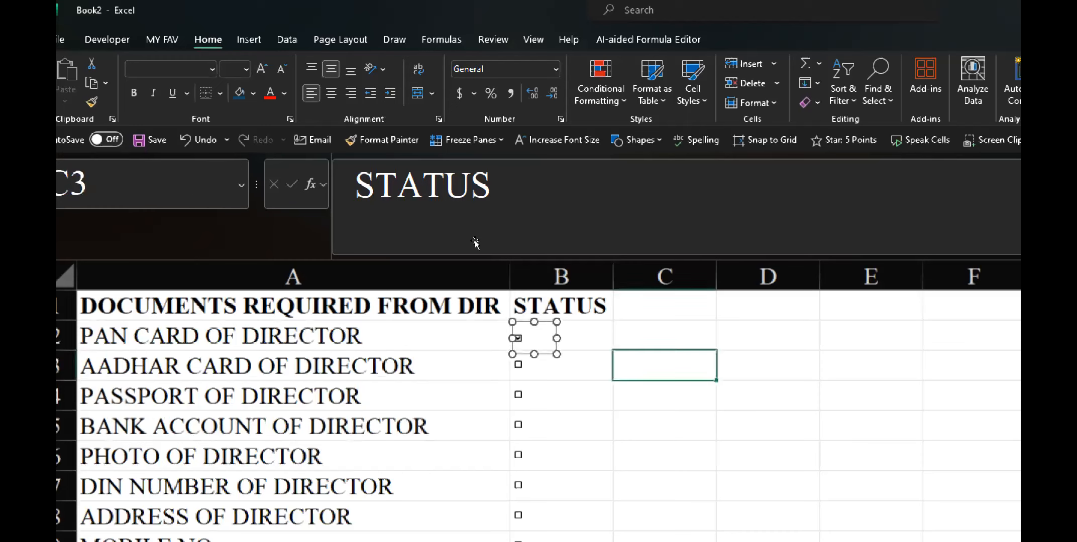
# Deselect the B2 check box and tick the boxes in B3, B4 and B5 for Aadhar card, passport and bank account
pyautogui.press('Up')
pyautogui.press('Up')
pyautogui.press('Right')
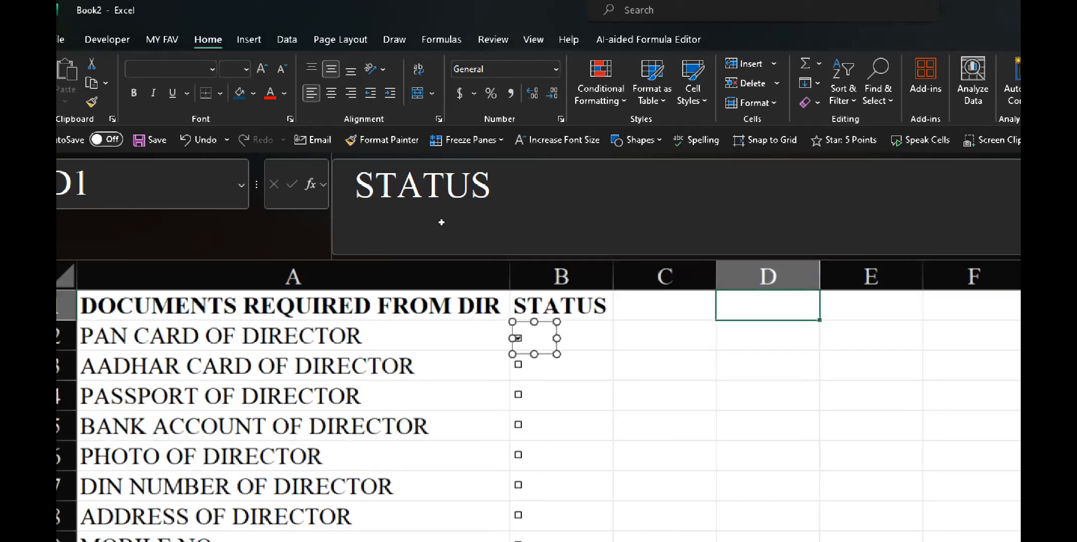
pyautogui.press('Down')
pyautogui.press('Left')
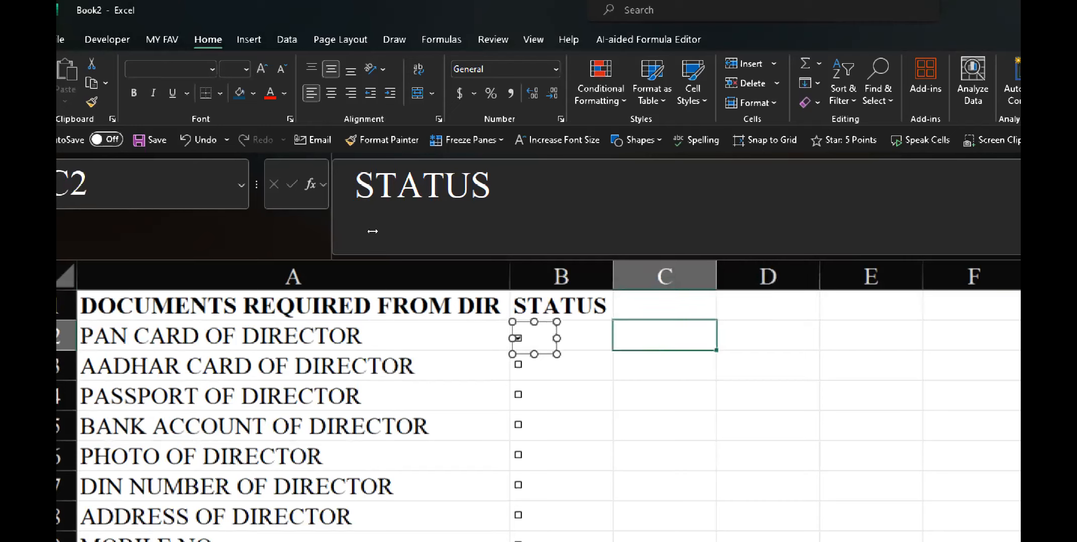
pyautogui.press('Down')
pyautogui.press('Left')
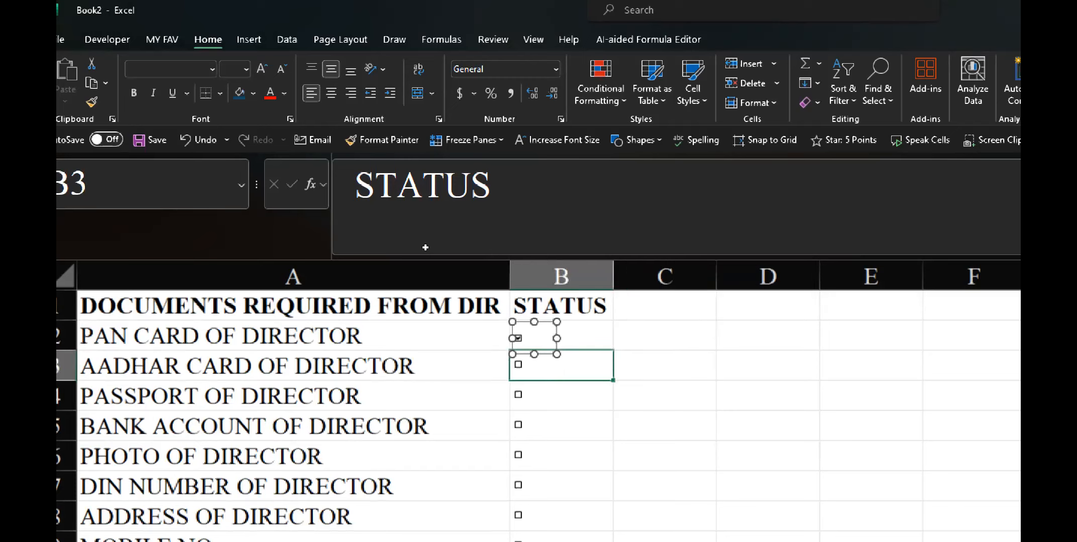
pyautogui.press('Up')
pyautogui.press('Right')
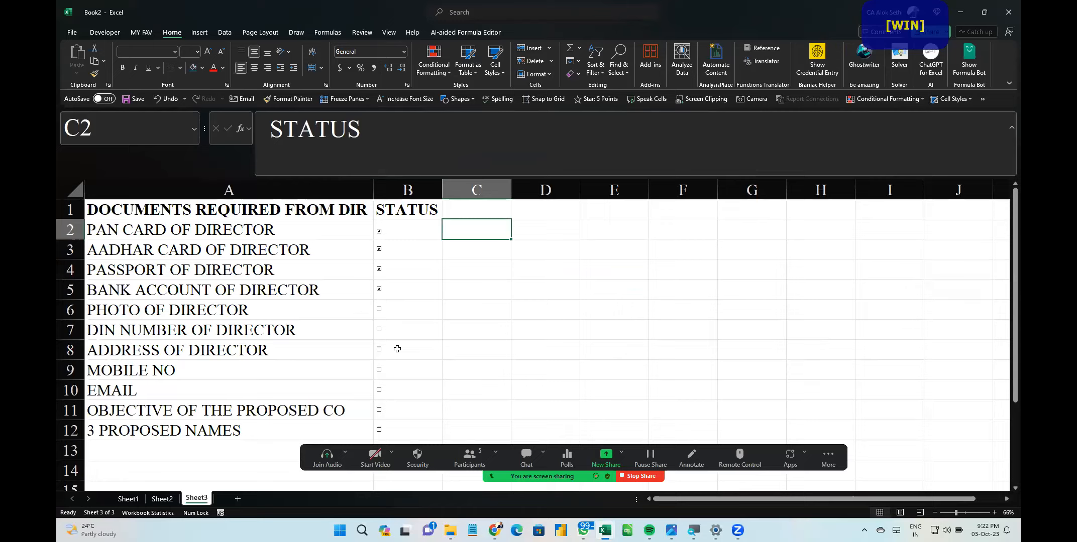
# Tick the check boxes beside OBJECTIVE OF THE PROPOSED CO and 3 PROPOSED NAMES
pyautogui.scroll(-2, 503, 458)
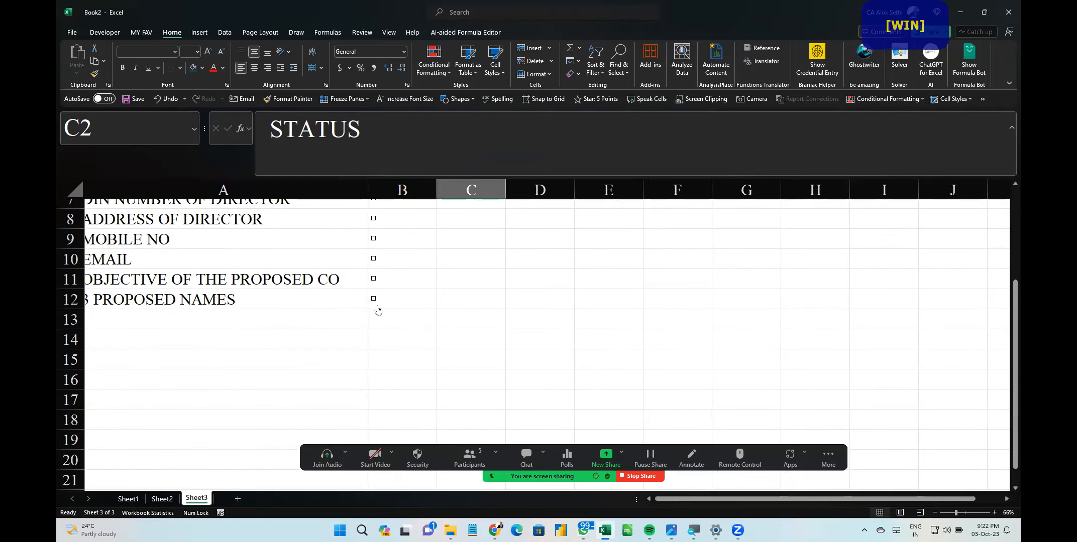
pyautogui.click(385, 287)
pyautogui.click(385, 303)
pyautogui.click(475, 285)
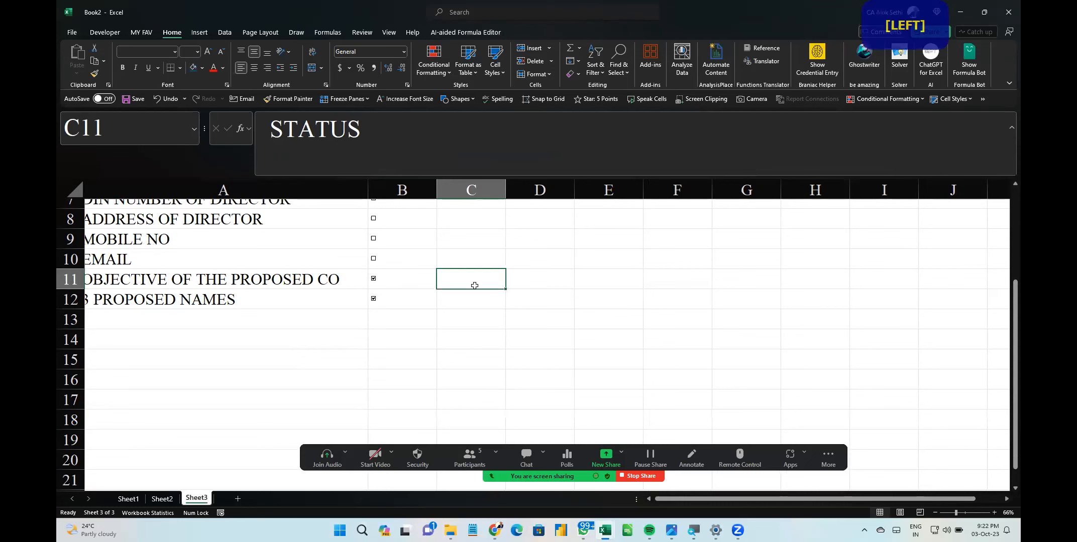
# Enter the formula =B2 in cell C2 to test whether a ticked check box gives a cell value
pyautogui.press('Left')
pyautogui.press('Up')
pyautogui.press('Up')
pyautogui.press('Up')
pyautogui.press('Up')
pyautogui.press('Up')
pyautogui.press('Up')
pyautogui.press('Up')
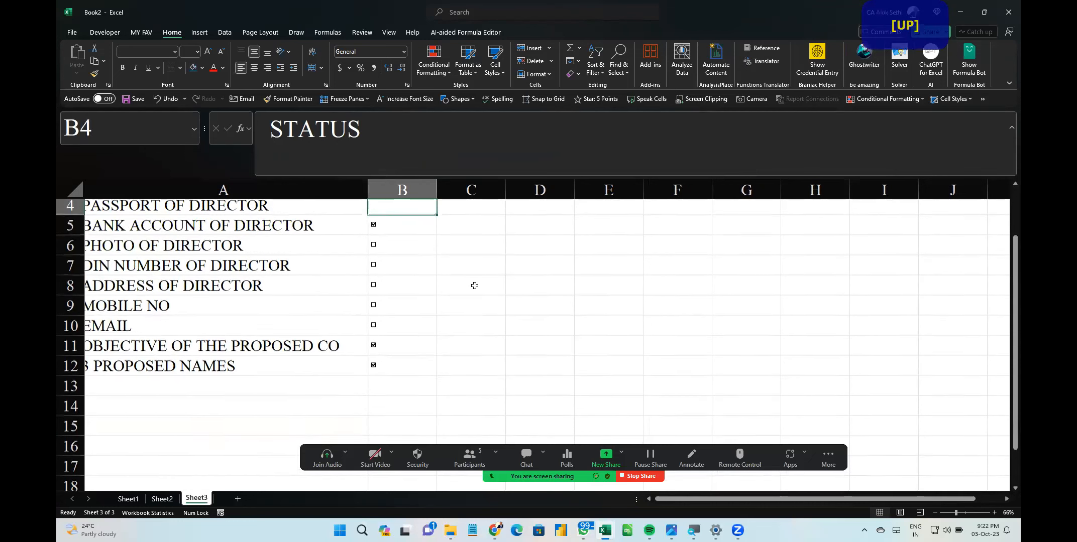
pyautogui.press('Up')
pyautogui.press('Up')
pyautogui.press('Up')
pyautogui.press('Down')
pyautogui.press('Right')
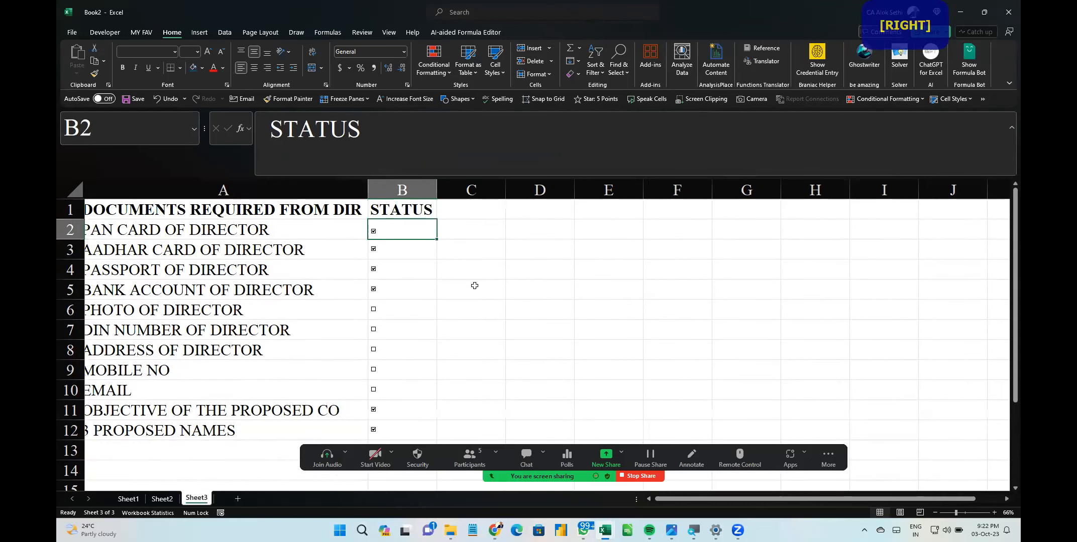
pyautogui.write('=')
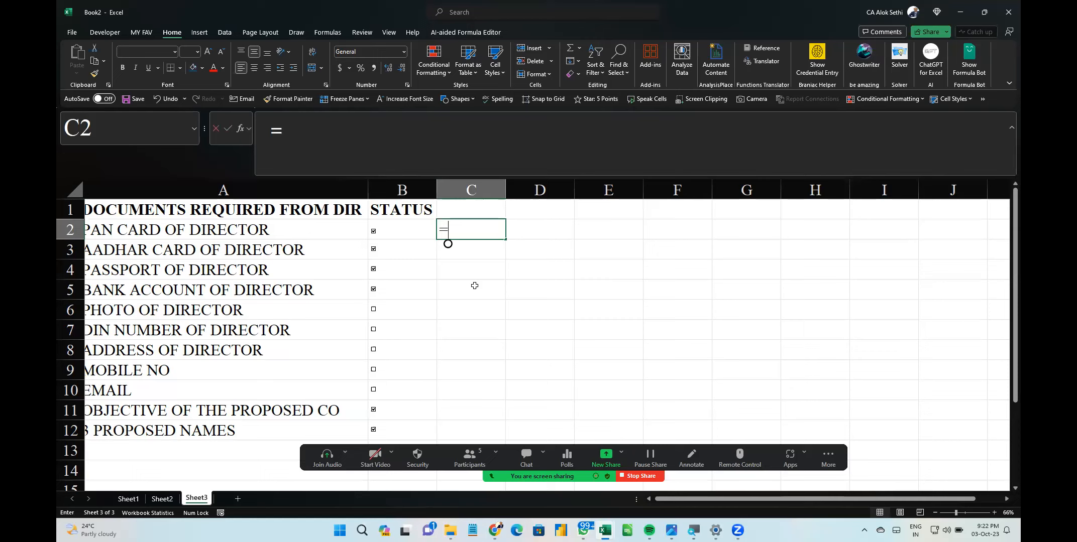
pyautogui.press('Left')
pyautogui.press('Return')
# Enter the formula =B6 in cell C3 to test the value behind an unticked check box
pyautogui.press('Up')
pyautogui.press('Down')
pyautogui.write('=')
pyautogui.press('Down')
pyautogui.press('Down')
pyautogui.press('Down')
pyautogui.press('Down')
pyautogui.press('Left')
pyautogui.press('Up')
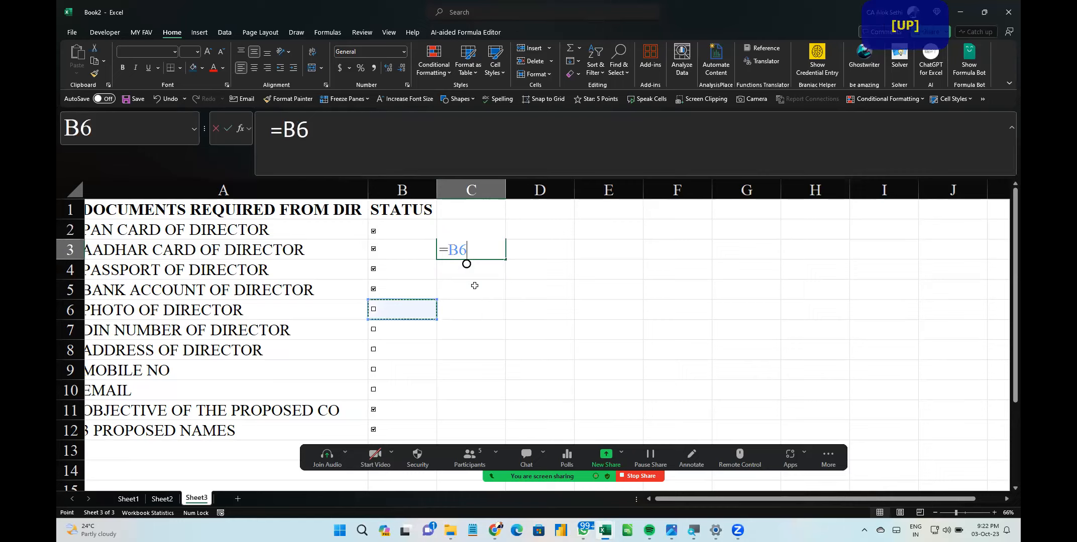
pyautogui.press('Return')
# Clear the test formulas from C3 and C2, and select the heading in A1
pyautogui.press('Up')
pyautogui.press('Delete')
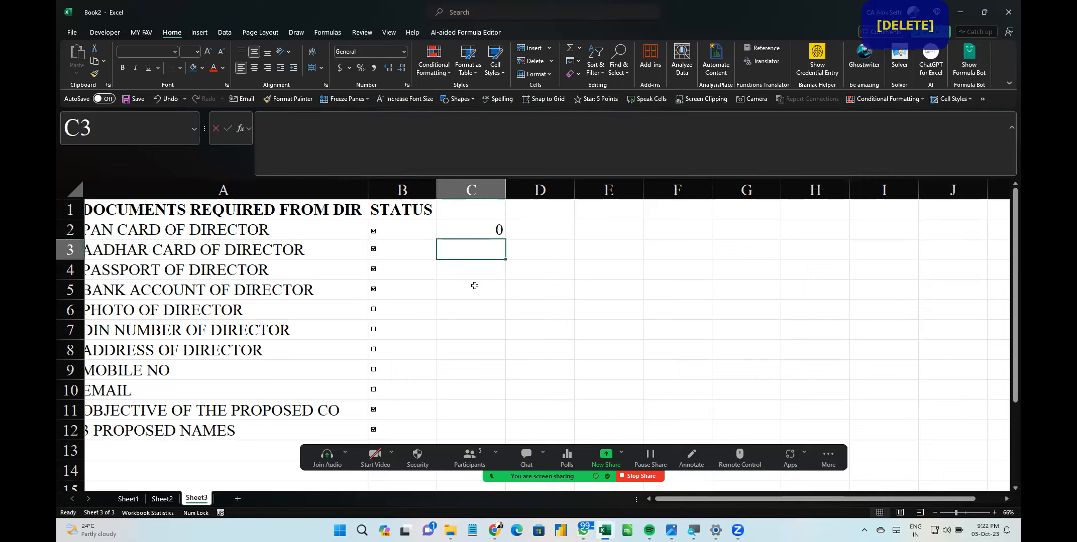
pyautogui.press('Up')
pyautogui.press('Delete')
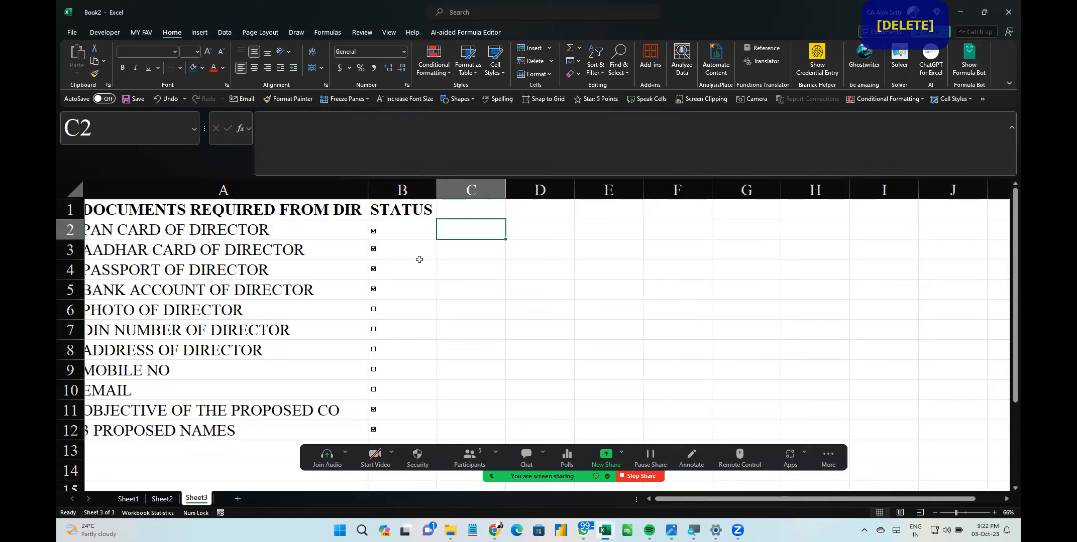
pyautogui.click(294, 215)
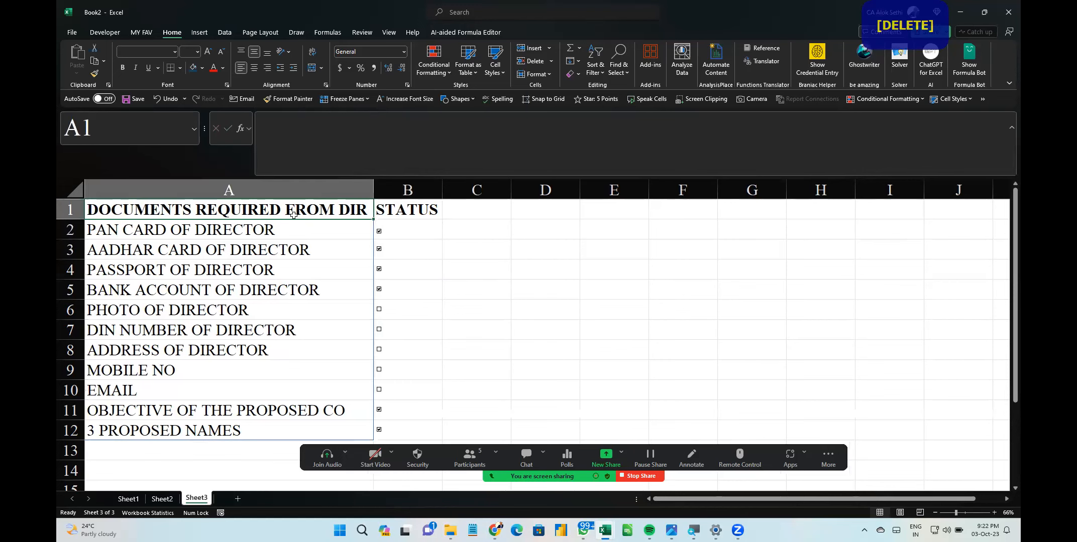
# Turn on filtering for the documents and STATUS columns, and examine the filter options available for STATUS
pyautogui.hotkey('ctrl', 'shift', 'Down')
pyautogui.hotkey('ctrl', 'shift', 'Right')
pyautogui.hotkey('ctrl', 'shift', 'l')
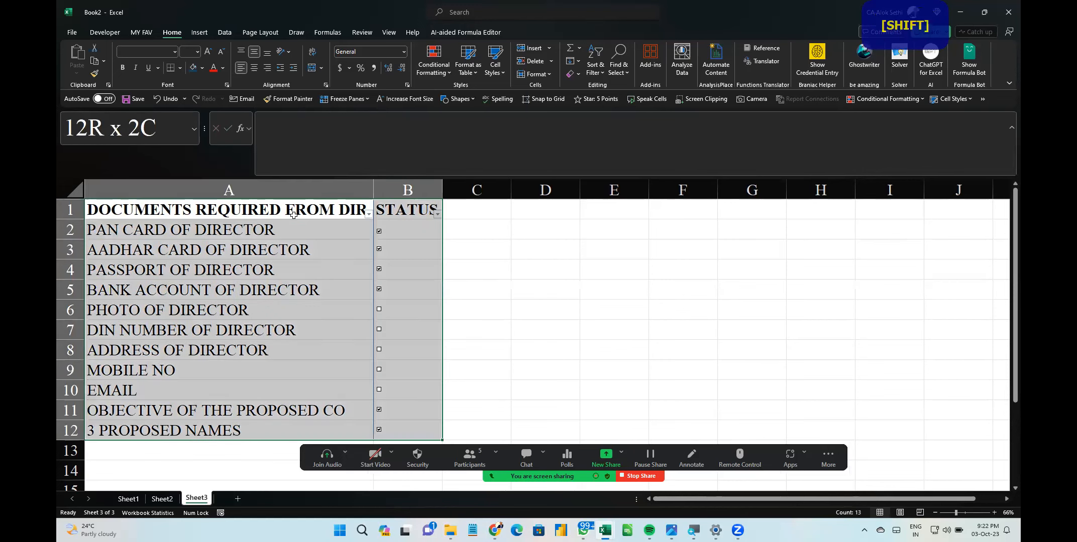
pyautogui.press('Right')
pyautogui.hotkey('alt', 'Down')
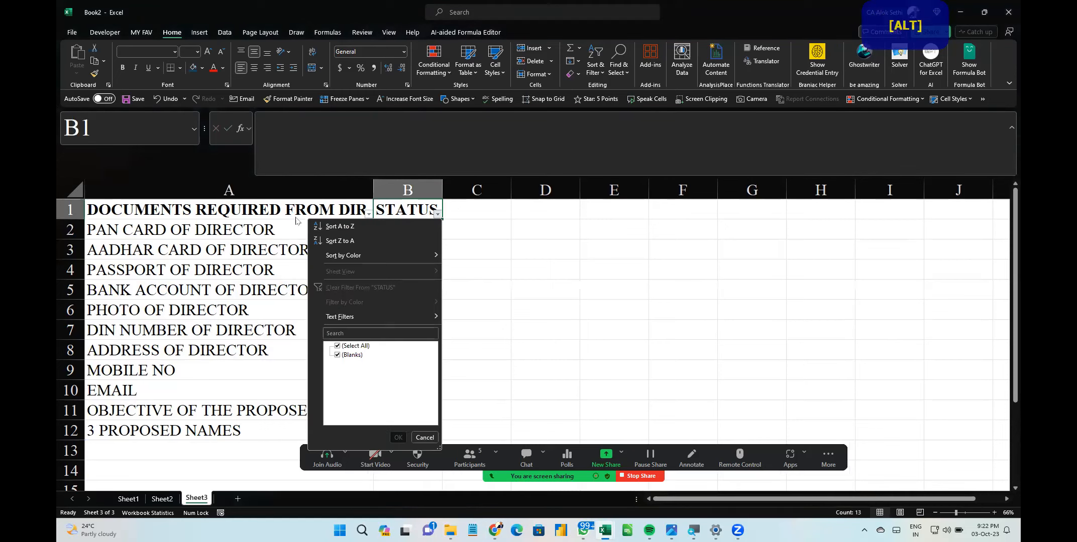
pyautogui.moveTo(368, 322)
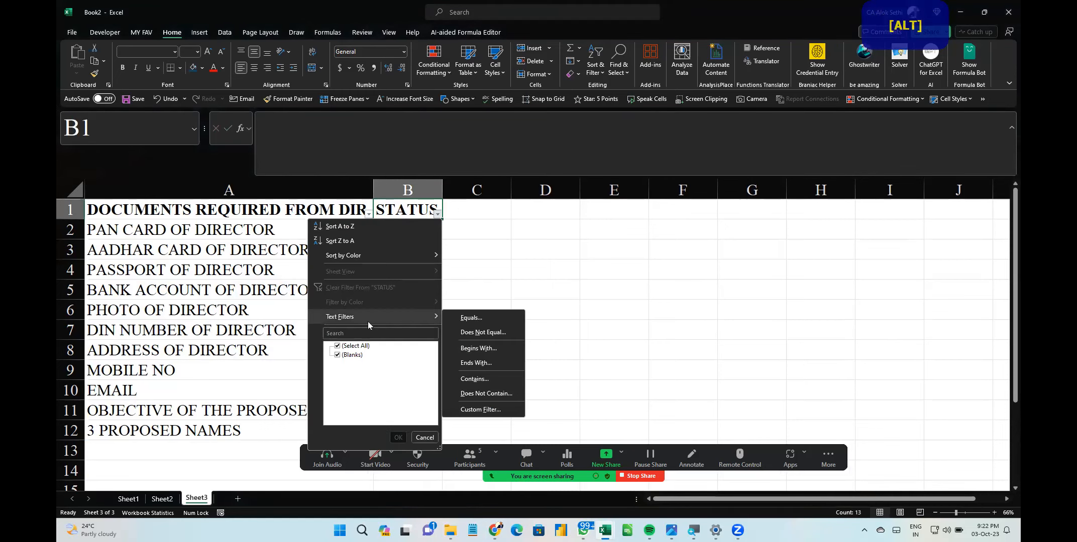
pyautogui.click(424, 437)
# Tick the check boxes beside the director's PHOTO, DIN NUMBER and ADDRESS, plus MOBILE NO and EMAIL
pyautogui.scroll(2, 497, 345)
pyautogui.scroll(3, 497, 345)
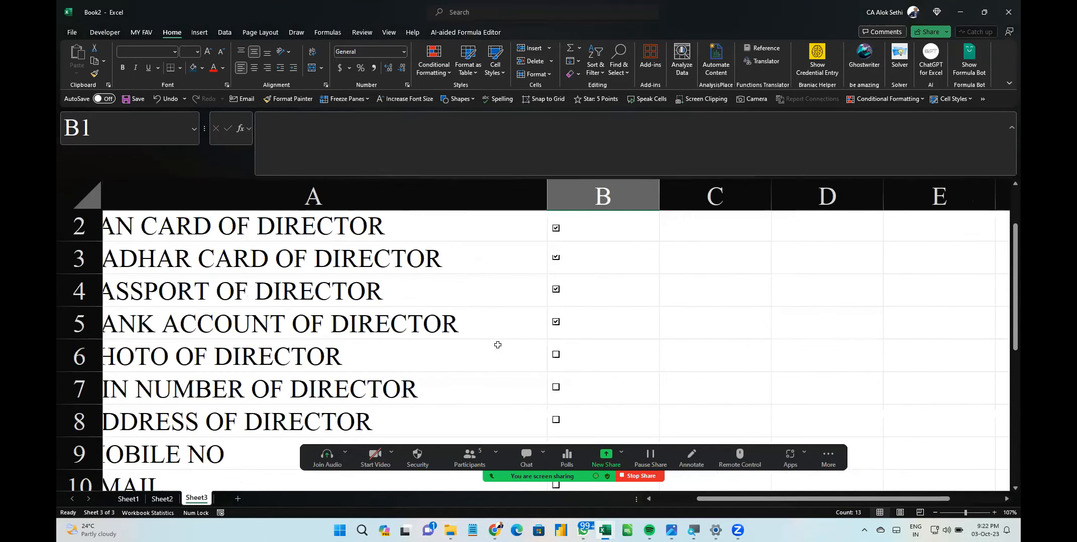
pyautogui.scroll(-2, 497, 345)
pyautogui.scroll(2, 497, 344)
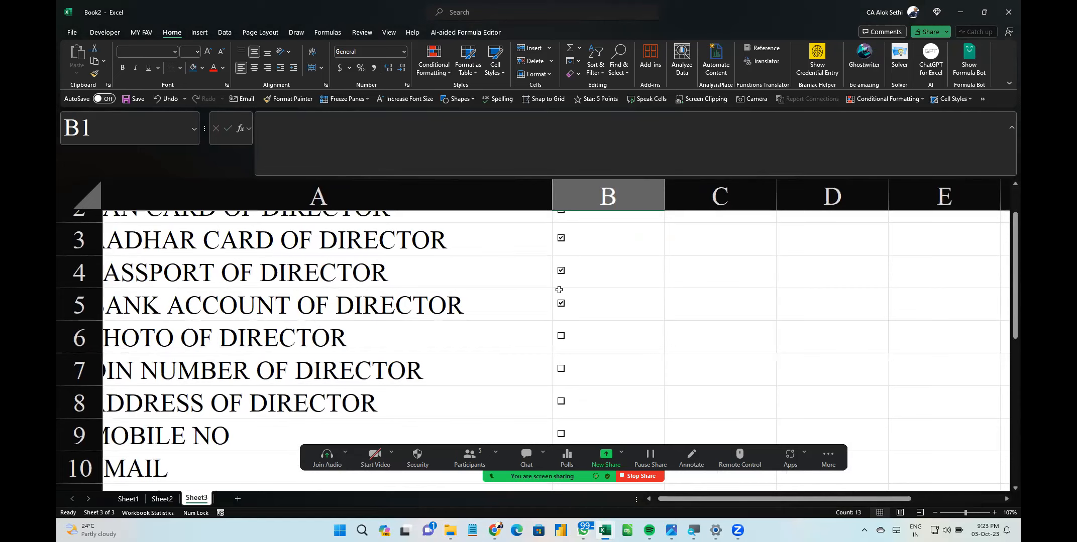
pyautogui.click(560, 337)
pyautogui.click(561, 401)
pyautogui.scroll(-1, 566, 415)
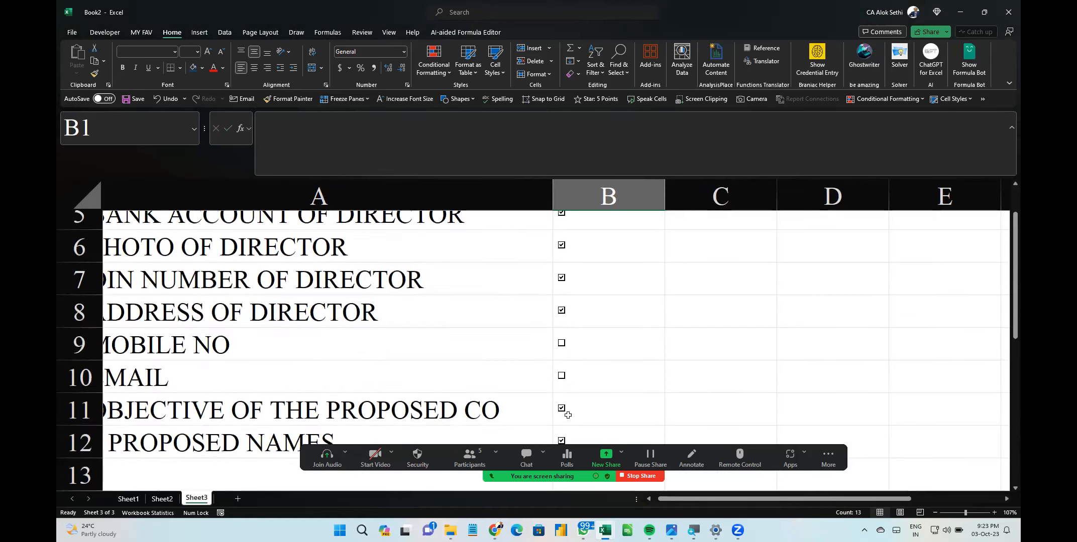
pyautogui.click(561, 343)
pyautogui.click(561, 375)
pyautogui.scroll(2, 563, 376)
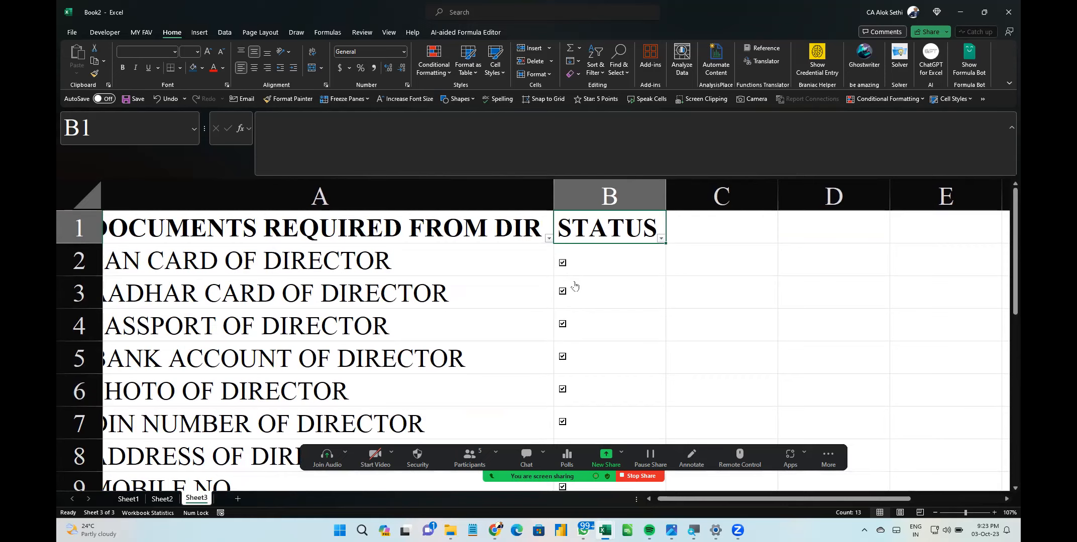
# Untick the check box beside PAN CARD OF DIRECTOR
pyautogui.click(510, 301)
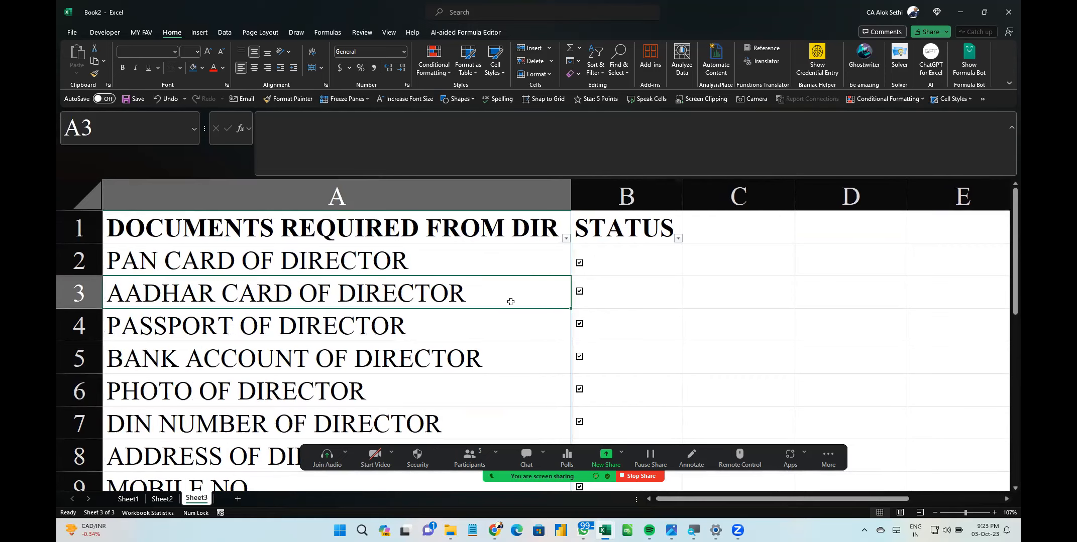
pyautogui.keyDown('ctrl'); pyautogui.scroll(-5, 522, 300); pyautogui.keyUp('ctrl')
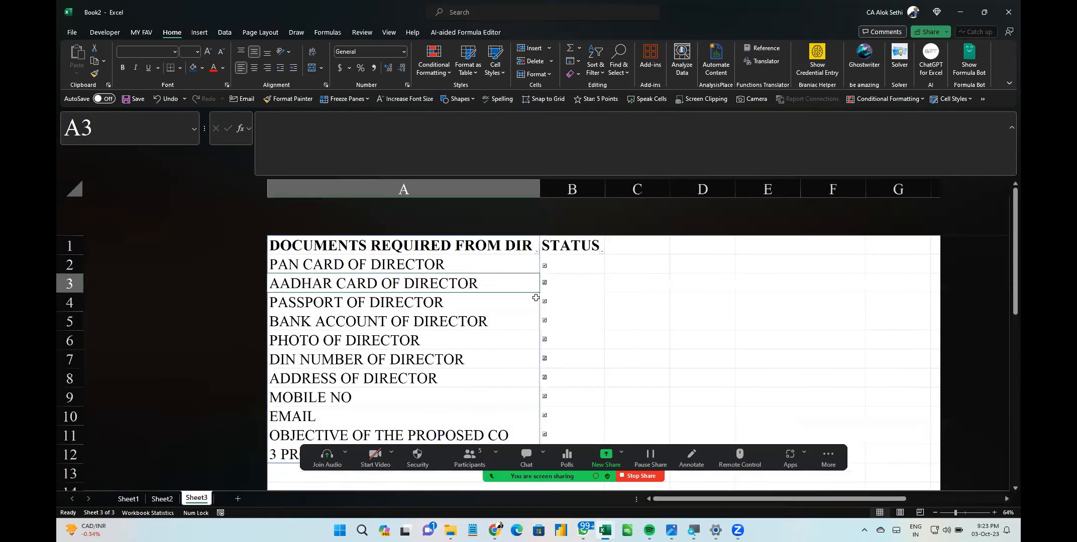
pyautogui.click(449, 242)
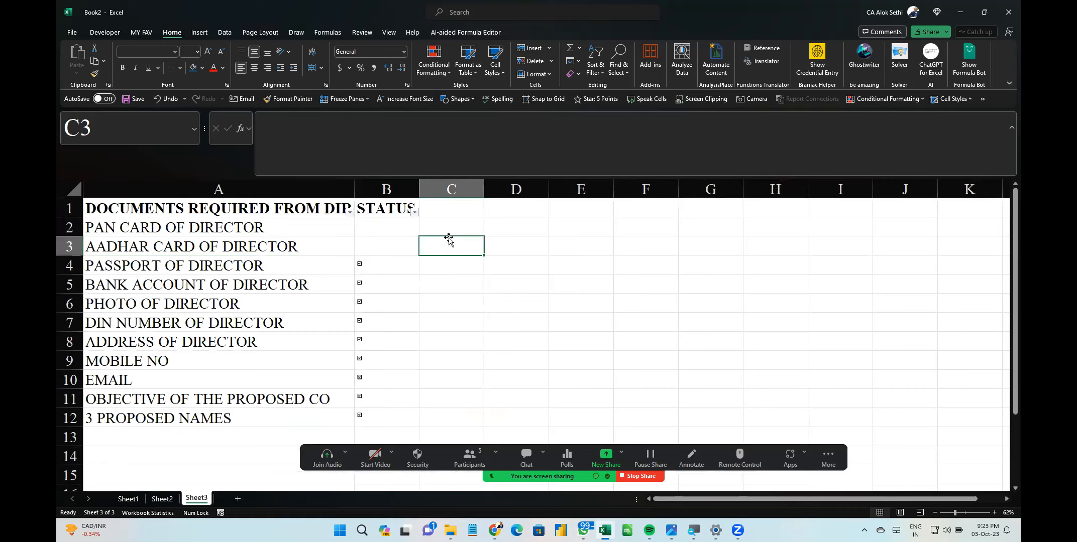
pyautogui.click(381, 224)
pyautogui.click(394, 240)
pyautogui.click(388, 273)
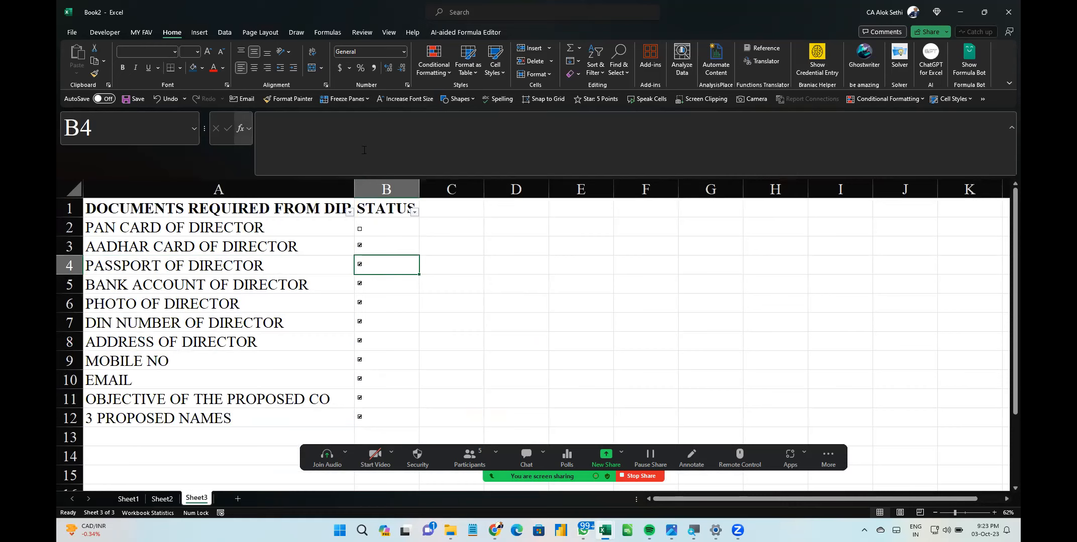
pyautogui.click(475, 239)
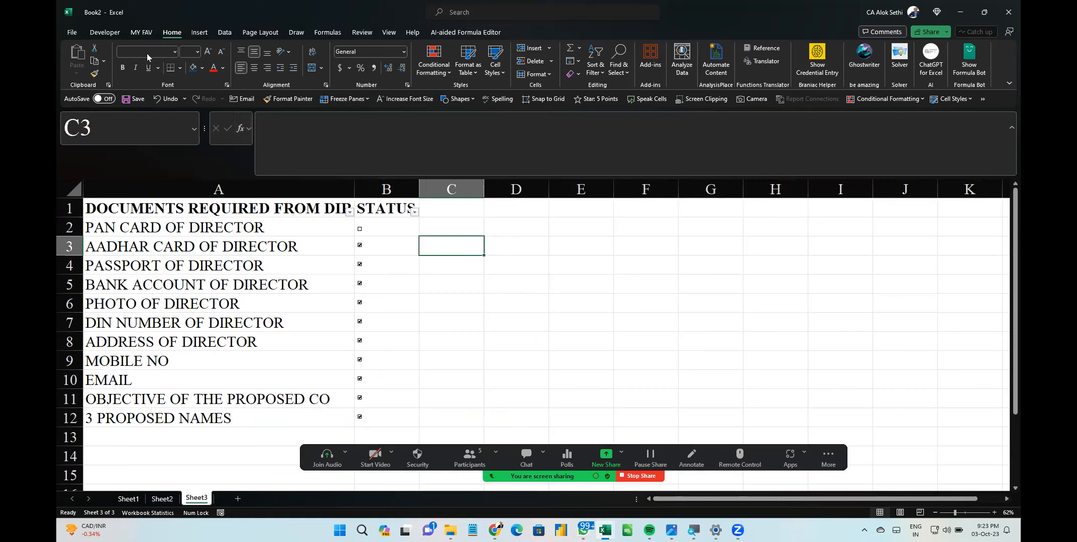
# Display the Developer commands and view the meeting's participant list, closing the list again
pyautogui.click(105, 32)
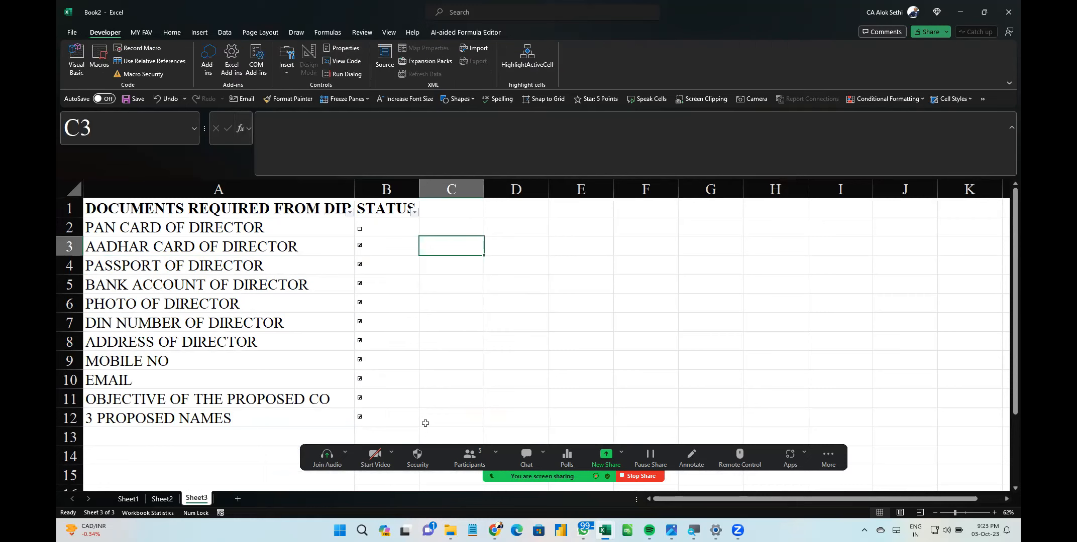
pyautogui.hotkey('alt', 'u')
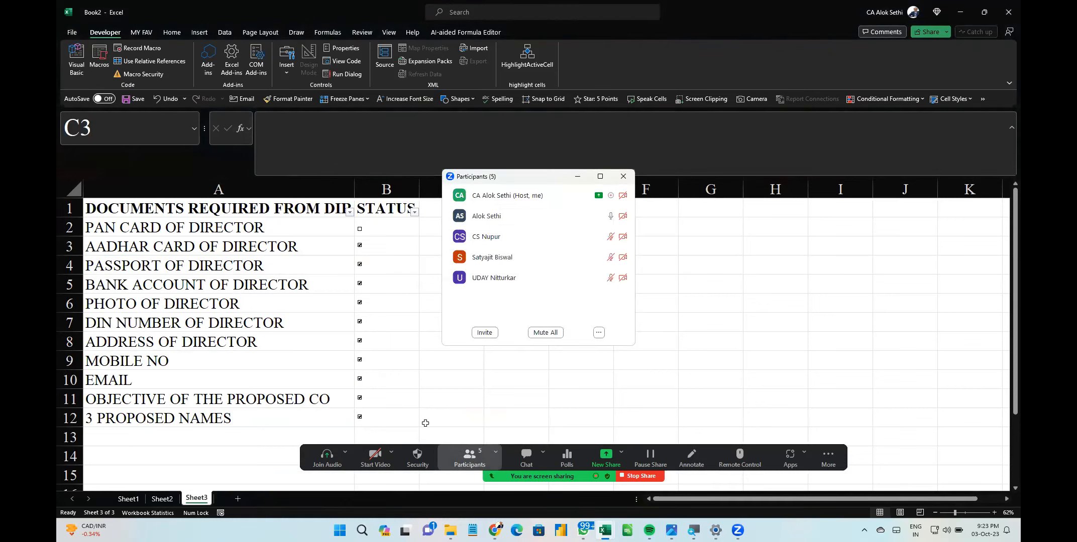
pyautogui.hotkey('alt', 'u')
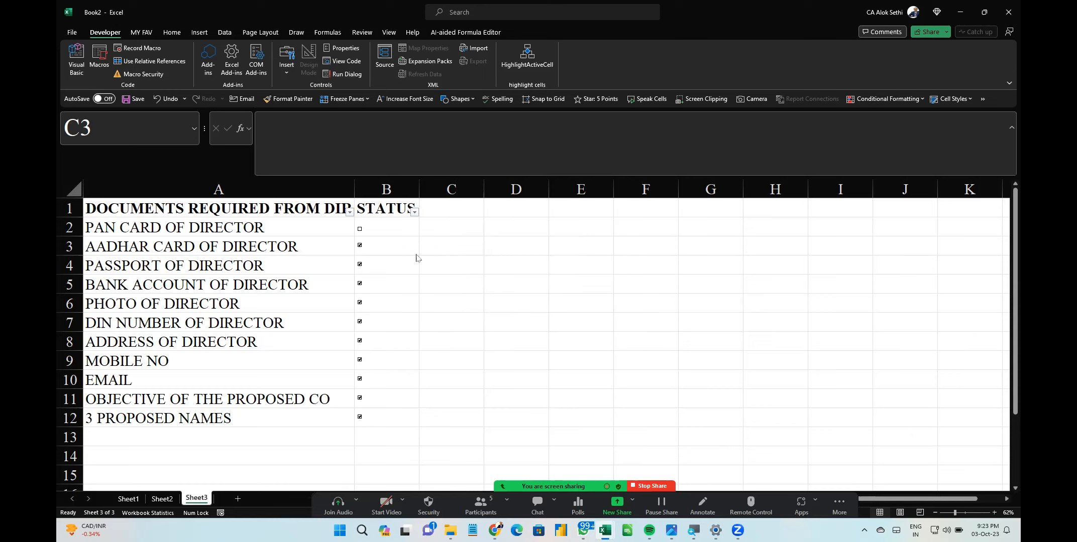
# Switch the Developer tab off and back on in the ribbon customization options, and accept the settings
pyautogui.click(71, 33)
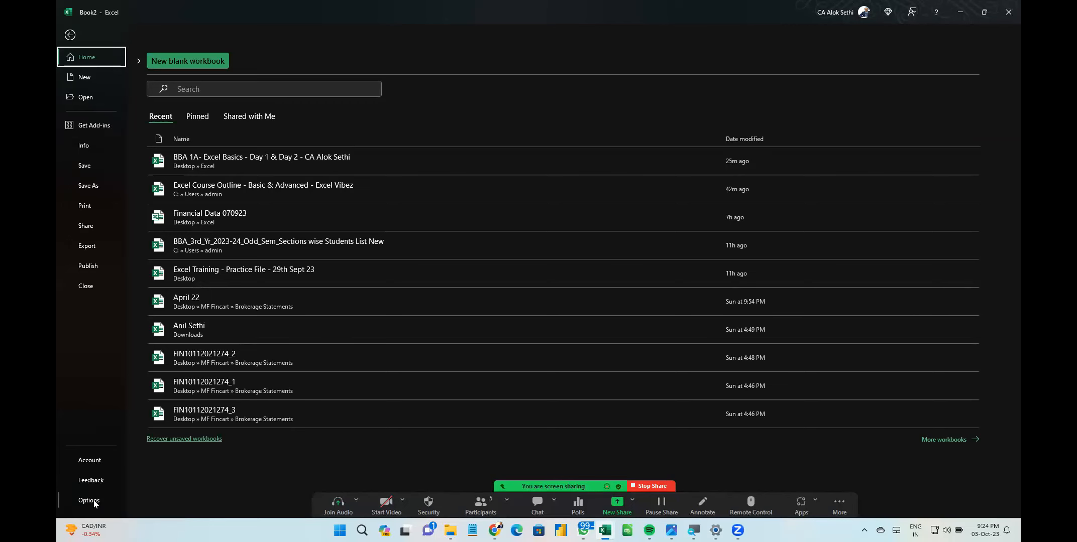
pyautogui.press('Escape')
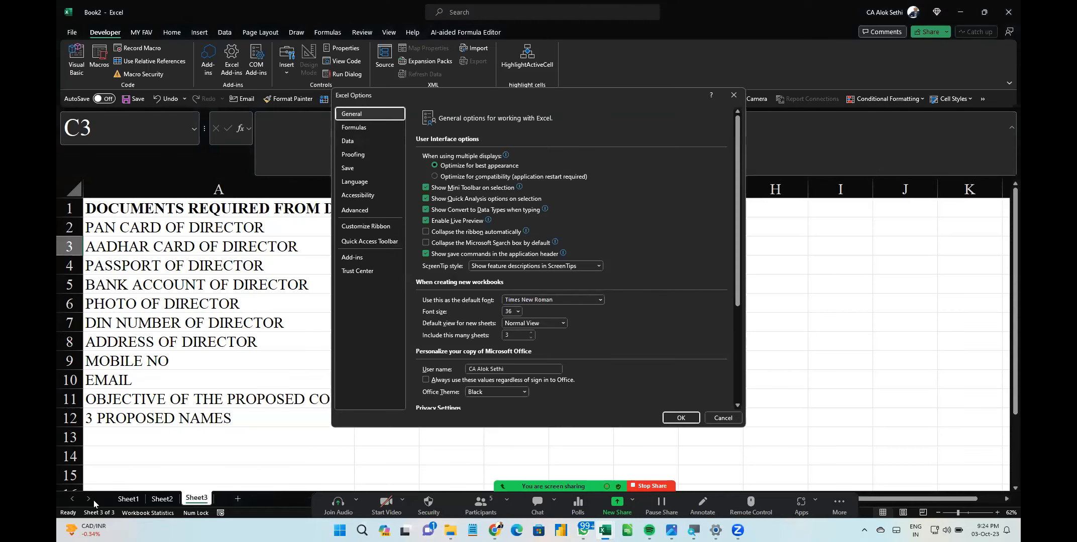
pyautogui.click(366, 227)
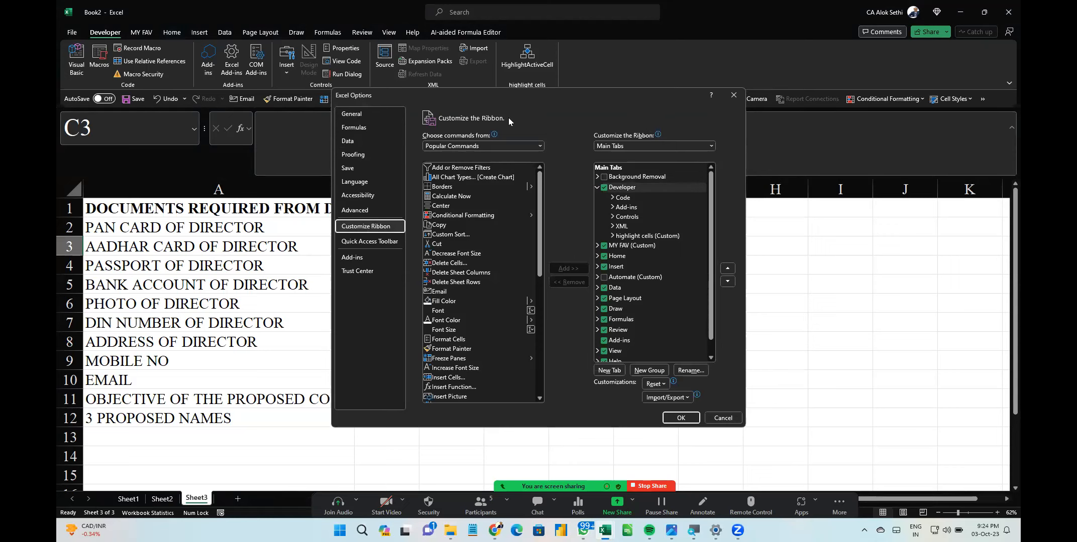
pyautogui.press('super+plus')
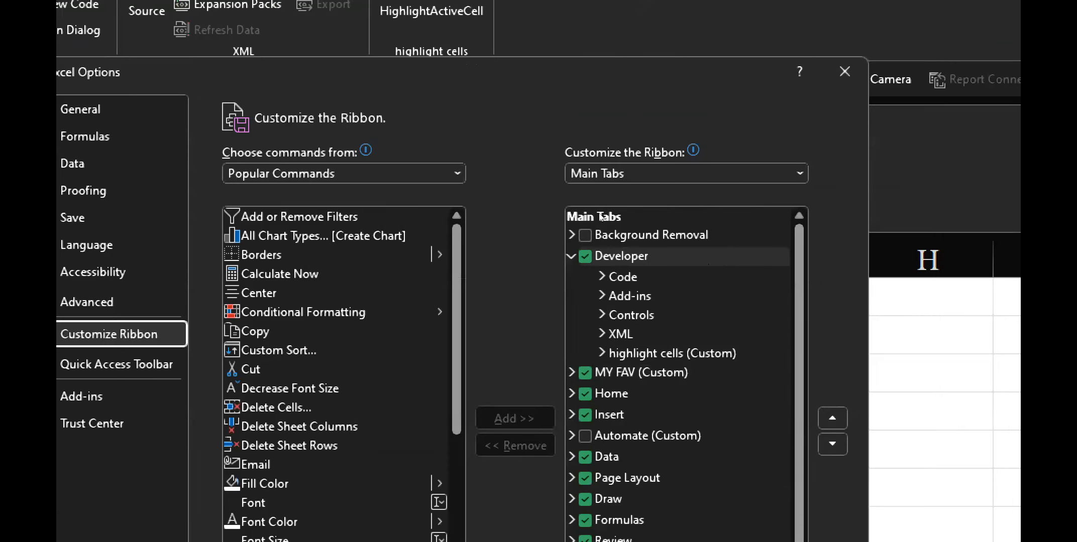
pyautogui.click(585, 256)
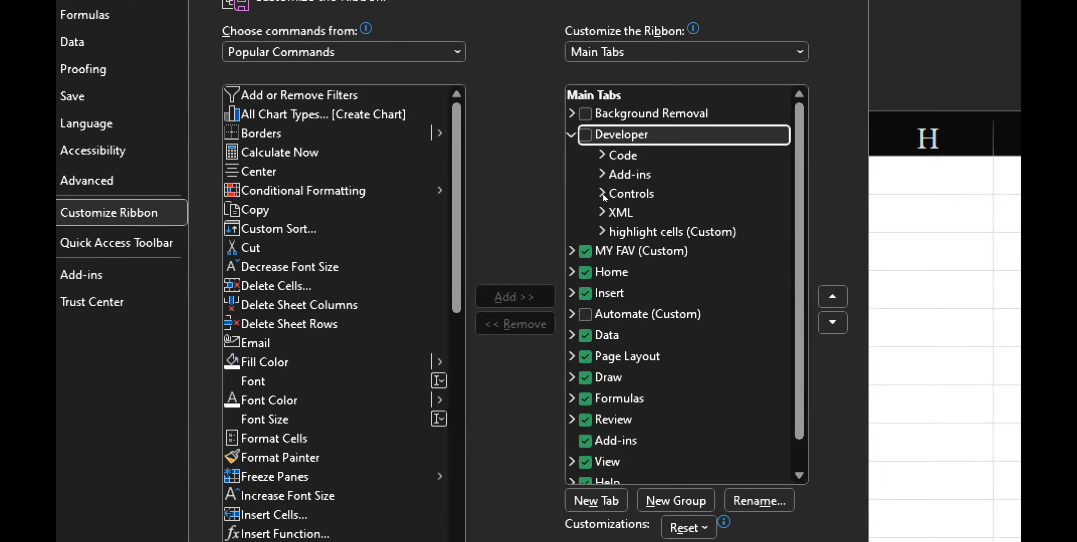
pyautogui.press('space')
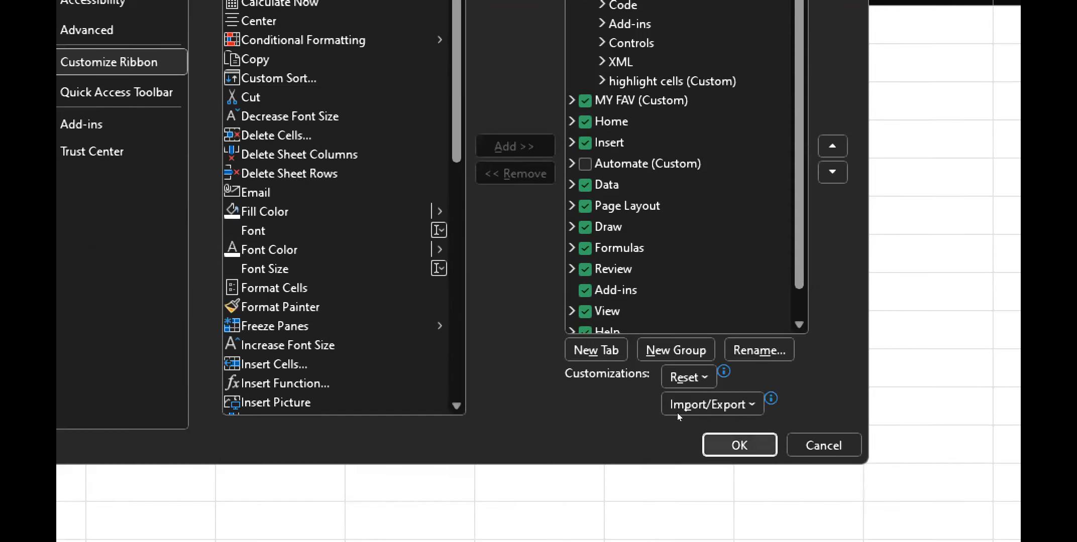
pyautogui.press('Return')
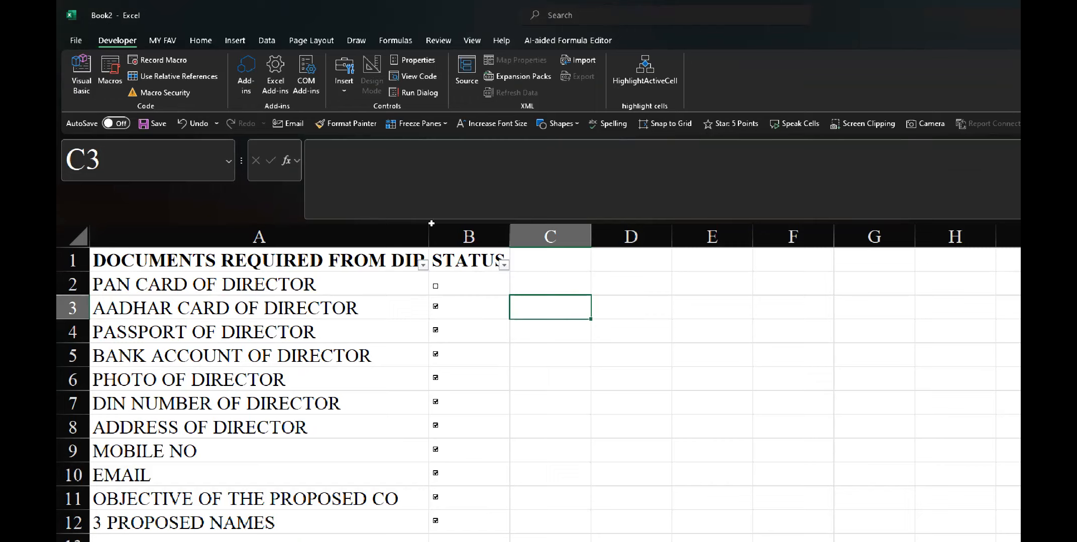
pyautogui.press('Up')
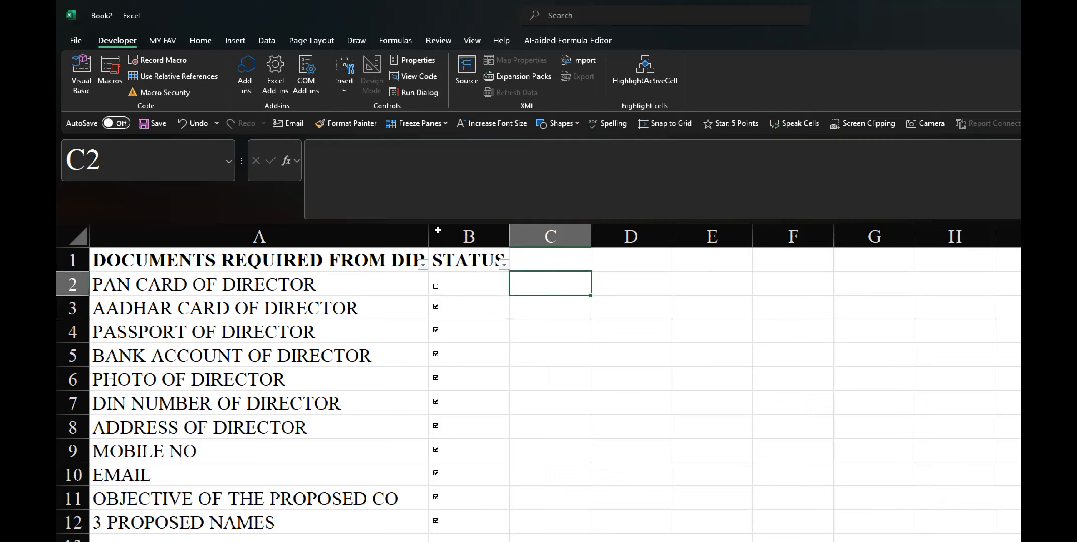
pyautogui.press('Left')
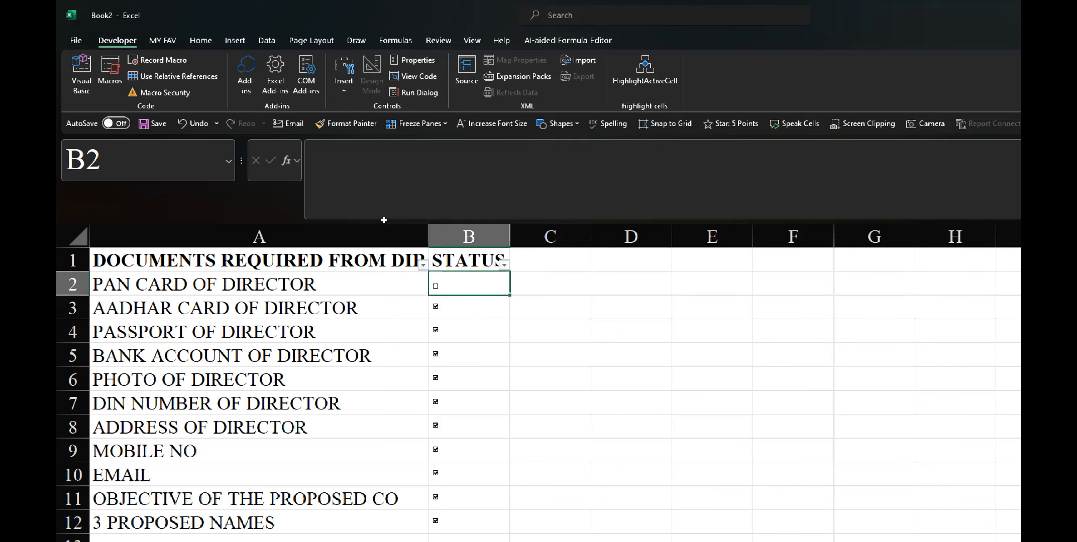
pyautogui.press('BackSpace')
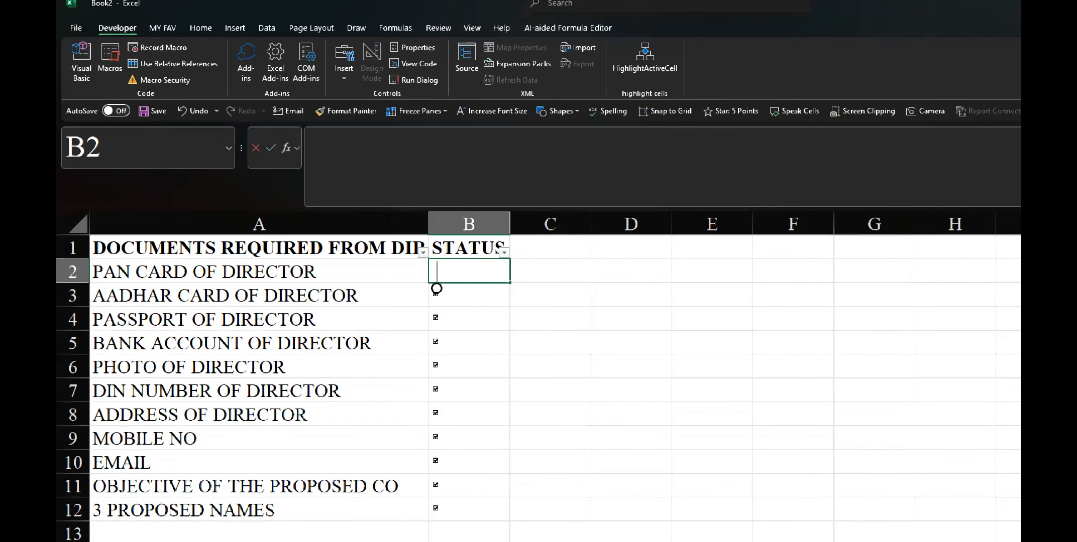
pyautogui.press('Escape')
pyautogui.press('Down')
pyautogui.press('Right')
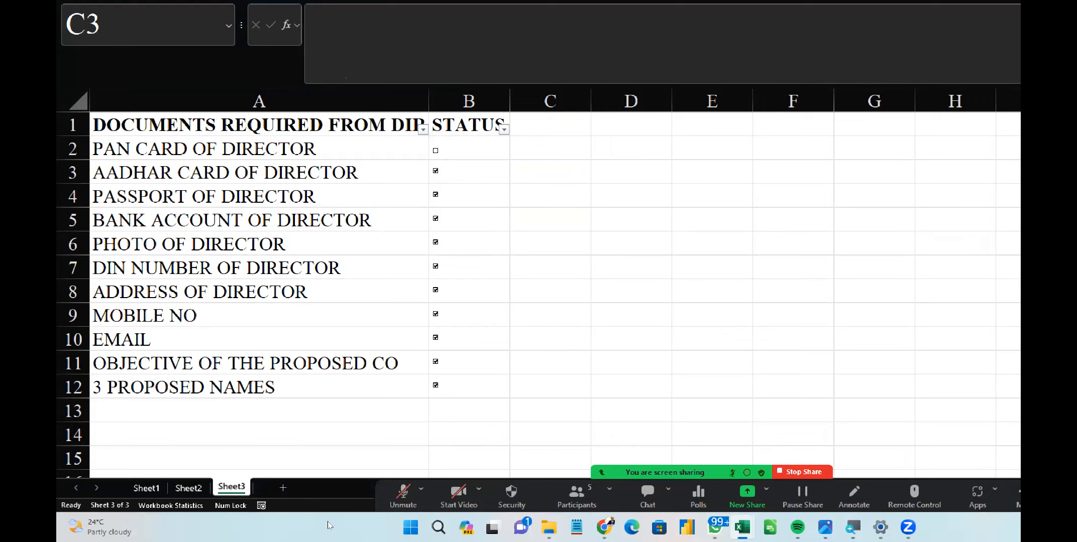
pyautogui.hotkey('alt', 'a')
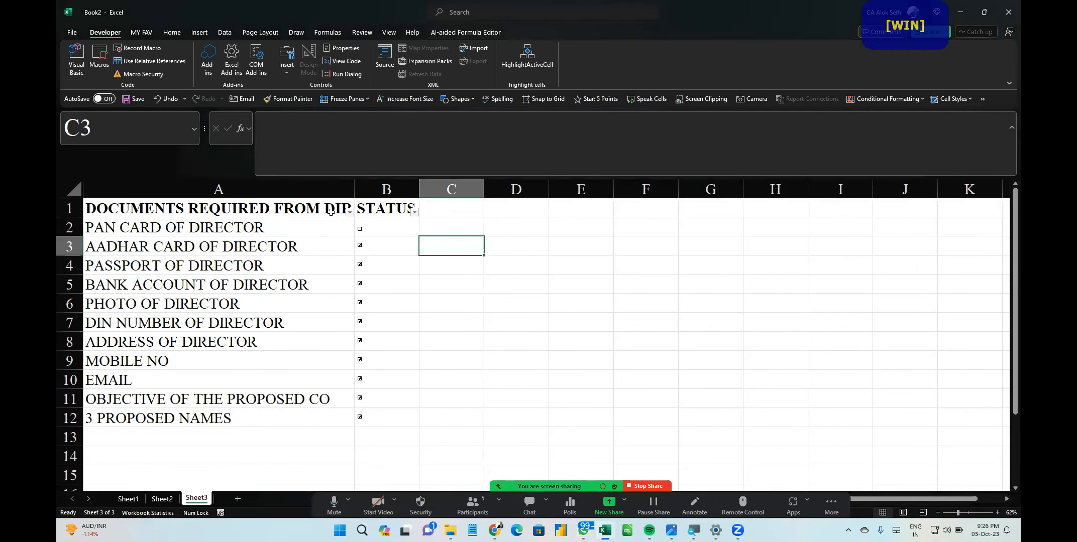
# Remove the filters from the checklist headings
pyautogui.press('Up')
pyautogui.press('Up')
pyautogui.press('Left')
pyautogui.hotkey('ctrl', 'shift', 'l')
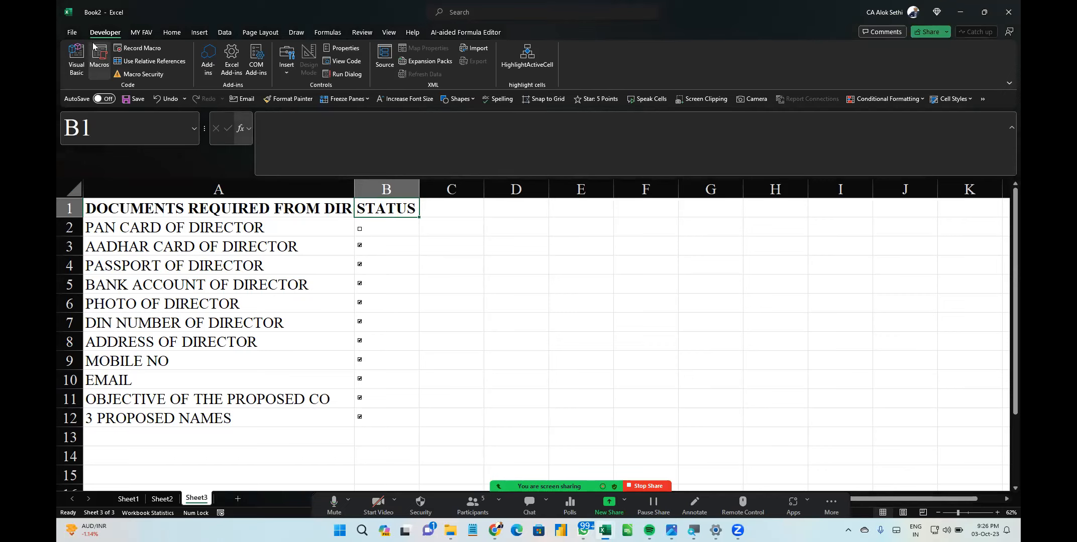
# Try enabling Automate (Custom) in the ribbon customization options, with the Developer tab switched off and back on, and accept
pyautogui.click(73, 33)
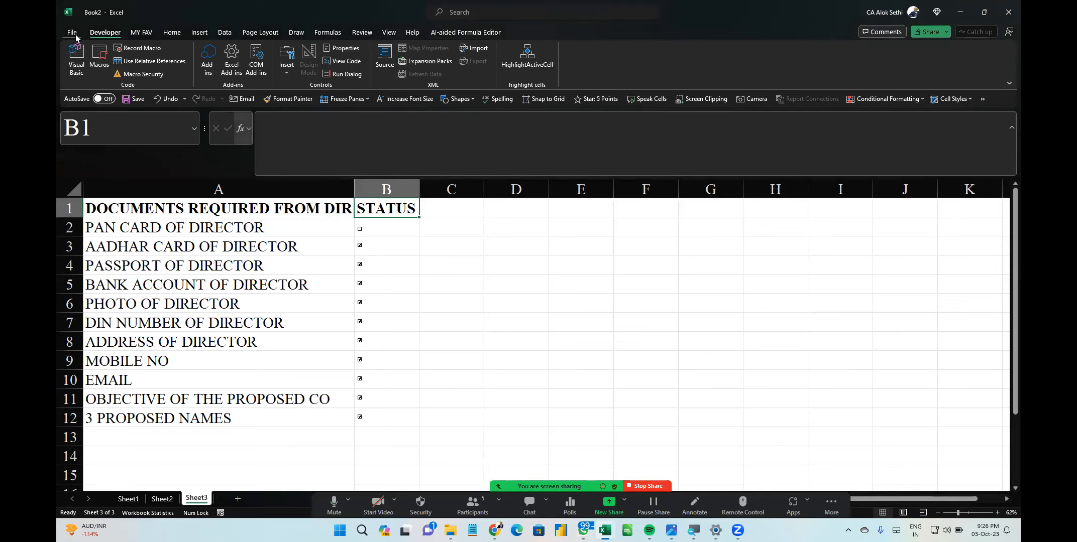
pyautogui.click(73, 33)
pyautogui.click(72, 33)
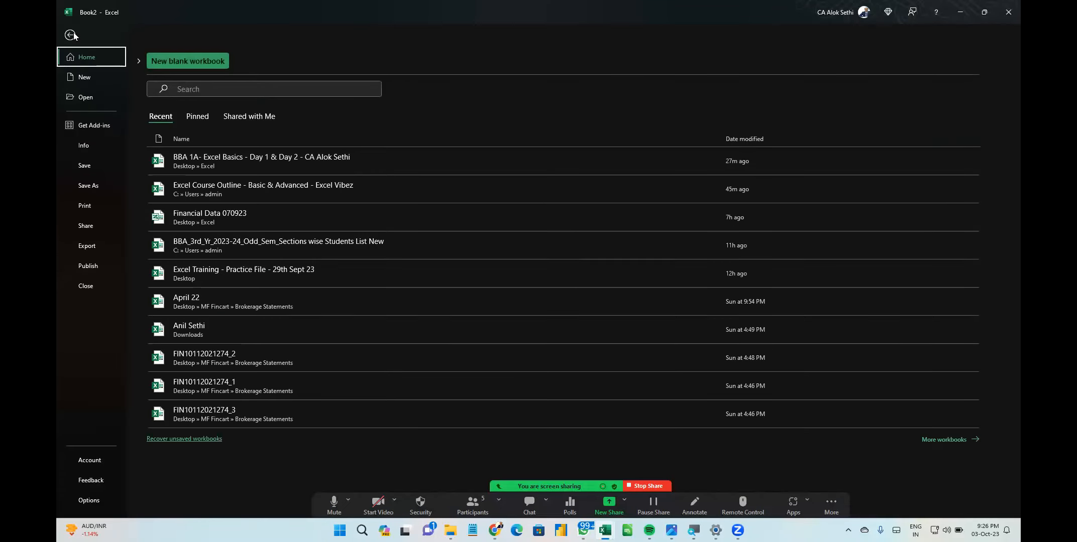
pyautogui.click(86, 500)
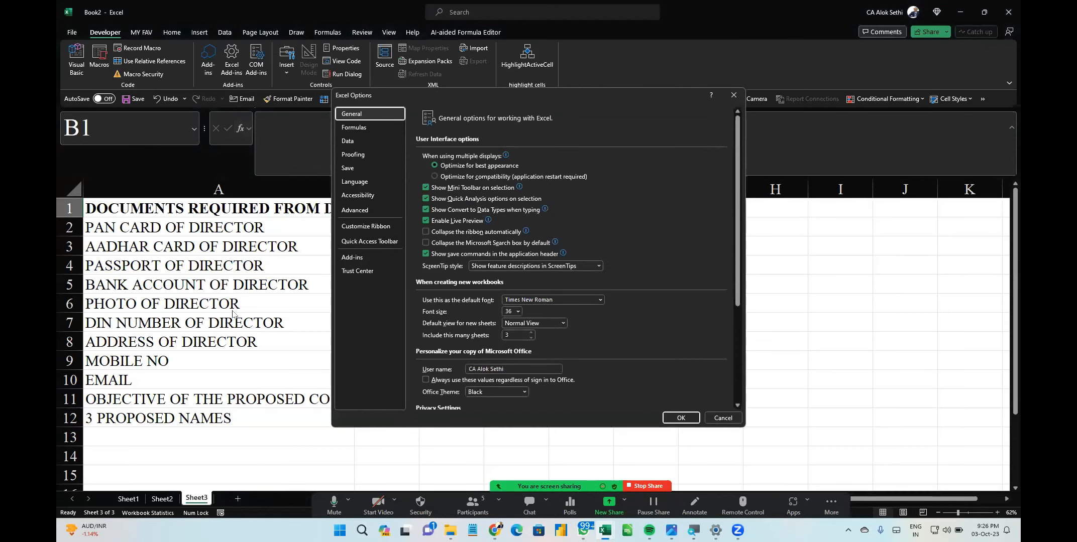
pyautogui.click(356, 230)
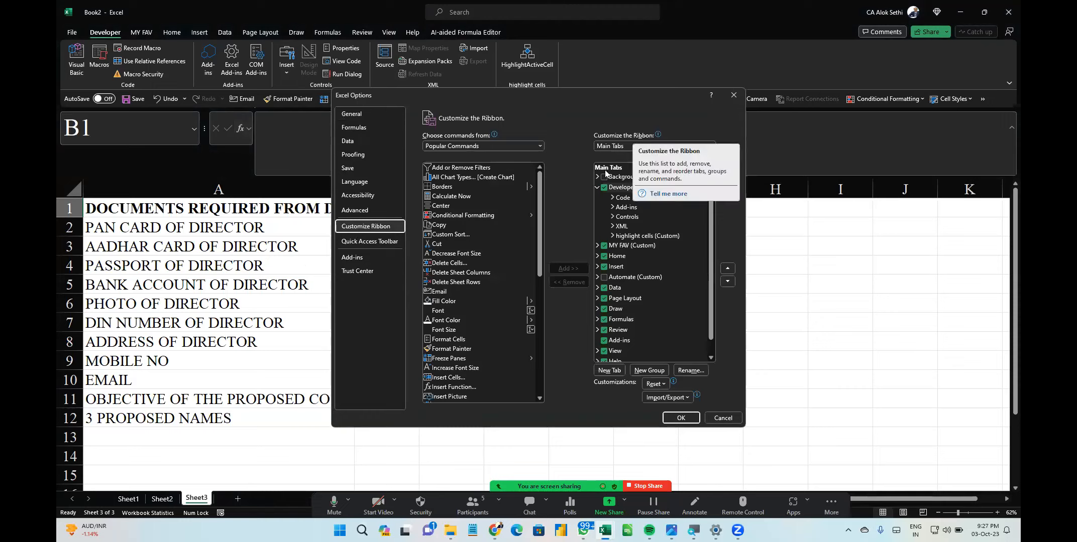
pyautogui.click(605, 188)
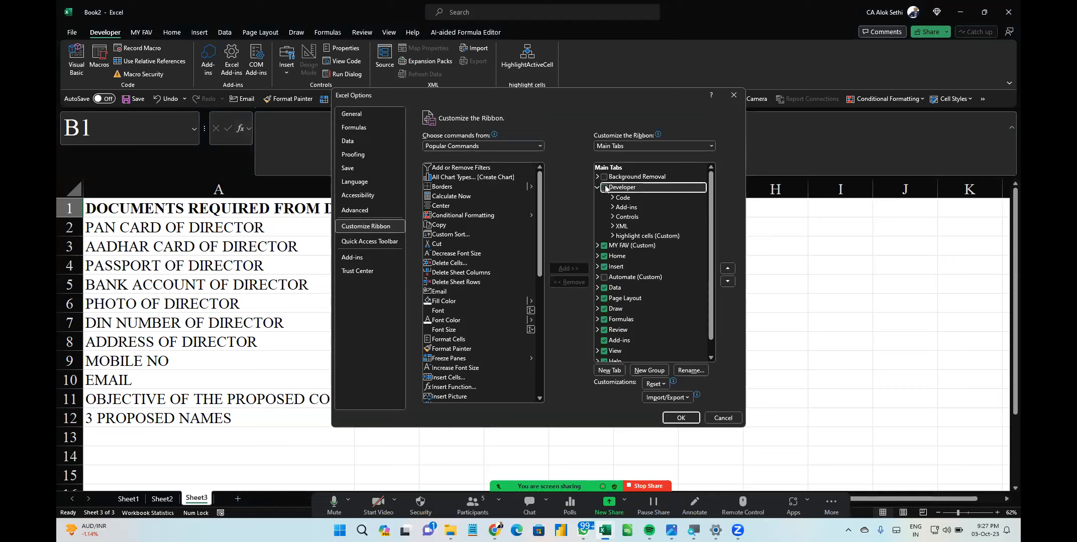
pyautogui.click(604, 188)
pyautogui.click(605, 278)
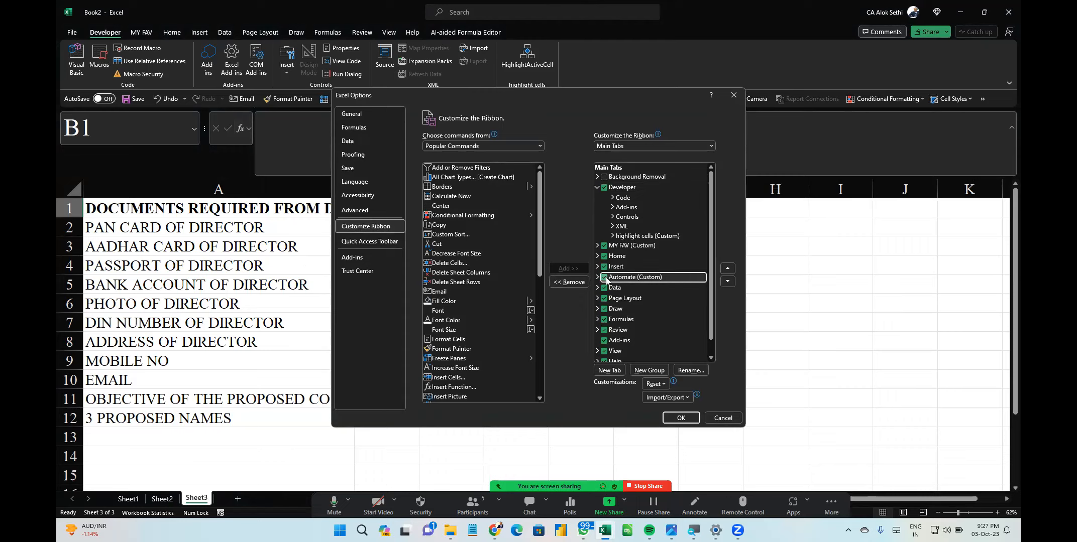
pyautogui.click(677, 418)
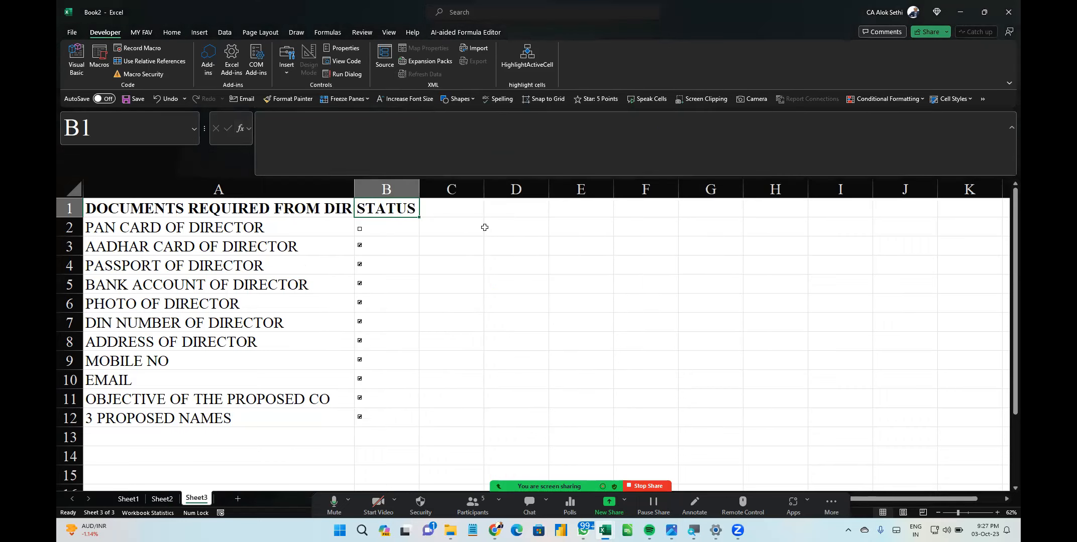
# Enable the Automate tab in the ribbon customization options and accept the settings
pyautogui.click(498, 285)
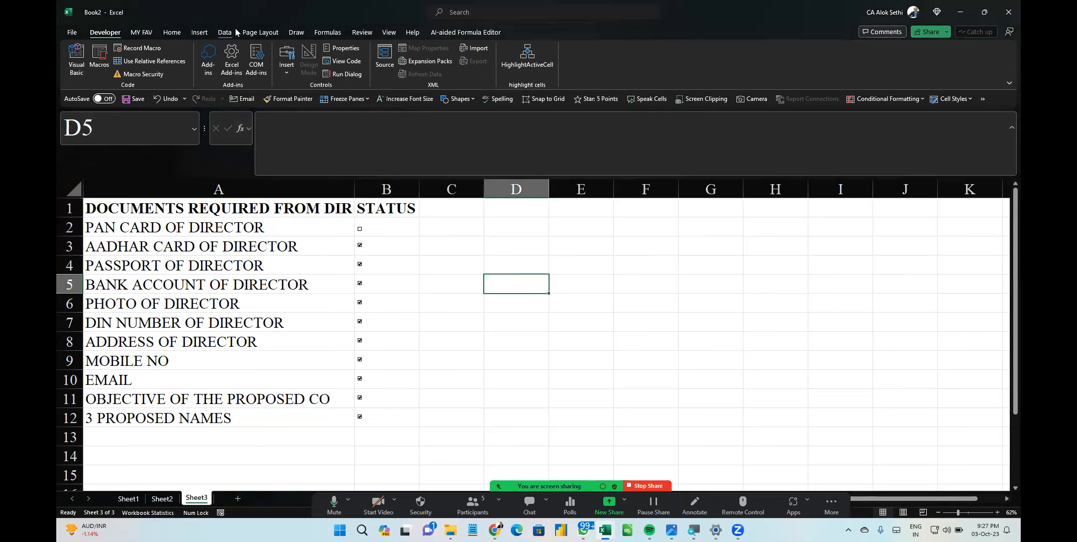
pyautogui.click(363, 33)
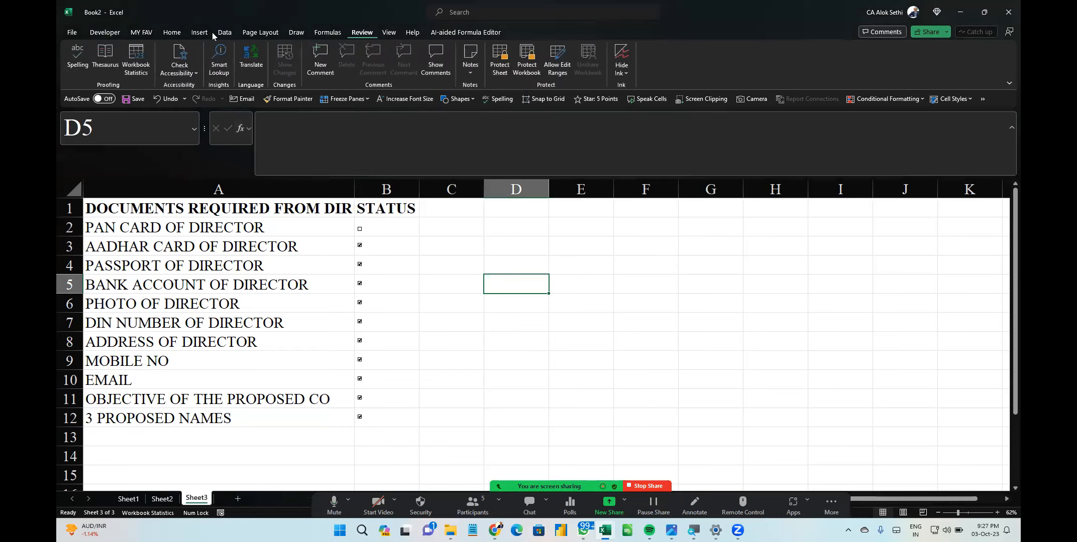
pyautogui.click(98, 35)
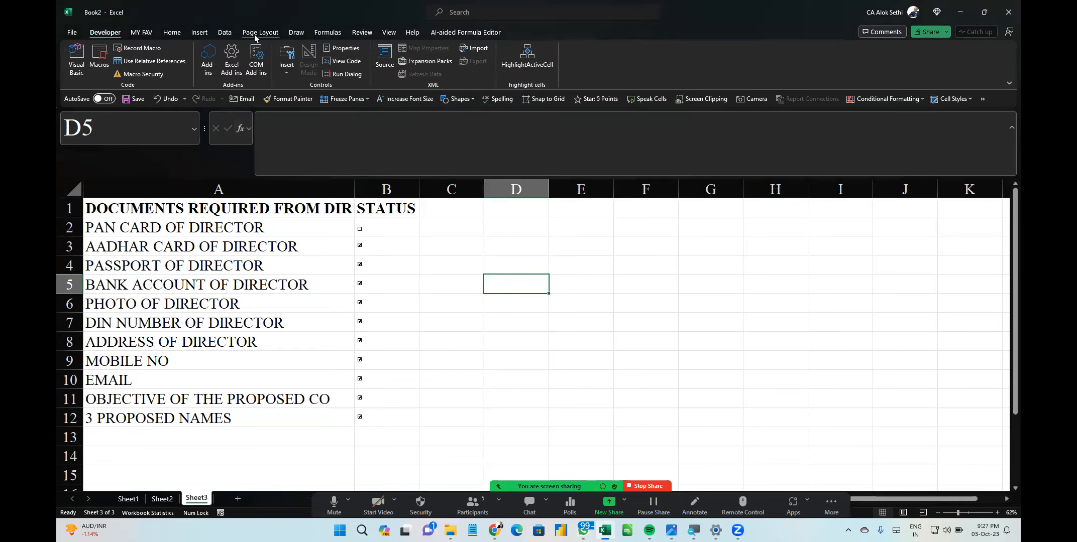
pyautogui.click(69, 32)
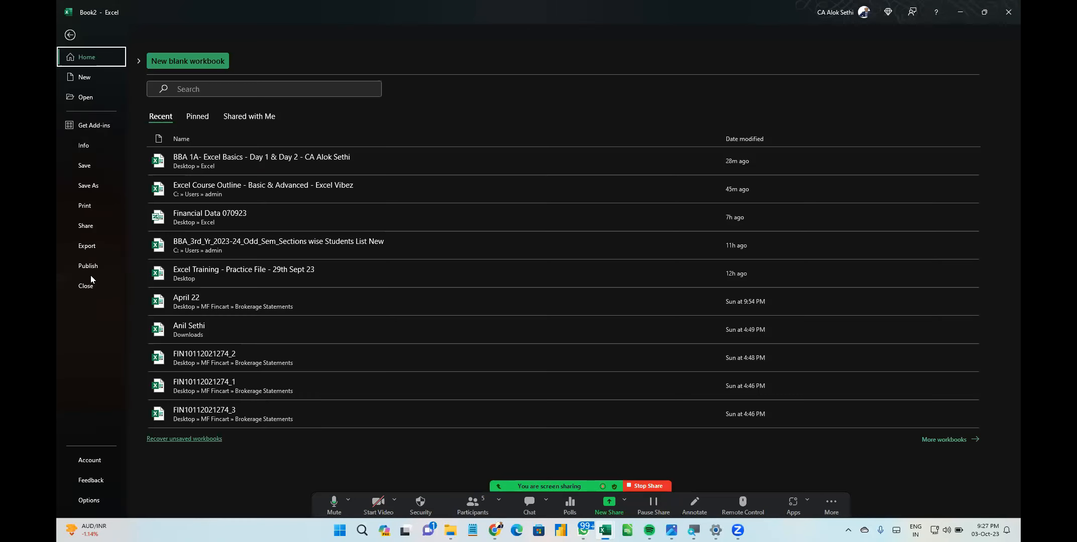
pyautogui.click(93, 499)
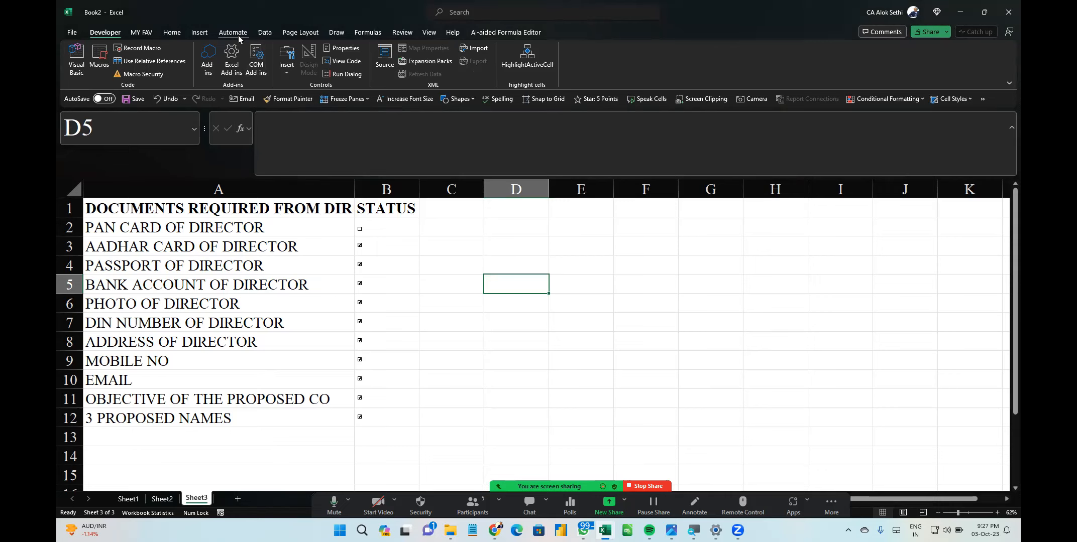
# Magnify the ribbon and display the Automate commands
pyautogui.press('super+plus')
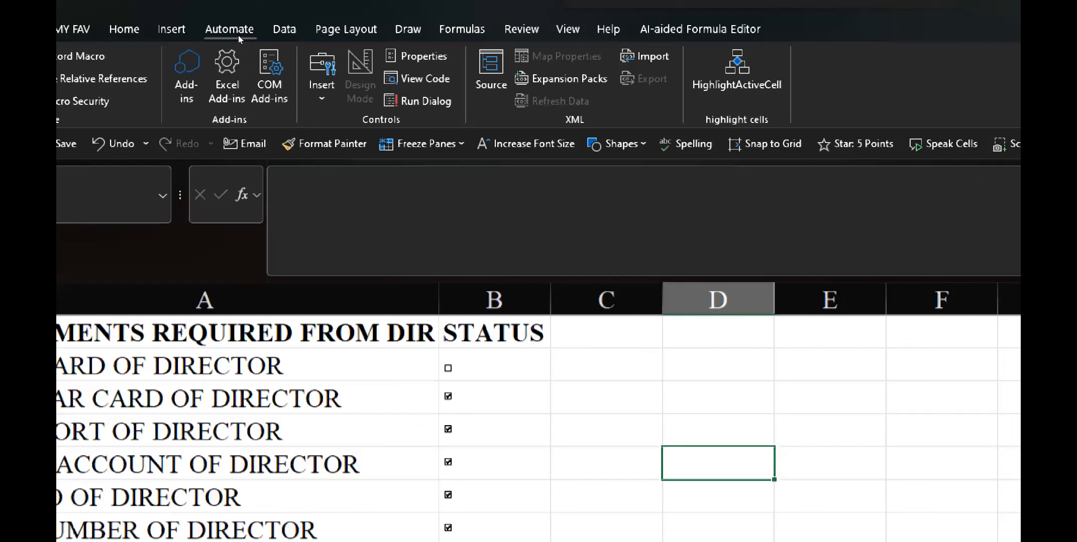
pyautogui.press('super+plus')
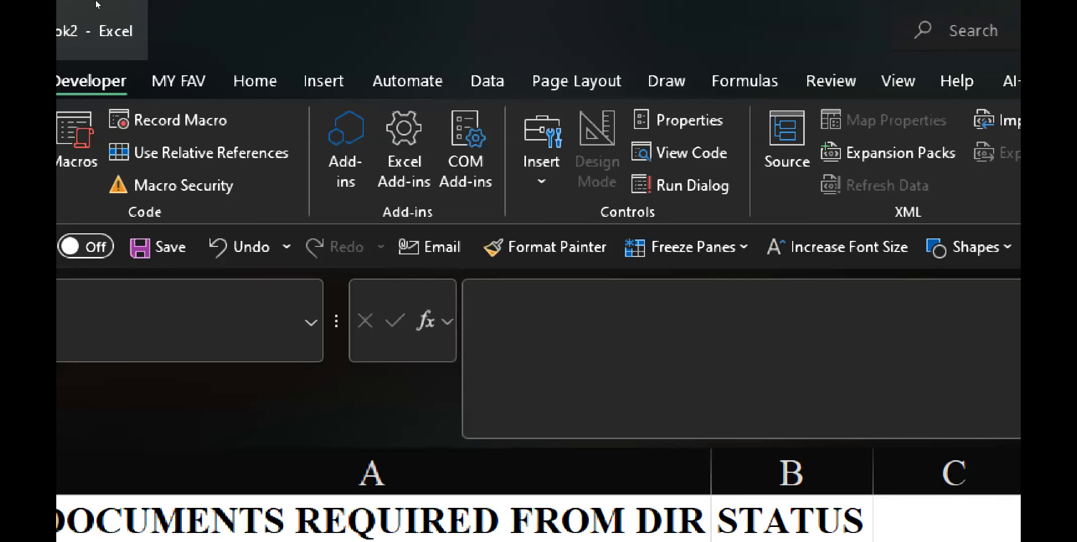
pyautogui.click(407, 81)
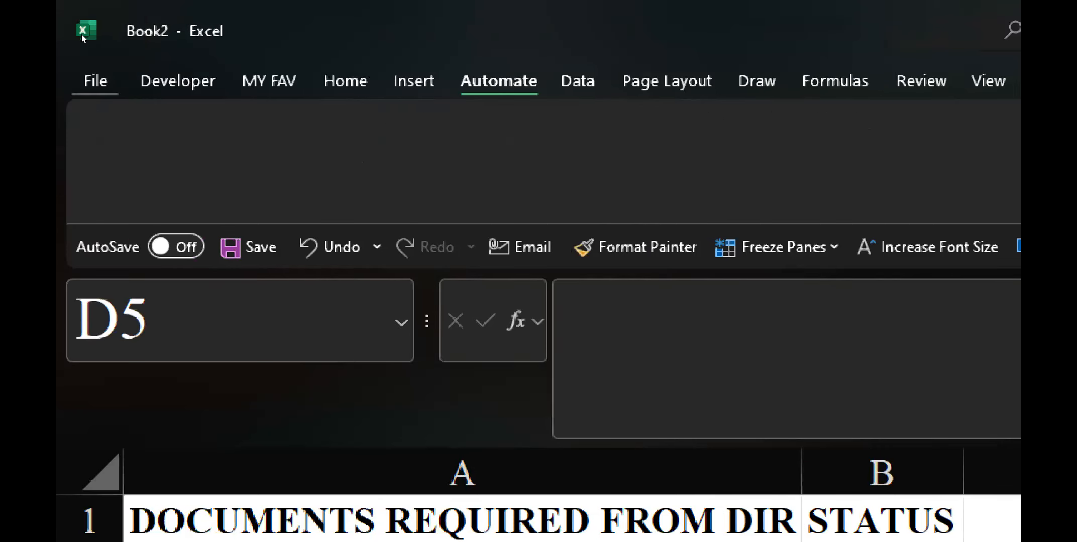
pyautogui.click(95, 80)
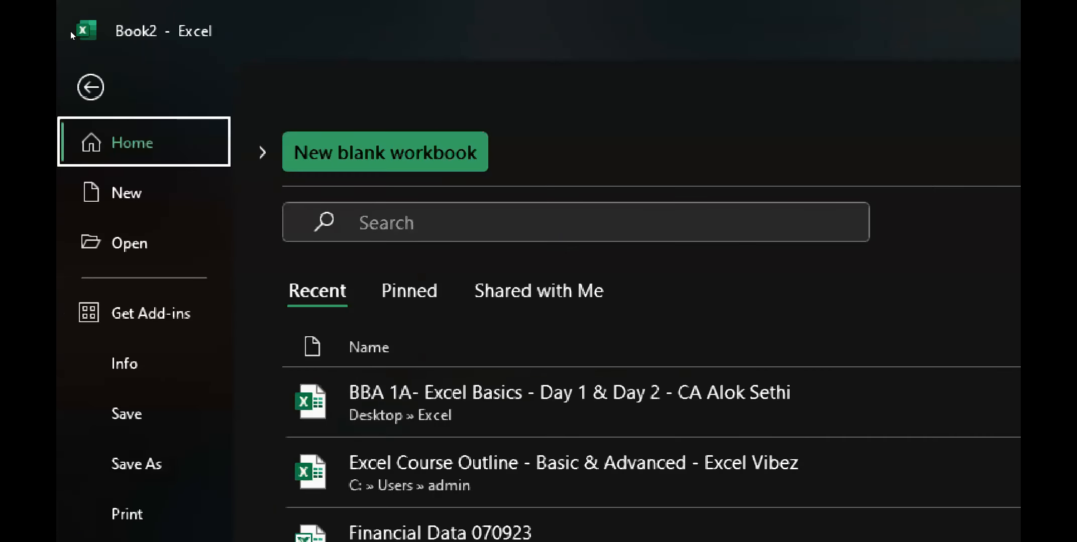
pyautogui.press('Escape')
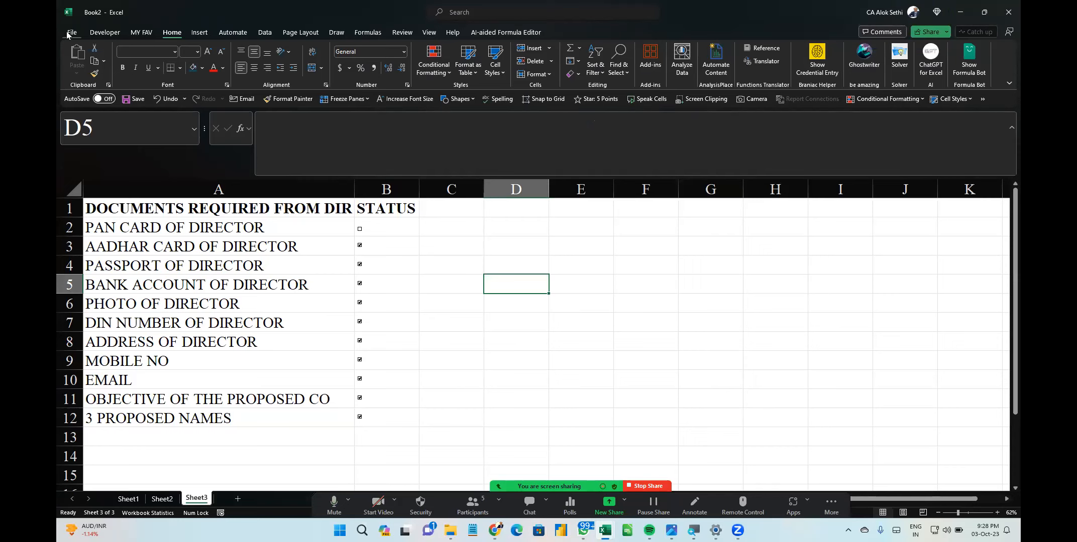
# Set the default font size for new workbooks to 24 in the general options
pyautogui.click(71, 33)
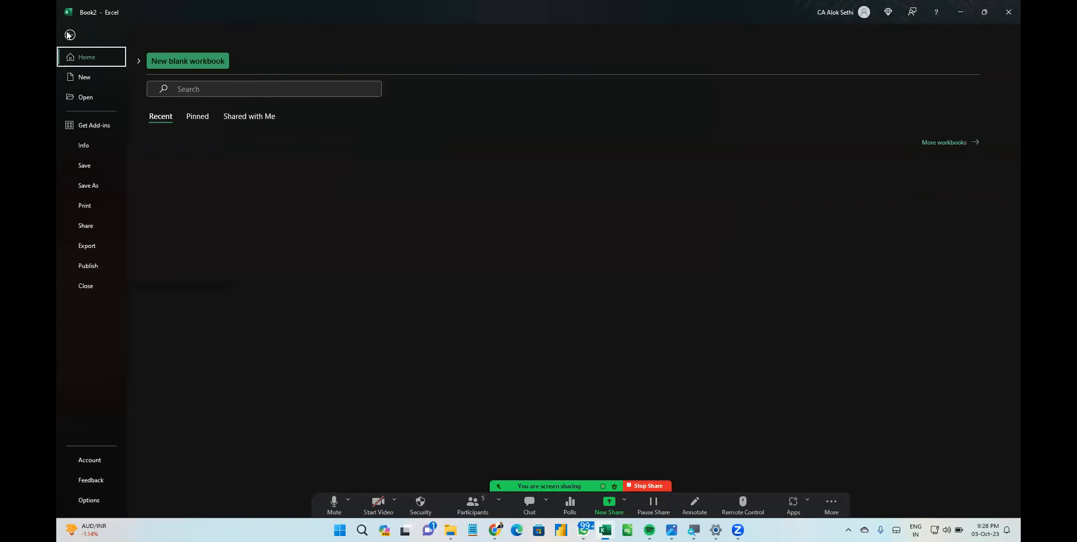
pyautogui.click(81, 504)
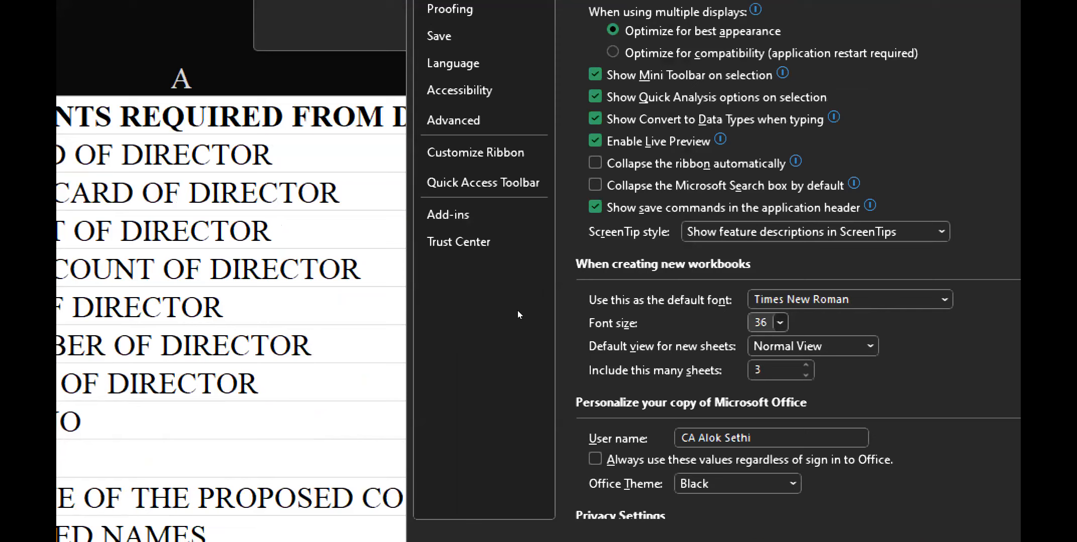
pyautogui.click(780, 323)
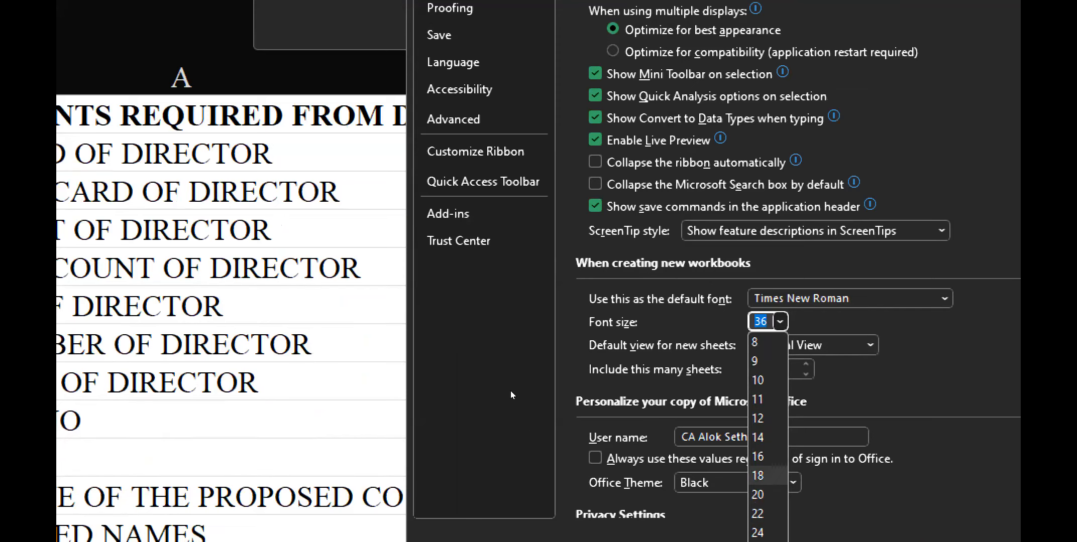
pyautogui.click(757, 527)
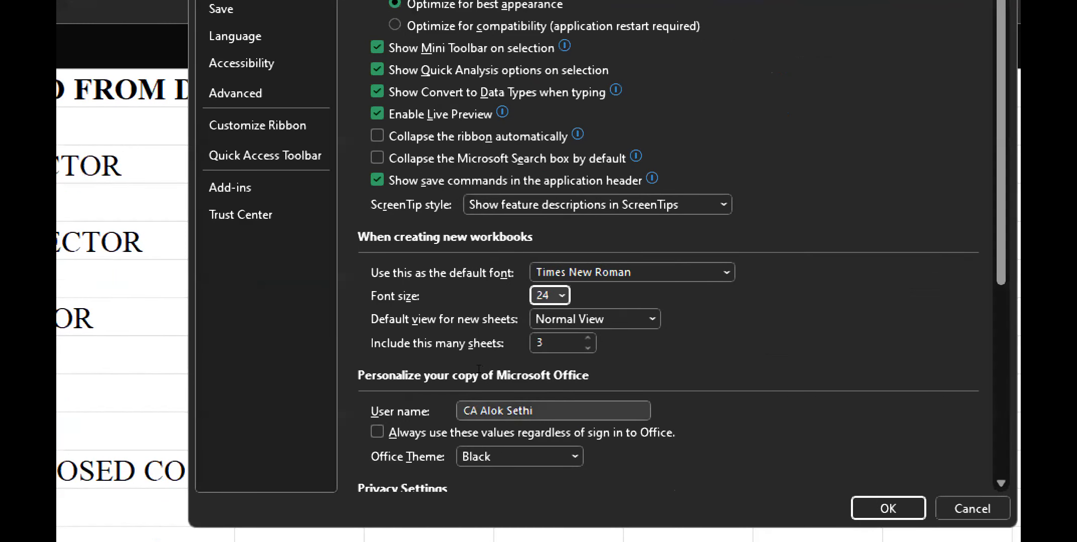
# Set the Office theme to White and accept the options
pyautogui.hotkey('alt', 'u')
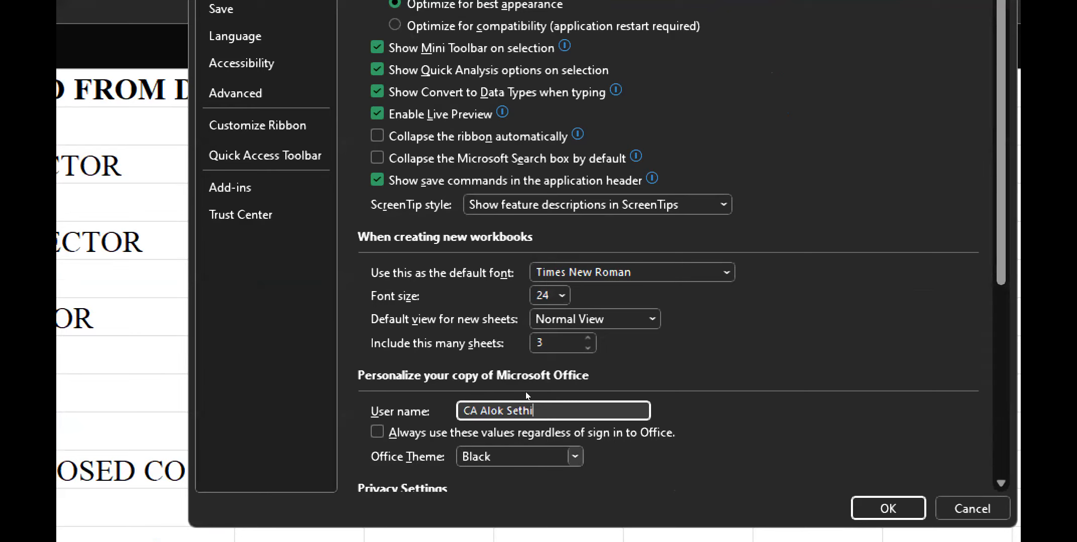
pyautogui.hotkey('alt', 't')
pyautogui.hotkey('alt', 'Down')
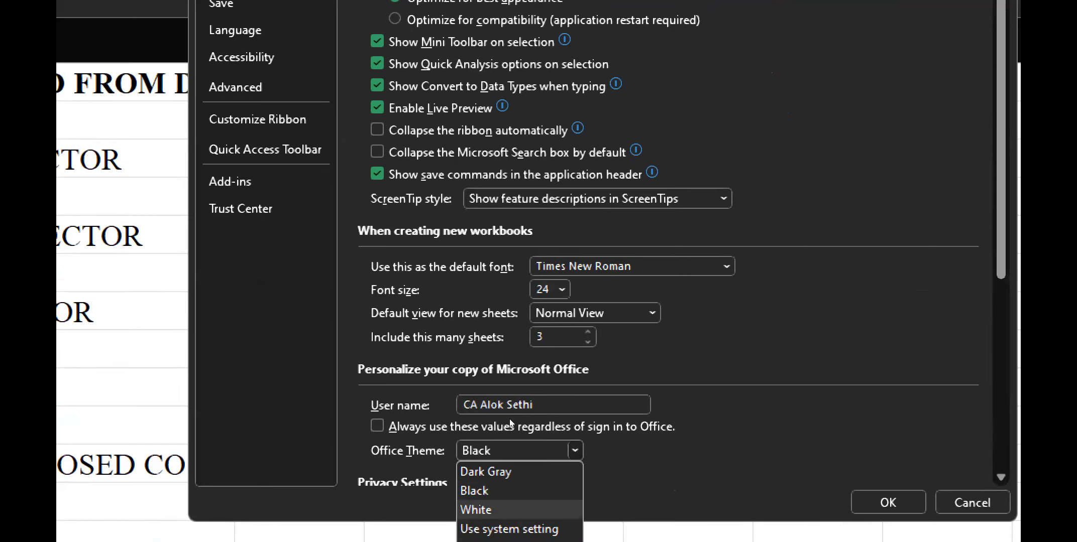
pyautogui.press('Return')
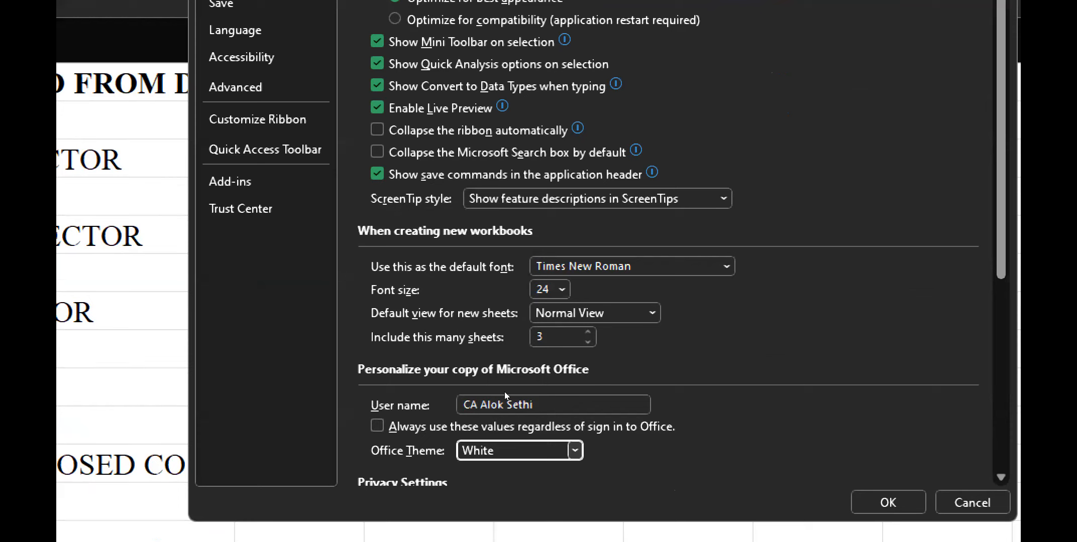
pyautogui.press('Return')
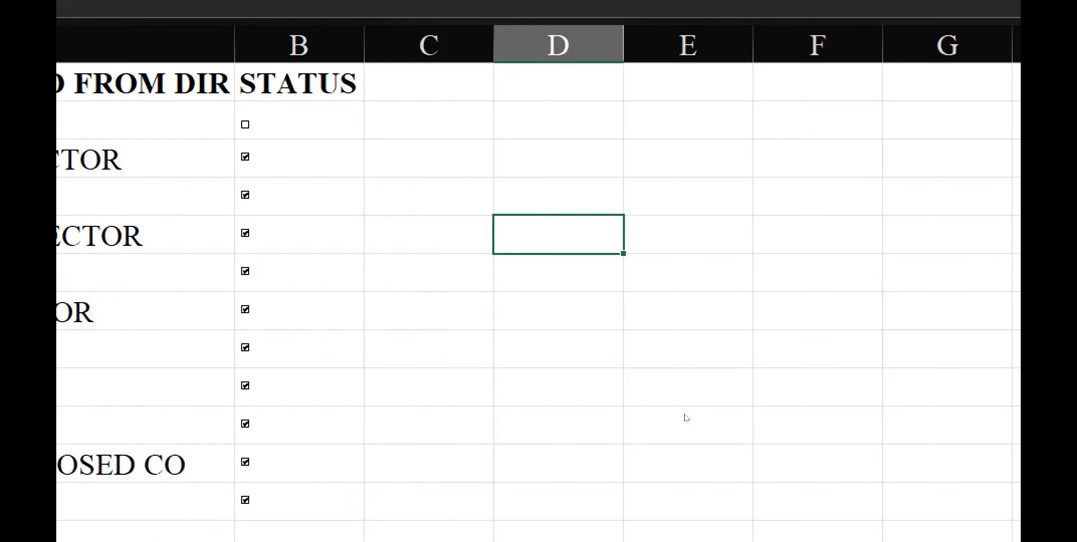
pyautogui.press('Return')
pyautogui.press('Up')
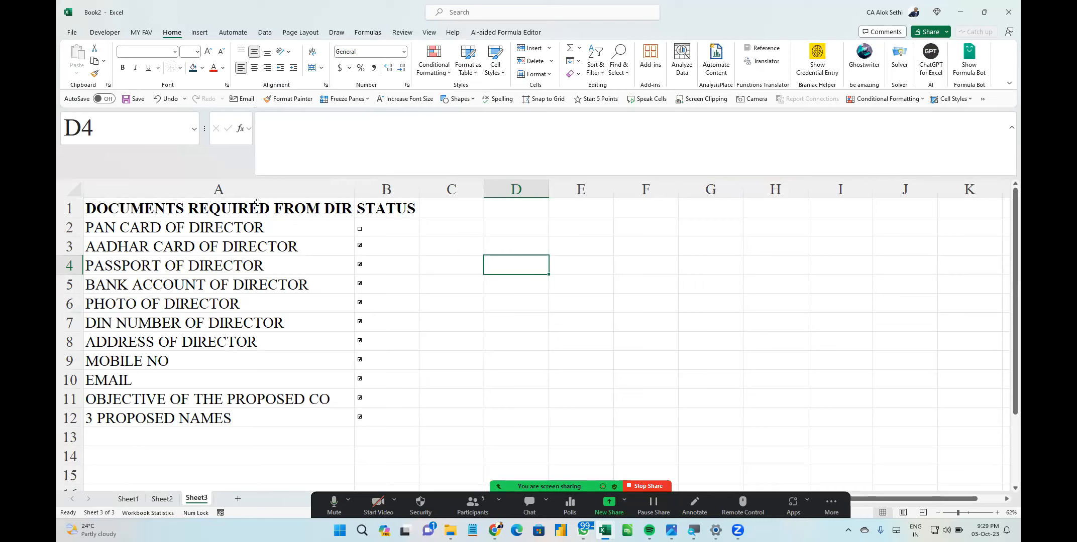
# Have the checklist in A1:B12 read aloud with Speak Cells
pyautogui.click(205, 214)
pyautogui.hotkey('ctrl', 'shift', 'Down')
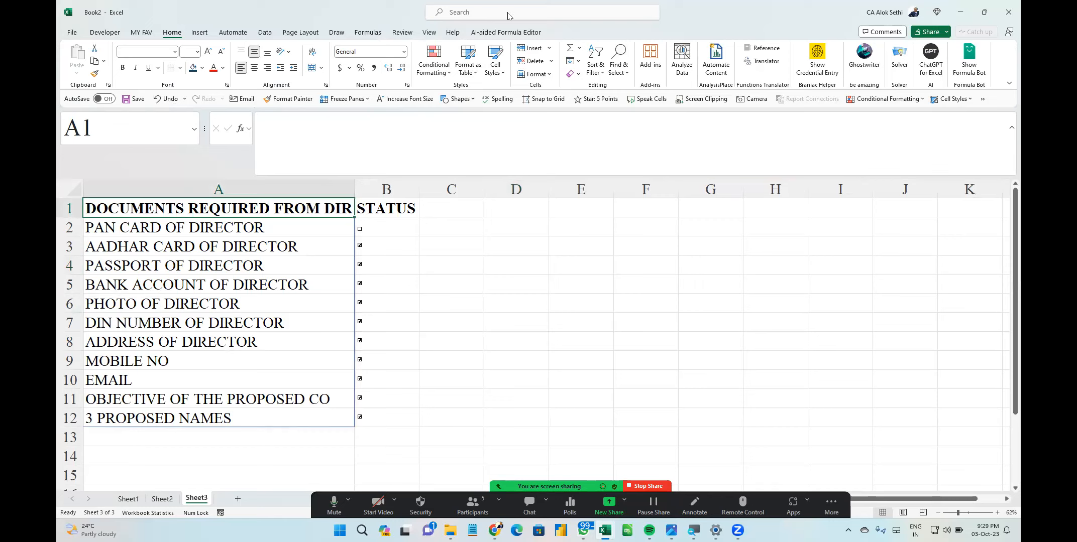
pyautogui.click(632, 100)
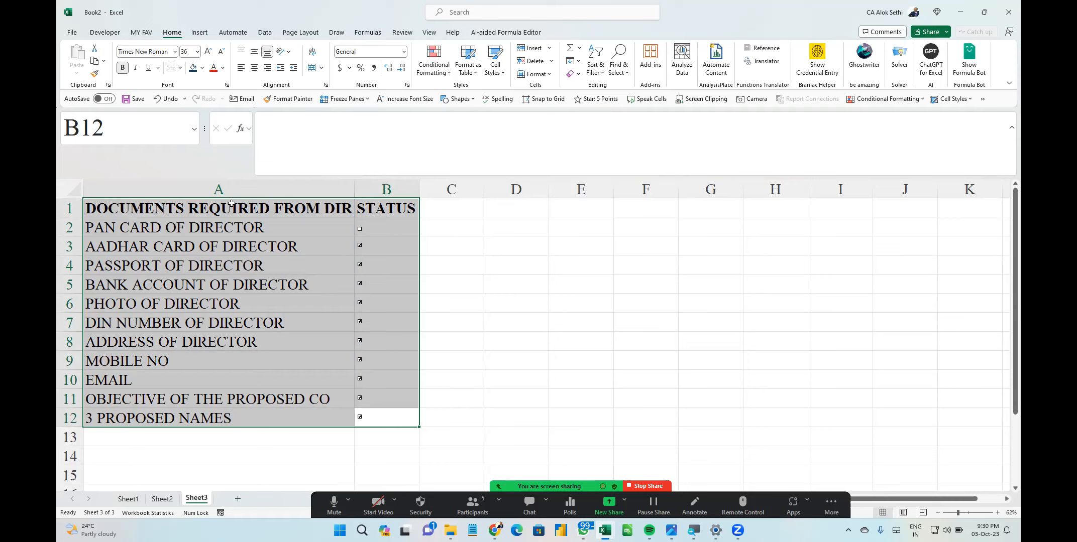
pyautogui.click(211, 221)
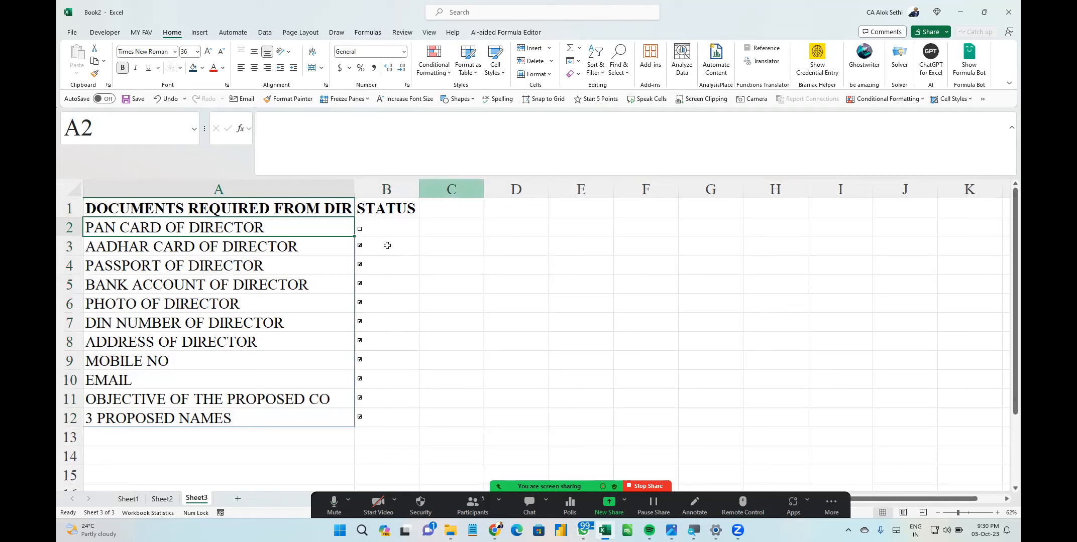
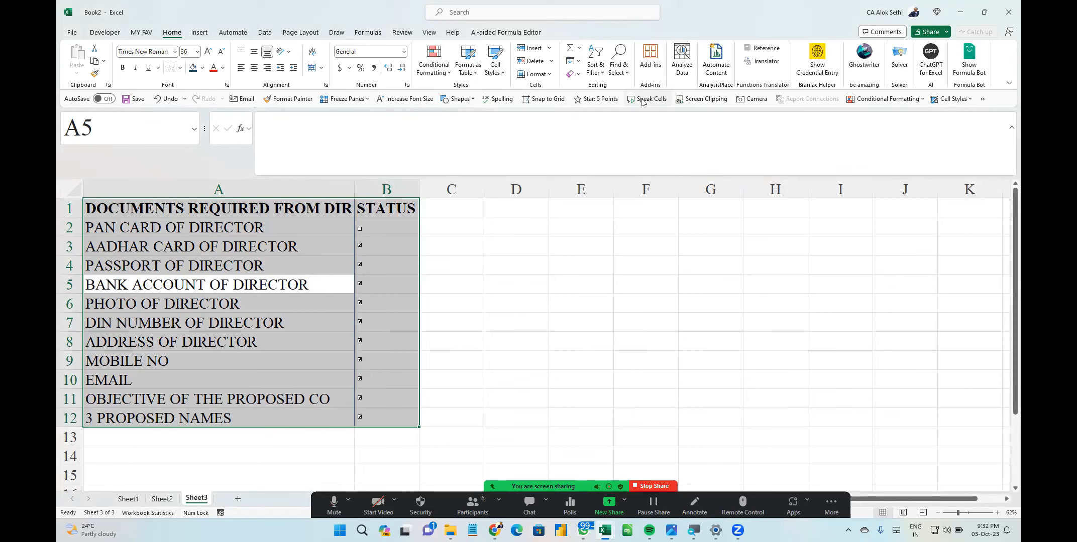
# Insert a screen clipping of Book3's director documents list on Sheet3 and move the picture to columns F to I
pyautogui.click(501, 274)
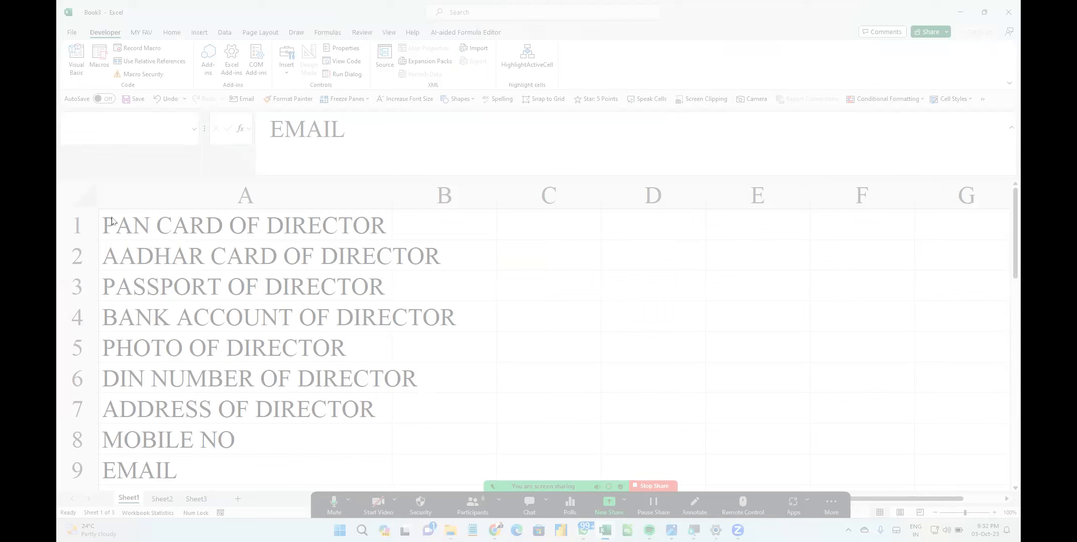
pyautogui.moveTo(96, 209); pyautogui.dragTo(474, 485)
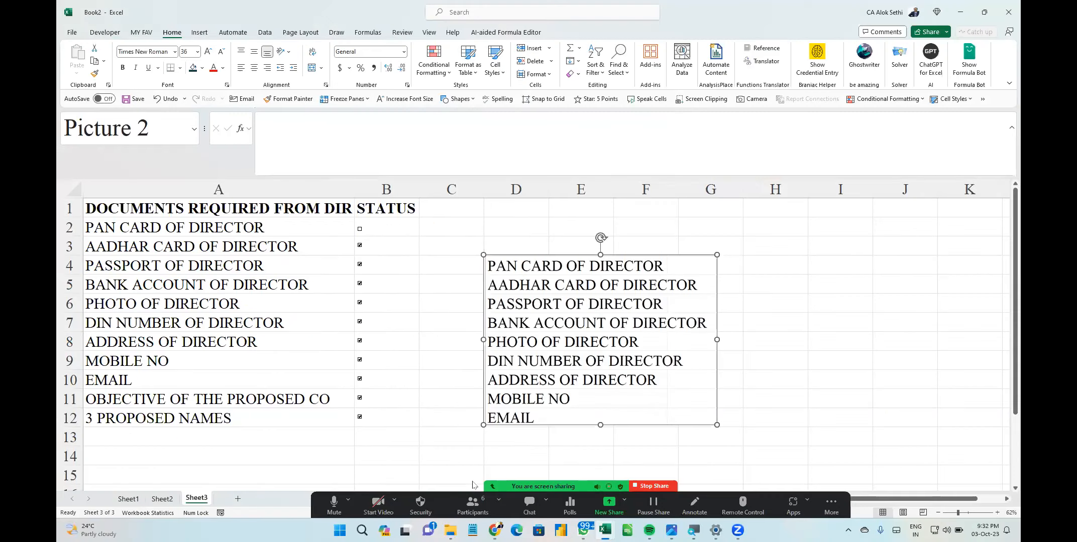
pyautogui.moveTo(610, 385); pyautogui.dragTo(643, 367)
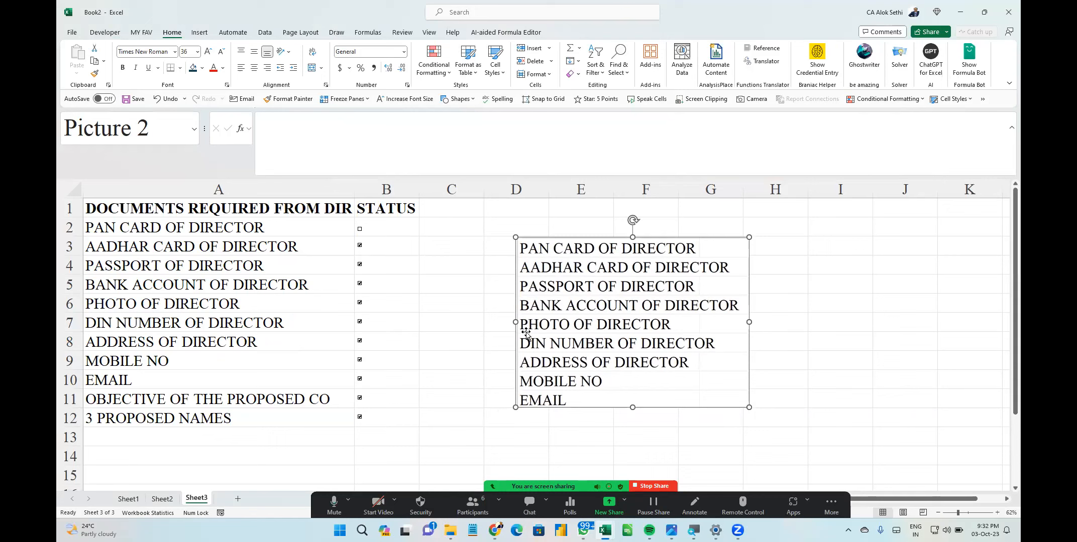
pyautogui.moveTo(577, 309); pyautogui.dragTo(701, 312)
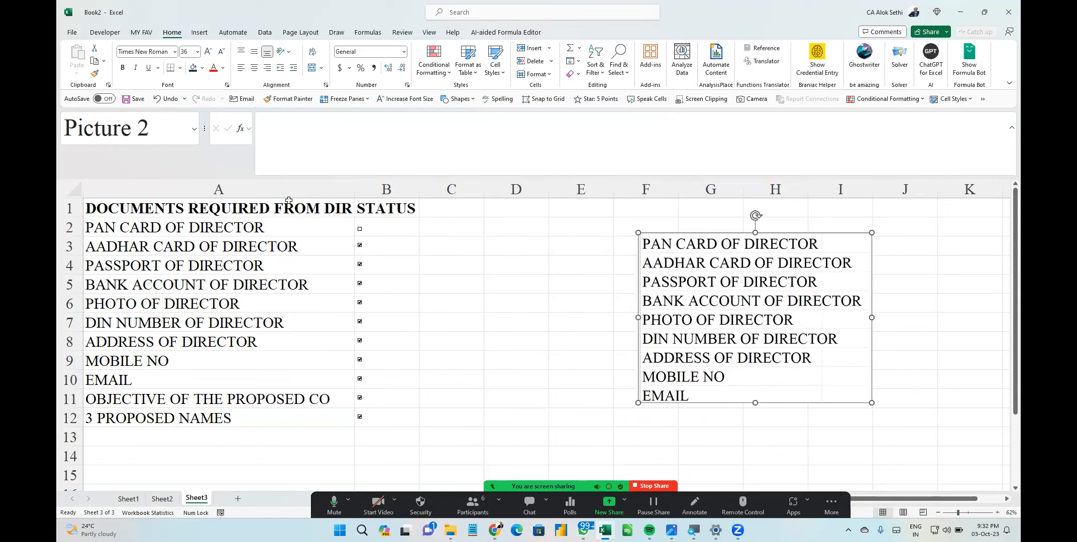
pyautogui.click(188, 226)
pyautogui.hotkey('ctrl', 'shift', 'Down')
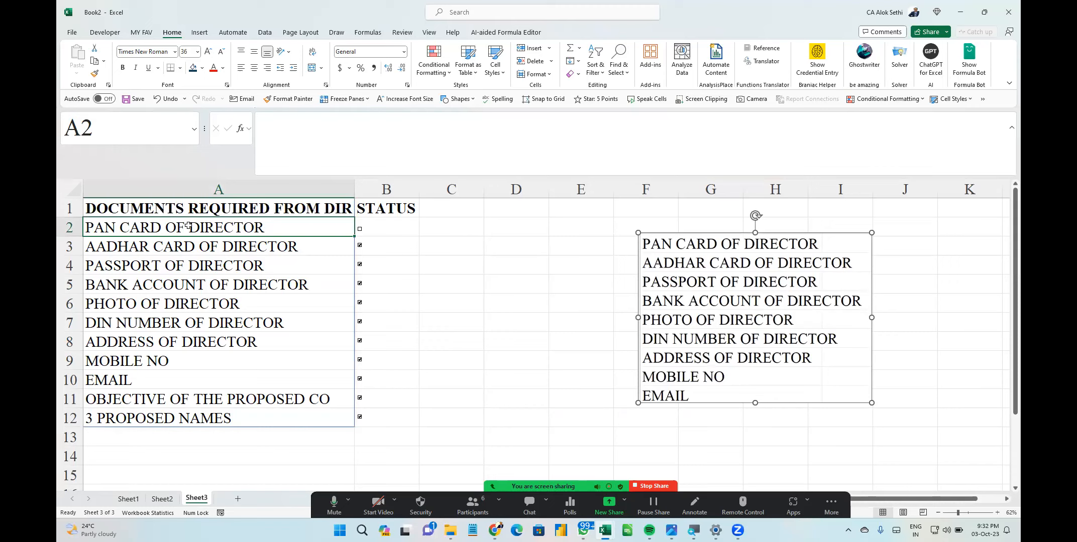
pyautogui.press('Right')
pyautogui.press('Left')
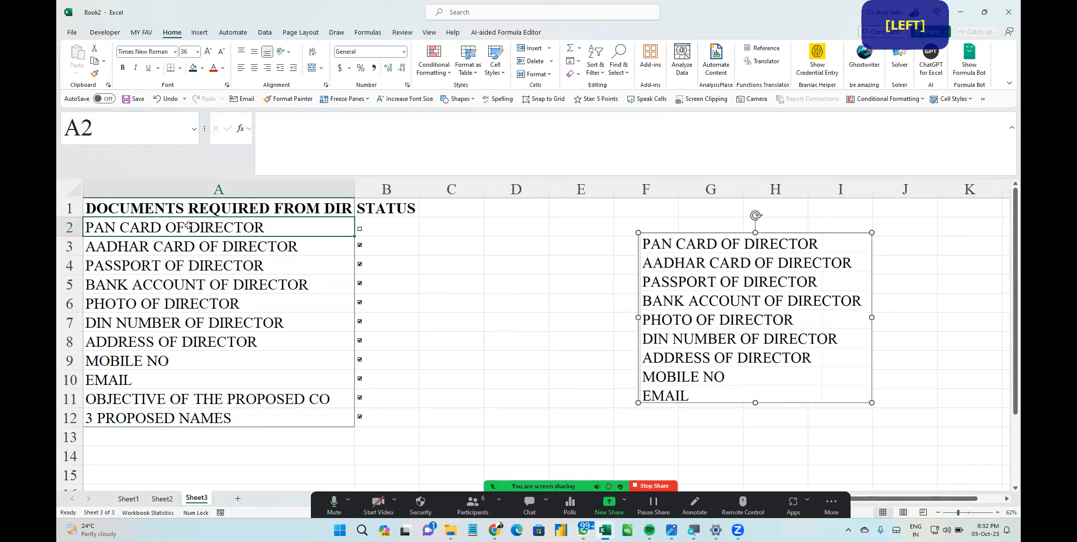
pyautogui.hotkey('ctrl', 'c')
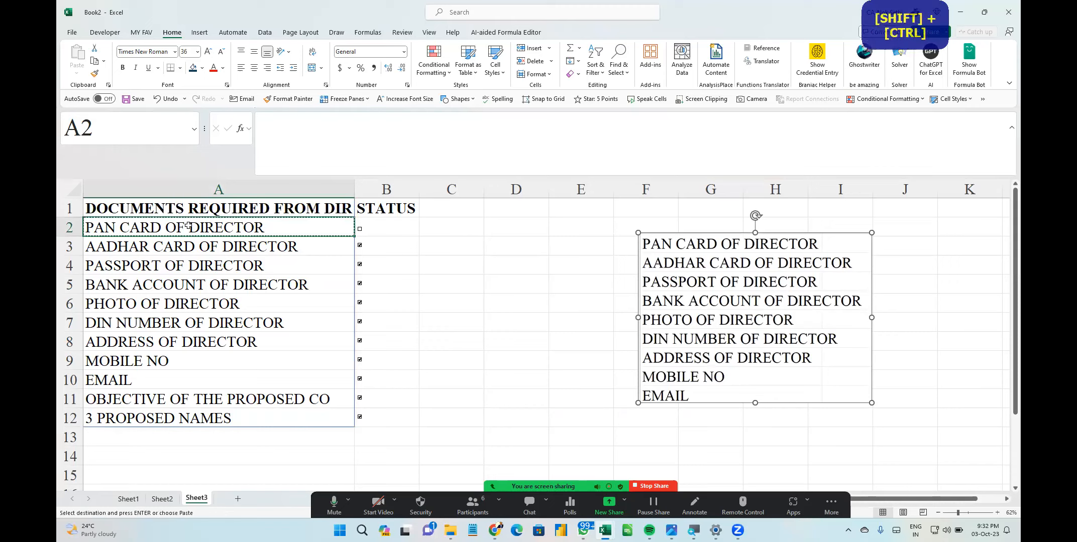
pyautogui.press('Right')
pyautogui.press('Down')
pyautogui.press('Down')
pyautogui.press('Left')
pyautogui.press('Up')
pyautogui.press('Up')
pyautogui.press('Escape')
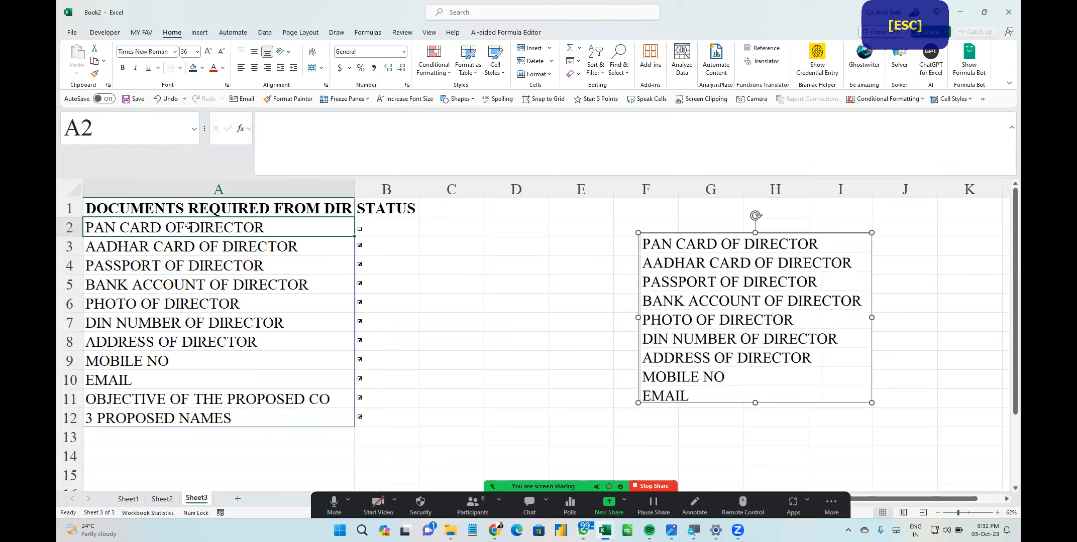
# Convert the =DIRDOCS formula output in A1:A12 to static values by copying it and pasting values in place
pyautogui.press('Up')
pyautogui.press('ctrl')
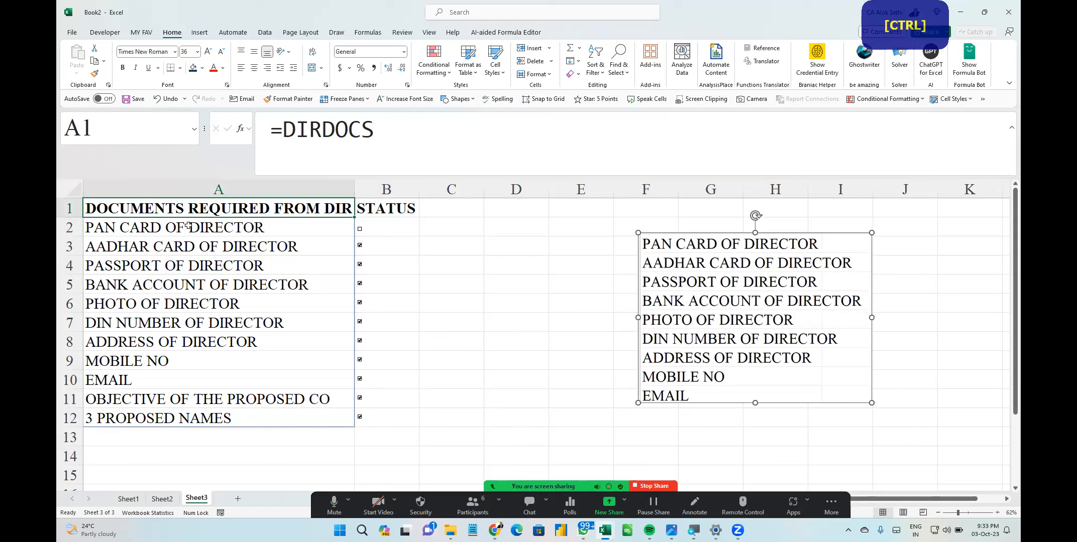
pyautogui.hotkey('ctrl', 'shift', 'Down')
pyautogui.hotkey('ctrl', 'c')
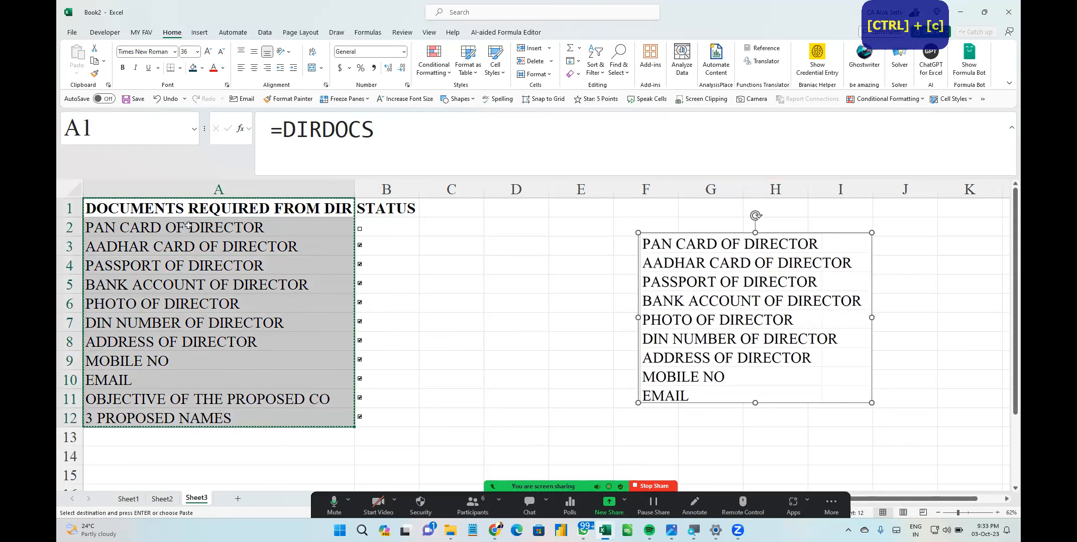
pyautogui.hotkey('ctrl', 'shift', 'v')
pyautogui.press('Return')
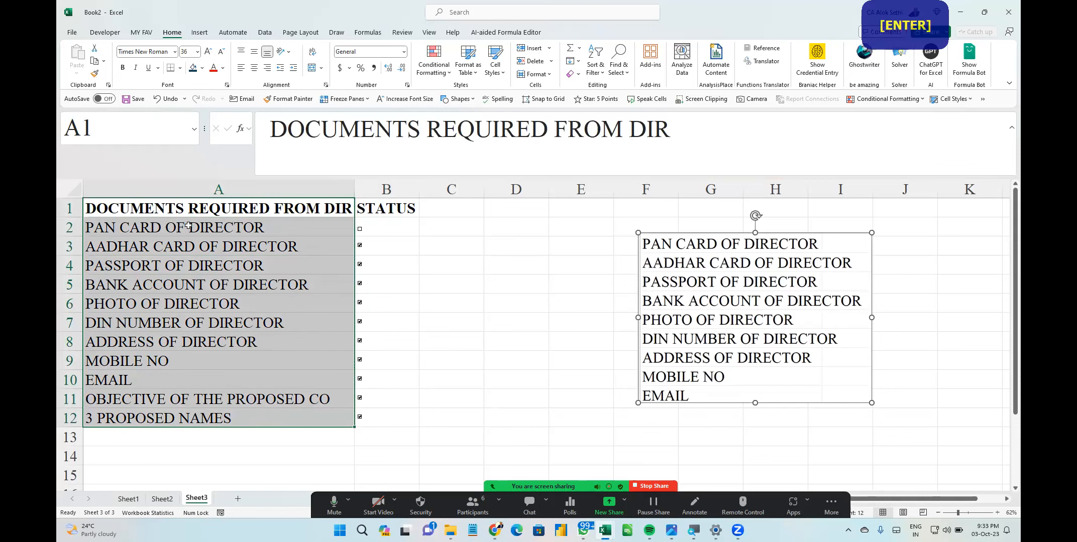
pyautogui.press('Down')
pyautogui.press('Right')
pyautogui.press('Left')
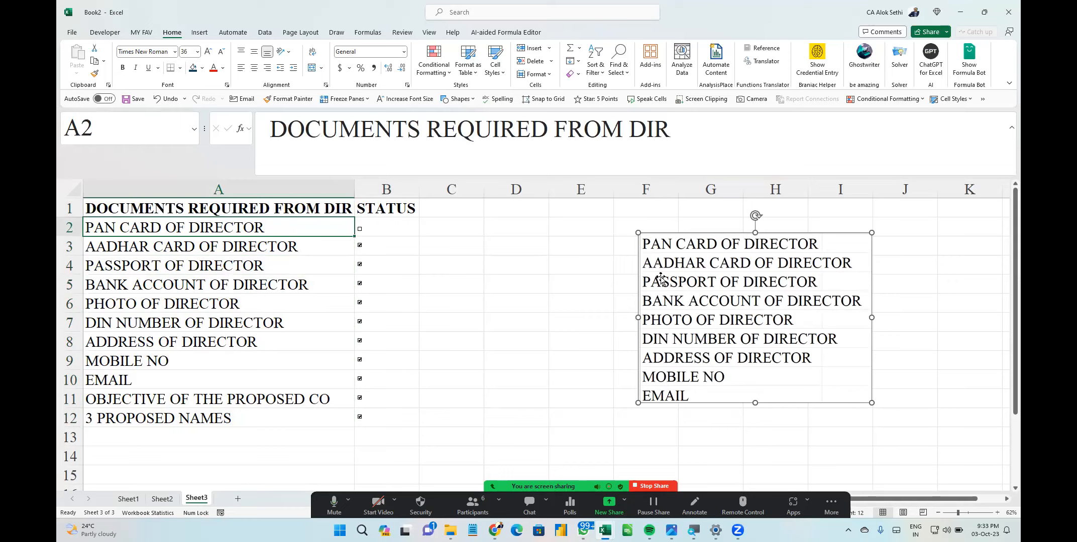
# Try to delete the clipped picture in columns F to I
pyautogui.press('Delete')
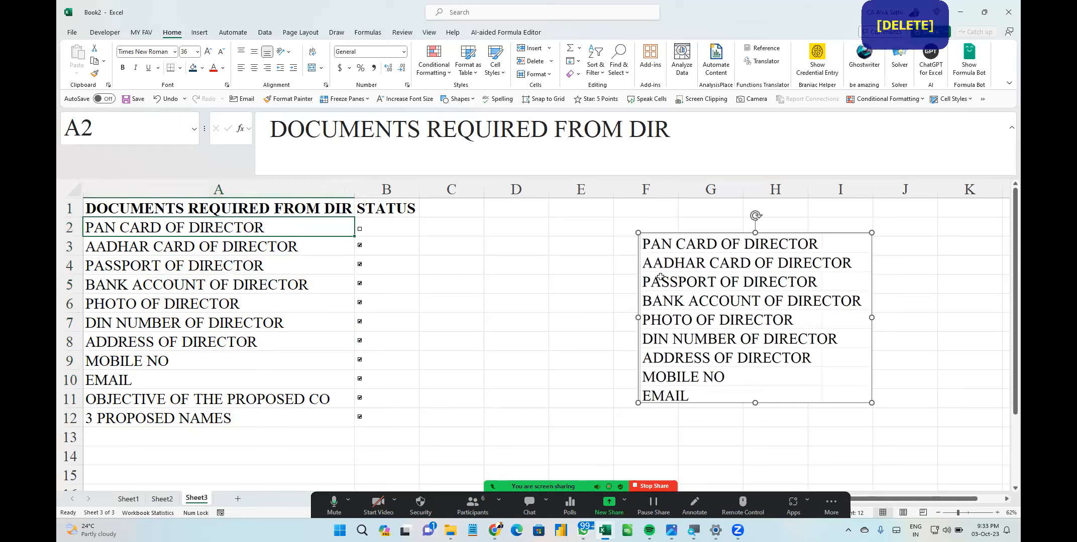
pyautogui.click(763, 289)
pyautogui.click(716, 251)
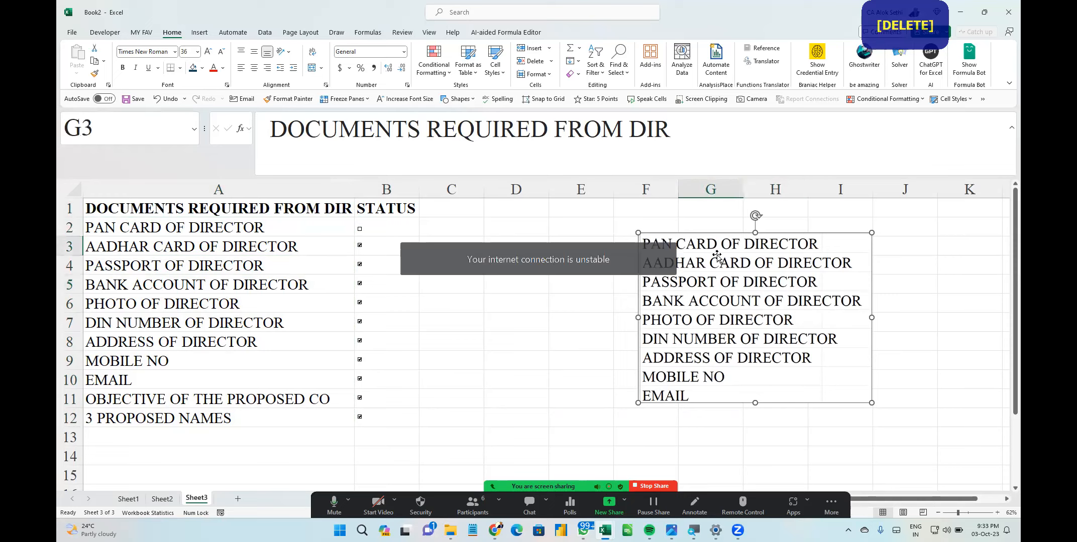
pyautogui.click(707, 266)
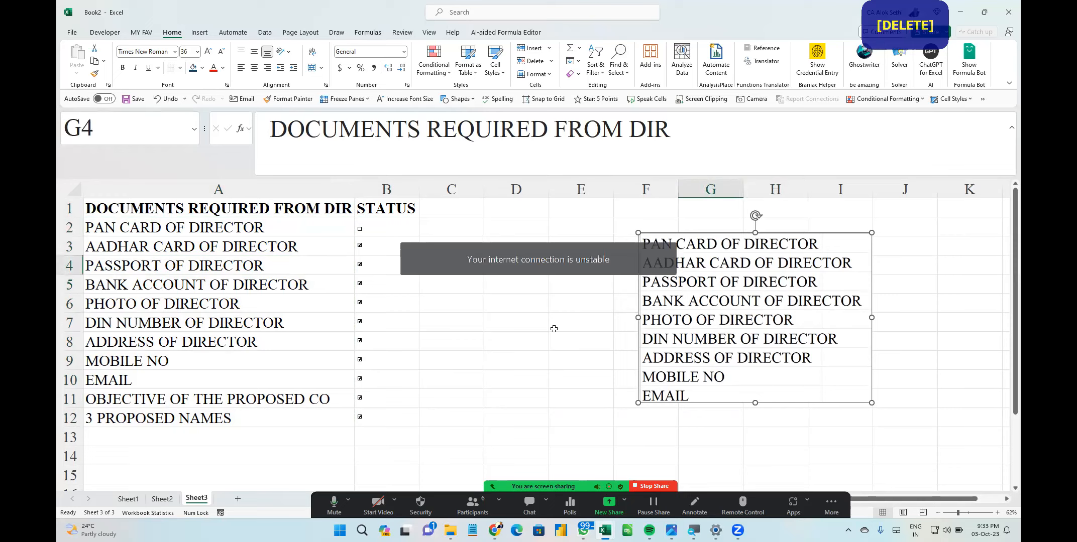
pyautogui.click(666, 308)
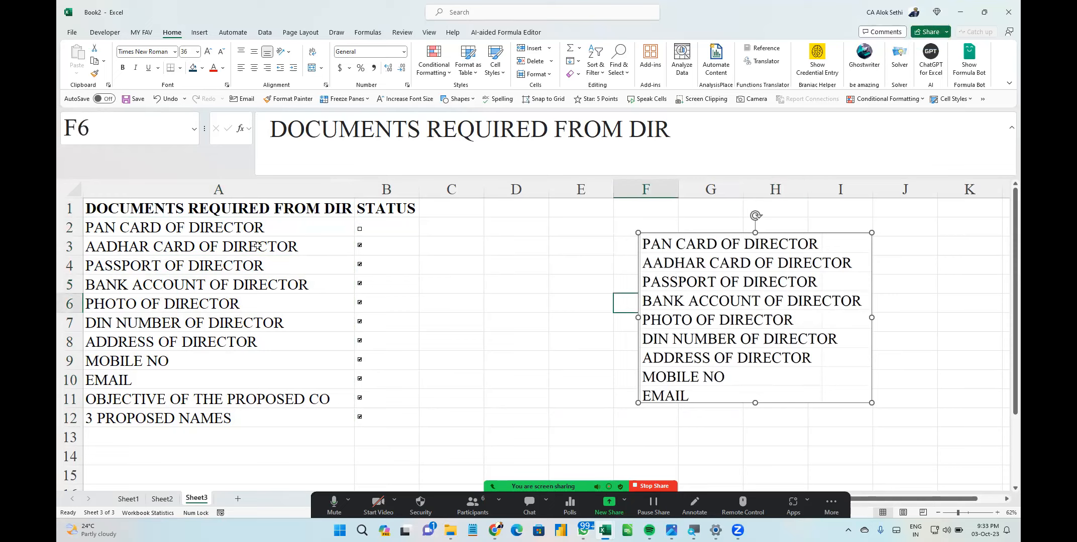
pyautogui.click(243, 229)
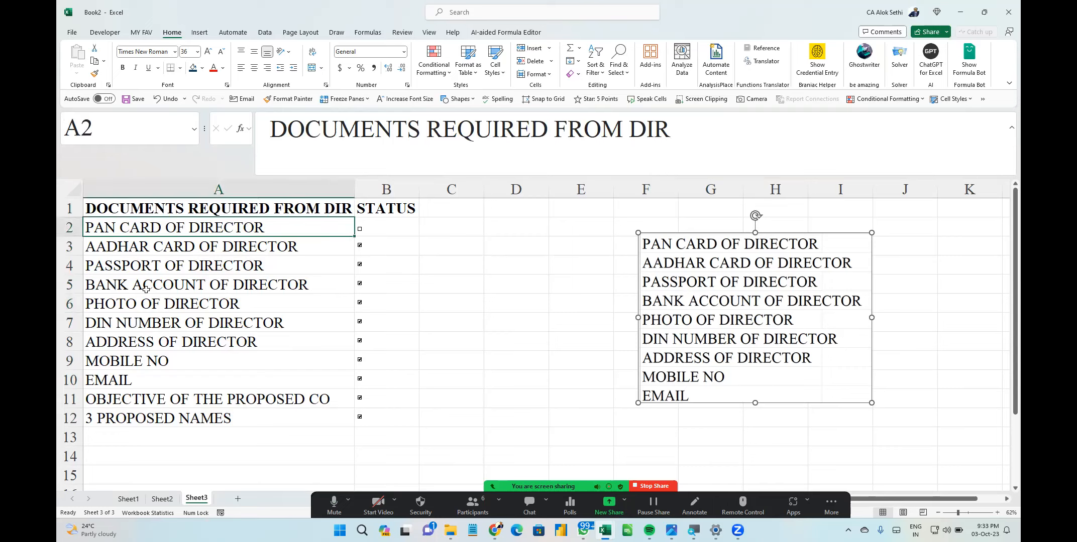
# Edit A4 to read "PASSPORT FRONT AND BACK OF DIRECTOR"
pyautogui.click(146, 270)
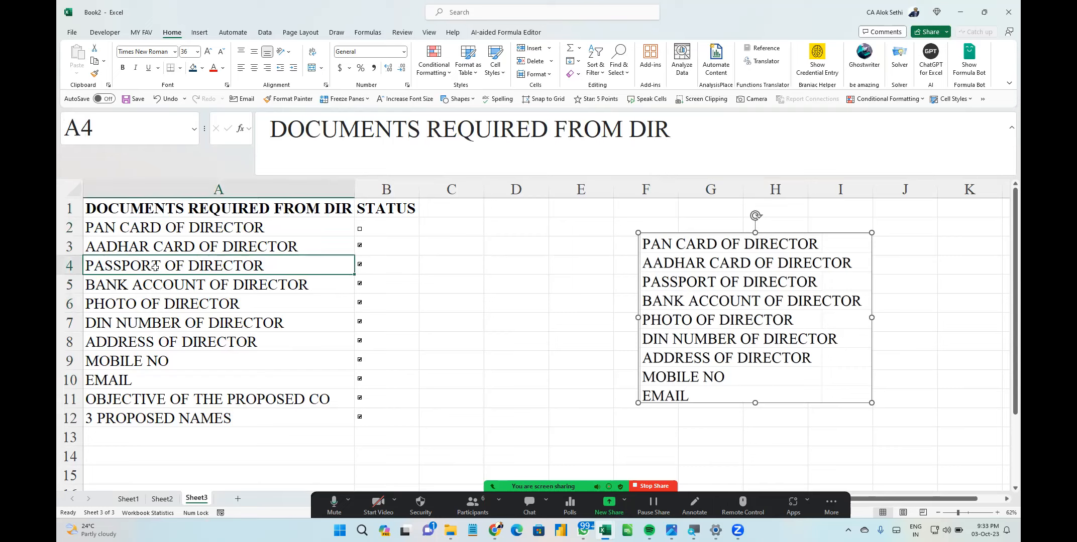
pyautogui.doubleClick(156, 268)
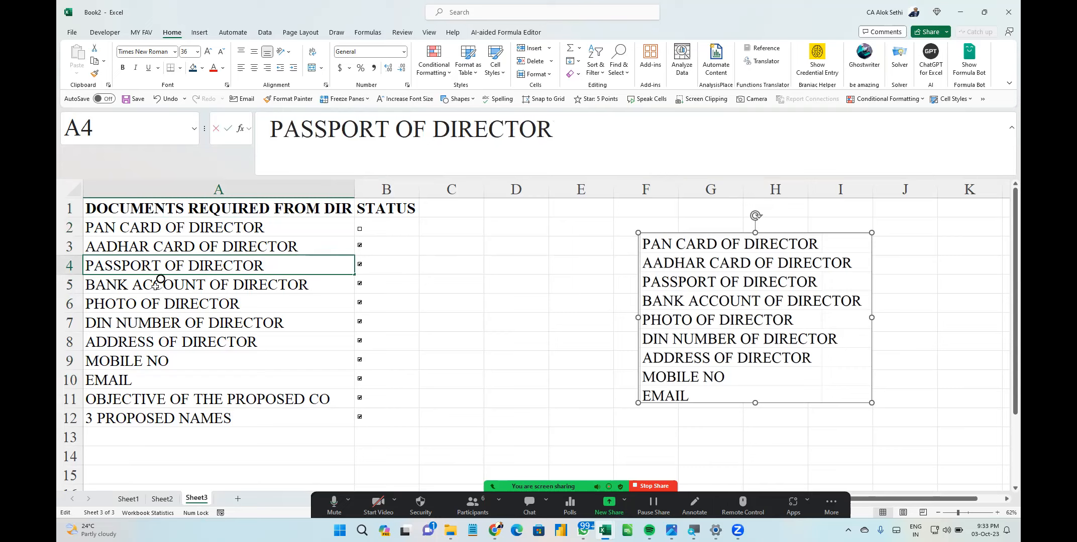
pyautogui.write('fr')
pyautogui.press('BackSpace')
pyautogui.press('BackSpace')
pyautogui.press('capslock')
pyautogui.write('FRON')
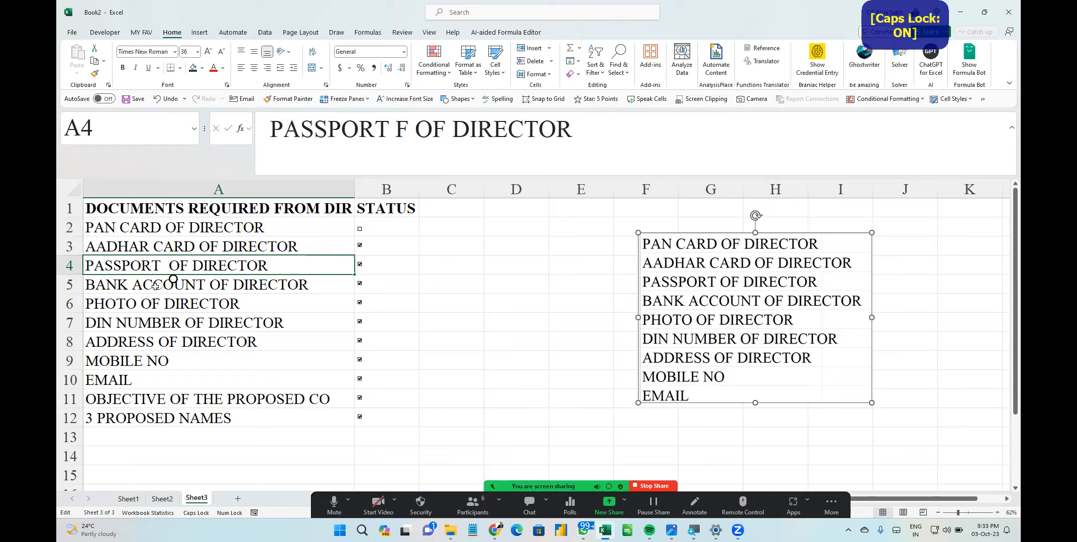
pyautogui.write('T AND BAK')
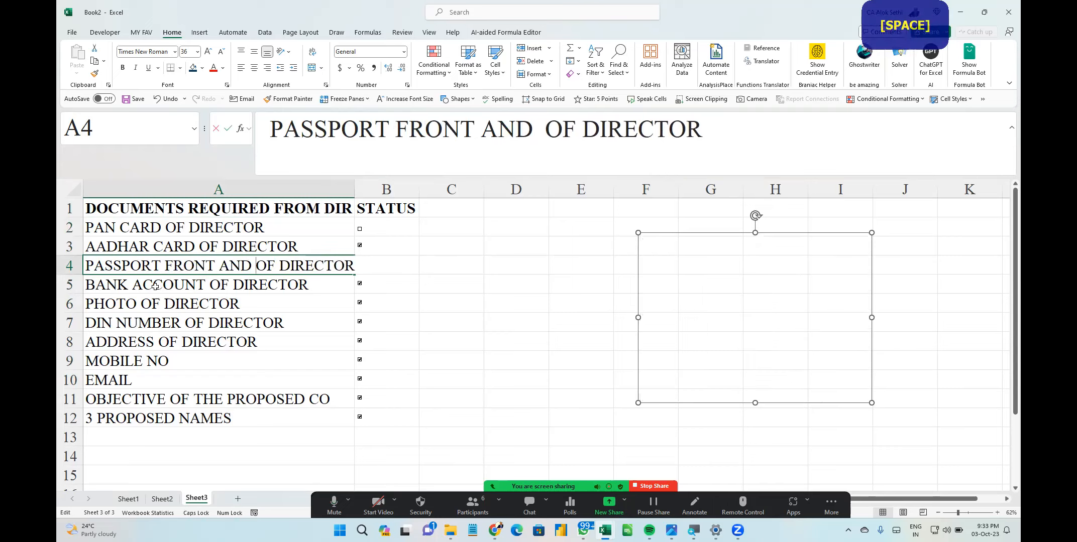
pyautogui.press('BackSpace')
pyautogui.write('CK')
pyautogui.press('Return')
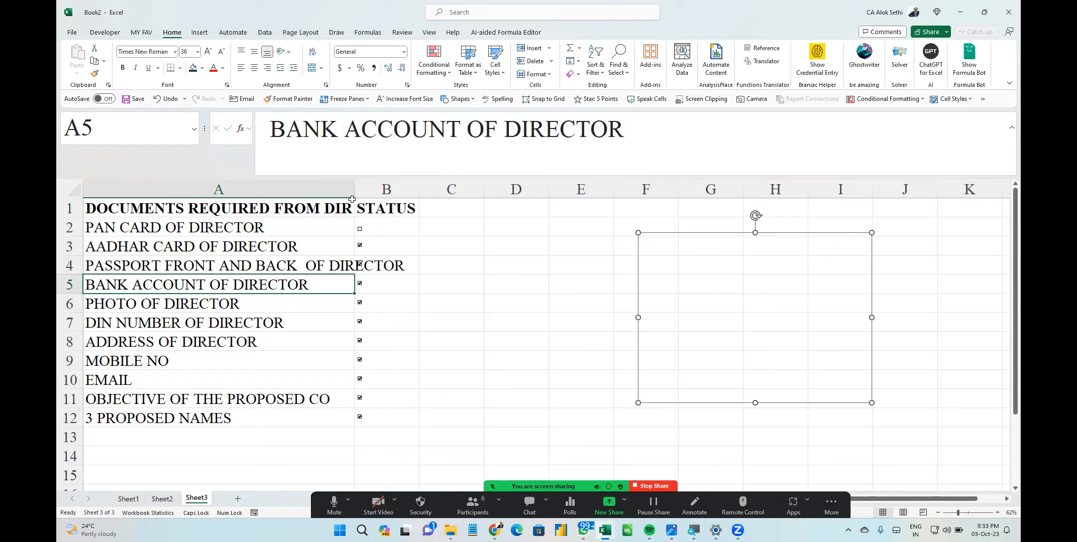
# Undo the edit to the passport entry in A4 and cancel the copy of the empty cell F5
pyautogui.click(701, 281)
pyautogui.moveTo(661, 238); pyautogui.dragTo(593, 281)
pyautogui.hotkey('ctrl', 'z')
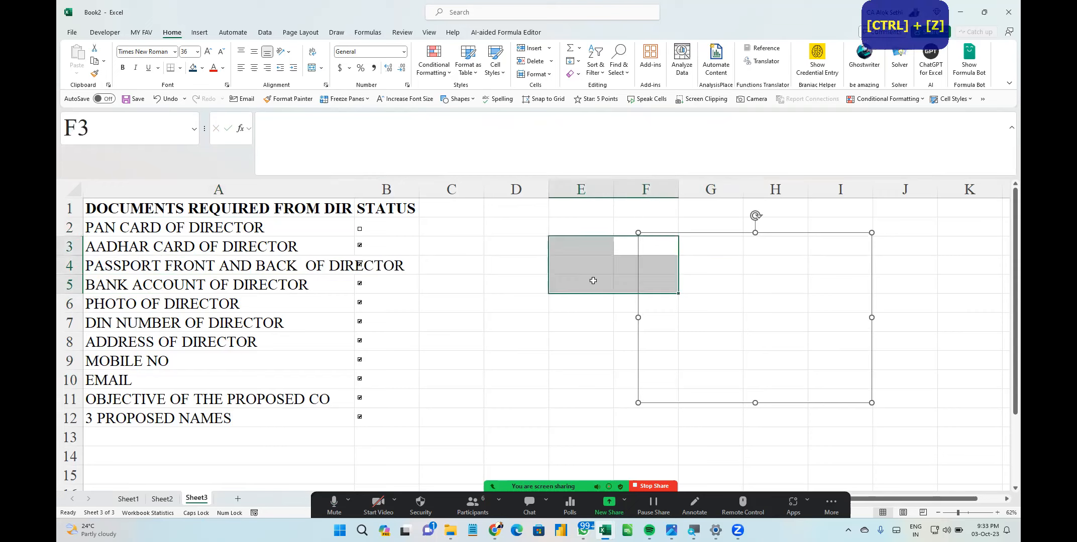
pyautogui.click(677, 275)
pyautogui.hotkey('ctrl', 'c')
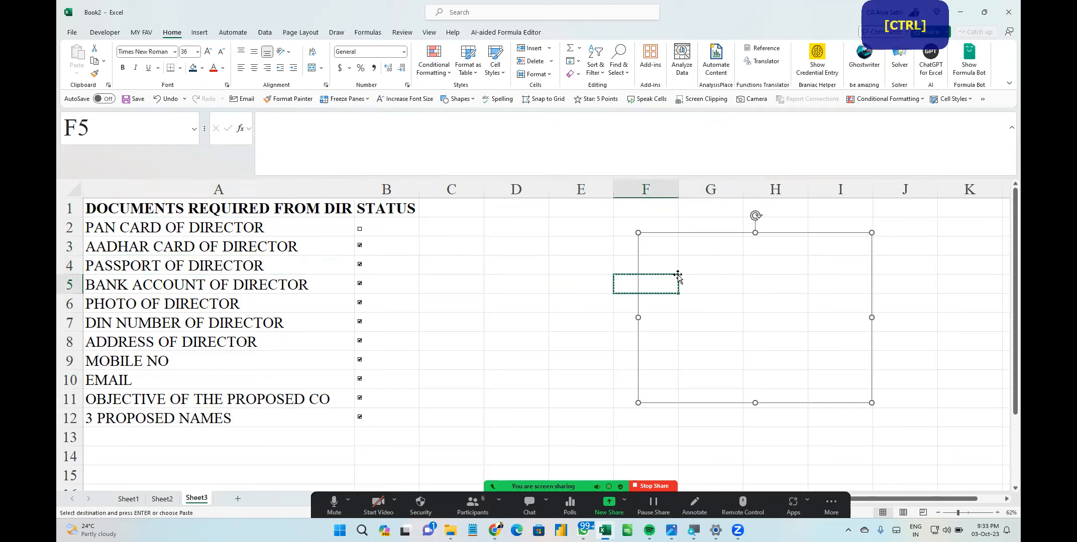
pyautogui.click(713, 278)
pyautogui.press('Escape')
pyautogui.click(281, 225)
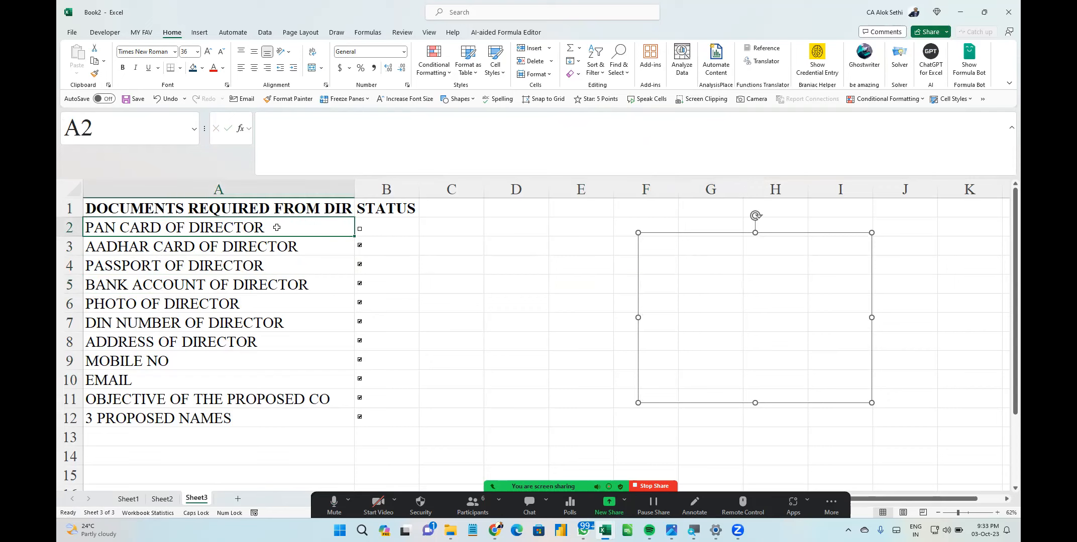
# Insert a new screen clipping of Book3's director documents list and move the picture beside the checklist, over columns F to I
pyautogui.click(682, 104)
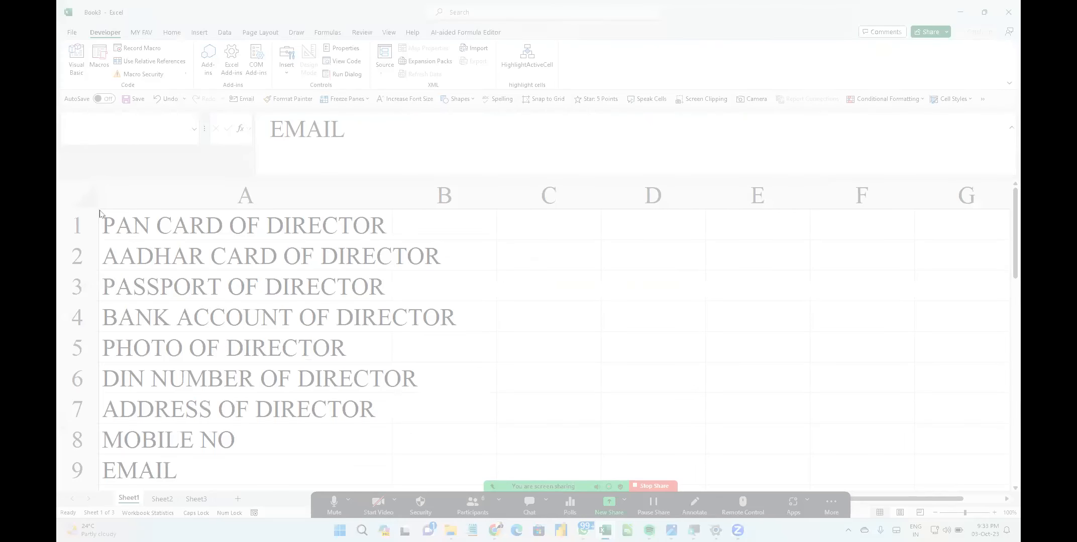
pyautogui.moveTo(100, 213); pyautogui.dragTo(478, 485)
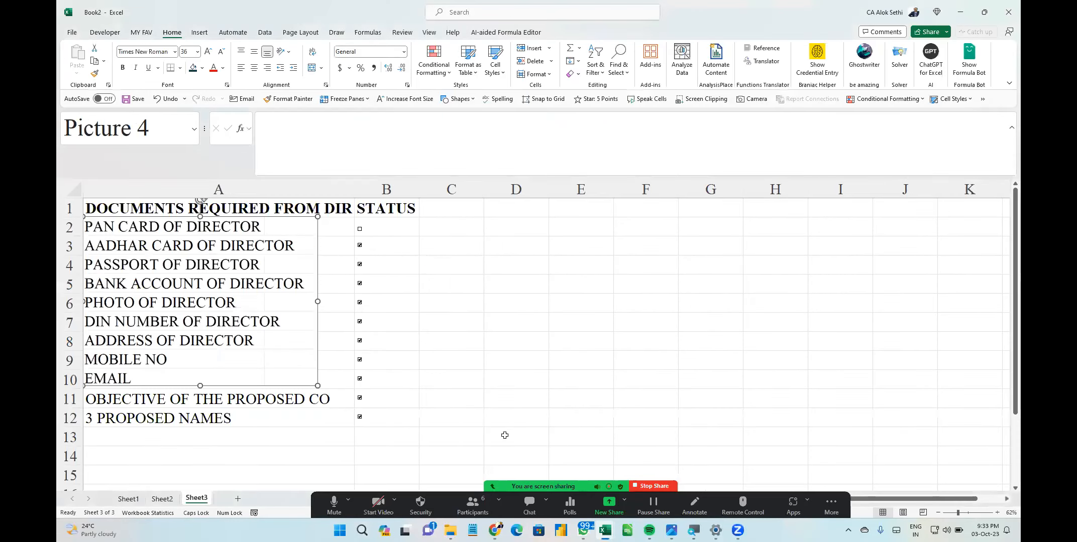
pyautogui.moveTo(246, 352); pyautogui.dragTo(668, 357)
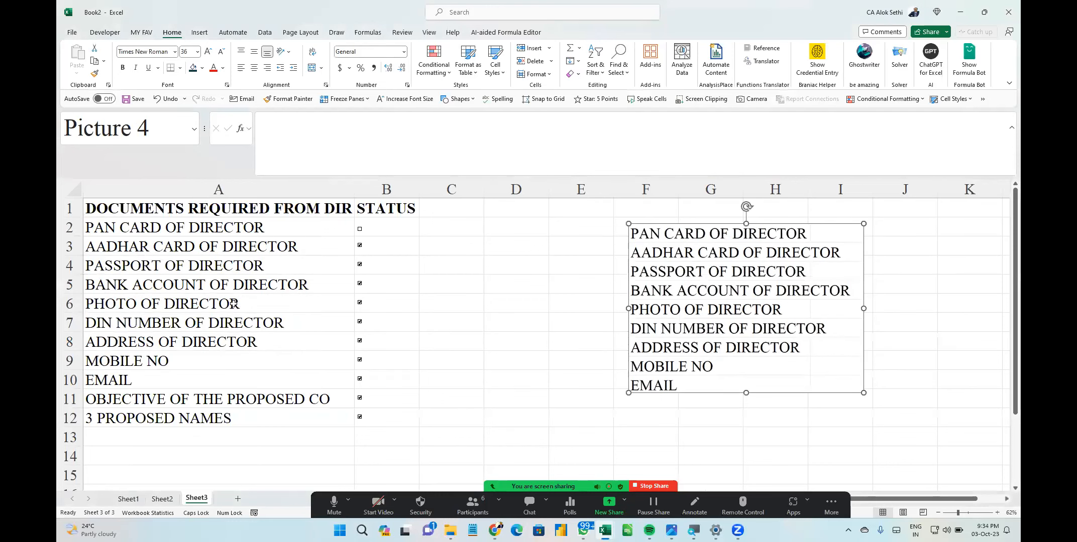
# Change the passport entry in A4 to "PASSPORT (FRONT N BACK) OF DIRECTOR"
pyautogui.click(158, 264)
pyautogui.doubleClick(159, 264)
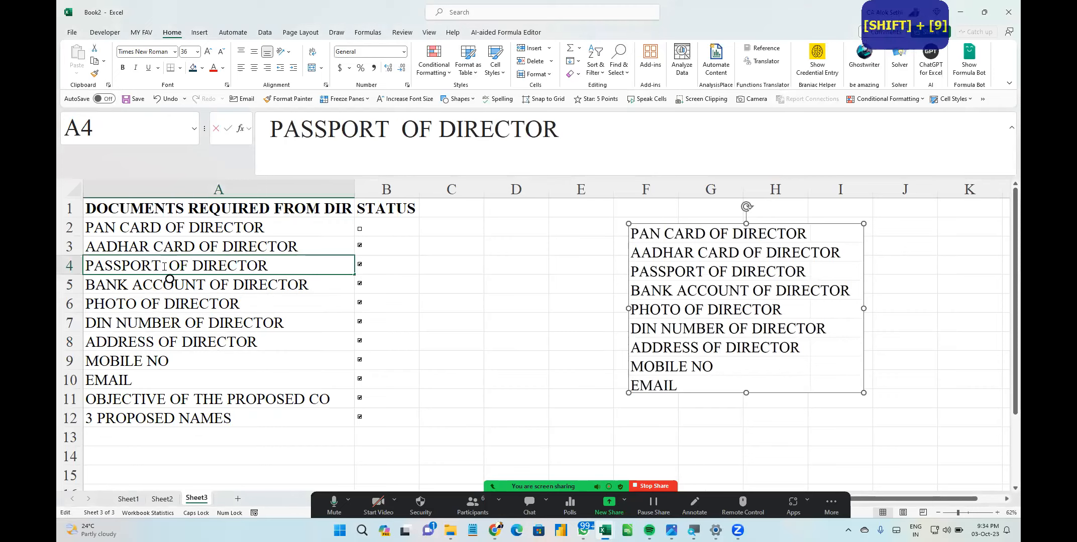
pyautogui.write('(FRON')
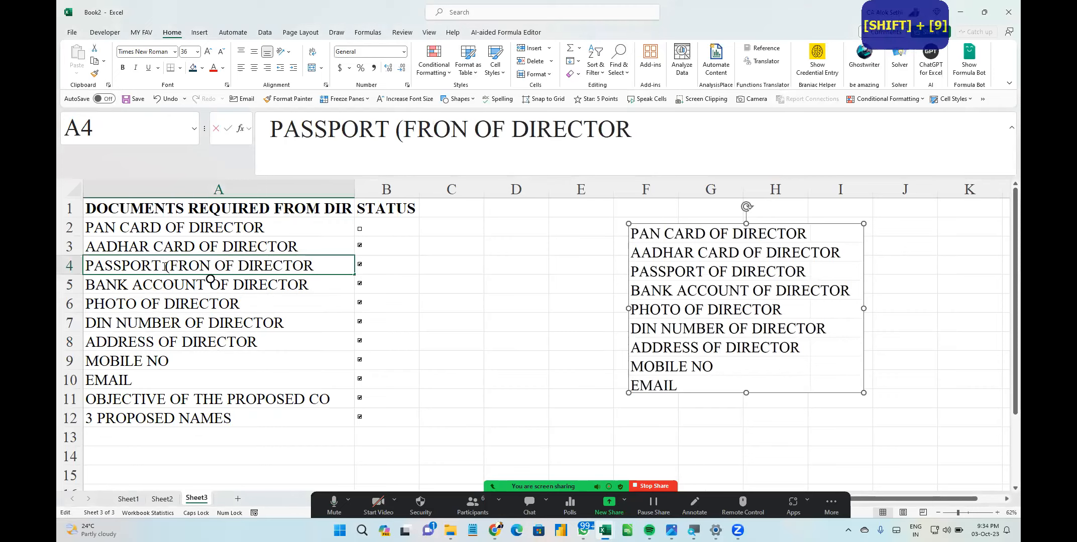
pyautogui.write('T N BANK')
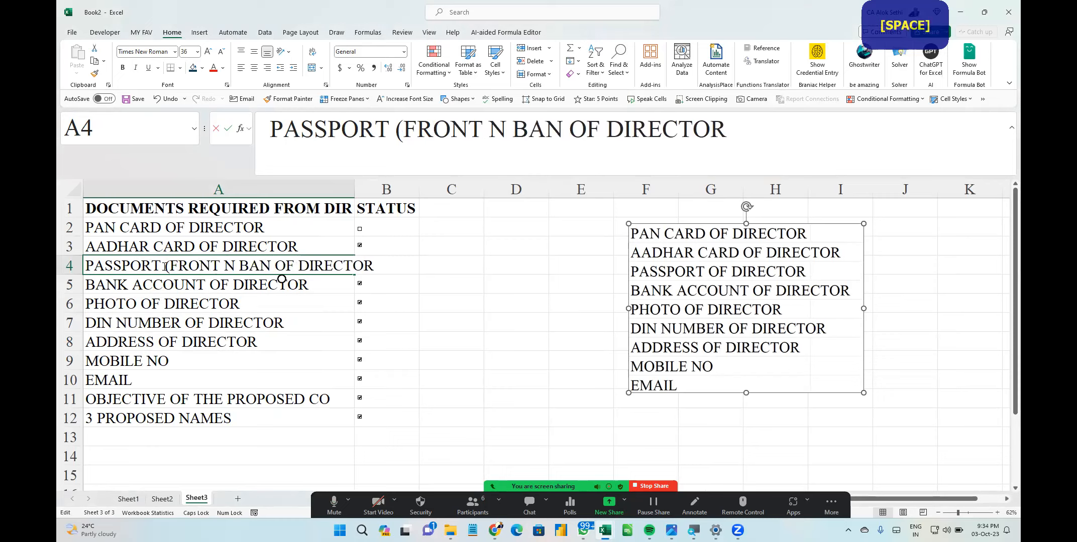
pyautogui.write(')')
pyautogui.press('BackSpace')
pyautogui.press('BackSpace')
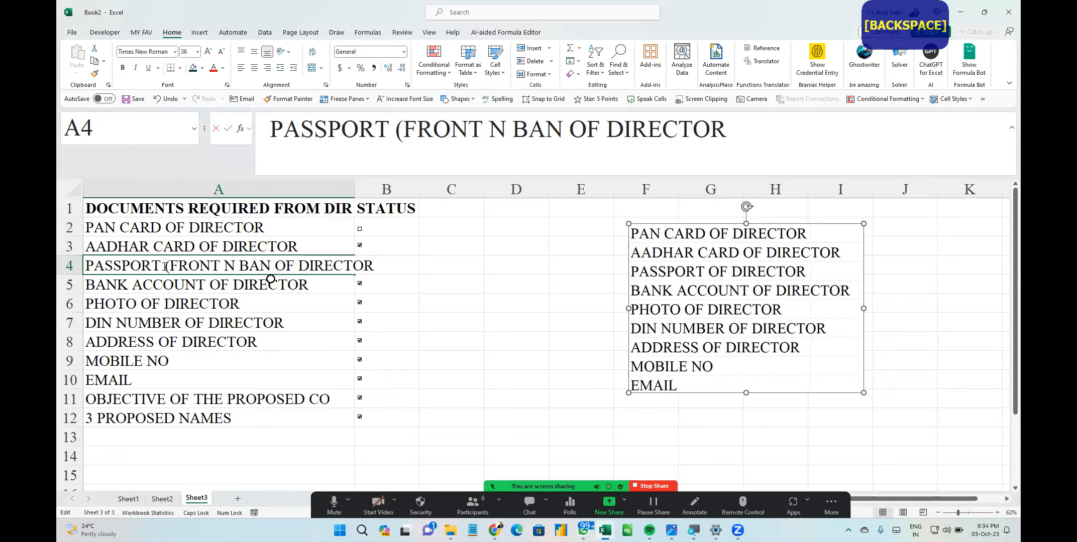
pyautogui.press('BackSpace')
pyautogui.write('CK)')
pyautogui.press('Return')
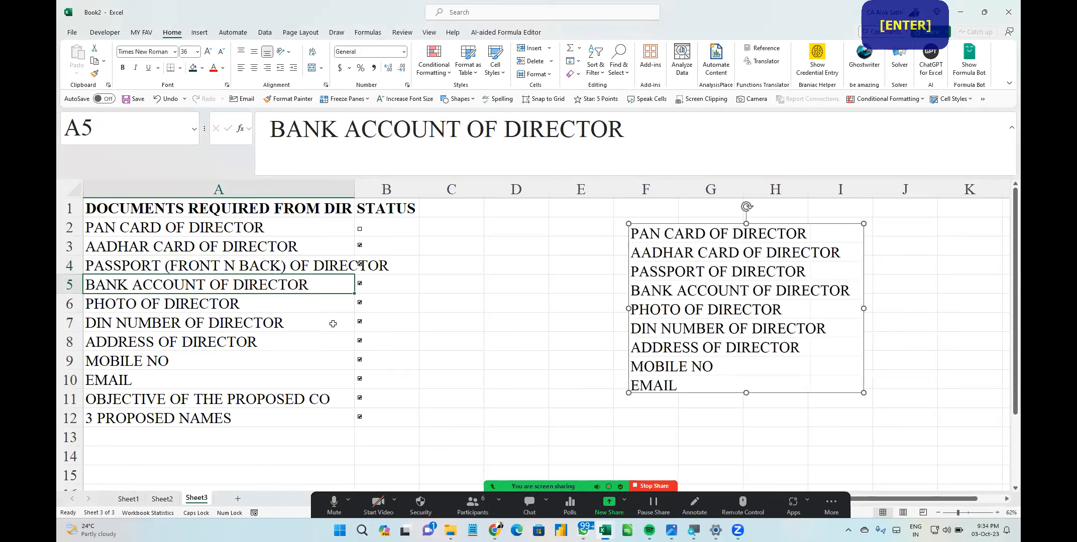
# Clear the STATUS check box for DIN NUMBER OF DIRECTOR in row 7
pyautogui.click(358, 324)
pyautogui.click(460, 323)
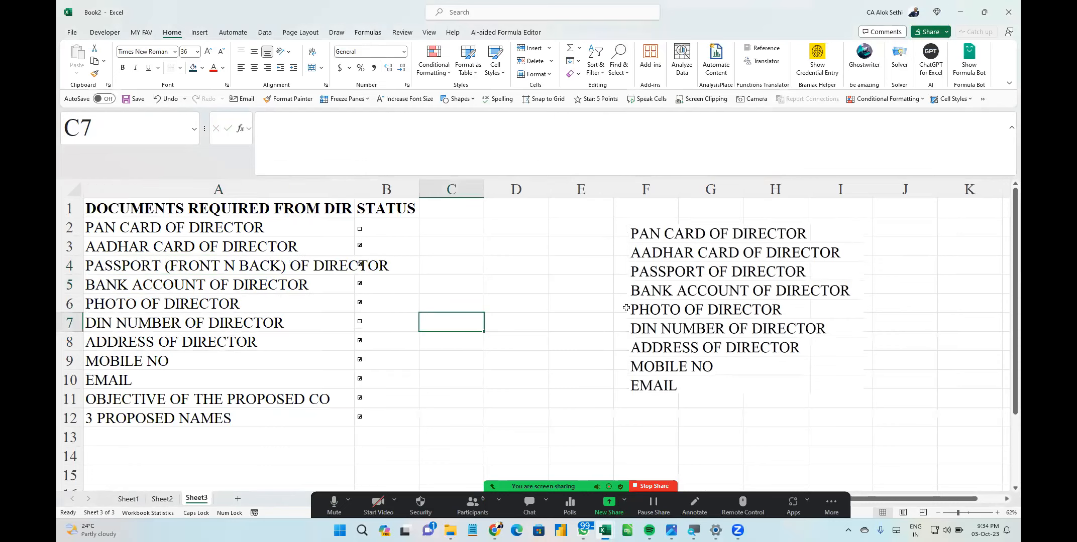
pyautogui.click(646, 309)
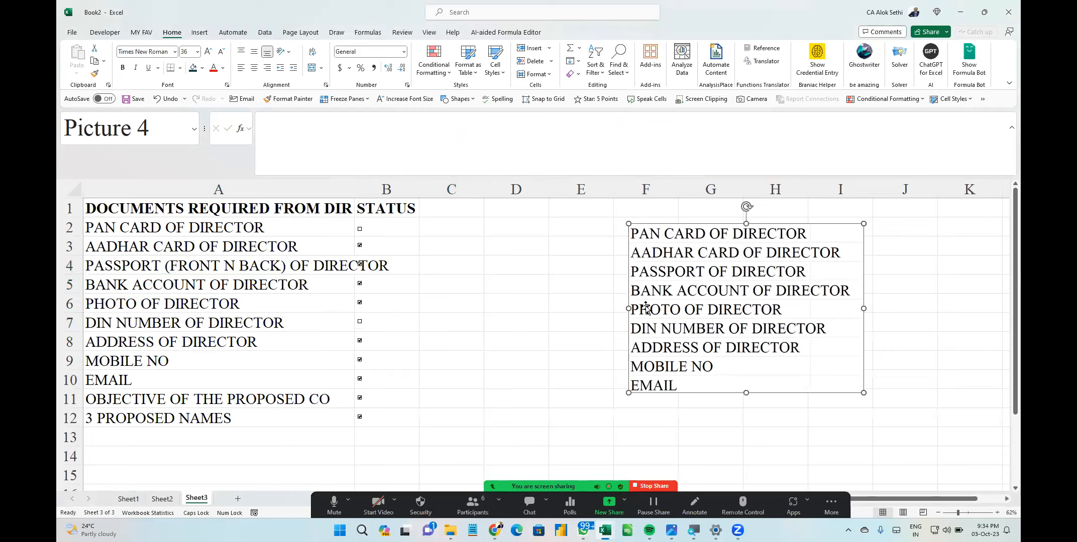
pyautogui.rightClick(751, 303)
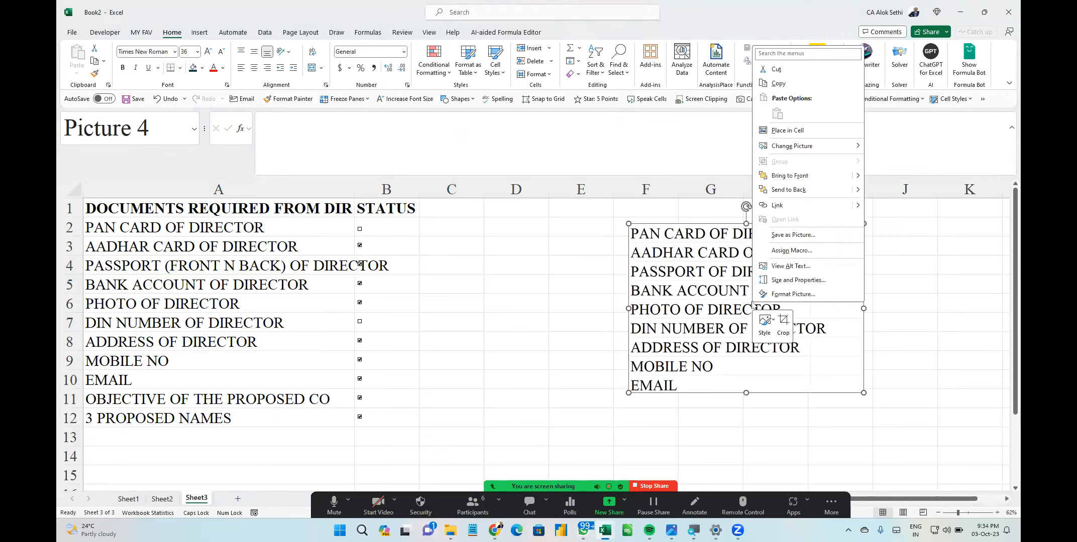
pyautogui.click(716, 278)
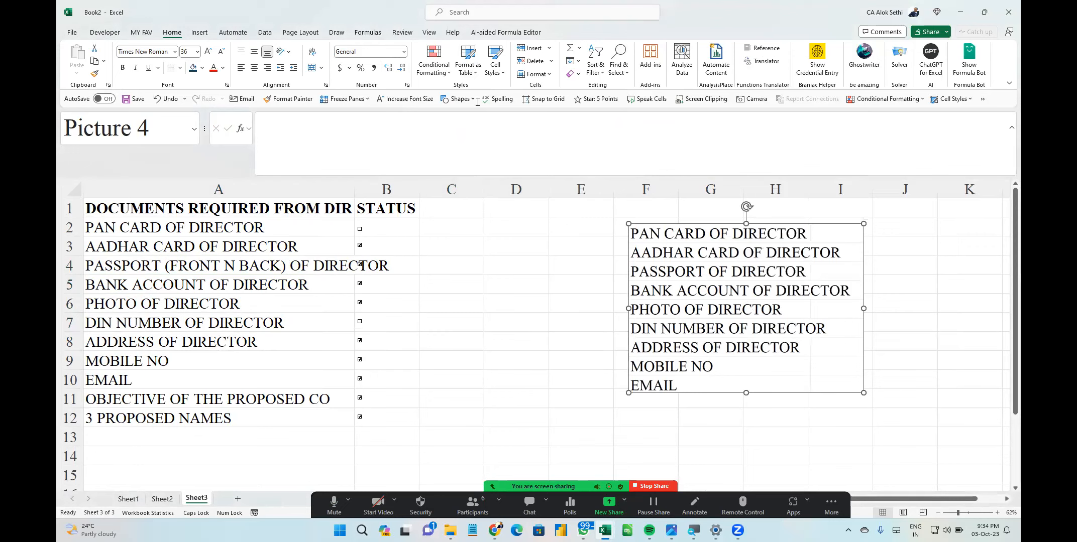
pyautogui.click(230, 237)
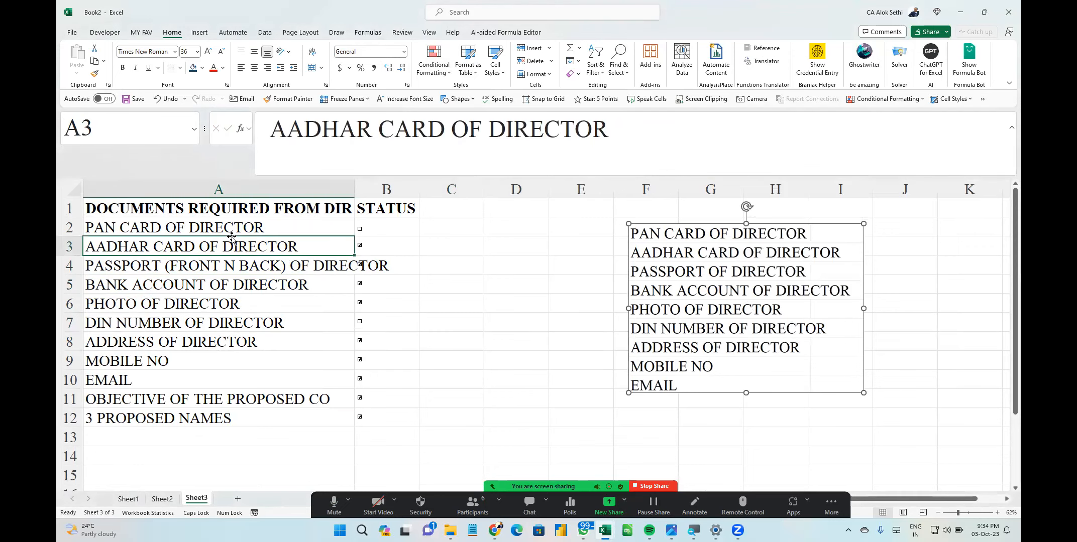
pyautogui.click(688, 282)
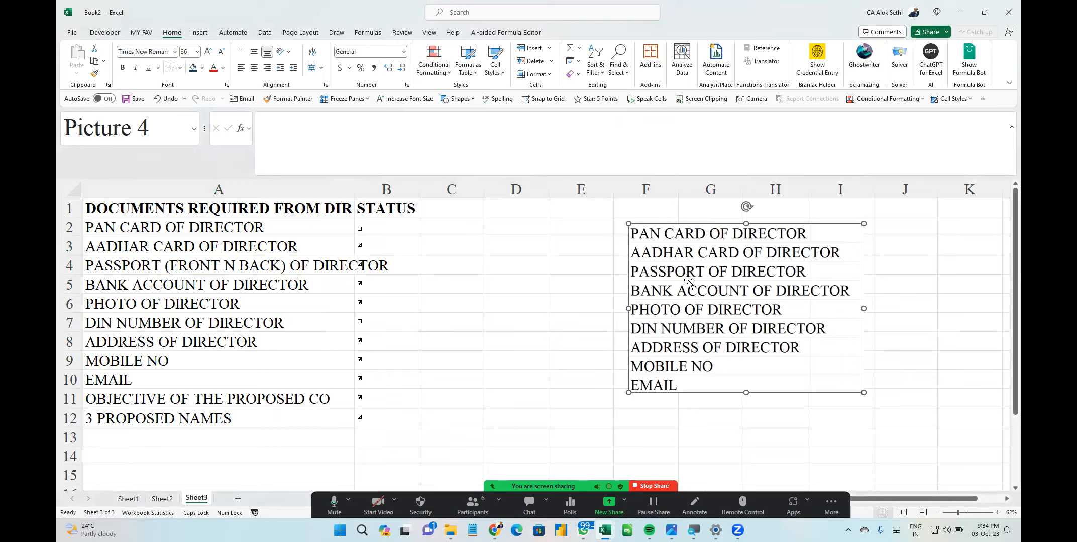
# Try to capture the checklist with the Camera tool, first with the clipped picture selected and again with B13 selected
pyautogui.click(750, 99)
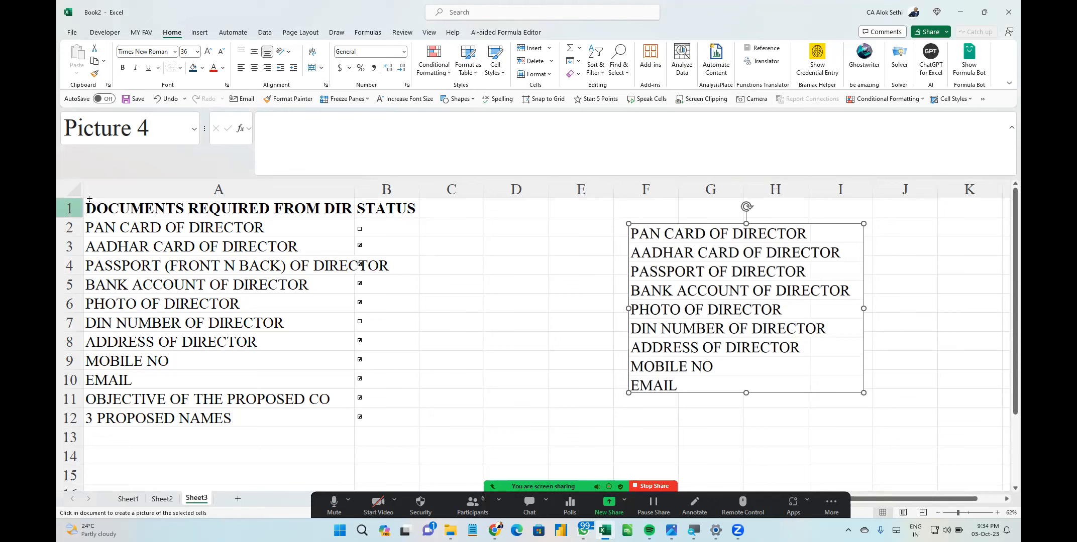
pyautogui.moveTo(87, 200); pyautogui.dragTo(433, 359)
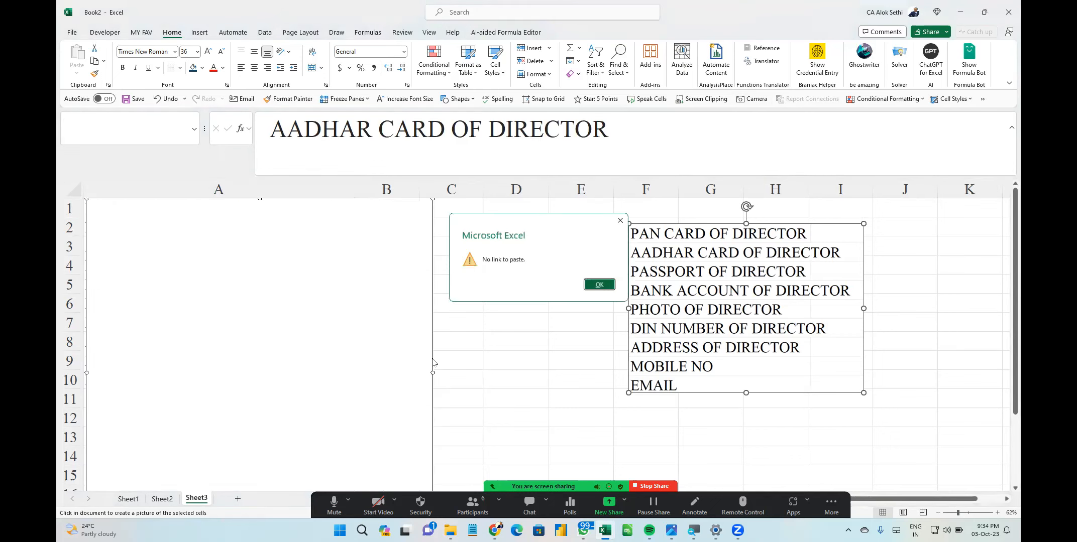
pyautogui.click(589, 290)
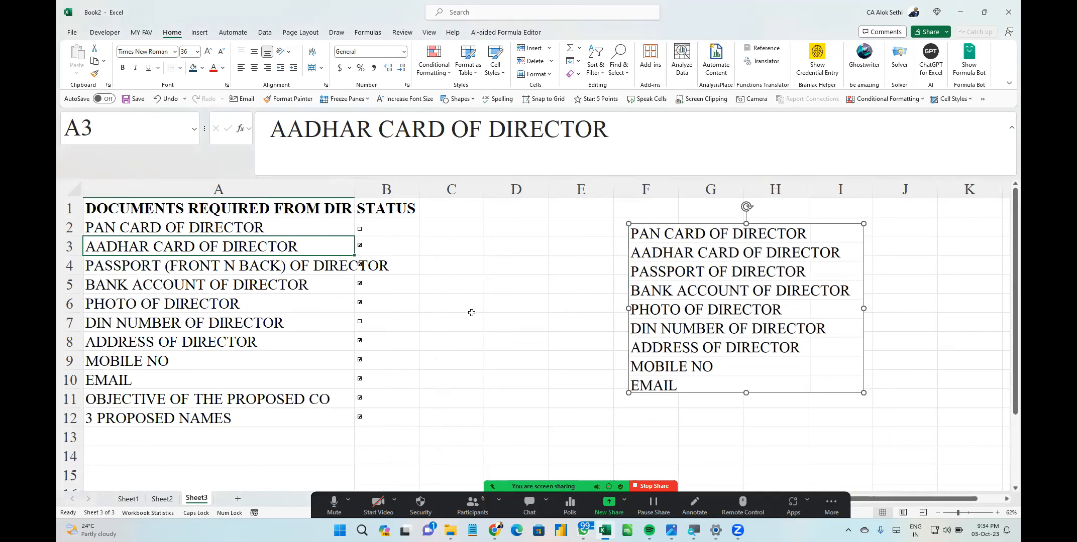
pyautogui.click(410, 434)
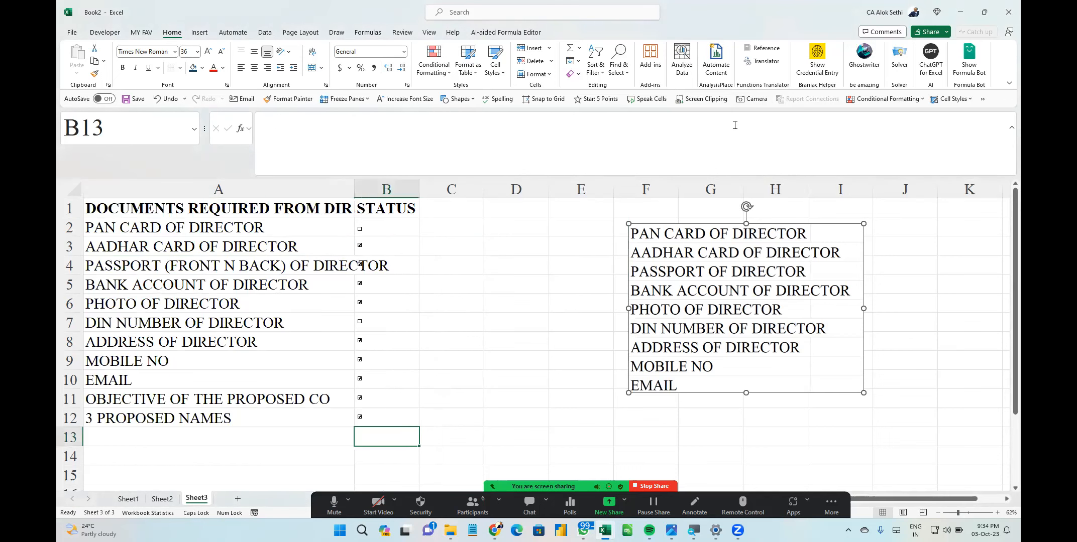
pyautogui.click(752, 99)
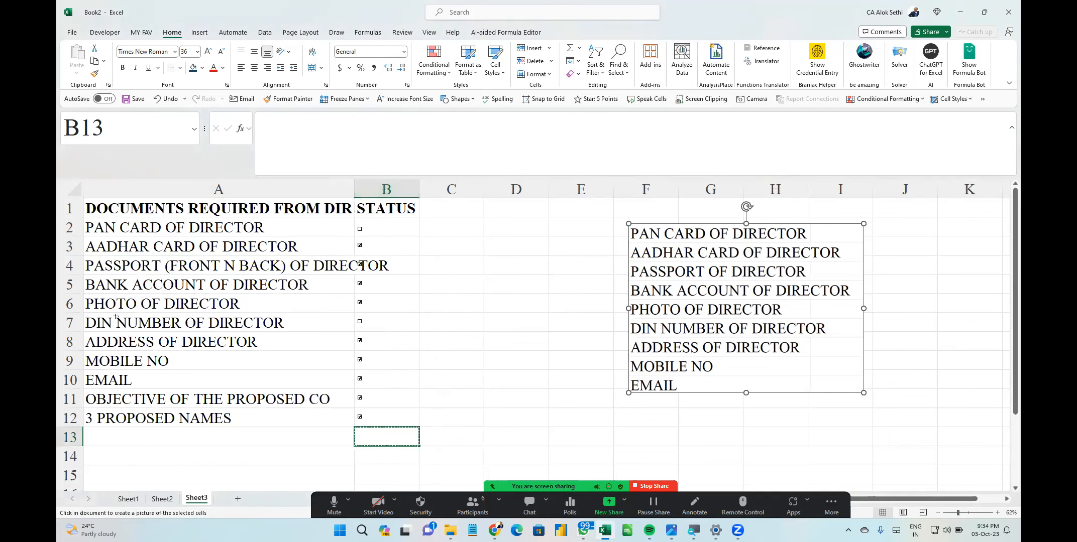
pyautogui.moveTo(80, 312); pyautogui.dragTo(286, 424)
pyautogui.press('ctrl')
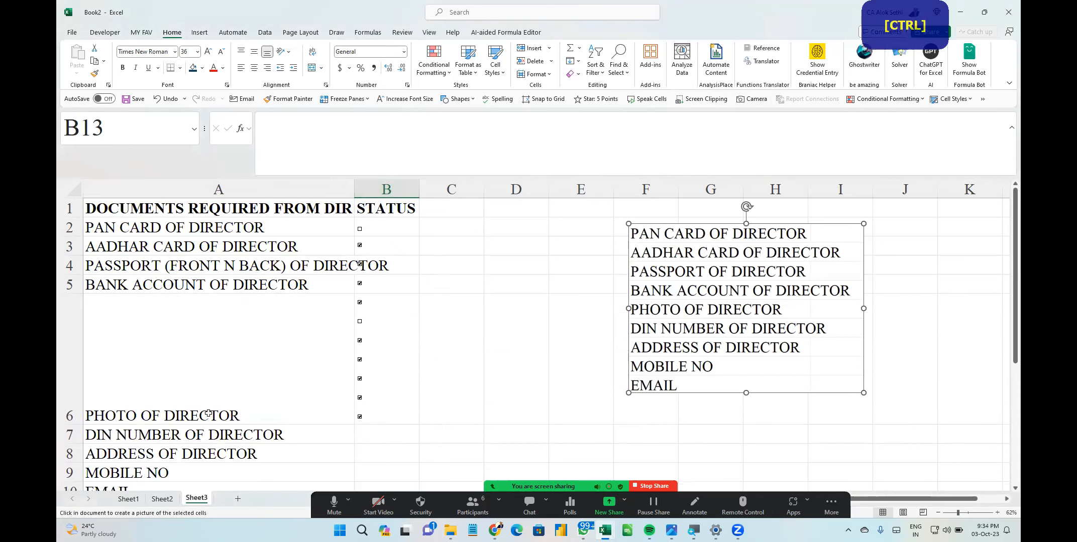
# Cancel the camera capture and auto-fit the height of row 6
pyautogui.scroll(-2, 204, 406)
pyautogui.click(174, 365)
pyautogui.press('Escape')
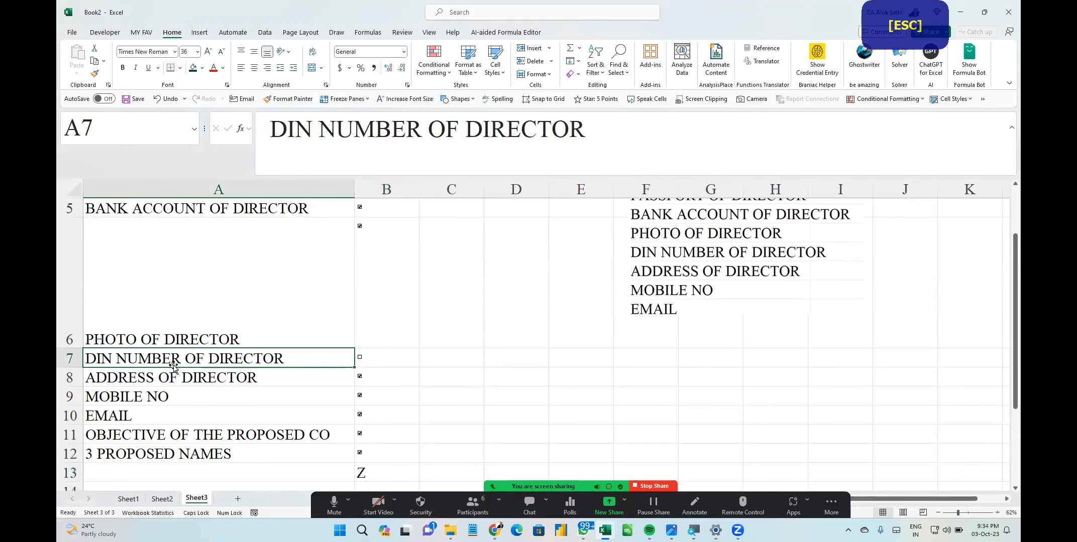
pyautogui.doubleClick(72, 348)
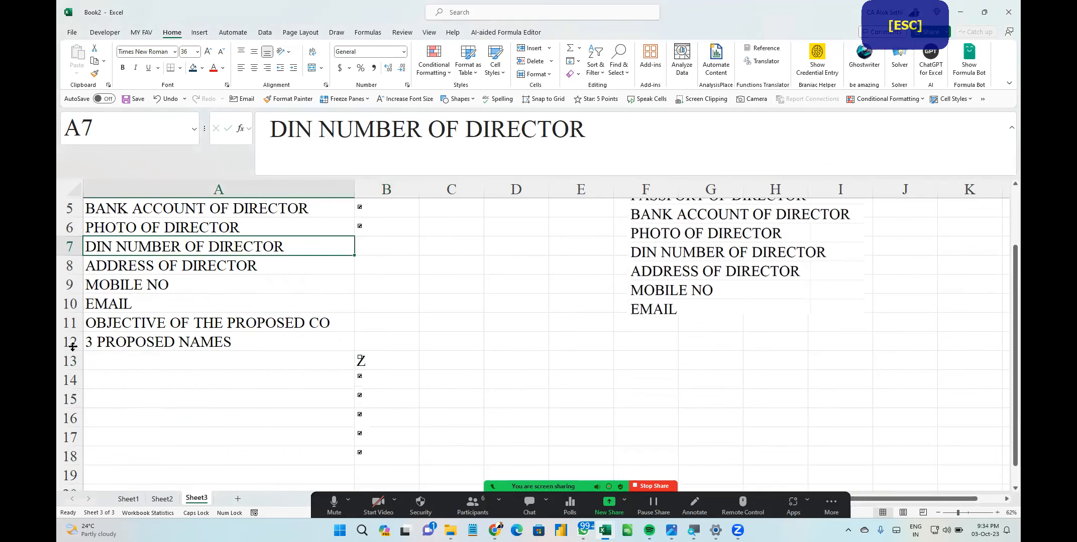
# Move the clipped checklist picture over to columns D to G beside the list and copy it
pyautogui.click(227, 340)
pyautogui.scroll(2, 227, 339)
pyautogui.scroll(-2, 227, 340)
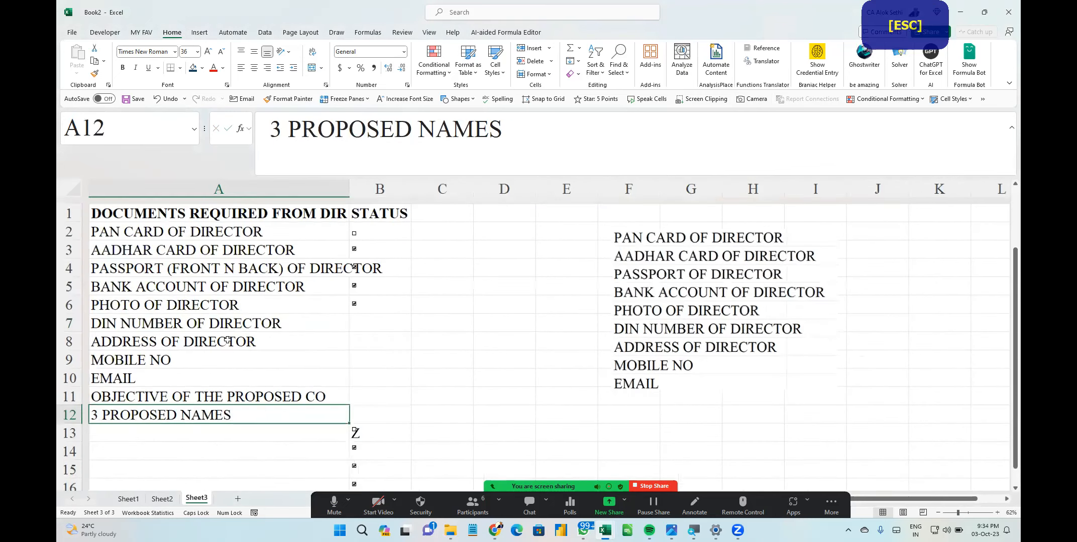
pyautogui.moveTo(592, 311); pyautogui.dragTo(533, 306)
pyautogui.hotkey('ctrl', 'c')
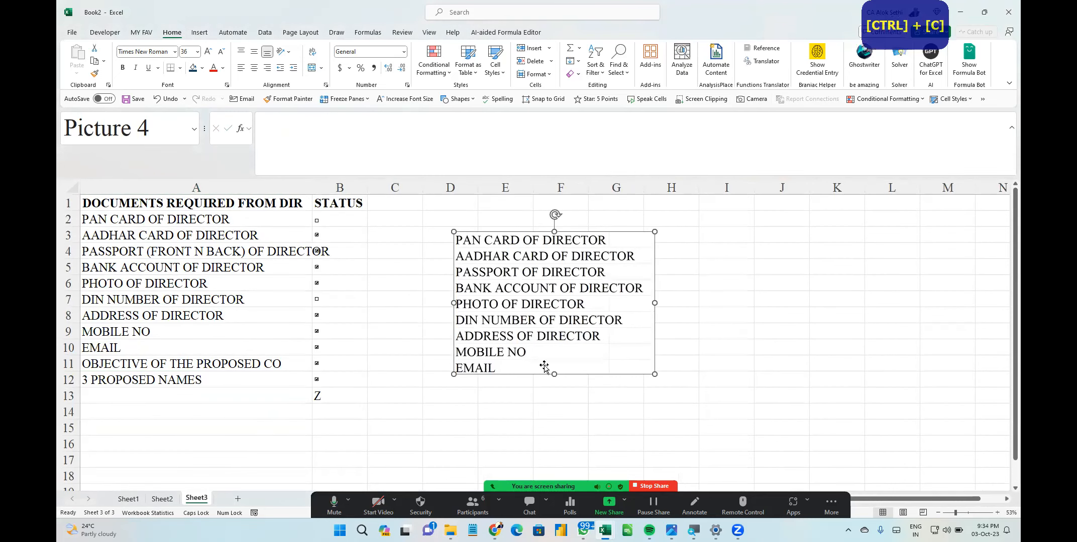
# Switch to WhatsApp, search the chats for the recipient's name and open the matching contact's conversation
pyautogui.click(583, 530)
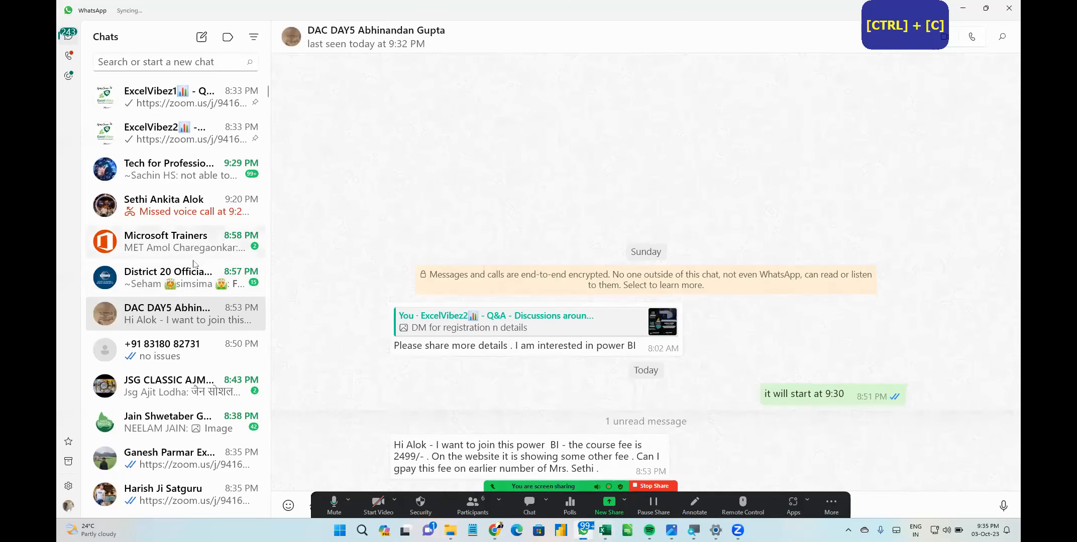
pyautogui.scroll(-2, 177, 325)
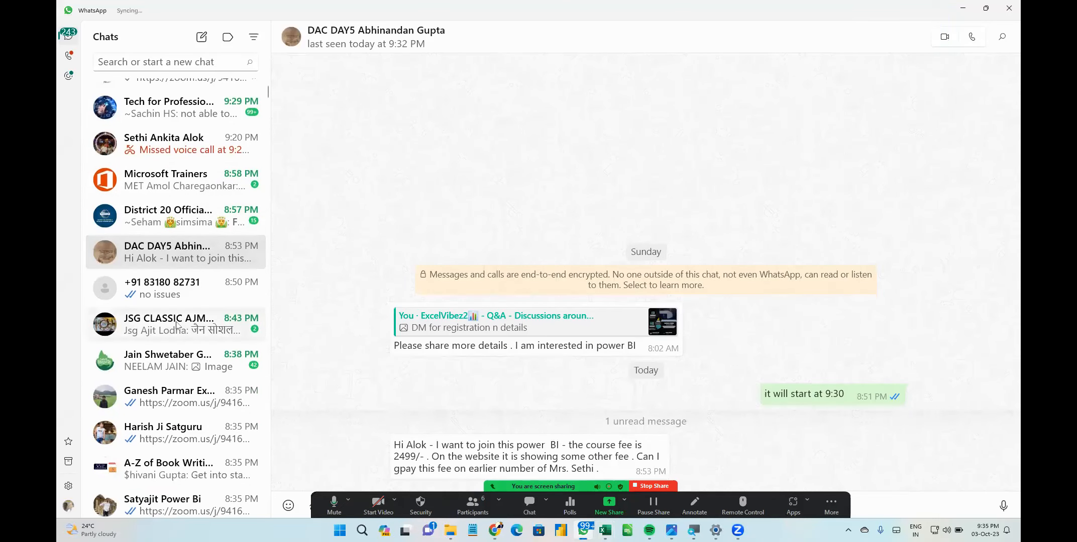
pyautogui.scroll(3, 177, 325)
pyautogui.click(172, 61)
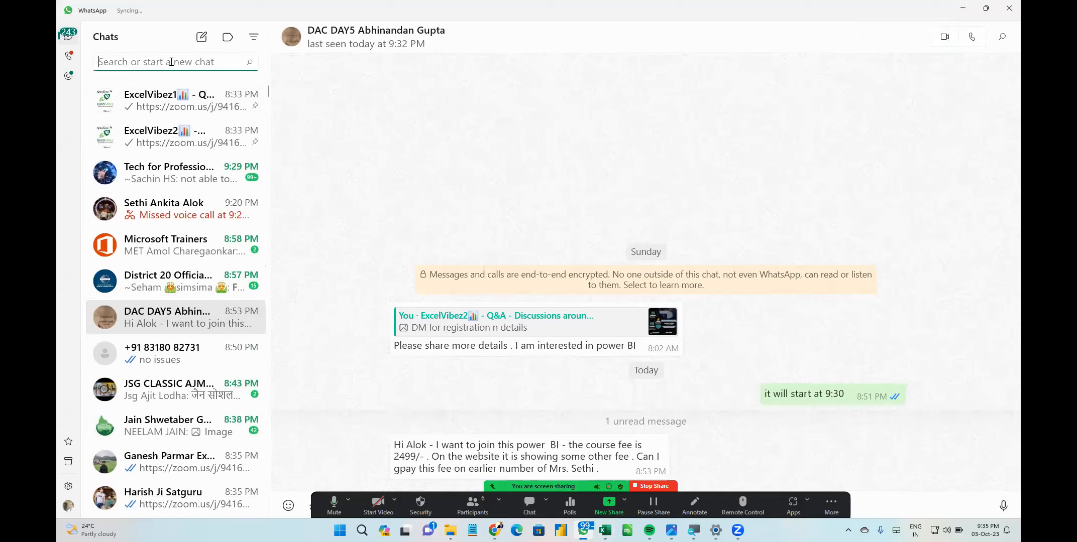
pyautogui.write('B')
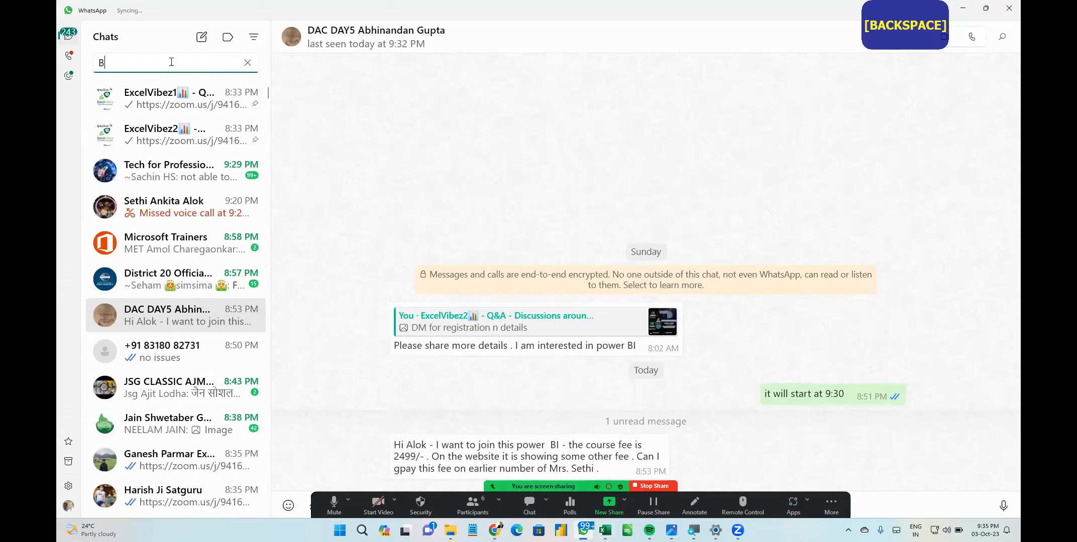
pyautogui.press('BackSpace')
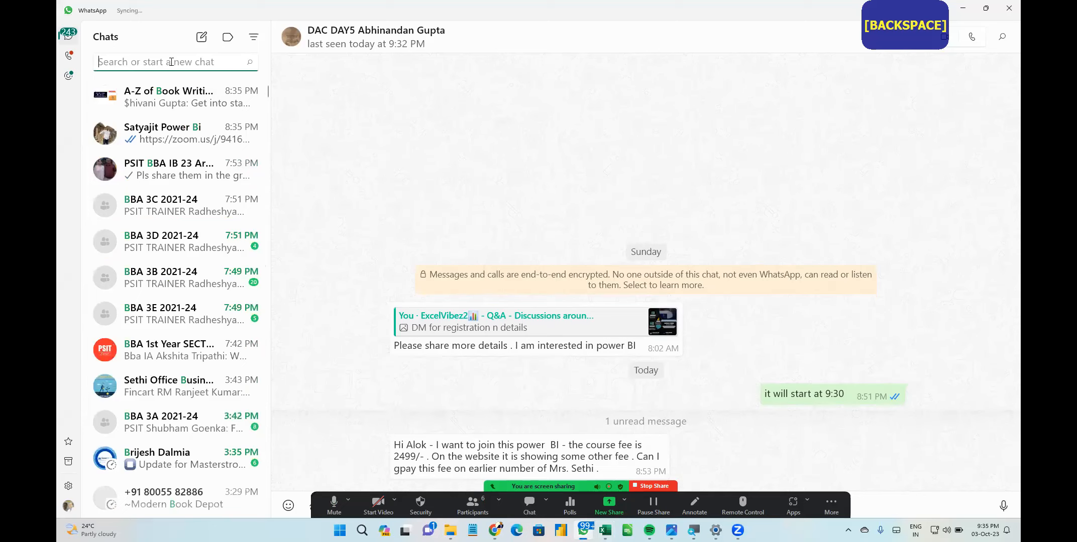
pyautogui.write('NUP')
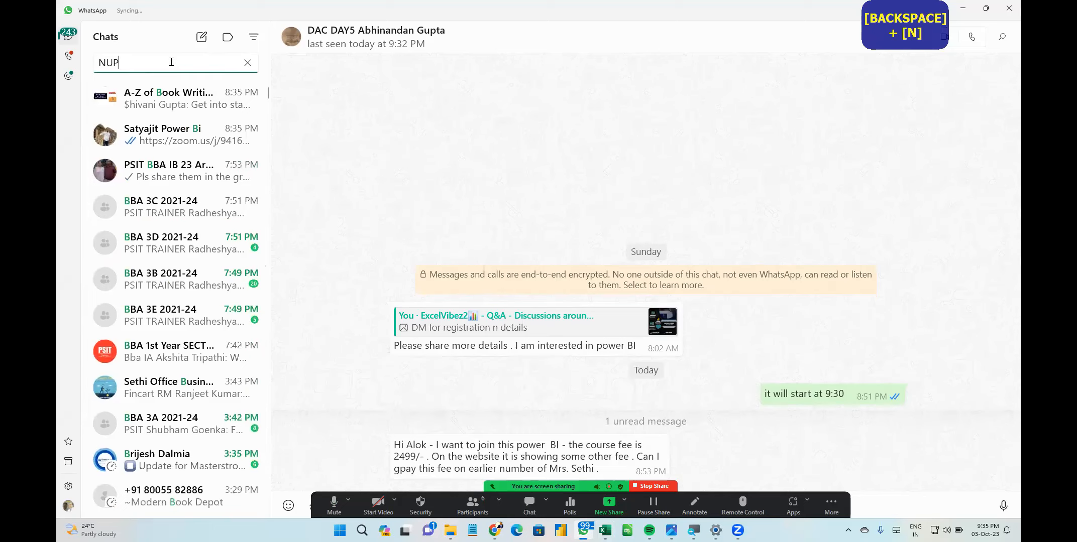
pyautogui.write('U')
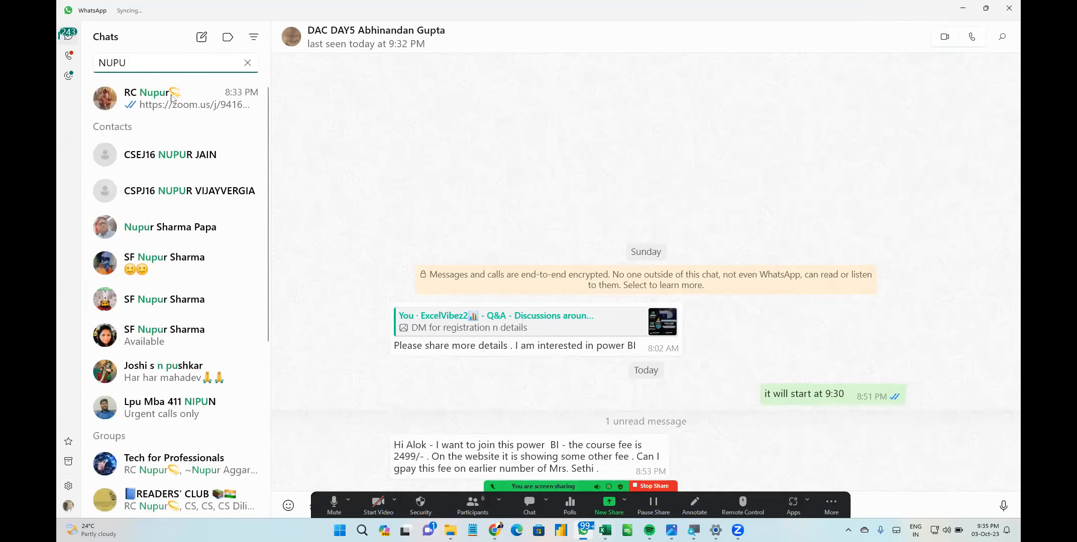
pyautogui.click(172, 97)
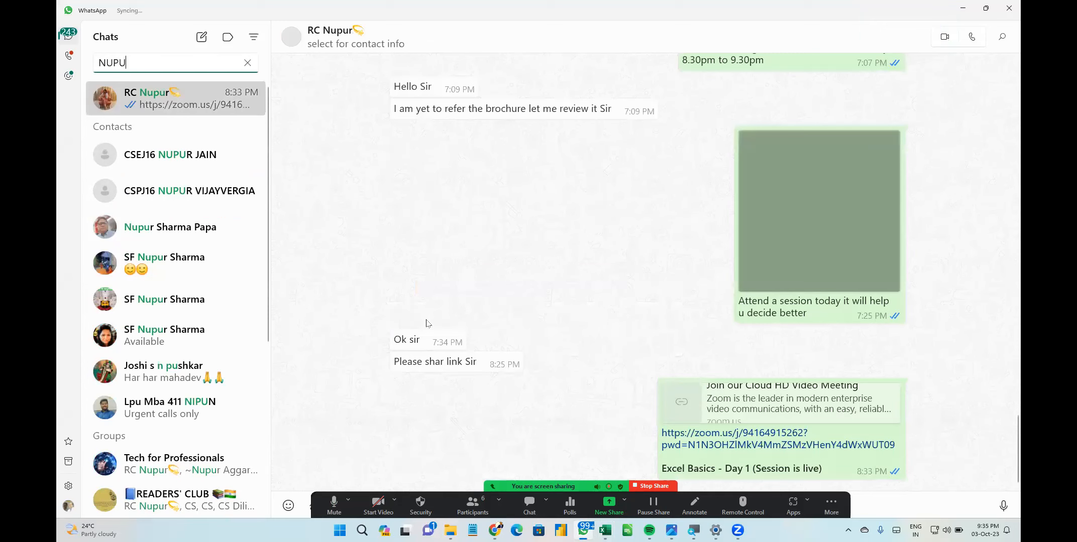
# Paste the copied checklist picture into the conversation and send it without a caption
pyautogui.hotkey('ctrl', 'v')
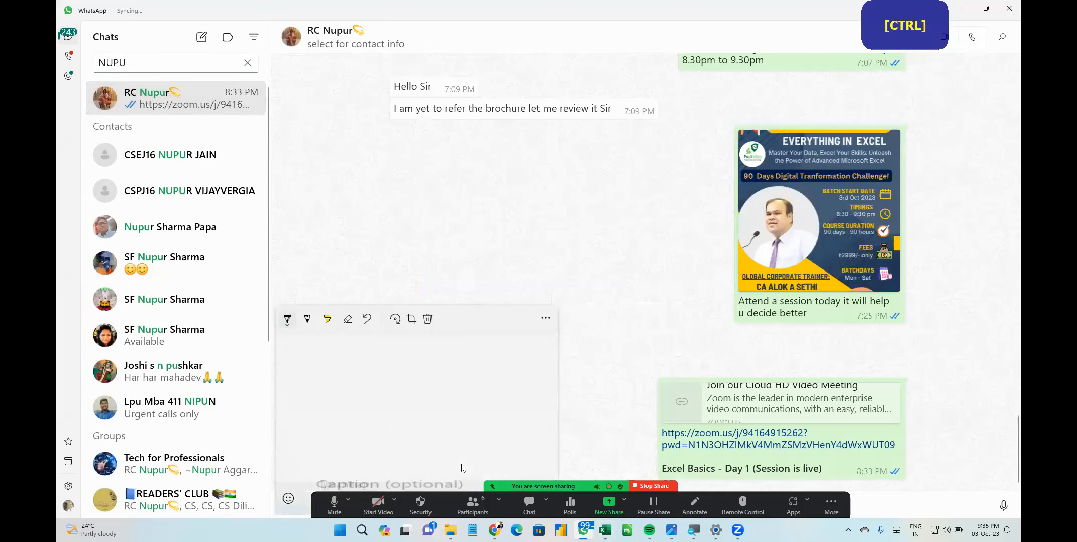
pyautogui.press('Return')
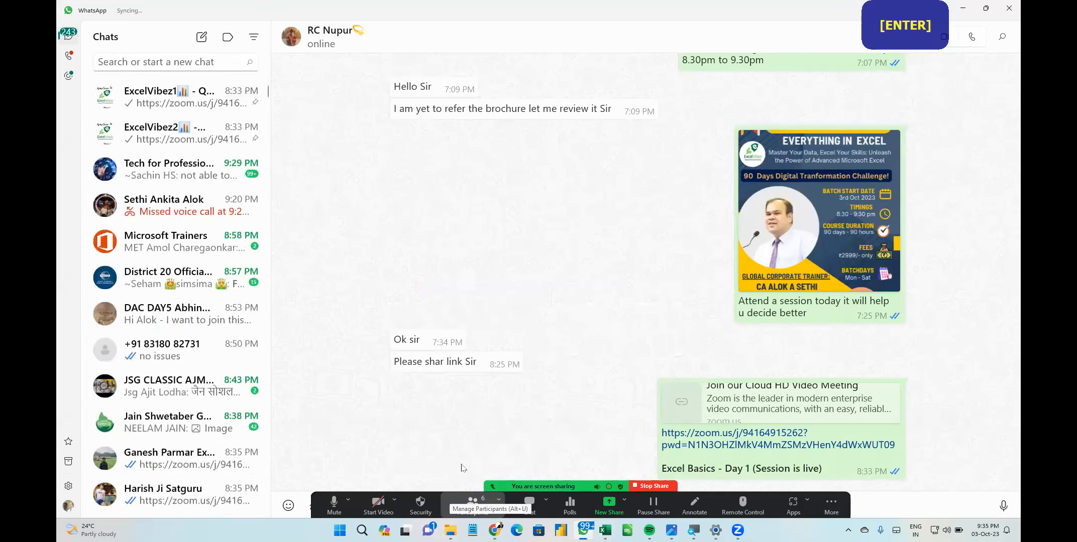
pyautogui.press('Escape')
# Switch back to Excel and delete the clipped checklist picture from Sheet3
pyautogui.hotkey('alt', 'Tab')
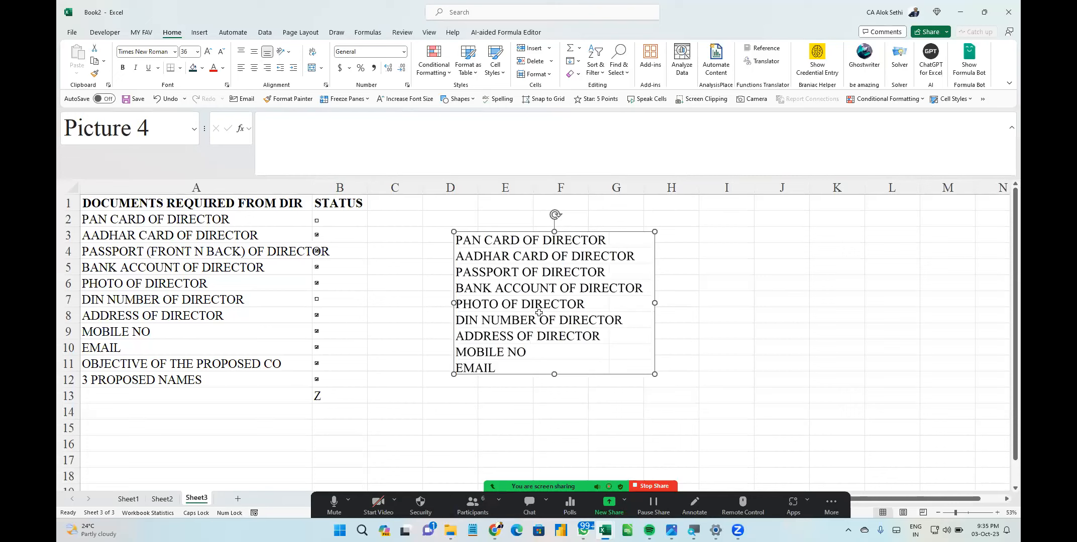
pyautogui.press('Delete')
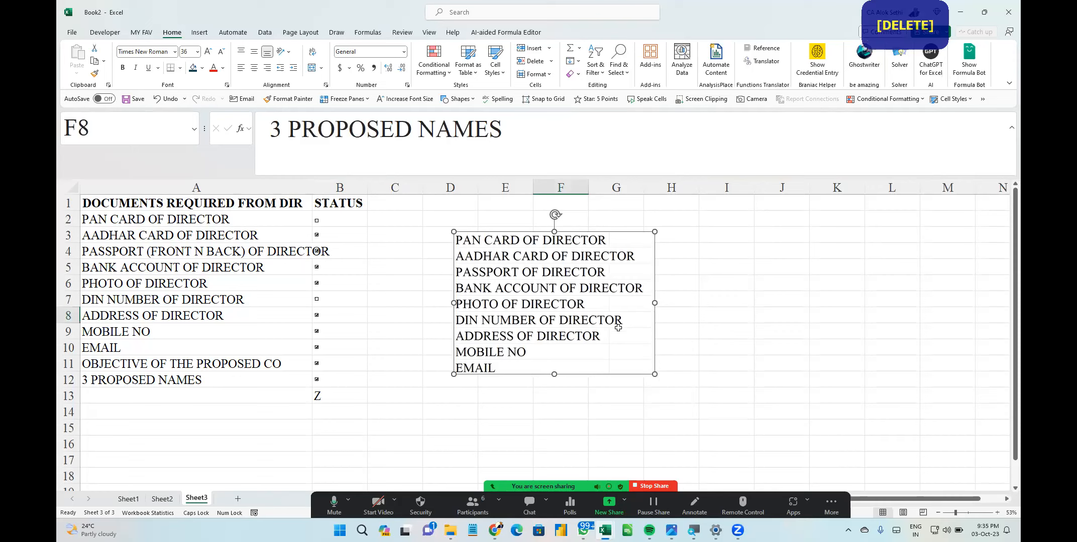
pyautogui.click(735, 347)
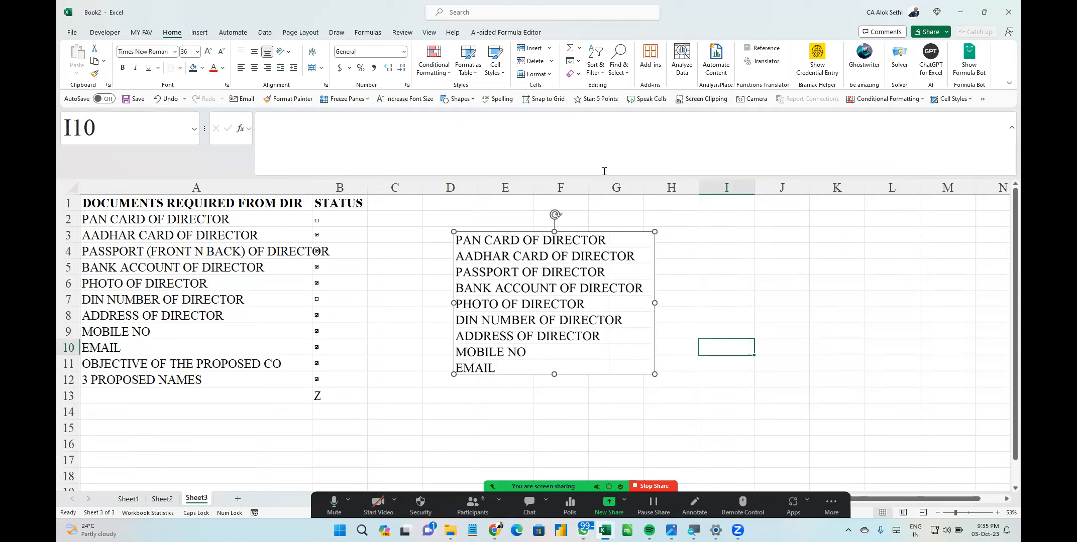
# Run the spelling check on Sheet3, continuing from the beginning of the sheet, and close the completion message
pyautogui.click(488, 100)
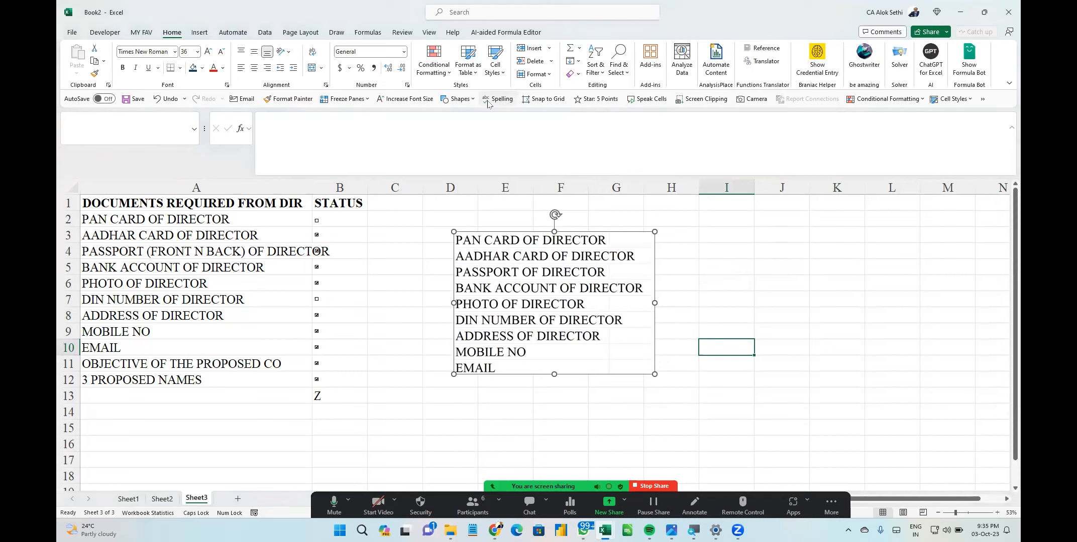
pyautogui.click(469, 301)
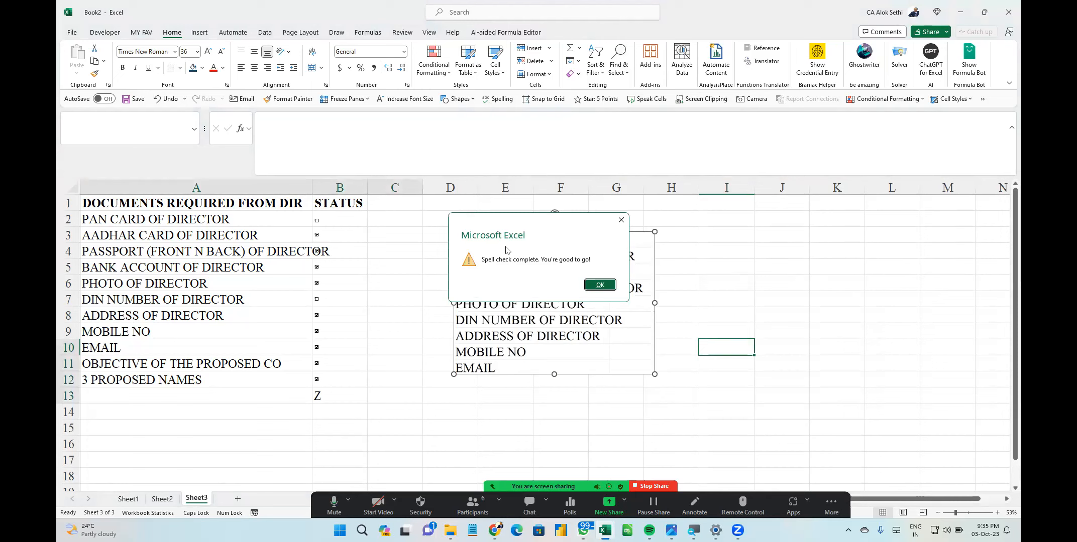
pyautogui.click(599, 286)
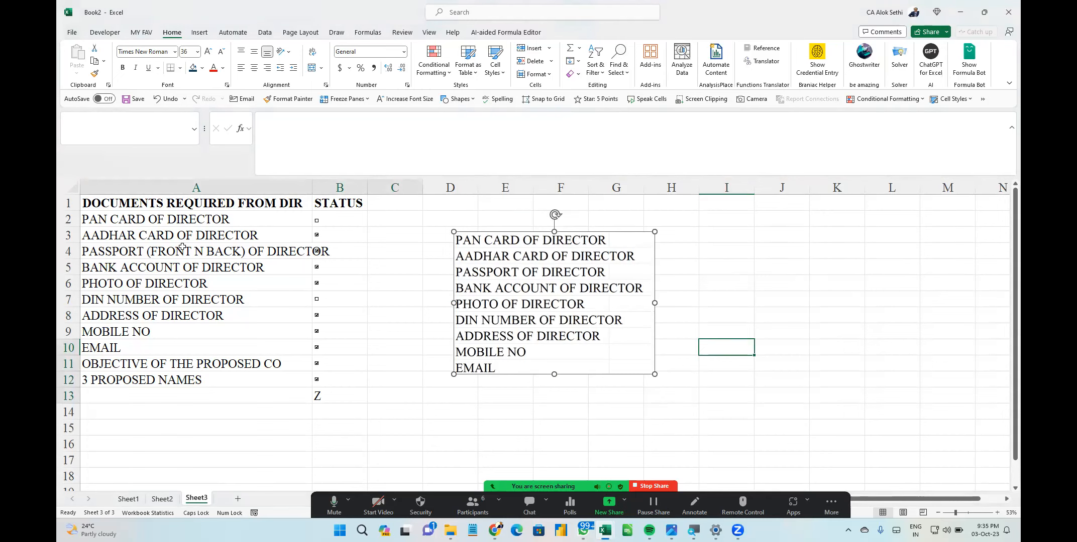
# Introduce a spelling mistake in A2 by changing the entry to "PAN CARD OF DIRCTOR"
pyautogui.click(167, 225)
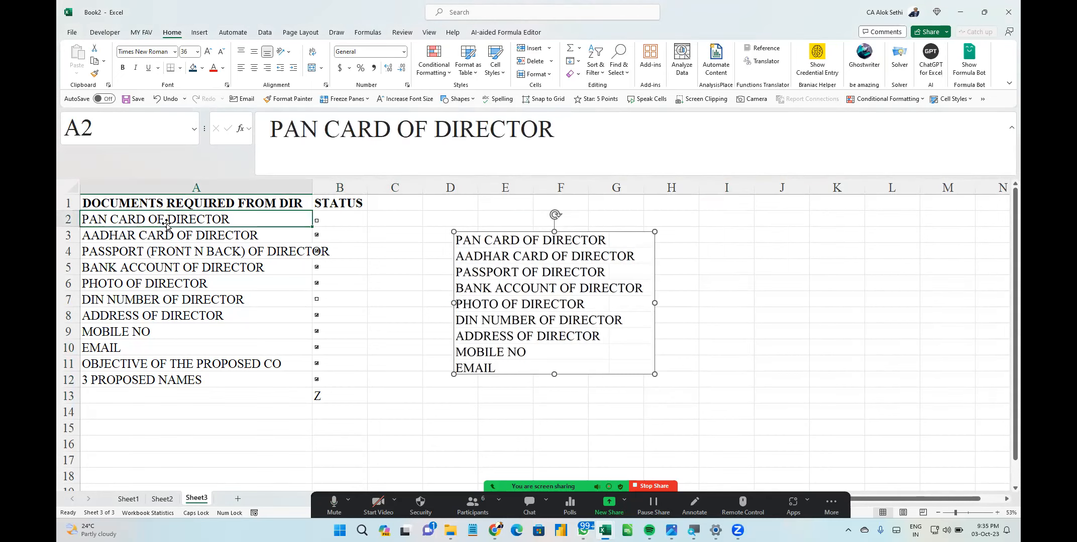
pyautogui.press('F2')
pyautogui.press('Left')
pyautogui.press('Left')
pyautogui.press('Left')
pyautogui.press('Left')
pyautogui.press('BackSpace')
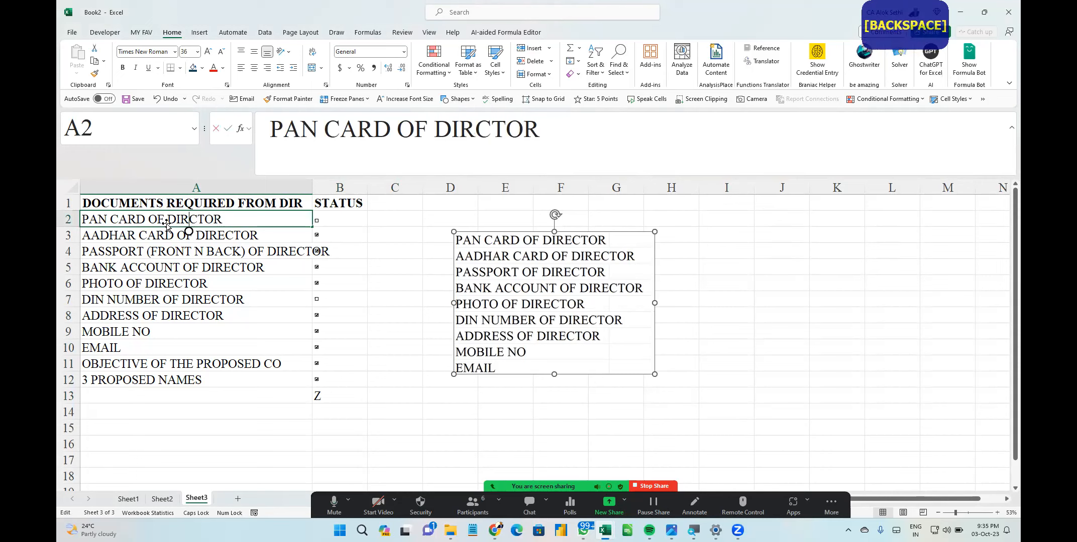
pyautogui.press('Return')
# Introduce a spelling mistake in A6 by changing the entry to "PHOT OF DIRECTOR"
pyautogui.click(191, 284)
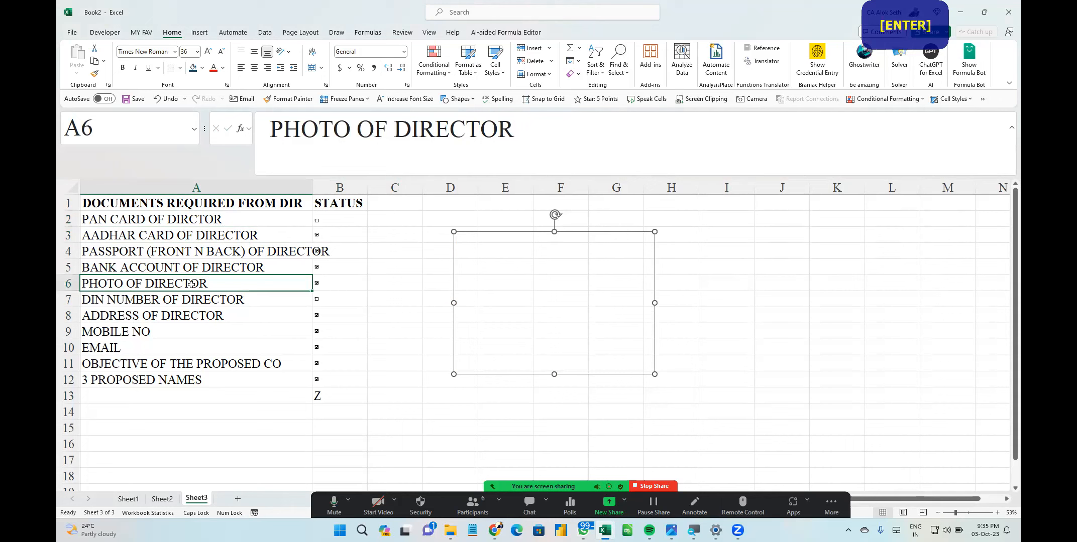
pyautogui.press('F2')
pyautogui.click(122, 286)
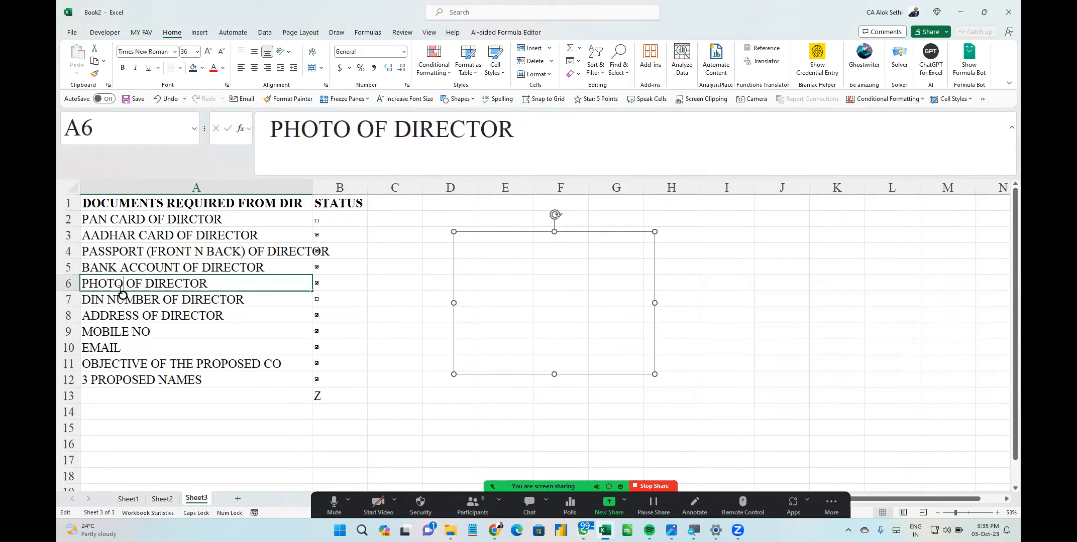
pyautogui.press('BackSpace')
pyautogui.press('Return')
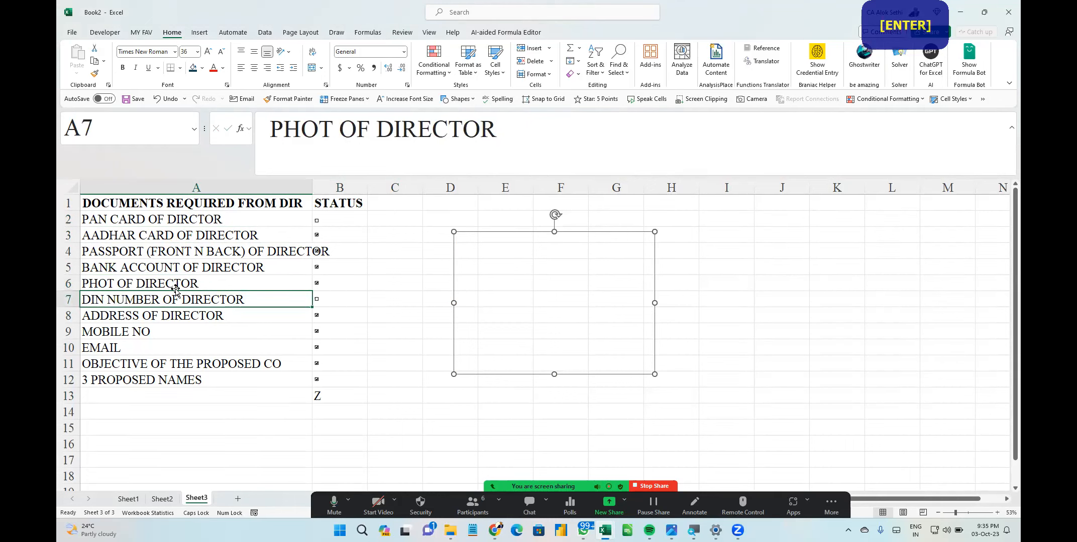
# Spell-check the misspelled checklist from A7 and again from A6, continuing from the beginning of the sheet each time
pyautogui.click(499, 100)
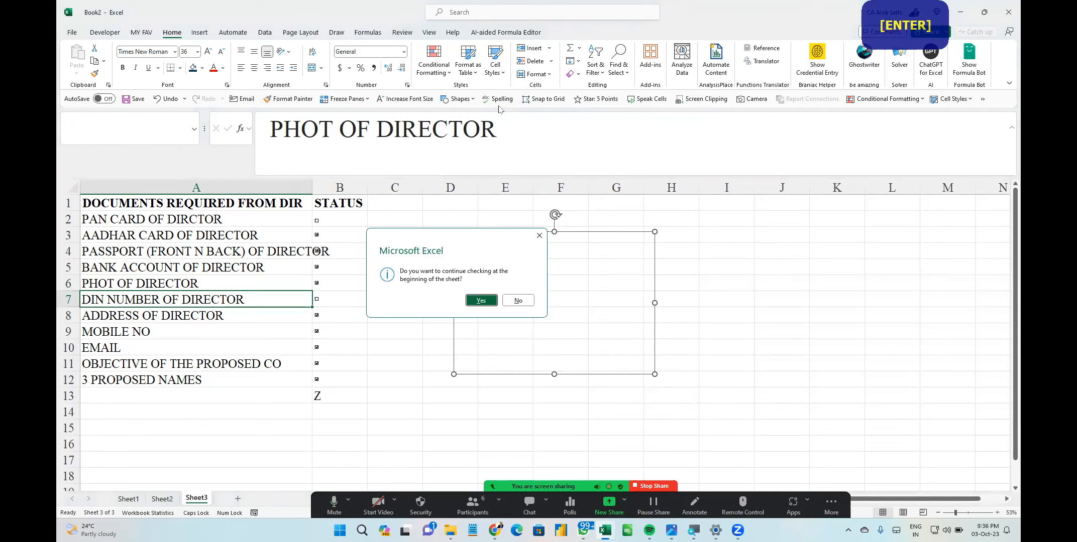
pyautogui.click(479, 300)
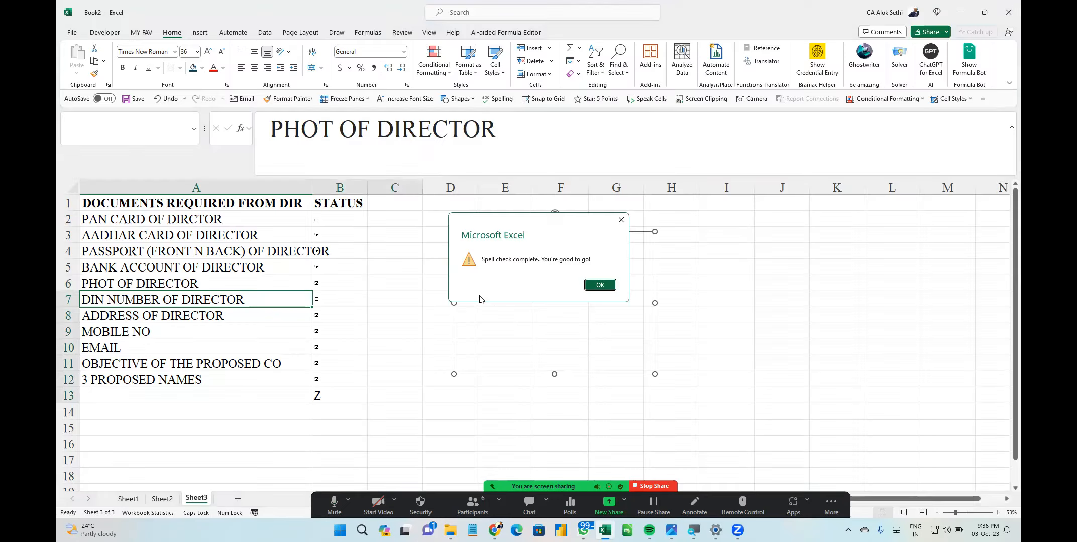
pyautogui.click(600, 285)
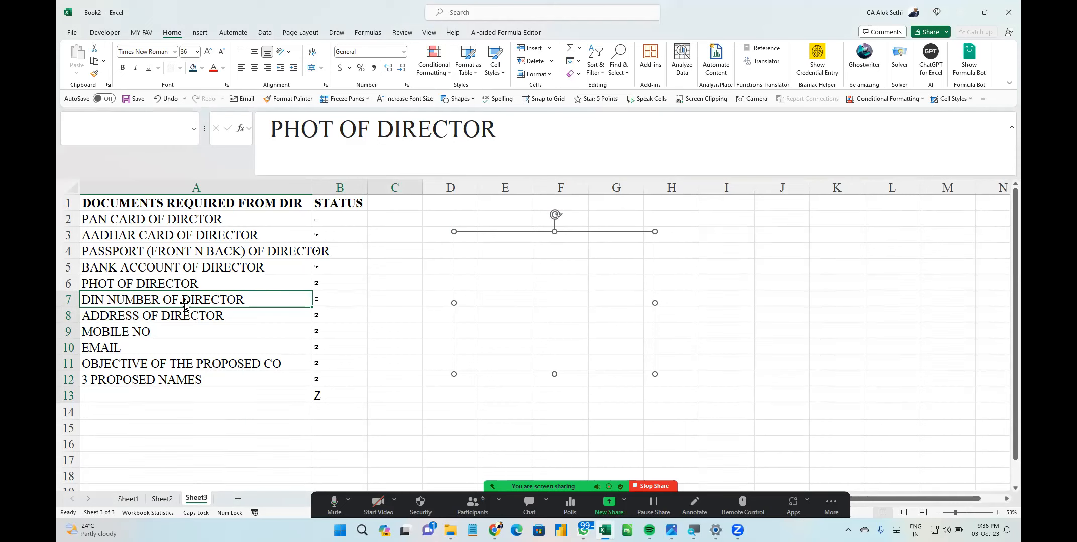
pyautogui.click(183, 282)
pyautogui.click(490, 100)
pyautogui.click(474, 300)
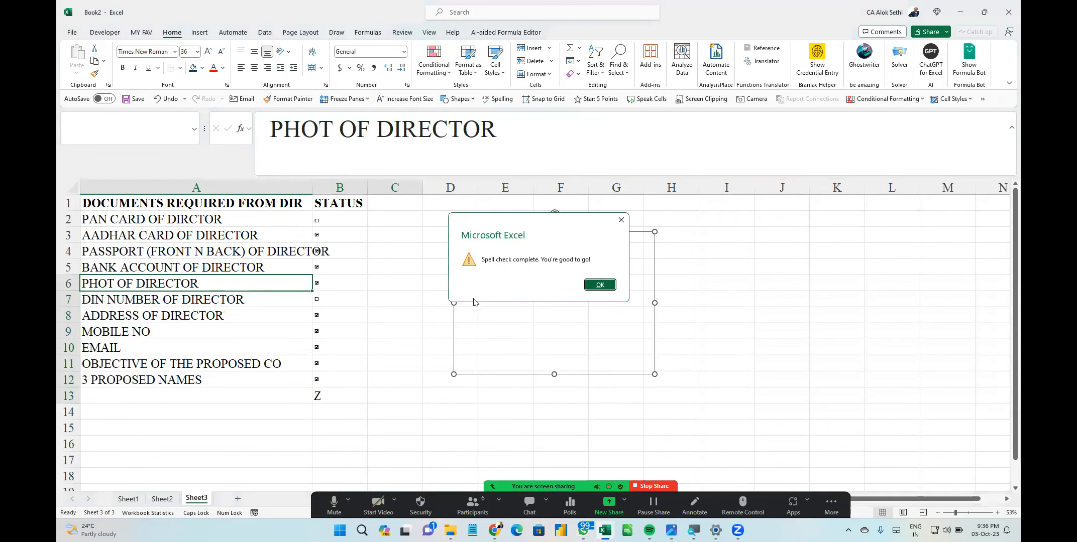
pyautogui.click(599, 284)
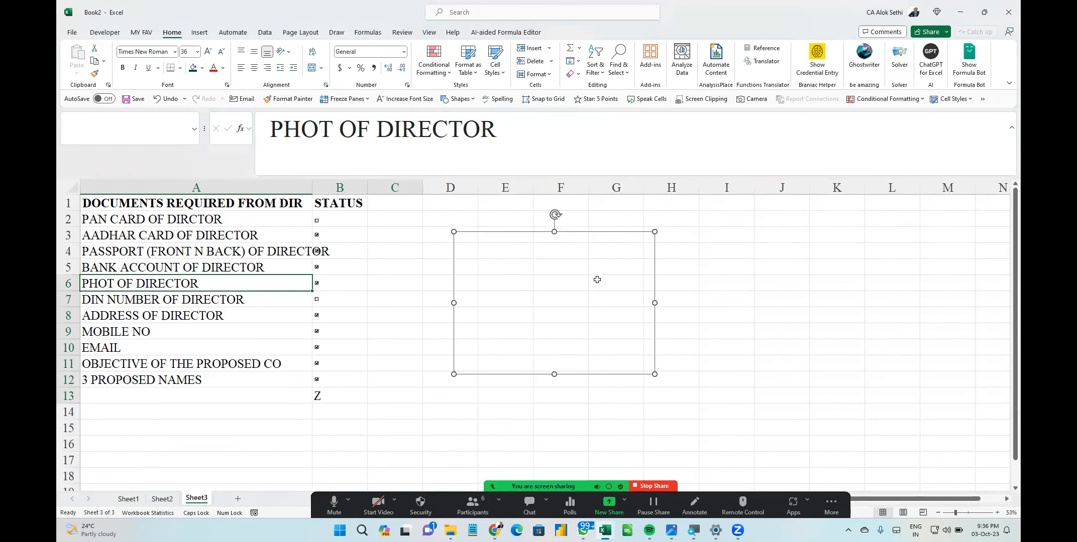
pyautogui.click(520, 250)
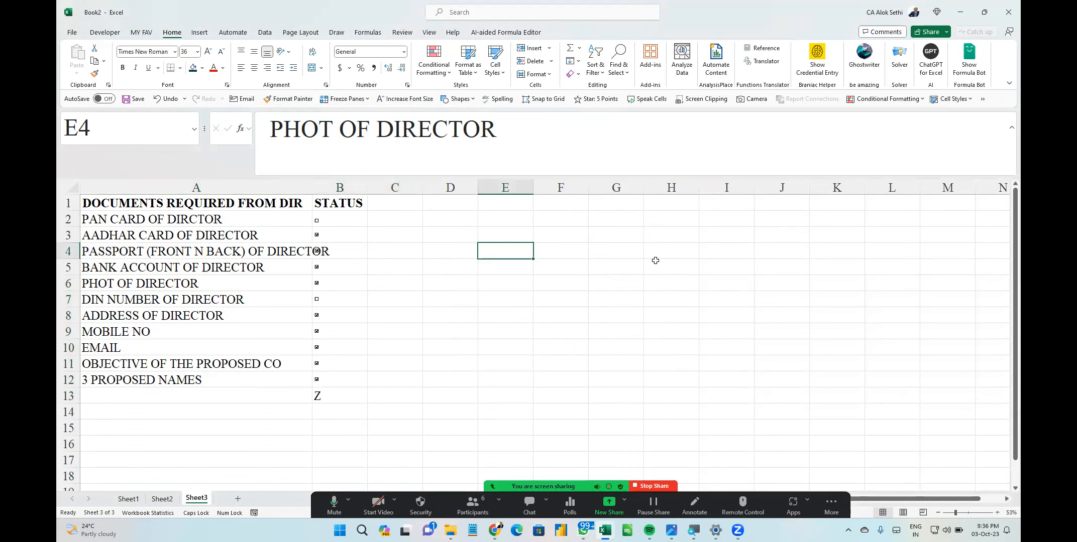
pyautogui.click(218, 335)
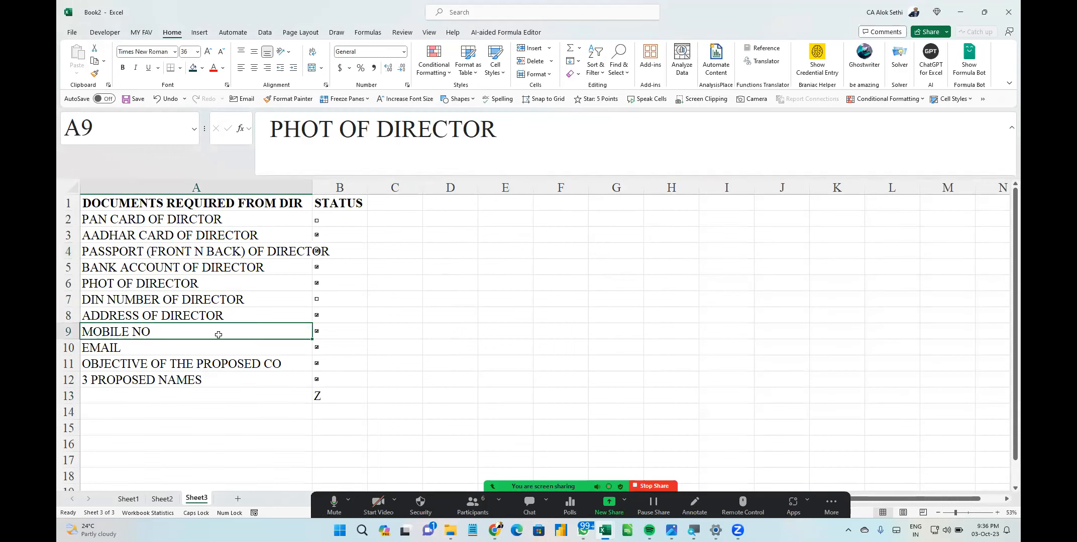
pyautogui.keyDown('ctrl'); pyautogui.scroll(1, 219, 335); pyautogui.keyUp('ctrl')
pyautogui.keyDown('ctrl'); pyautogui.scroll(-1, 218, 335); pyautogui.keyUp('ctrl')
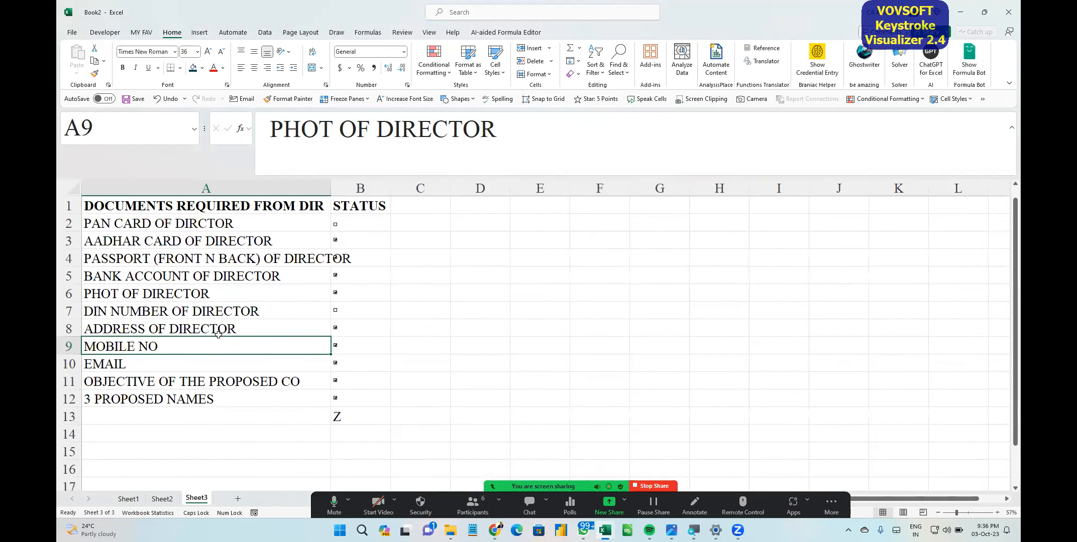
pyautogui.keyDown('ctrl'); pyautogui.scroll(-1, 218, 335); pyautogui.keyUp('ctrl')
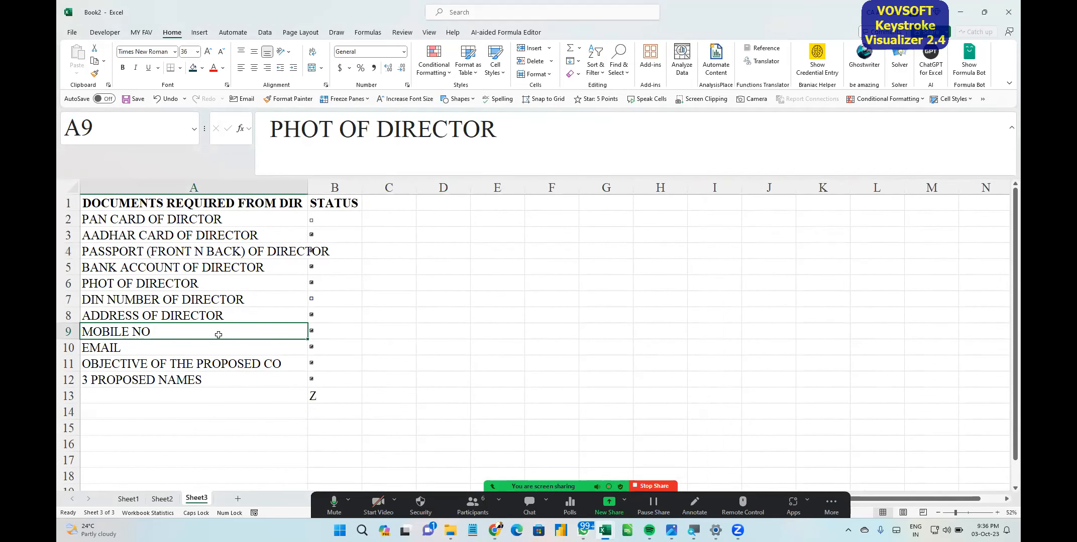
# Close the Zoom meeting chat window and mute the host's own microphone in the meeting
pyautogui.click(367, 320)
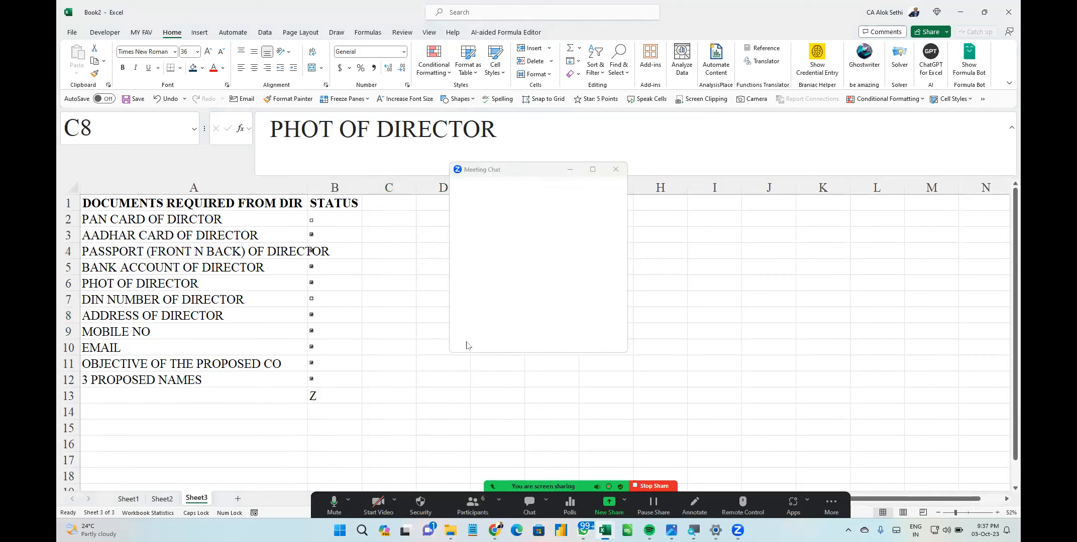
pyautogui.click(615, 169)
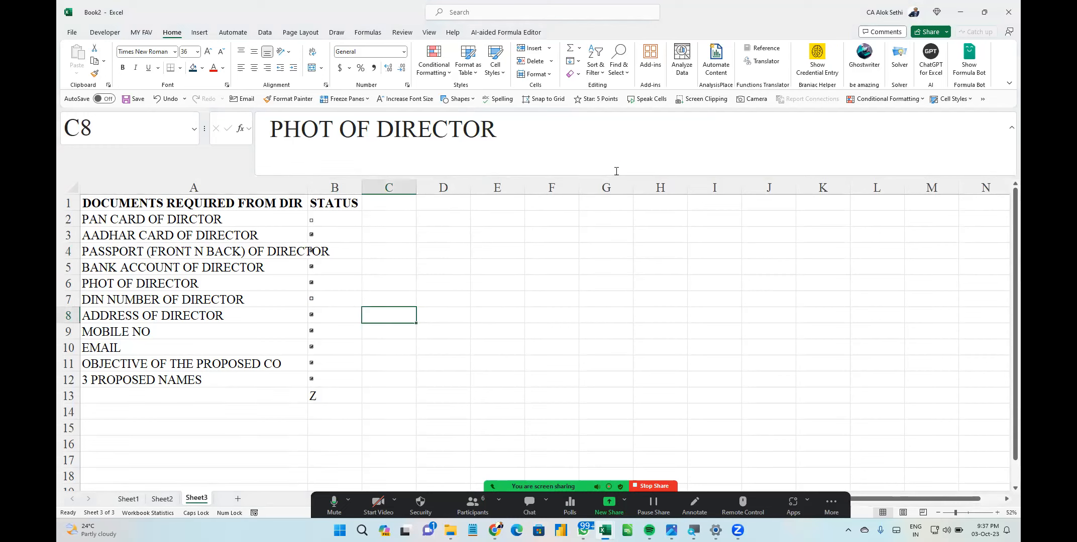
pyautogui.click(537, 296)
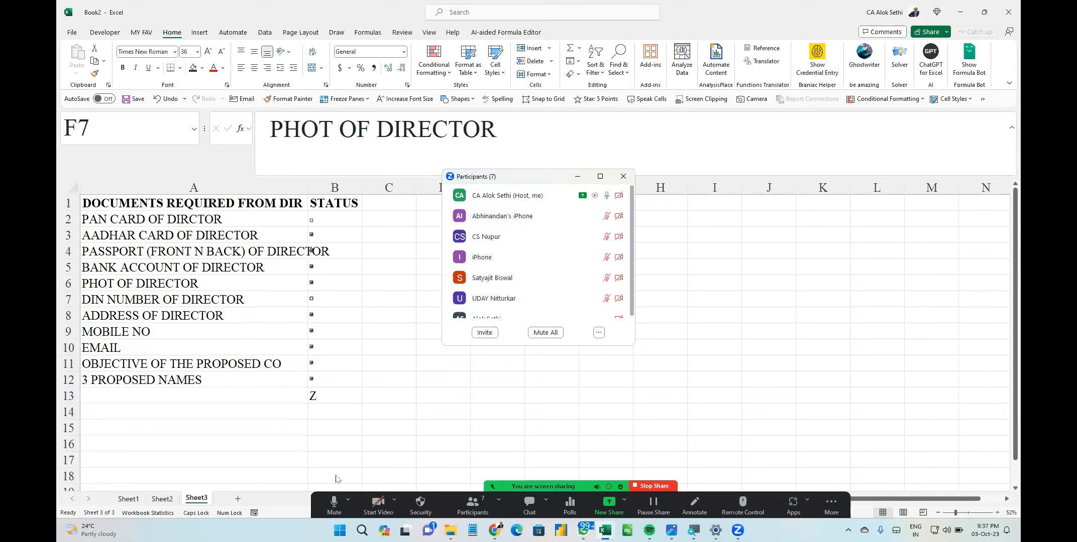
pyautogui.hotkey('alt', 'a')
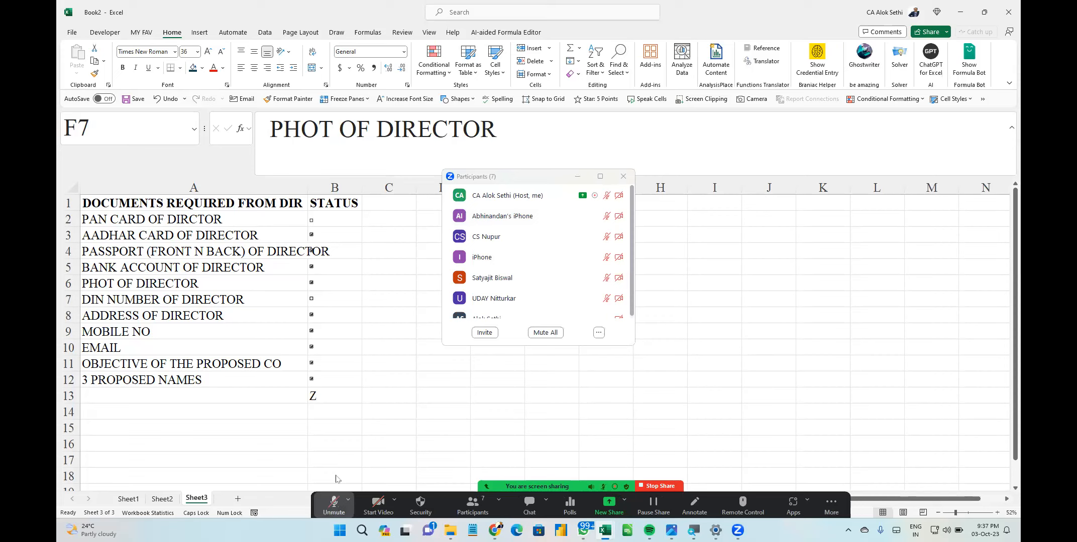